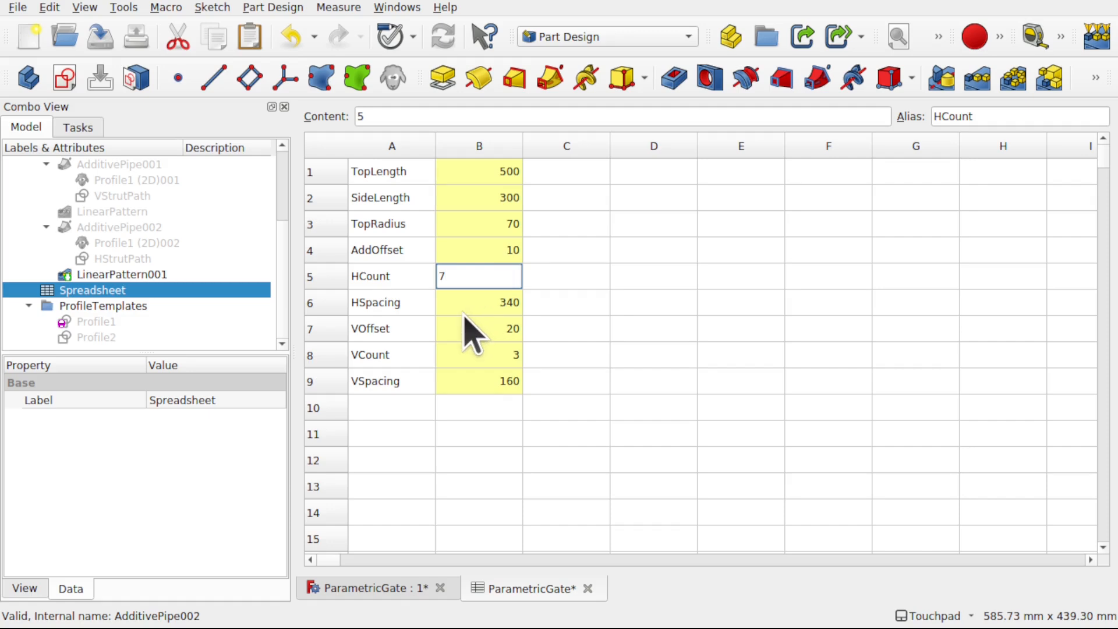
Step: Set the HCount value in the ParametricGate spreadsheet to 10 and show the updated gate model
left_click(378, 588)
scroll(664, 381, "down", 3)
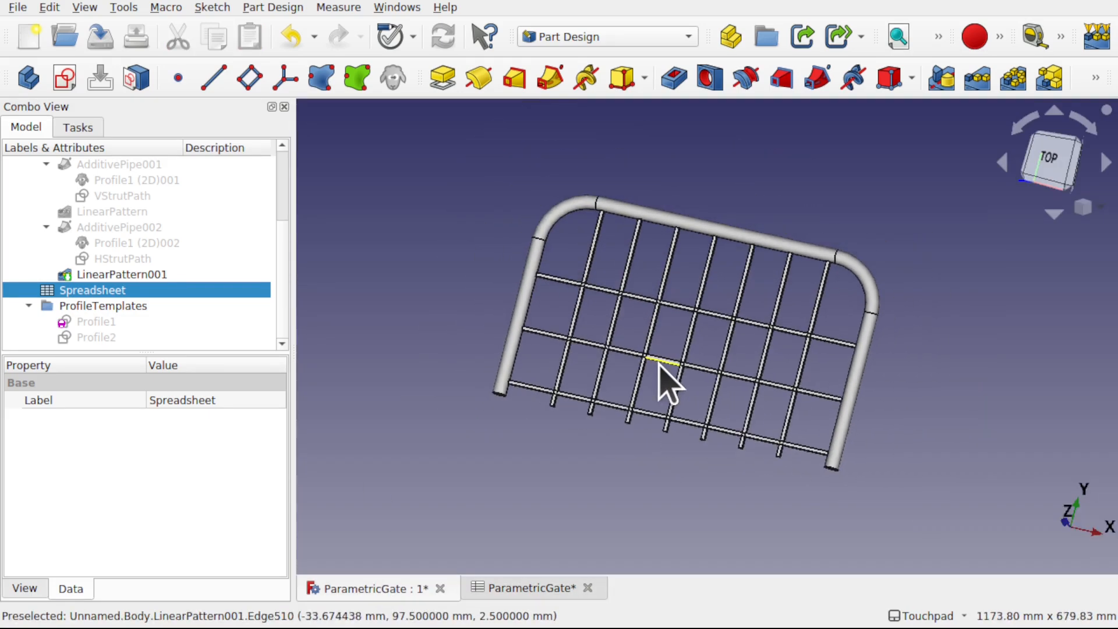
left_click(521, 588)
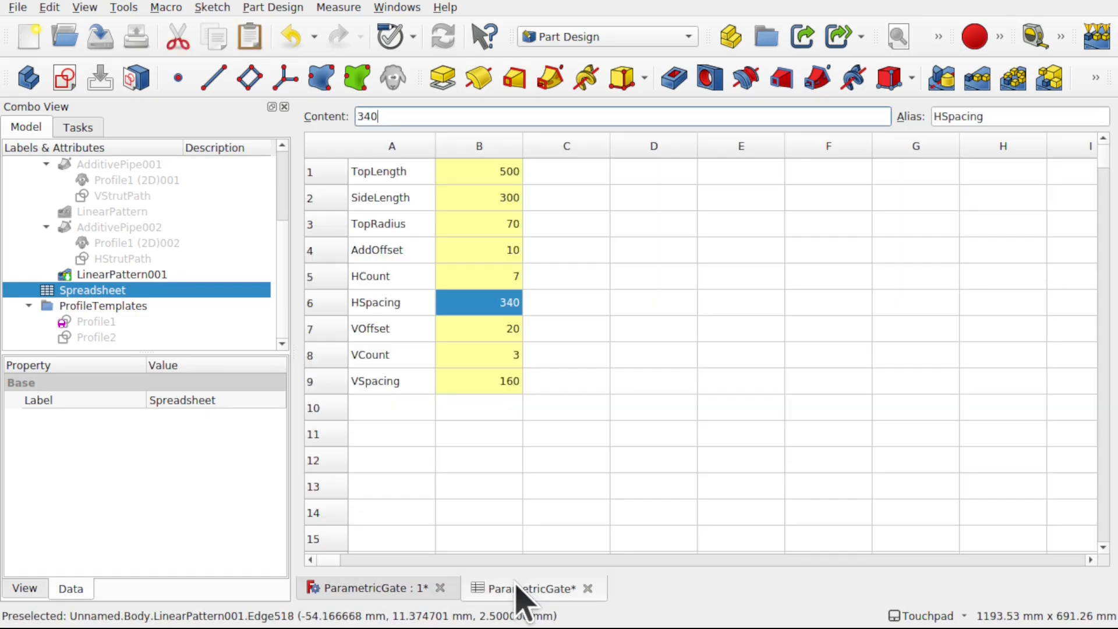
double_click(493, 275)
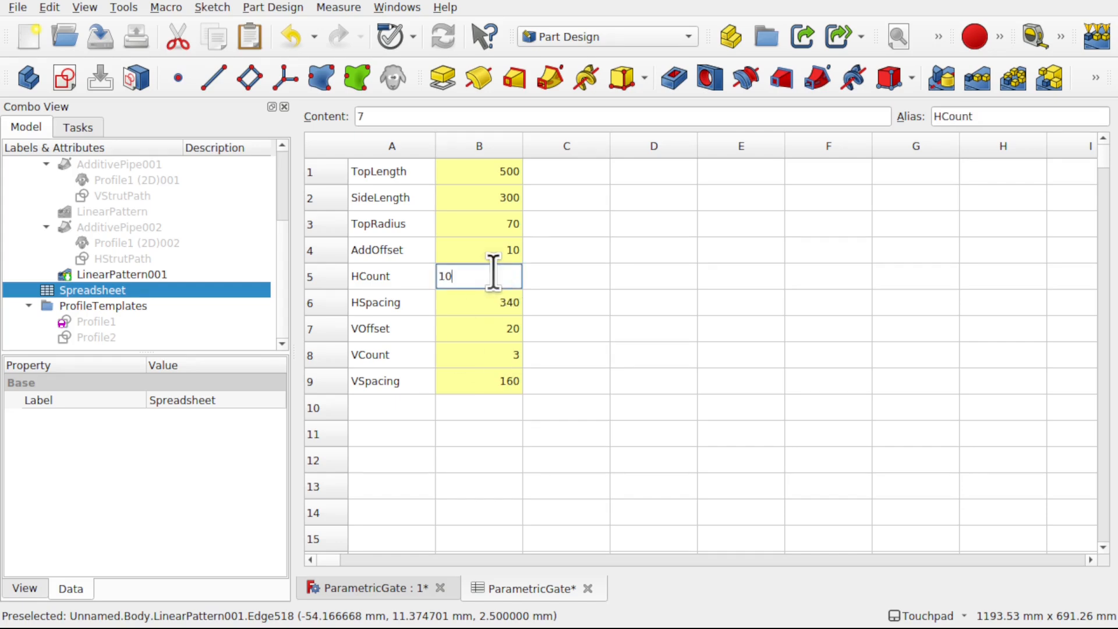
left_click(402, 588)
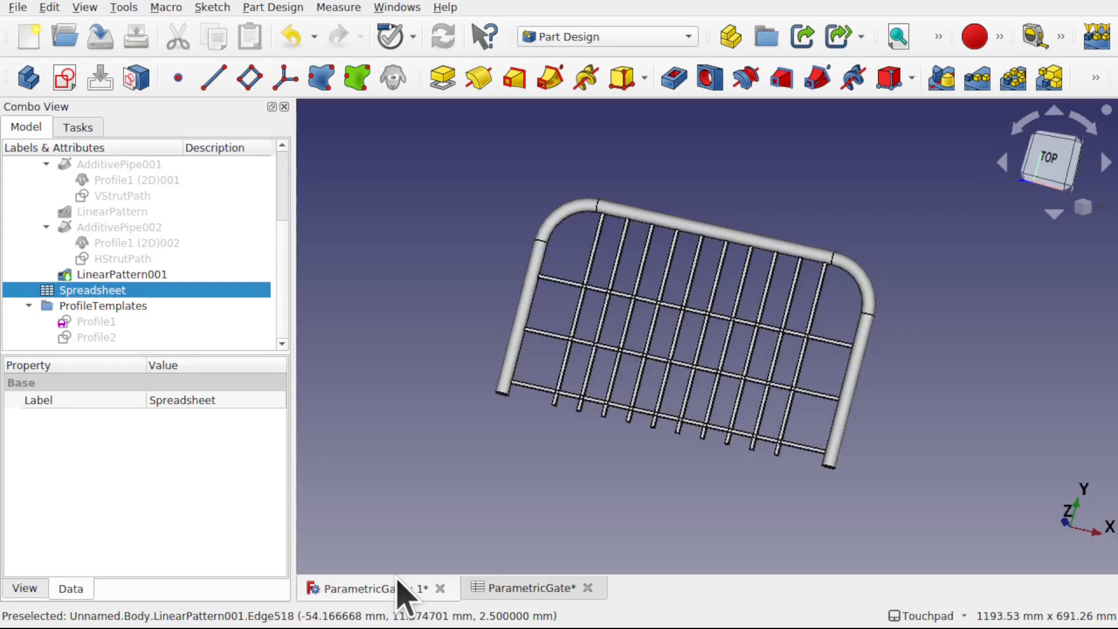
Step: Replace the geometry in the Profile1 sketch with a hexagon centred on the origin, about 7 mm in radius
double_click(110, 324)
scroll(697, 448, "up", 10)
left_click_drag(530, 366, 667, 507)
key("Delete")
left_click(374, 119)
left_click(620, 451)
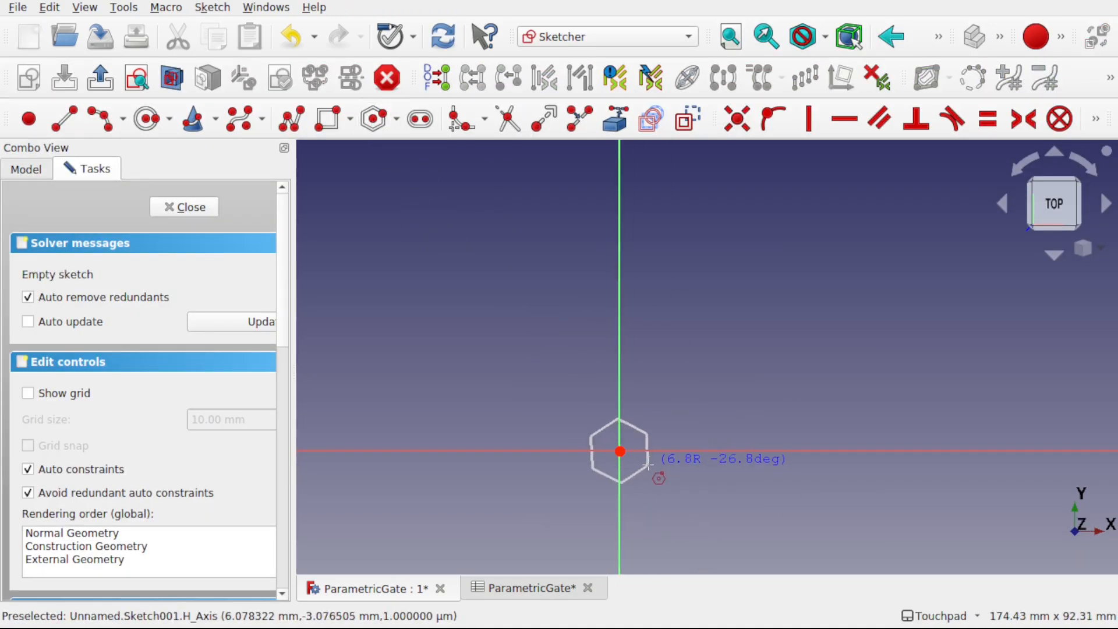
left_click(647, 470)
key("Escape")
scroll(854, 390, "up", 5)
scroll(836, 371, "down", 3)
Step: Replace the geometry in the Profile2 sketch with a slightly tilted slot across the origin and return to the gate model
left_click(103, 341)
double_click(102, 341)
left_click_drag(554, 325, 648, 441)
key("Delete")
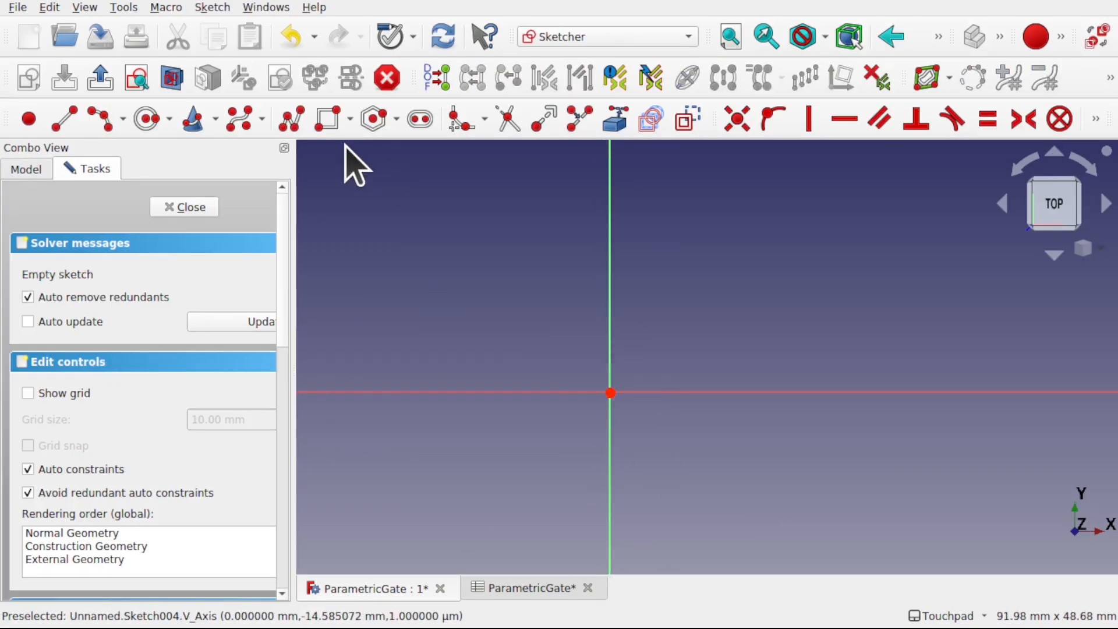
left_click(419, 118)
left_click(580, 384)
left_click(641, 405)
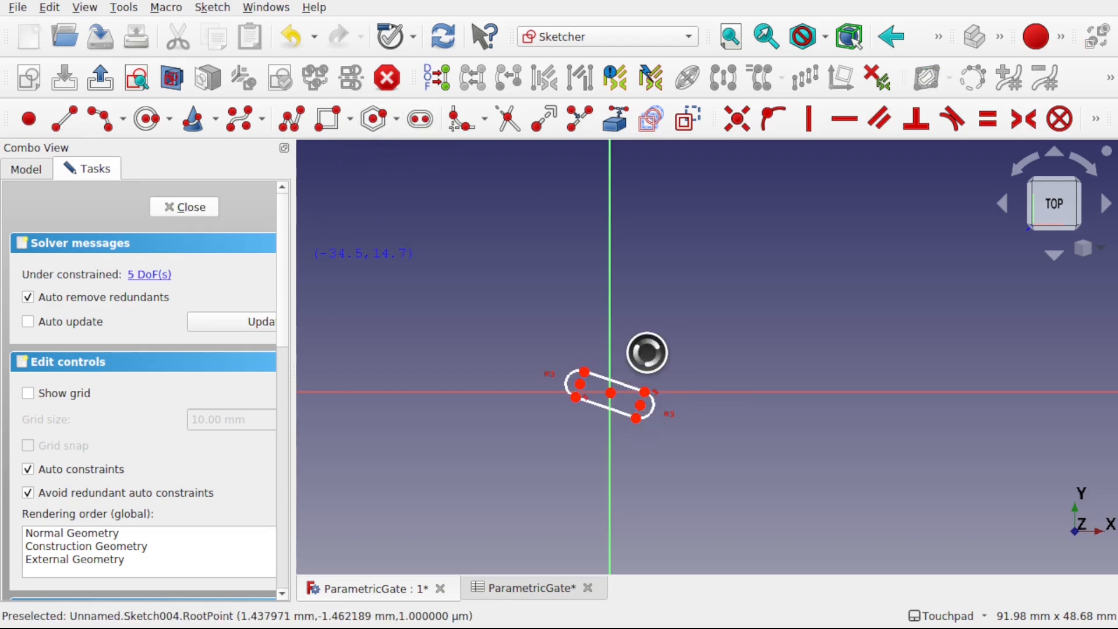
key("Escape")
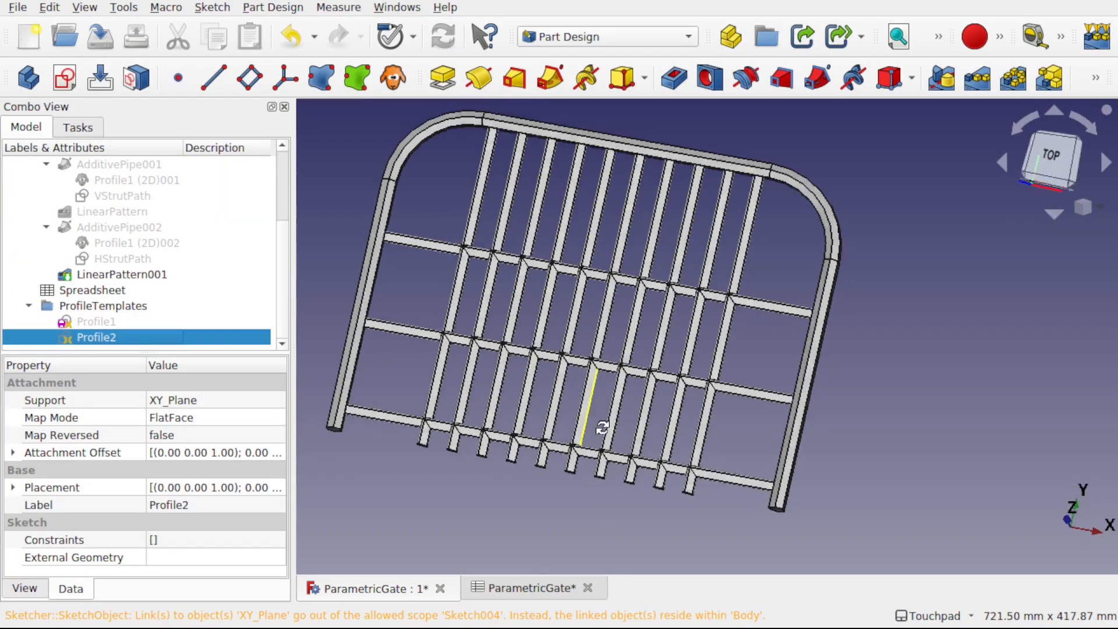
scroll(575, 464, "up", 5)
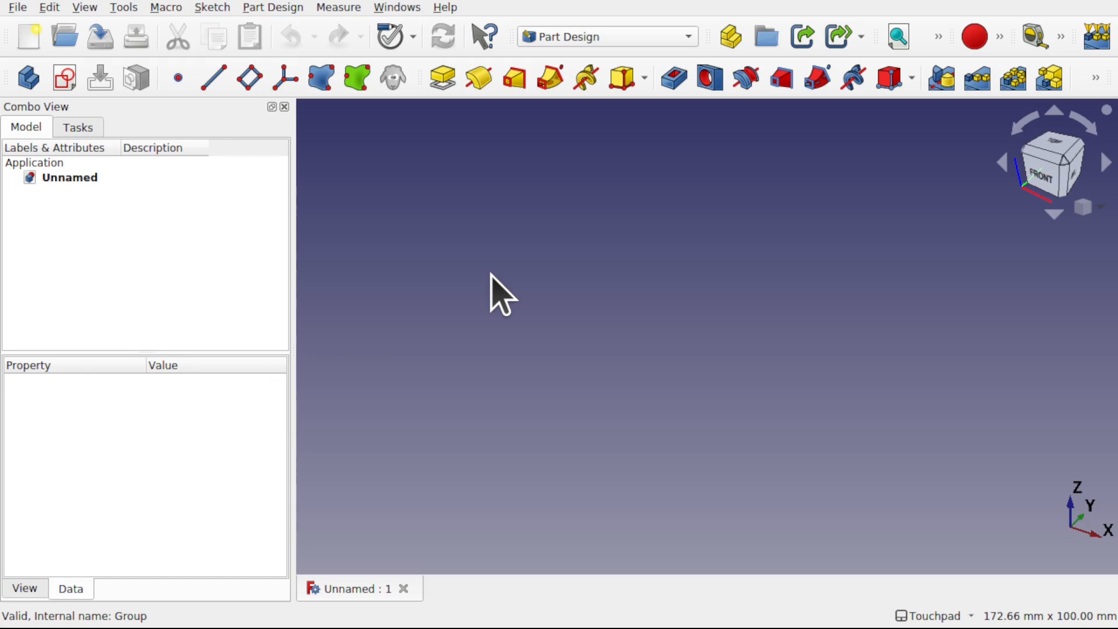
Step: Create a new body in the empty document and start a sketch on its XY plane
left_click(29, 79)
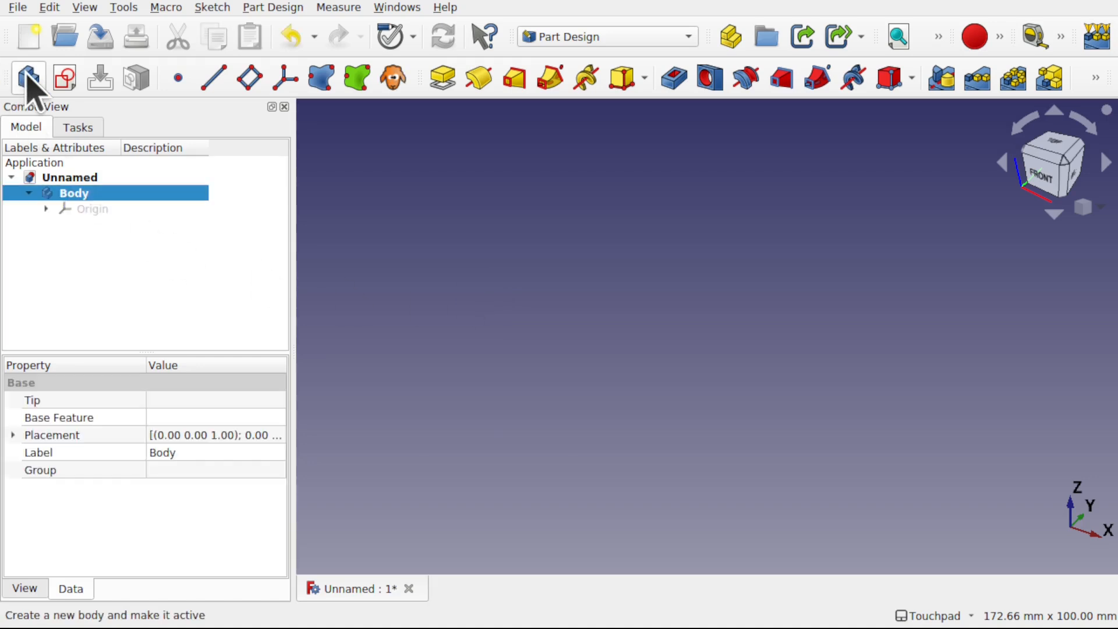
left_click(65, 79)
left_click(92, 232)
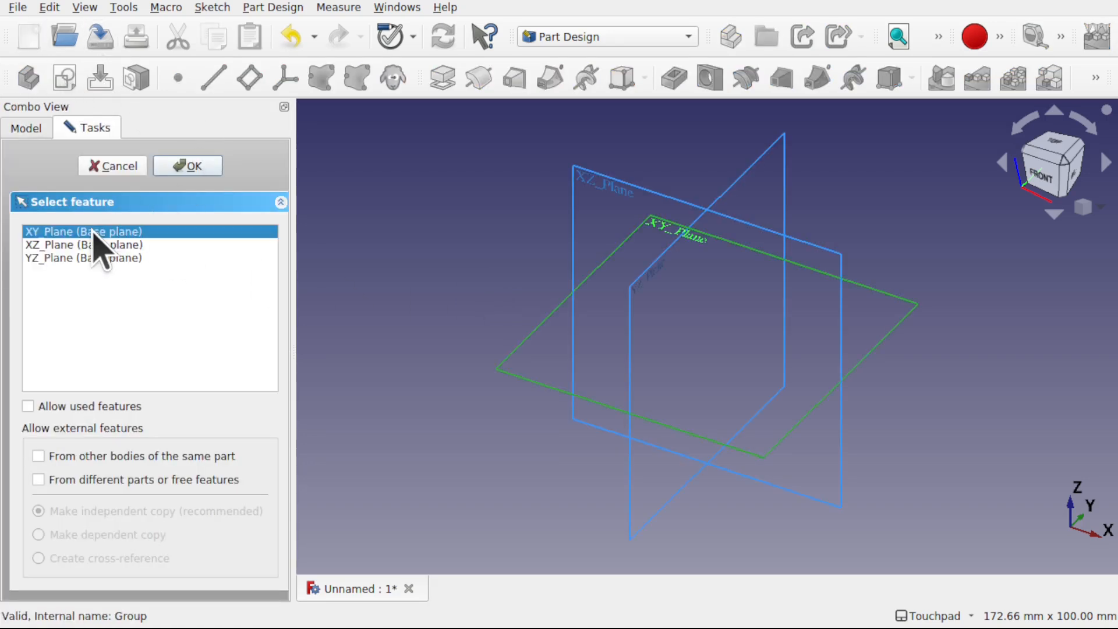
left_click(190, 166)
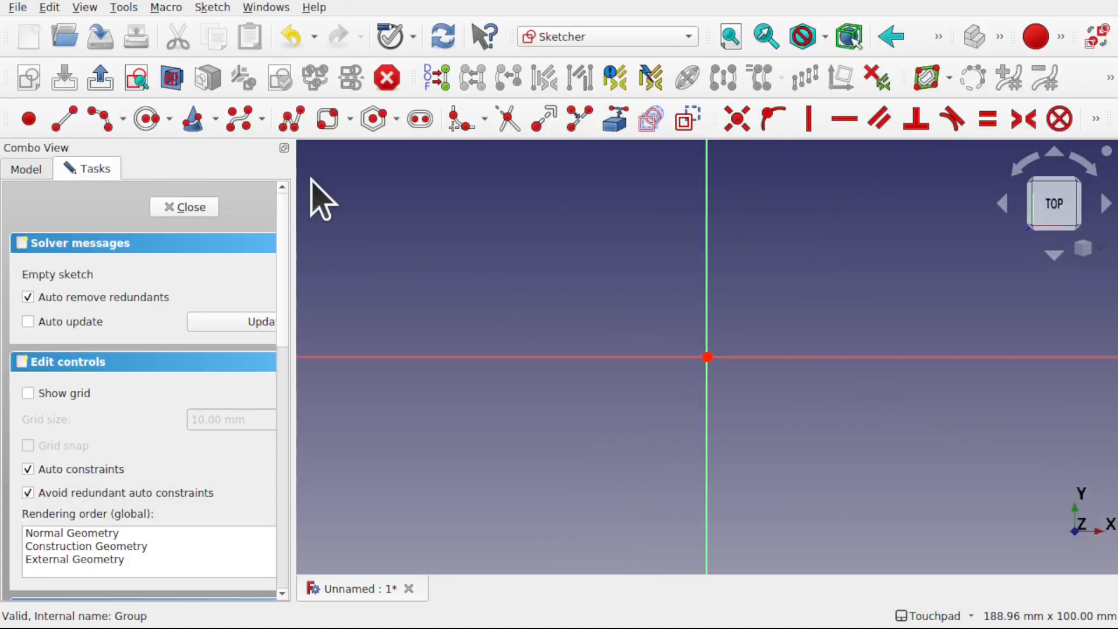
Step: Draw two vertical lines about 50 mm tall from the horizontal axis, either side of the origin, and a separate horizontal line above them
left_click(64, 127)
left_click(536, 396)
left_click(537, 272)
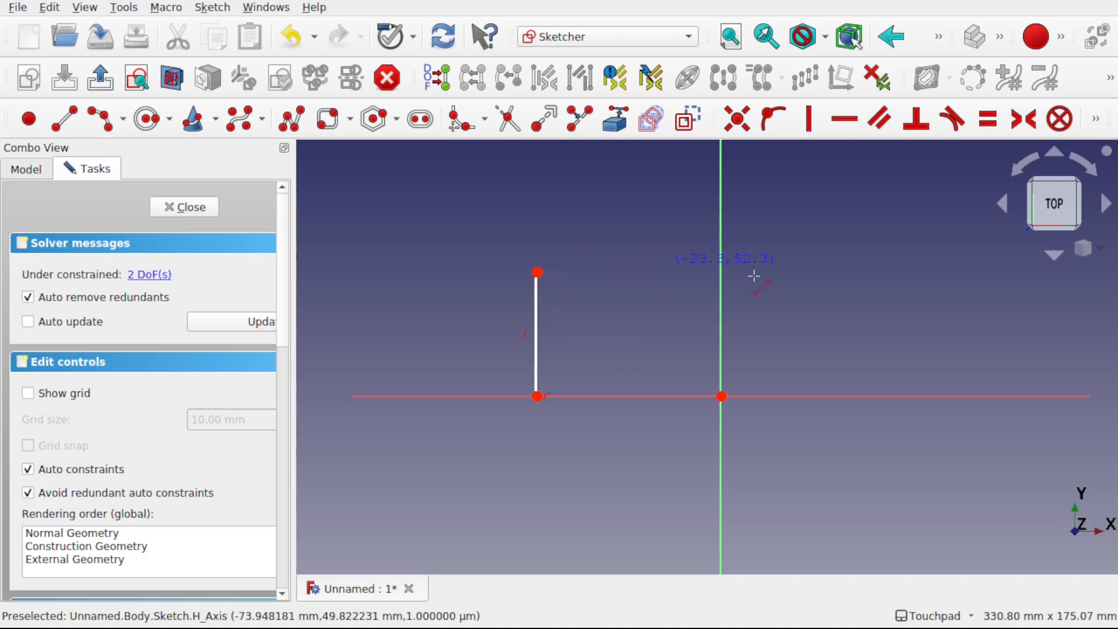
left_click(901, 273)
left_click(901, 396)
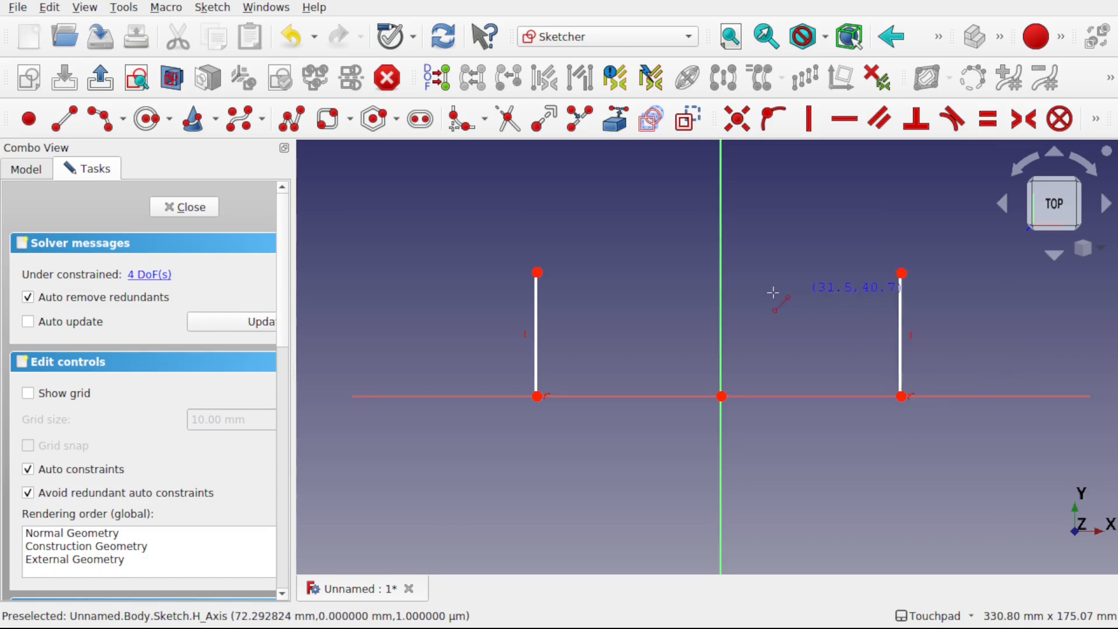
left_click(568, 243)
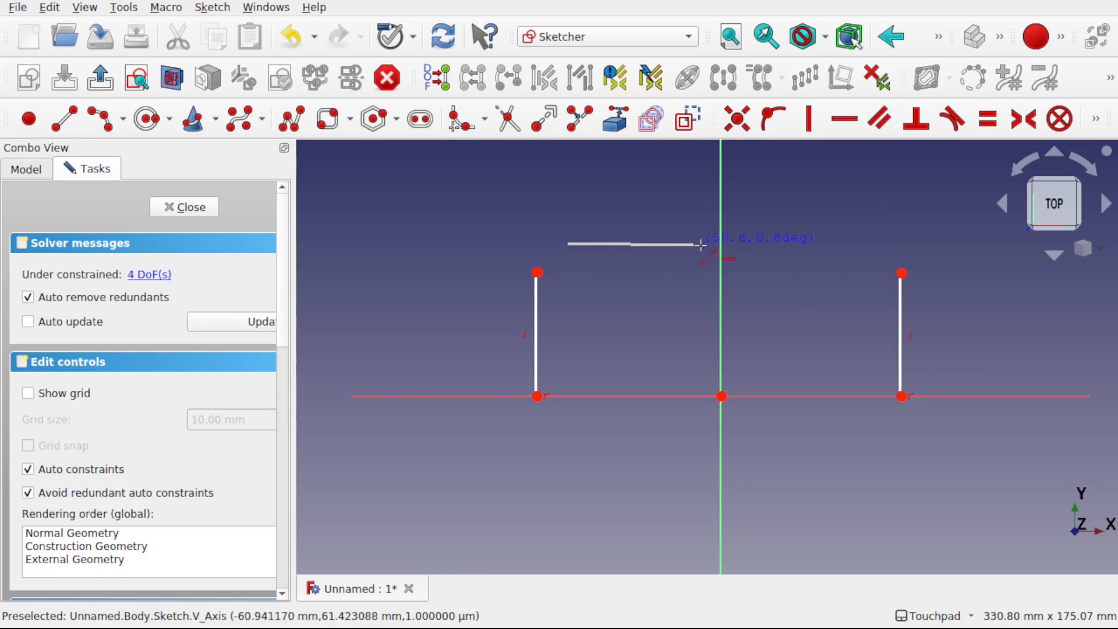
left_click(863, 243)
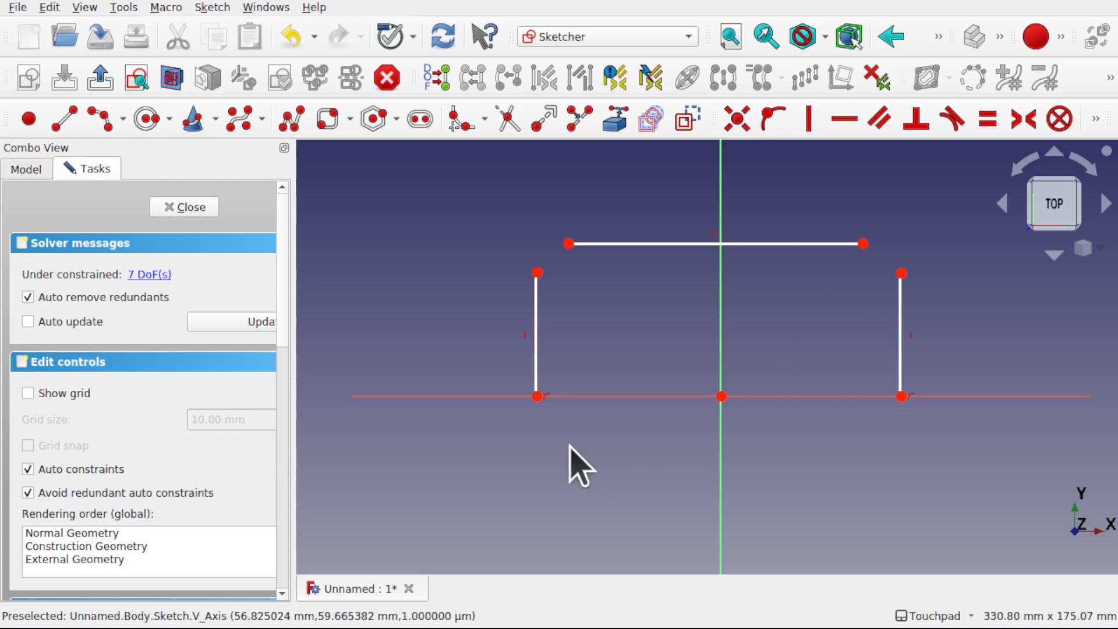
Step: Make the vertical lines' lower endpoints symmetric about the vertical axis, and likewise the top horizontal line's two endpoints
left_click(537, 396)
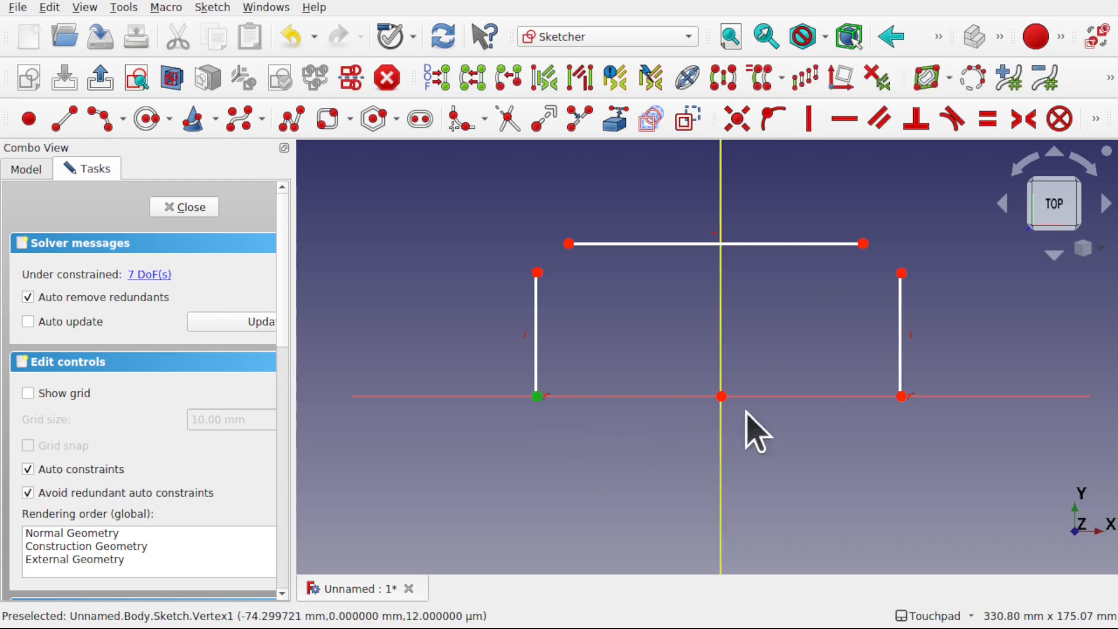
left_click(900, 397)
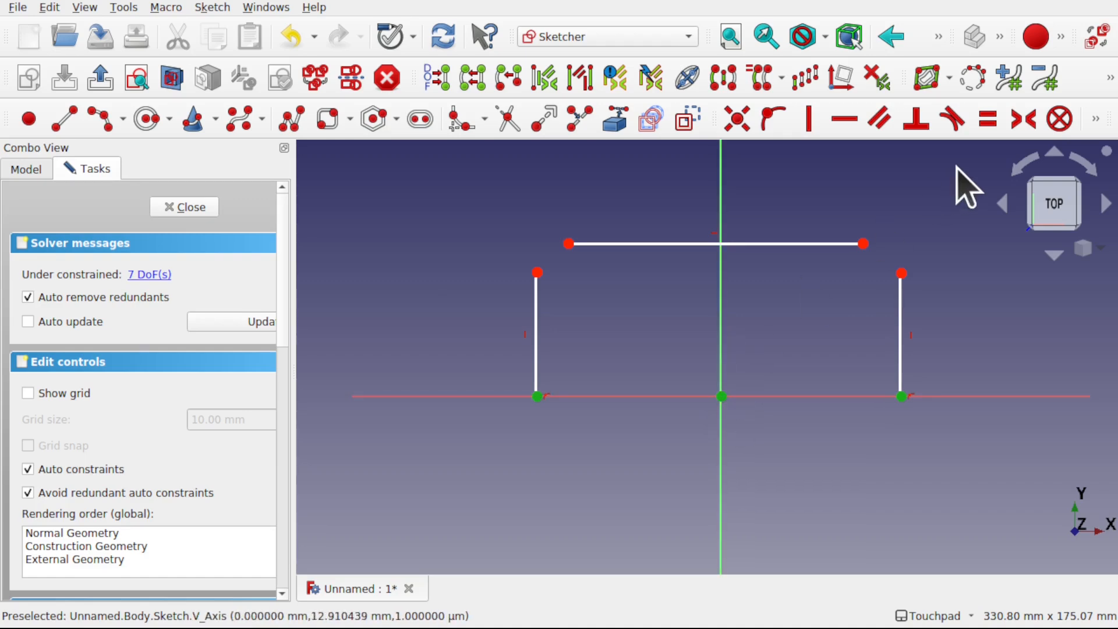
left_click(1025, 133)
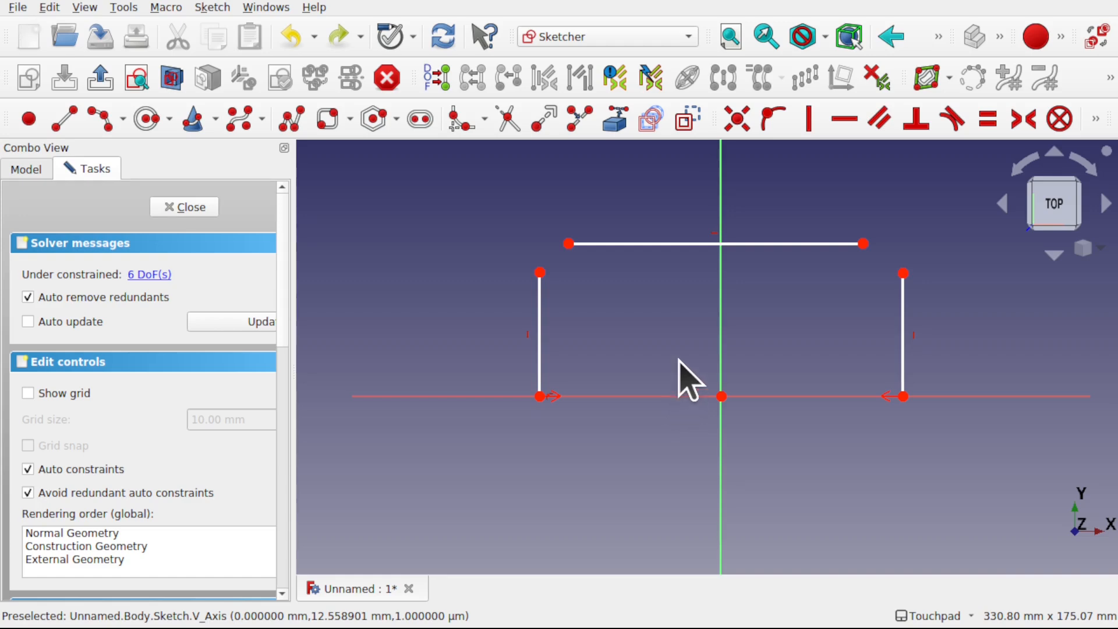
left_click(569, 244)
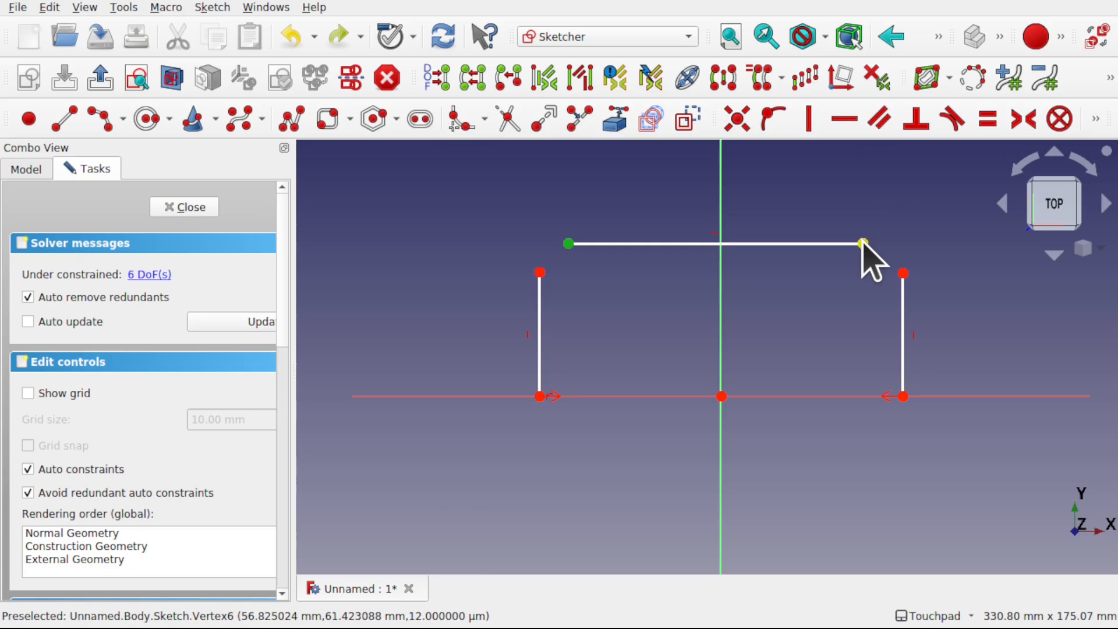
left_click(863, 244)
left_click(722, 192)
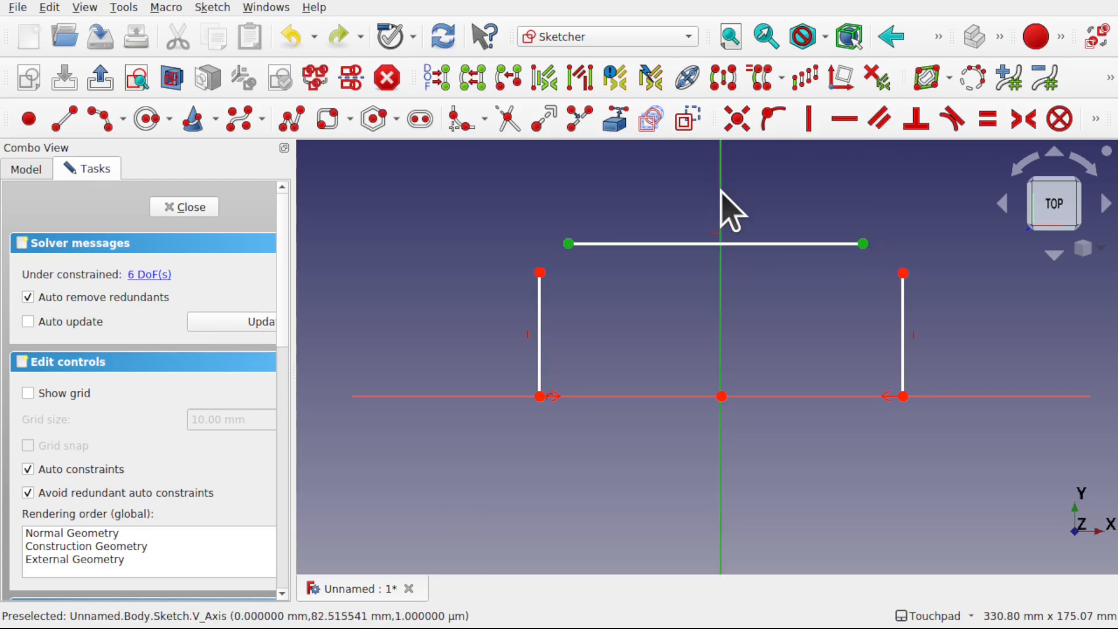
left_click(1025, 122)
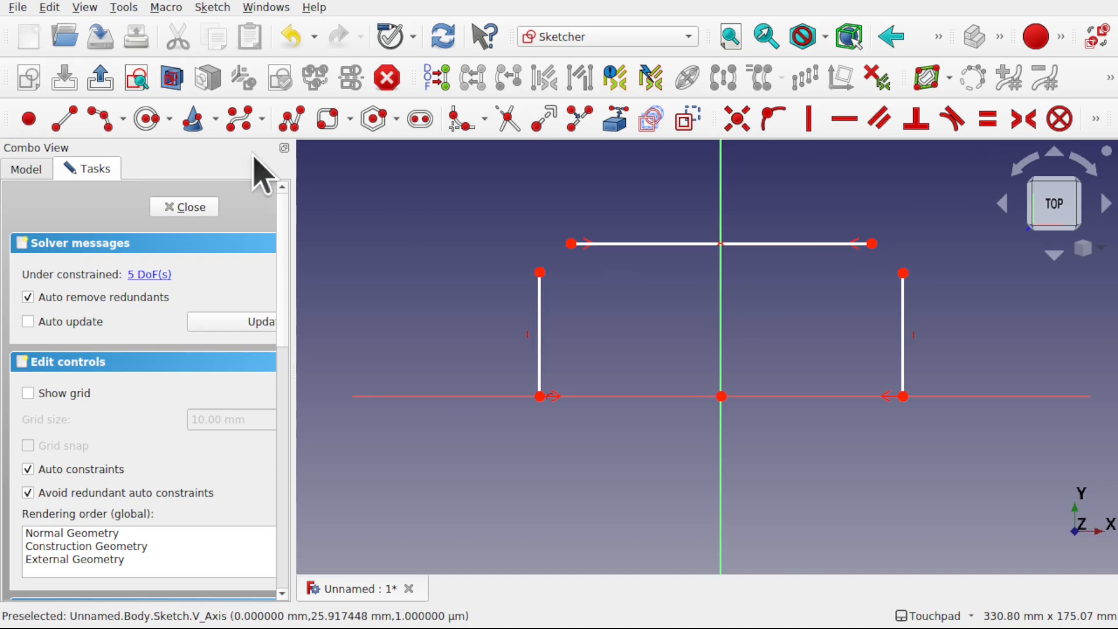
Step: Draw an arc at each upper corner joining the vertical line's upper end to the nearest end of the horizontal line
left_click(99, 119)
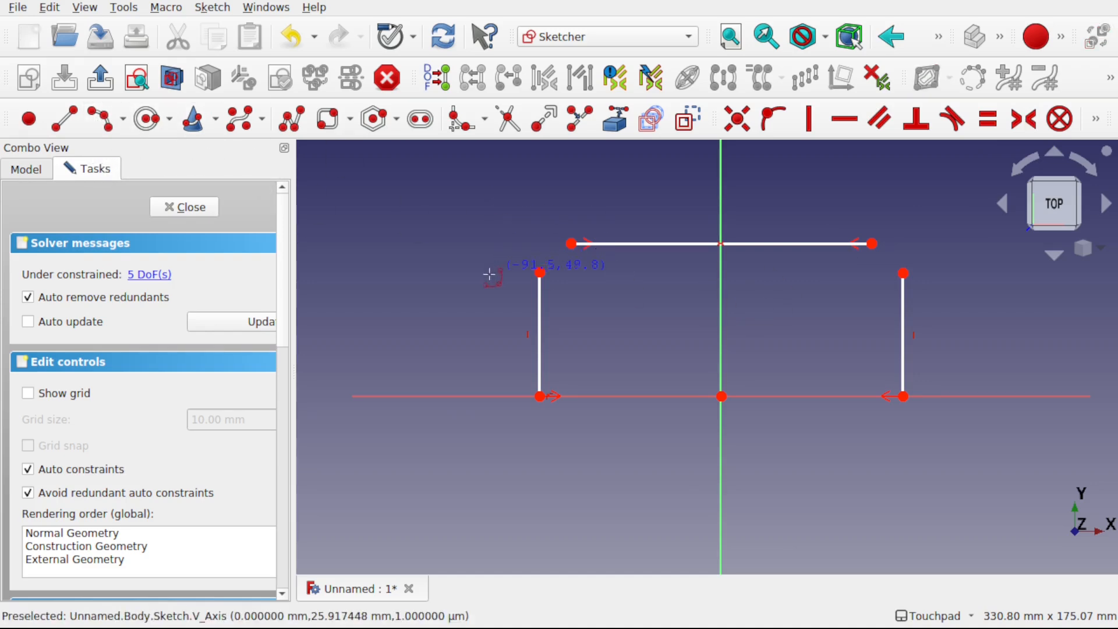
left_click(557, 259)
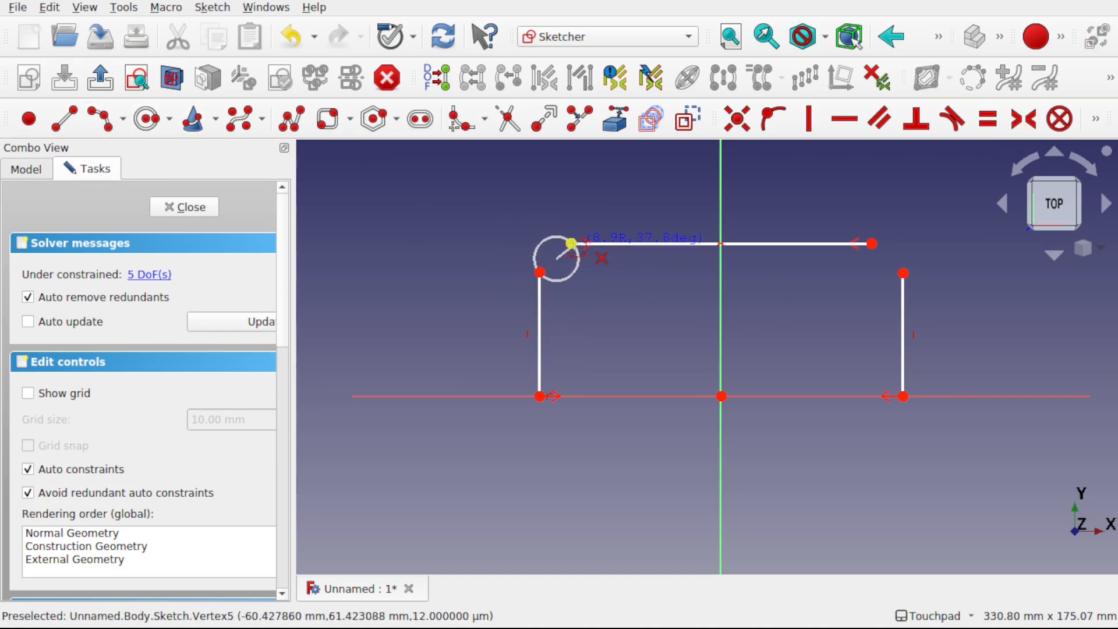
left_click(571, 244)
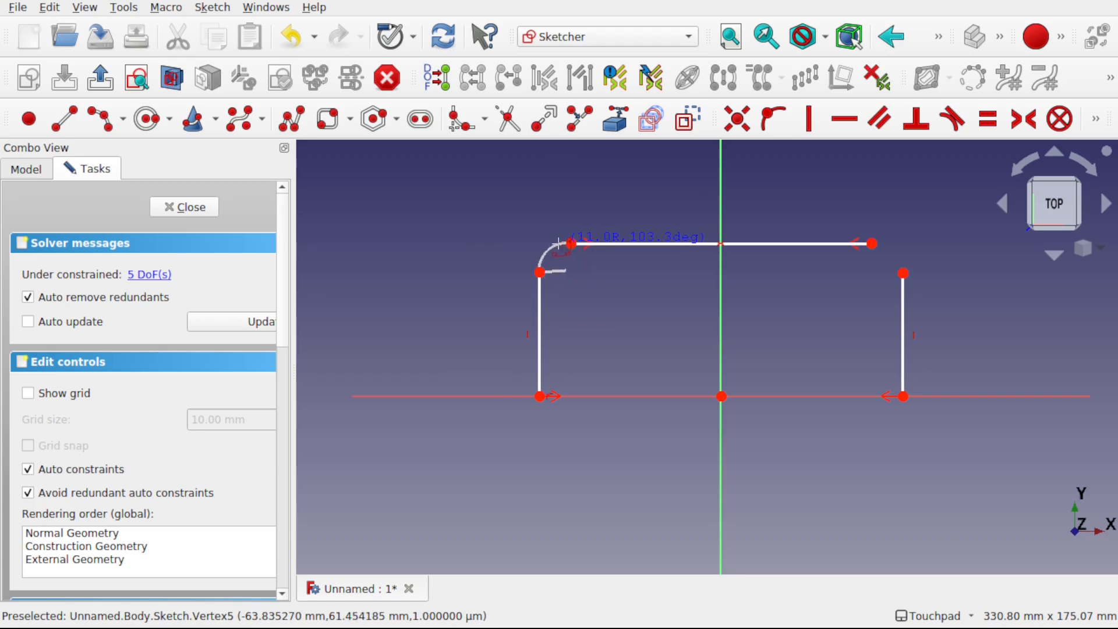
left_click(888, 257)
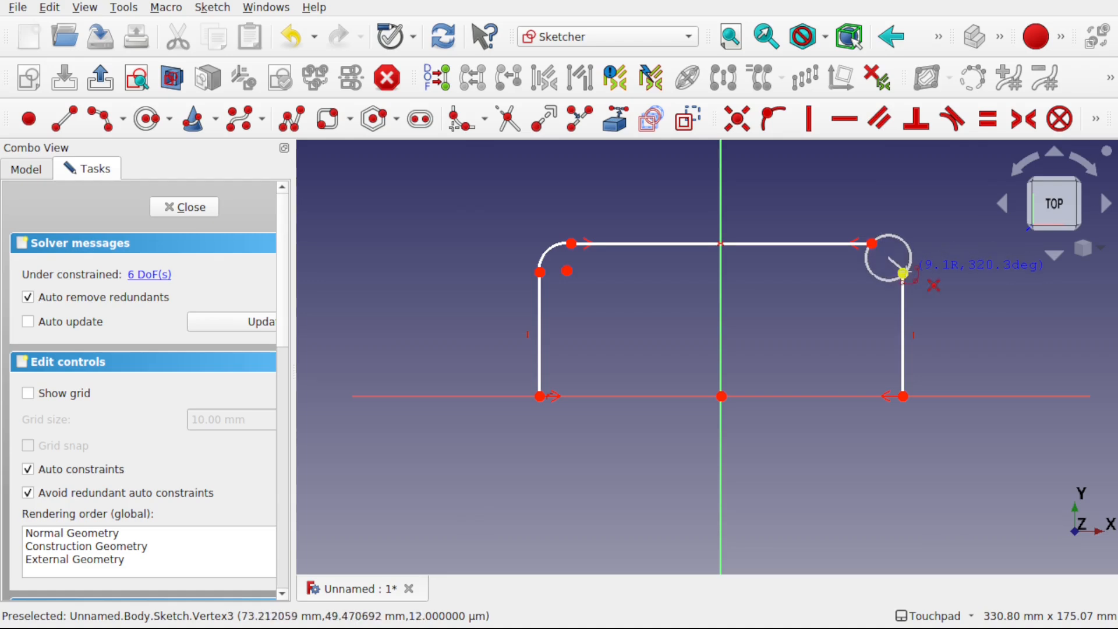
left_click(903, 273)
left_click(901, 260)
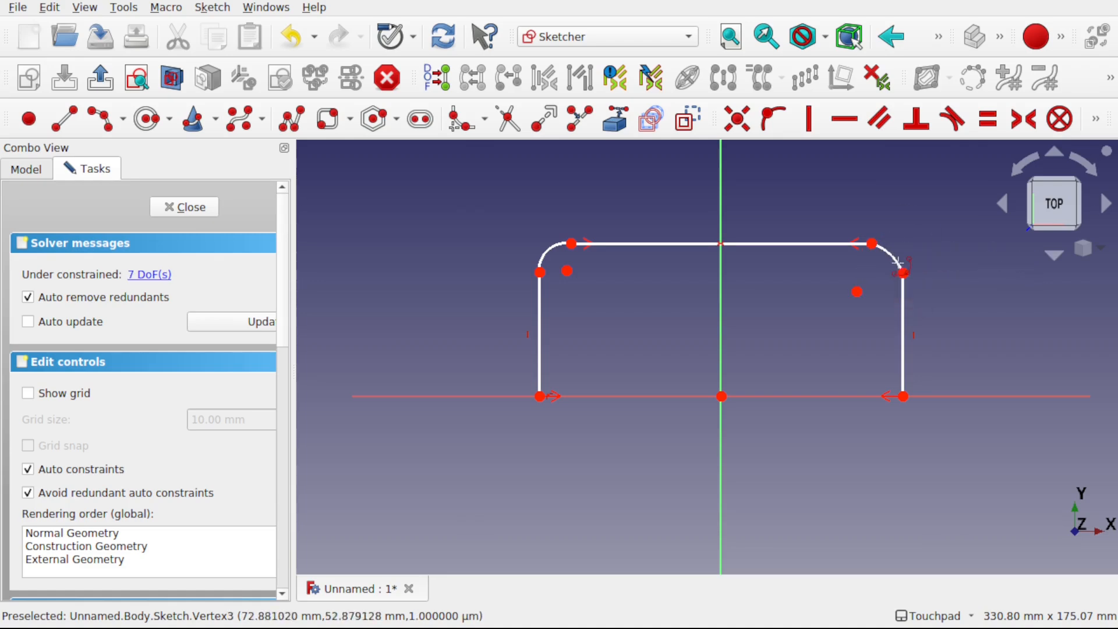
key("Escape")
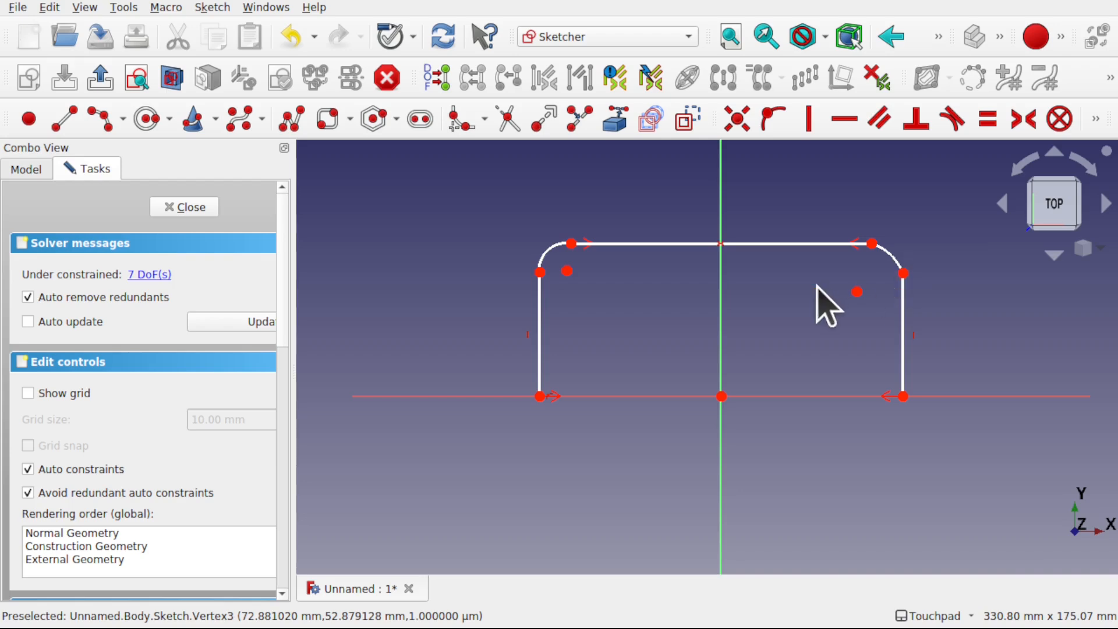
Step: Make the two corner arcs equal in radius and move the left line's lower endpoint outward to about 82 mm from the origin
left_click(892, 251)
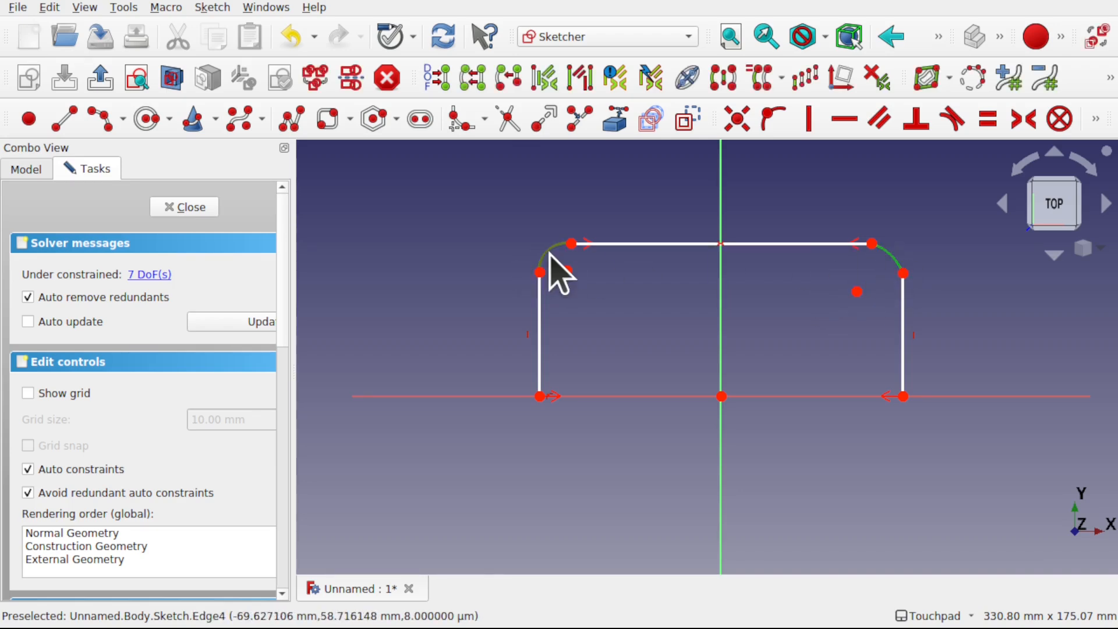
left_click(550, 256)
left_click(987, 119)
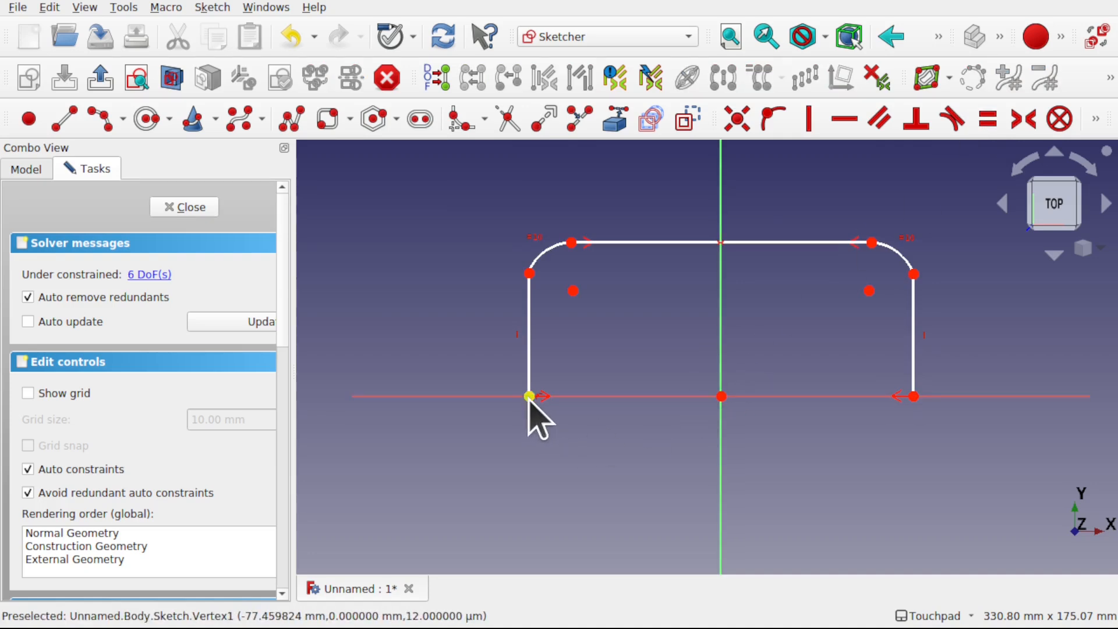
mouse_move(529, 396)
left_mouse_down()
mouse_move(569, 397)
mouse_move(490, 396)
mouse_move(599, 397)
mouse_move(517, 397)
left_mouse_up()
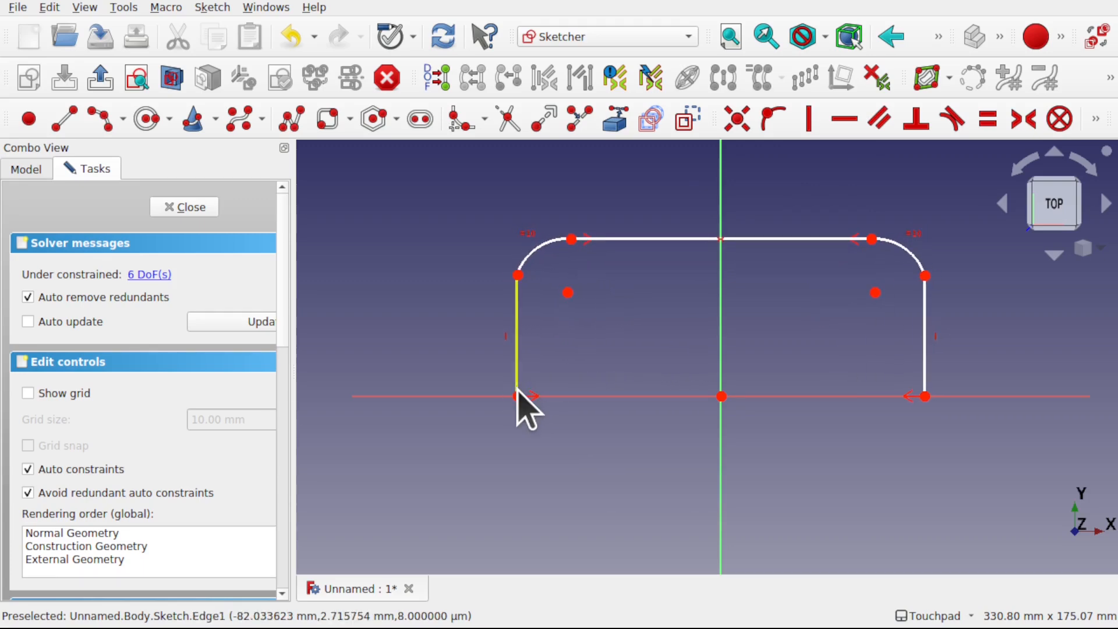
Step: Make the left corner arc tangent to the left vertical line and to the top horizontal line
left_click(533, 249)
left_click(518, 309)
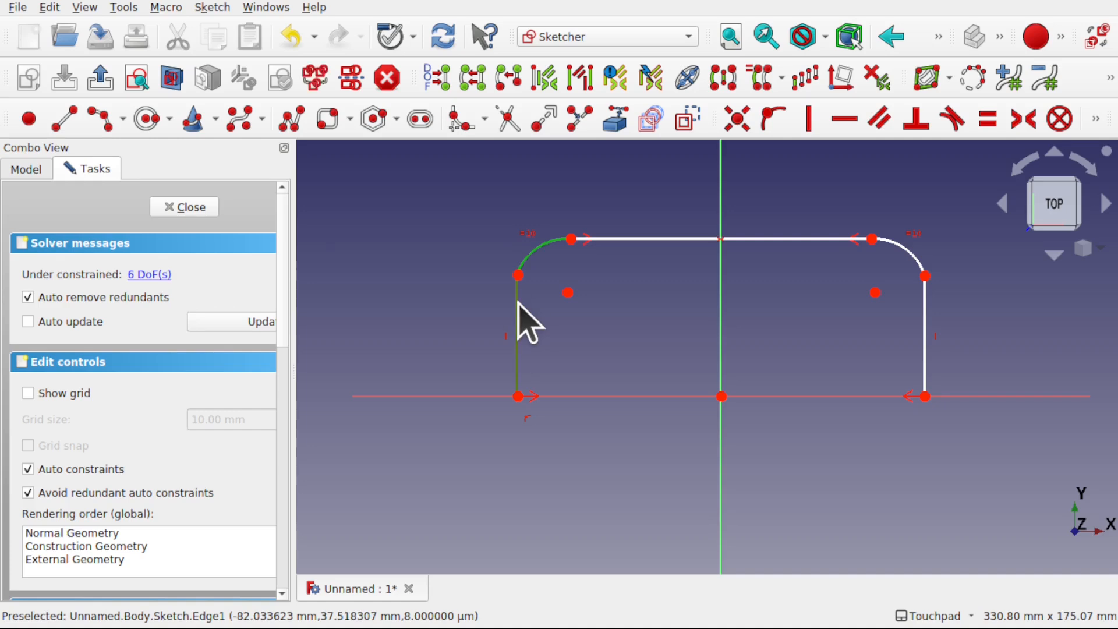
left_click(944, 127)
left_click(559, 364)
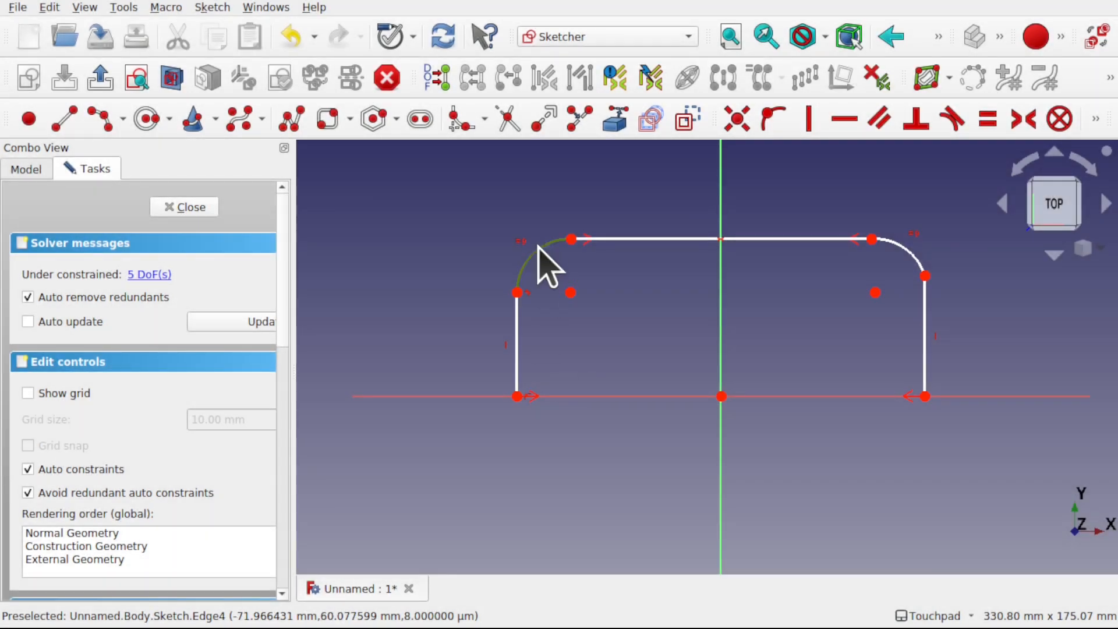
left_click(538, 247)
left_click(632, 239)
left_click(952, 120)
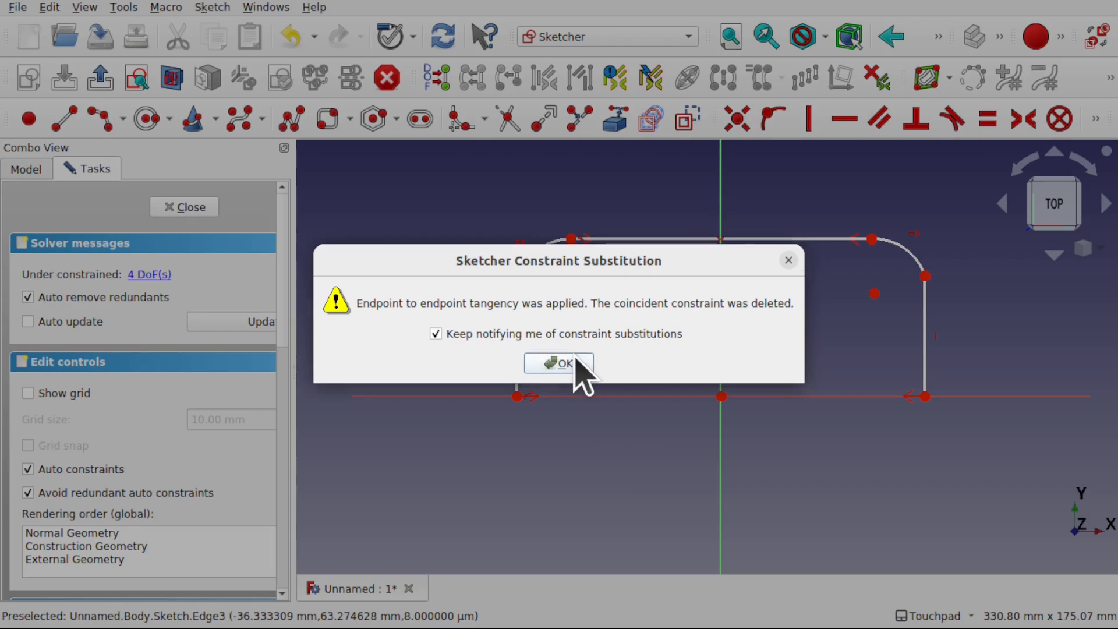
left_click(558, 363)
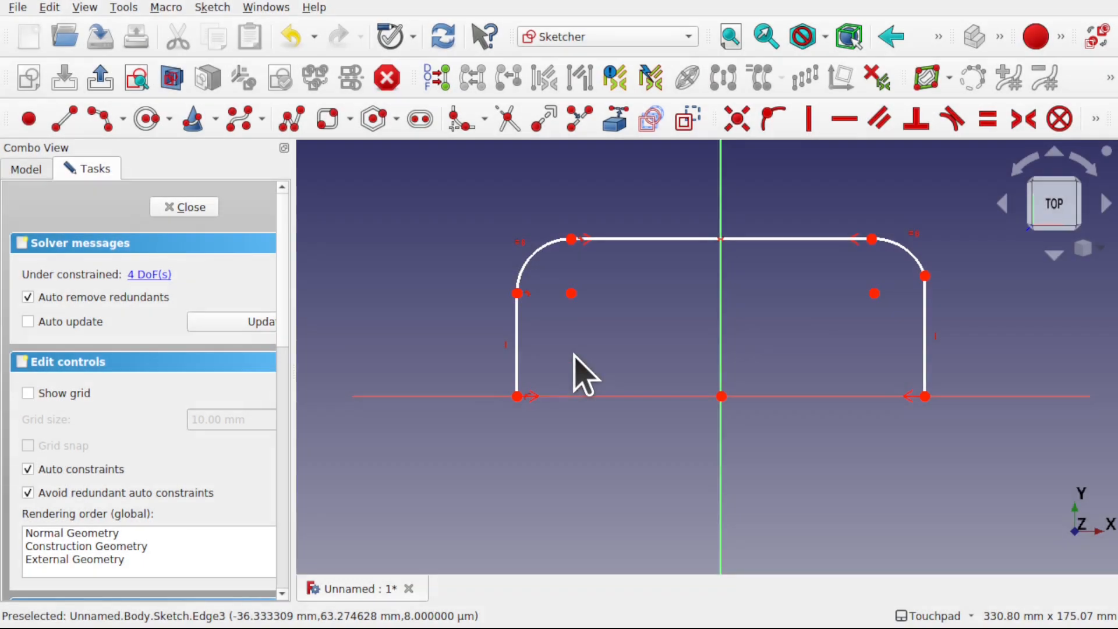
Step: Make the right corner arc tangent to the top horizontal line and to the right vertical line
left_click(841, 237)
left_click(904, 254)
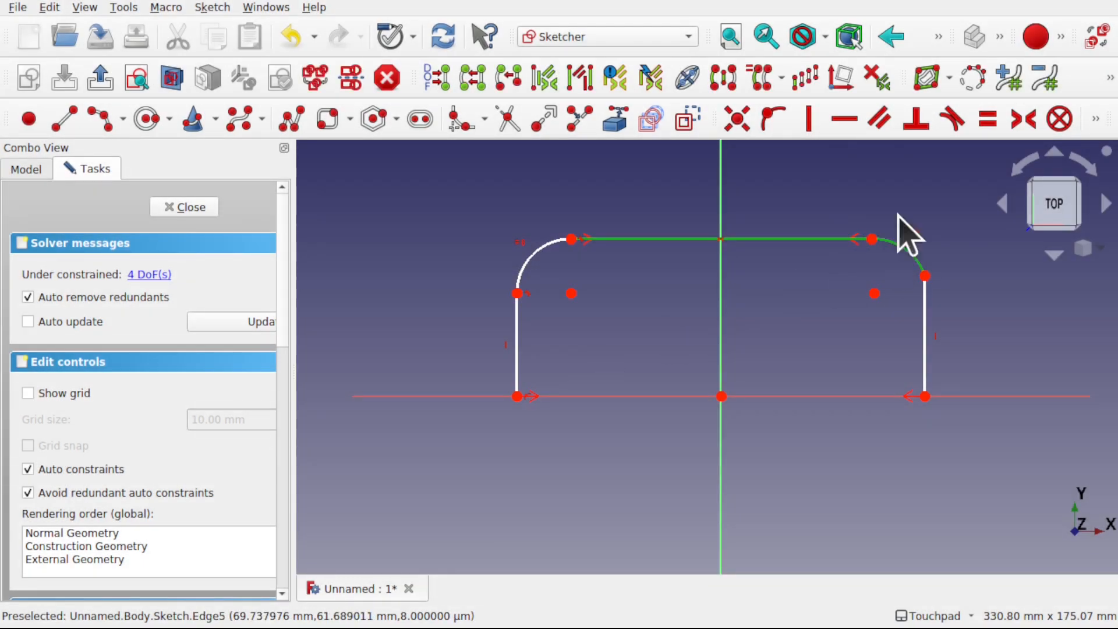
left_click(957, 124)
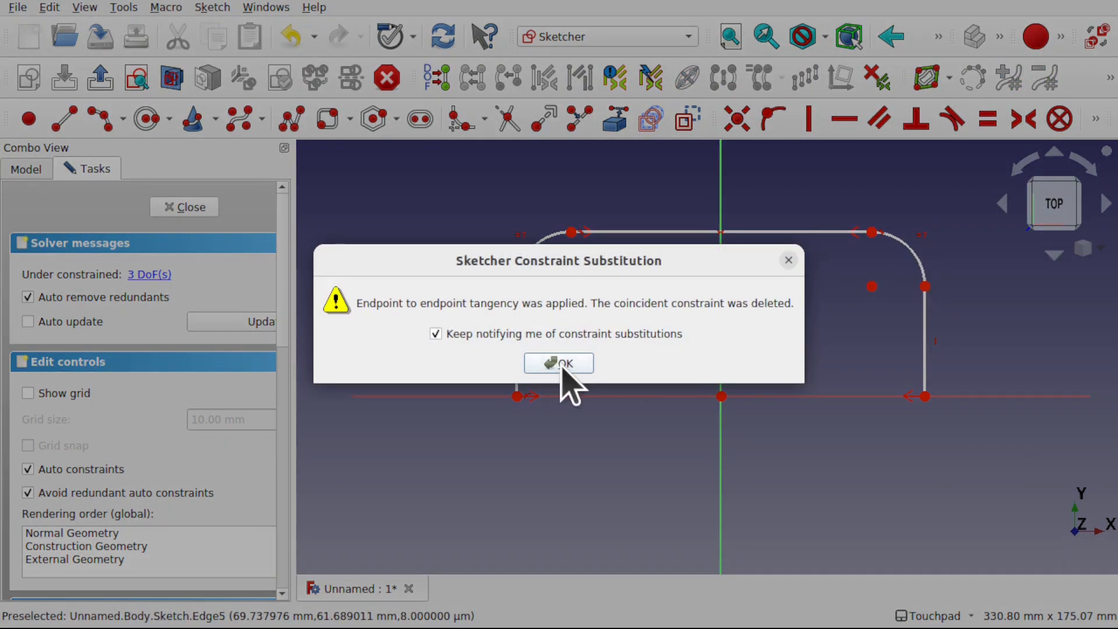
left_click(557, 366)
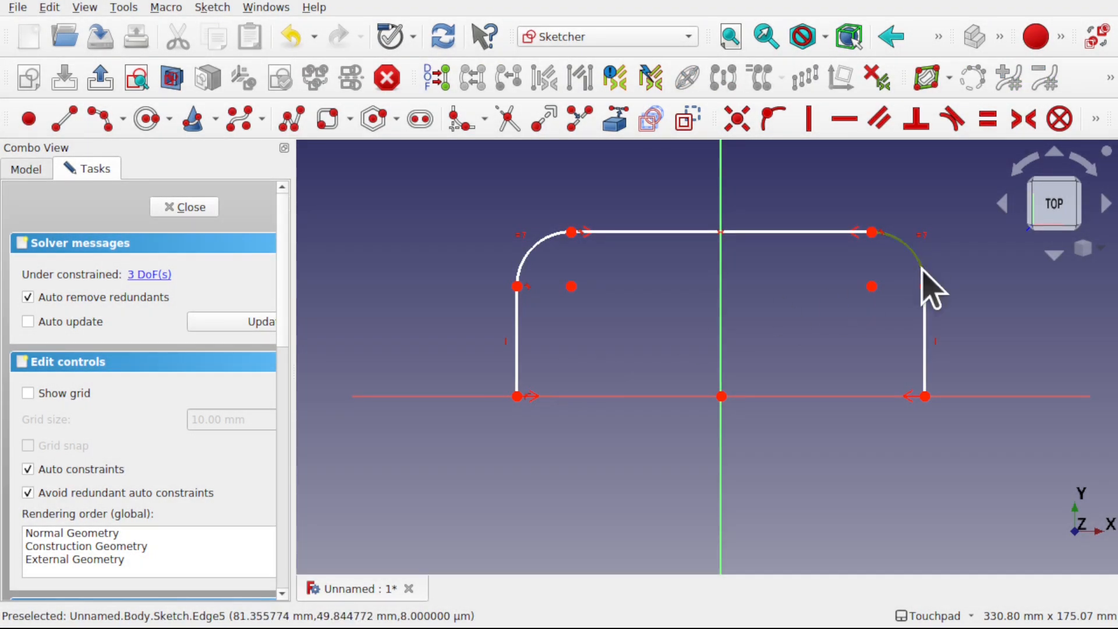
left_click(922, 271)
left_click(925, 344)
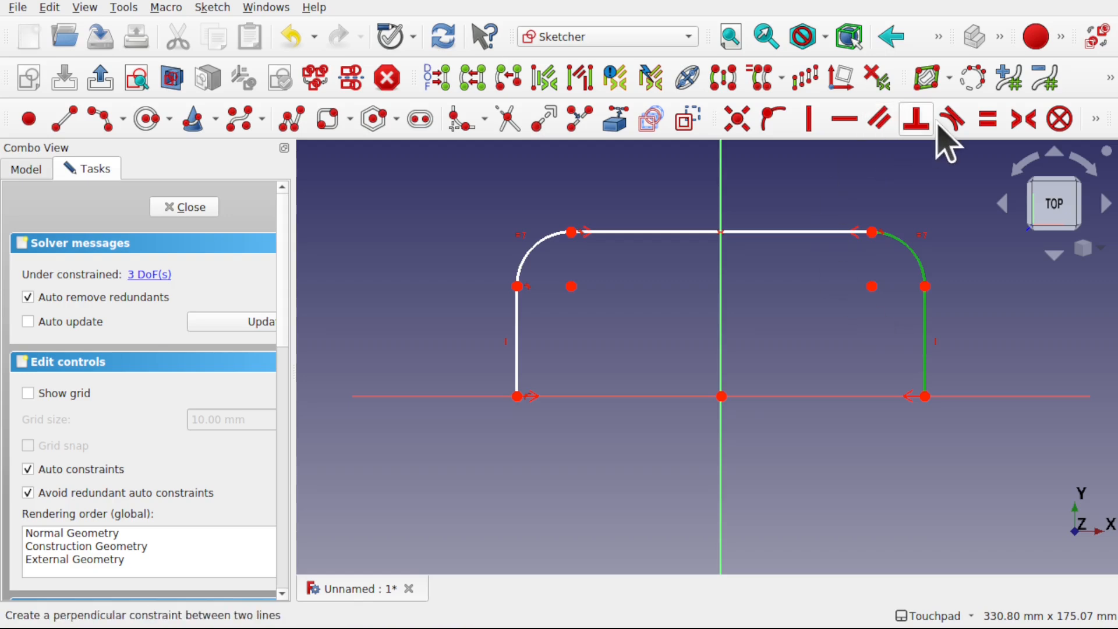
left_click(960, 125)
left_click(567, 363)
Step: Move the left line's lower endpoint inward to about 69 mm from the origin and close the sketch
mouse_move(516, 397)
left_mouse_down()
mouse_move(603, 396)
mouse_move(550, 396)
left_mouse_up()
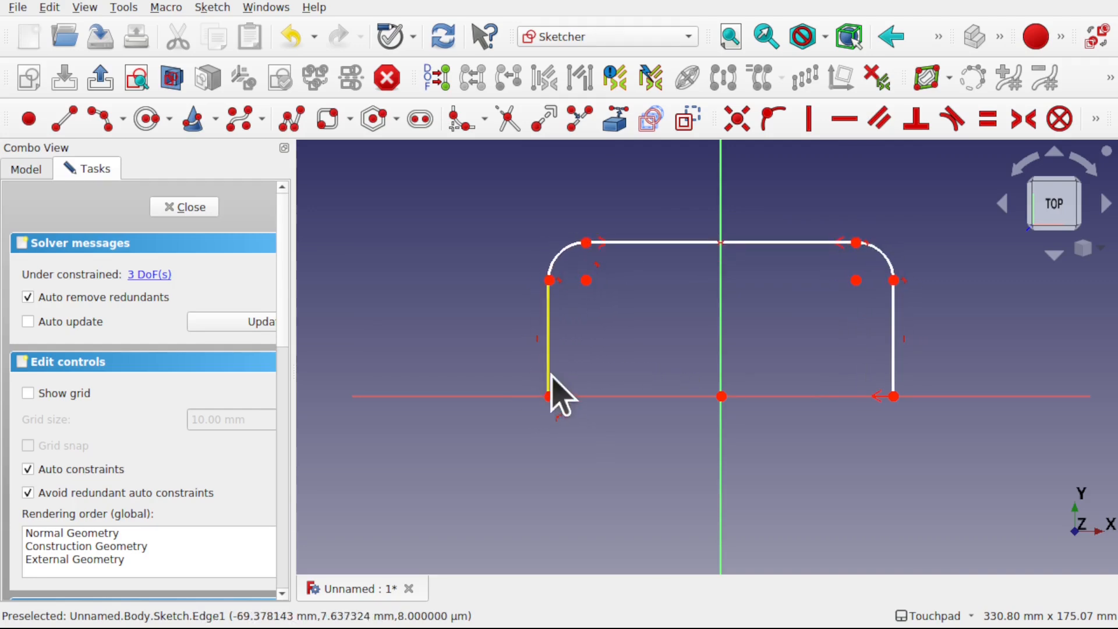
left_click(186, 207)
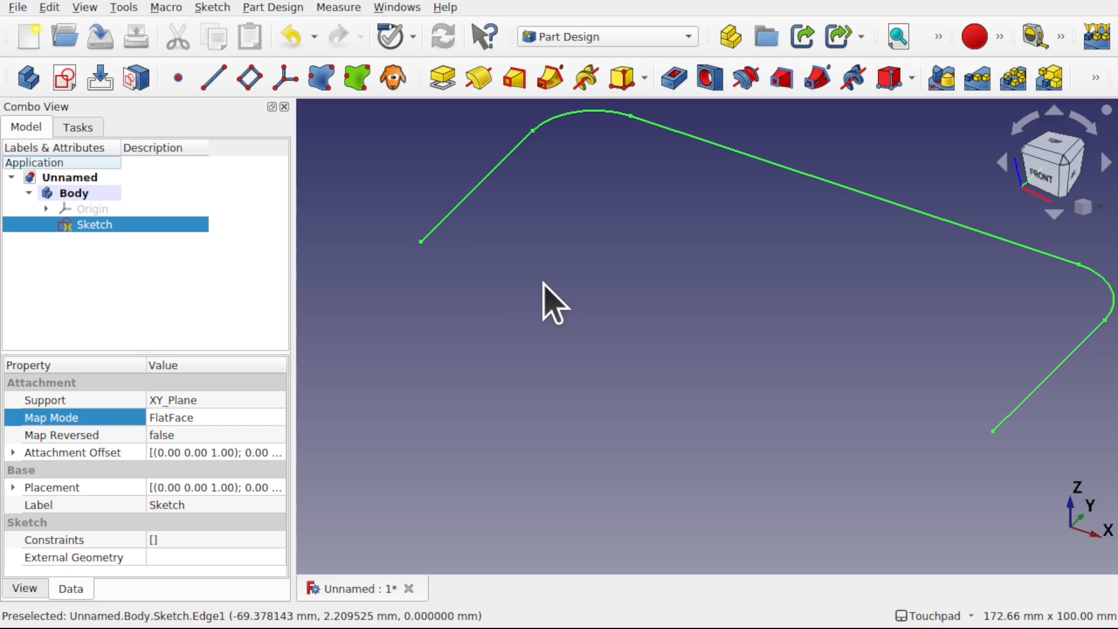
scroll(542, 303, "up", 3)
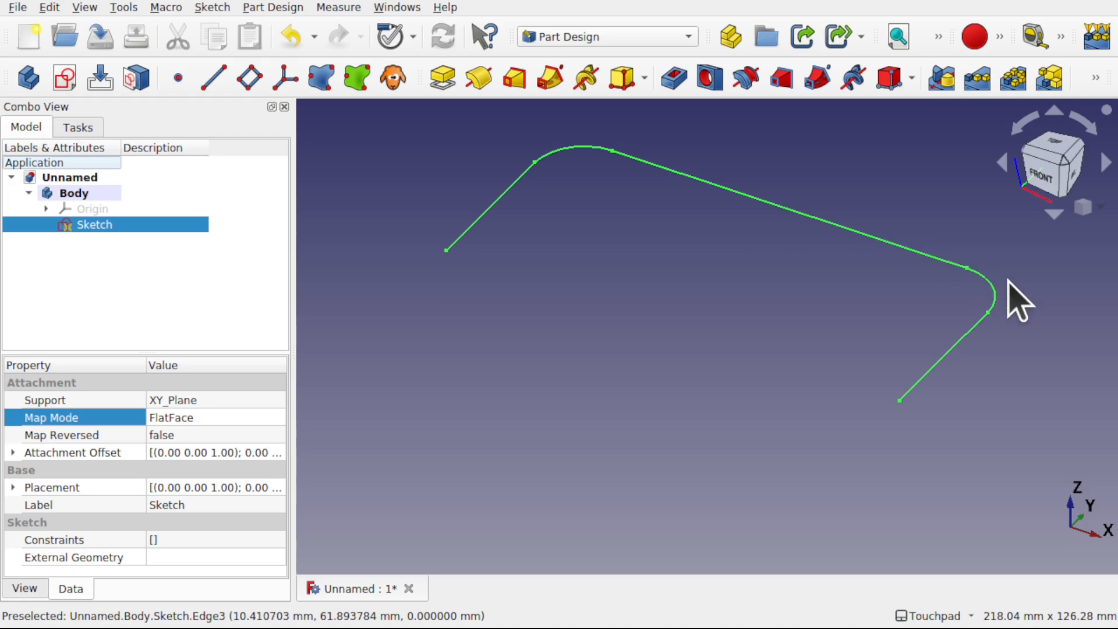
Step: Switch to the Spreadsheet workbench and create a new spreadsheet
left_click(605, 42)
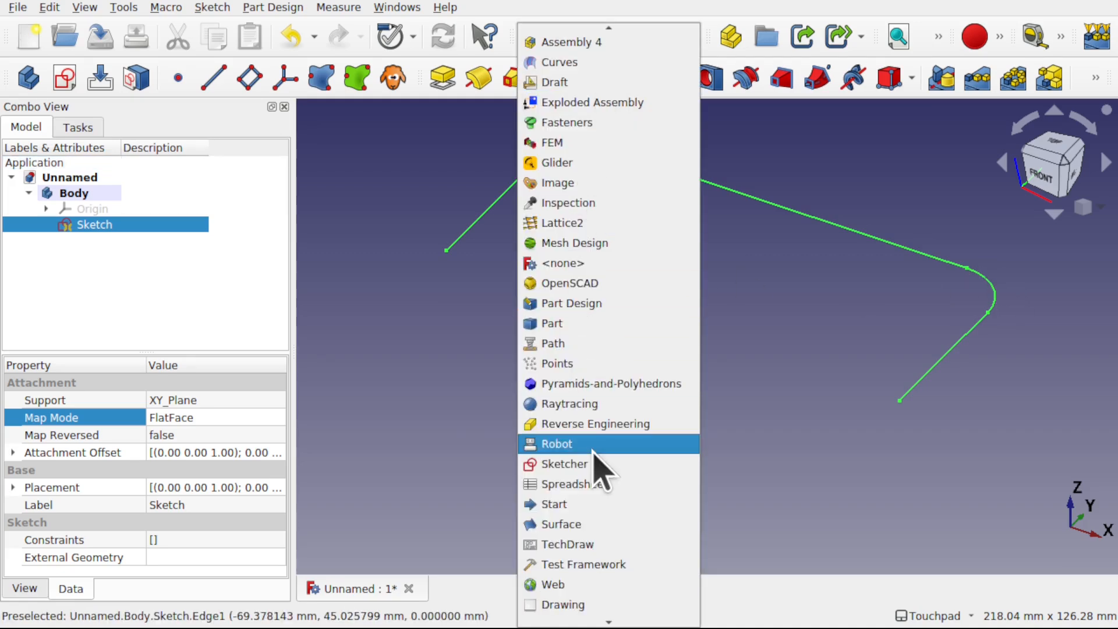
left_click(603, 484)
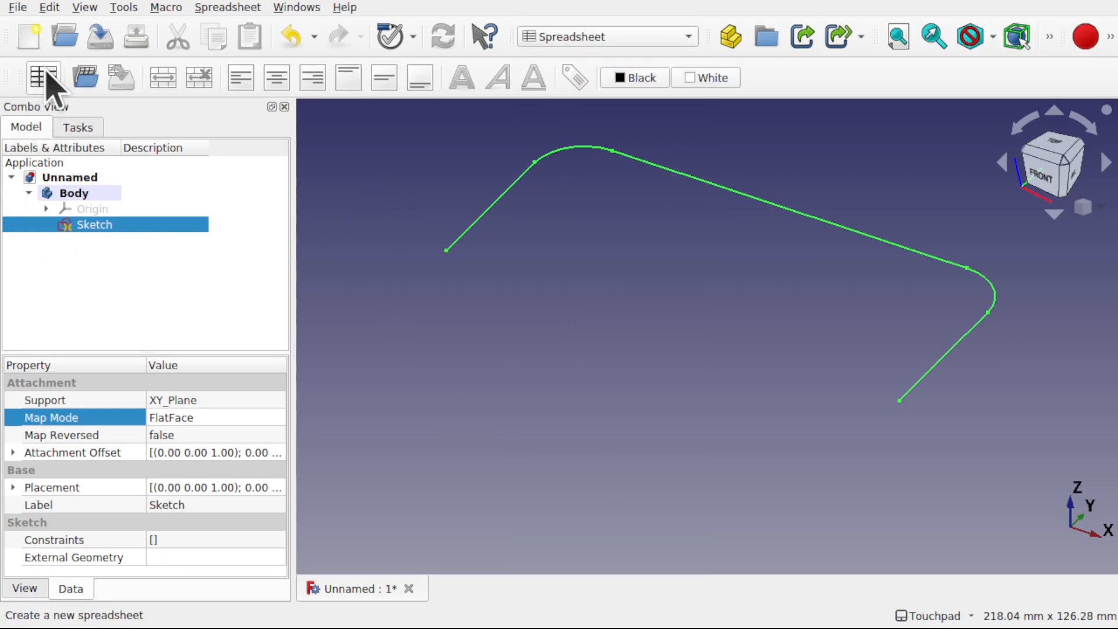
left_click(241, 9)
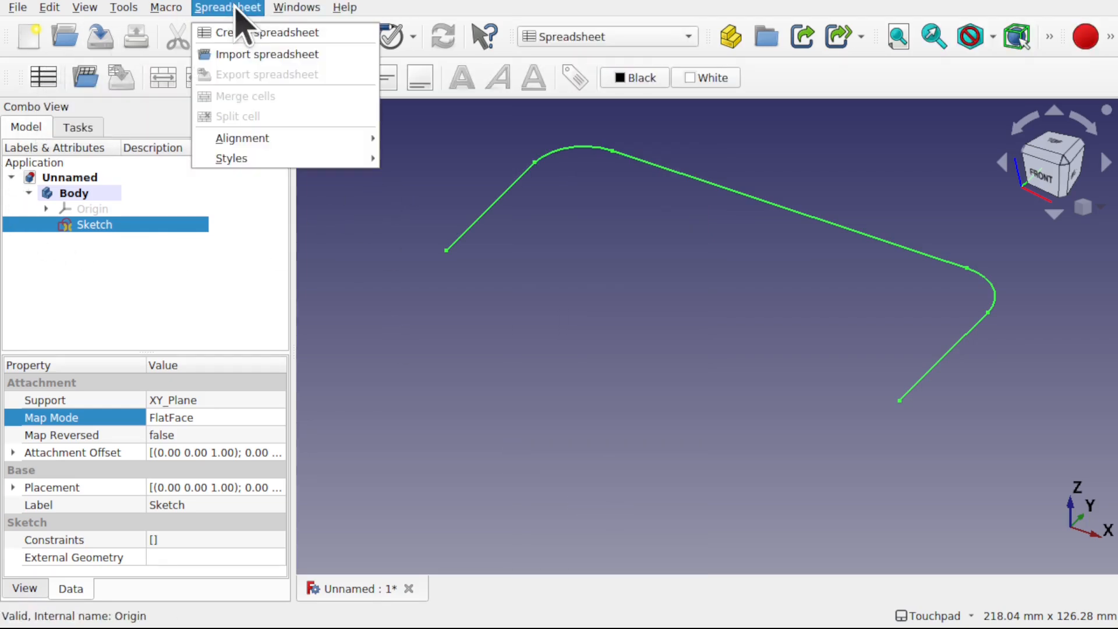
left_click(248, 32)
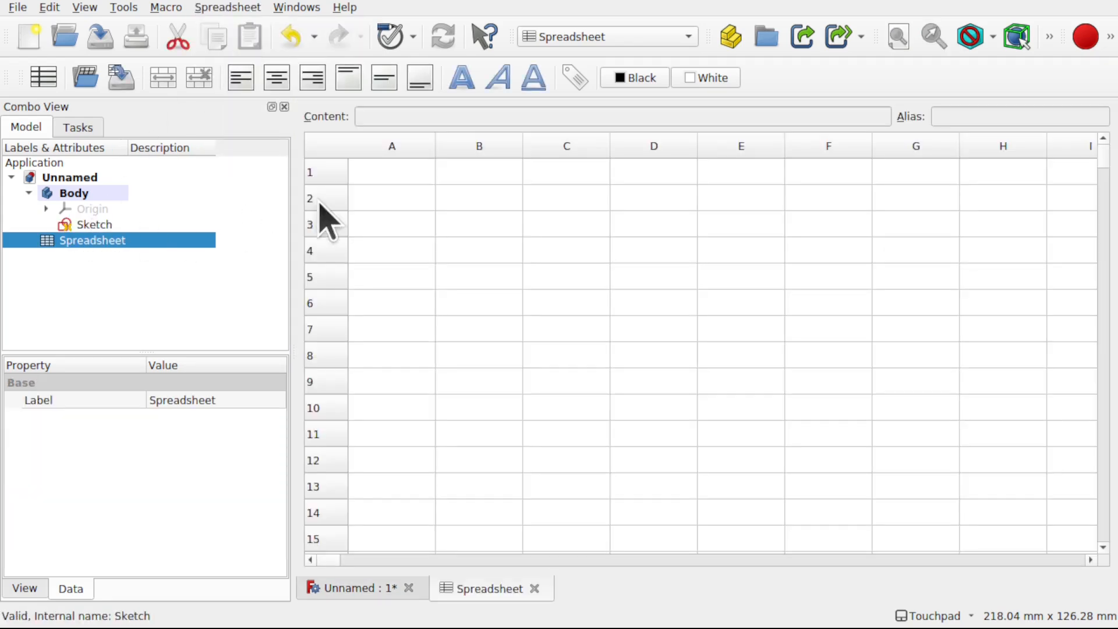
Step: Enter the labels TopLength in cell A1 and SideLength in cell A2
left_click(394, 171)
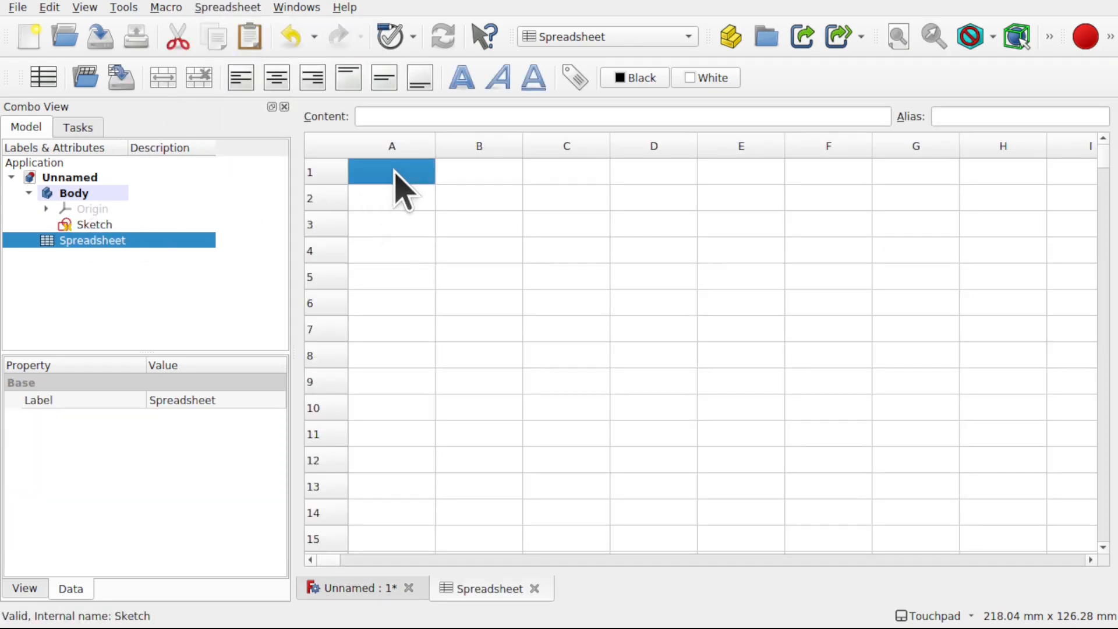
double_click(388, 172)
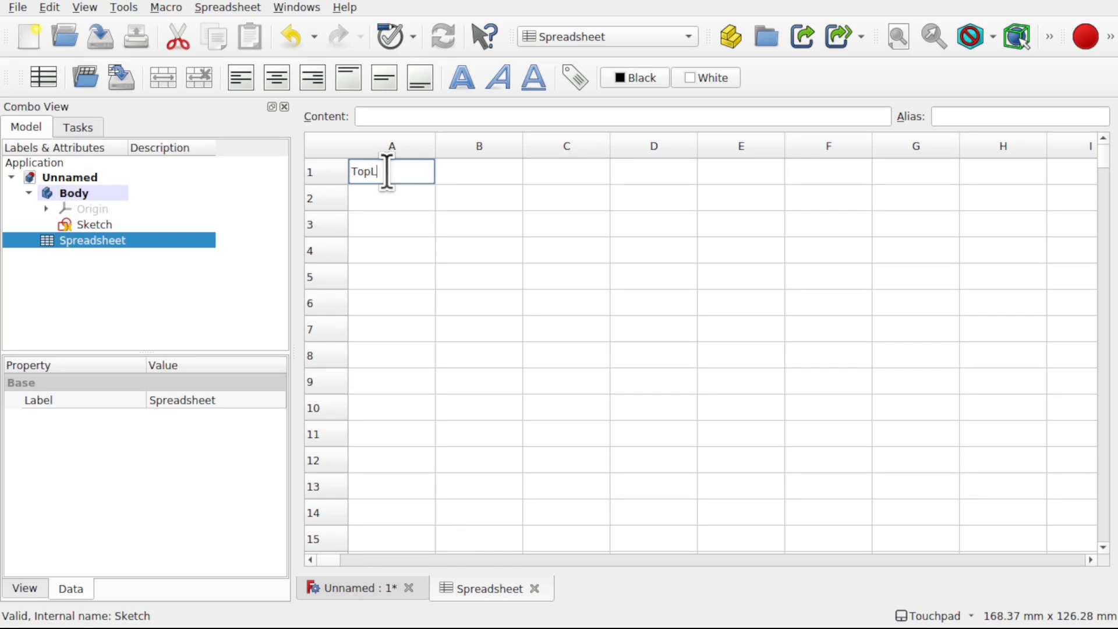
type("TopLength")
left_click(392, 211)
type("SideLength")
Step: Enter 500 in cell B1 for TopLength and 200 in cell B2 for SideLength
left_click(468, 198)
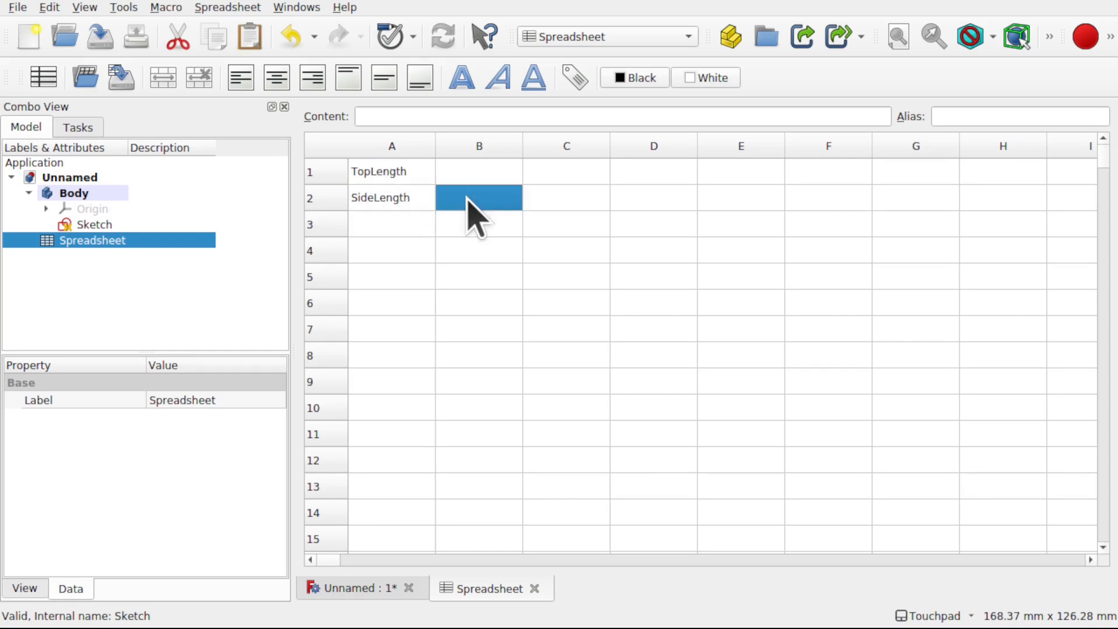
left_click(481, 172)
double_click(460, 170)
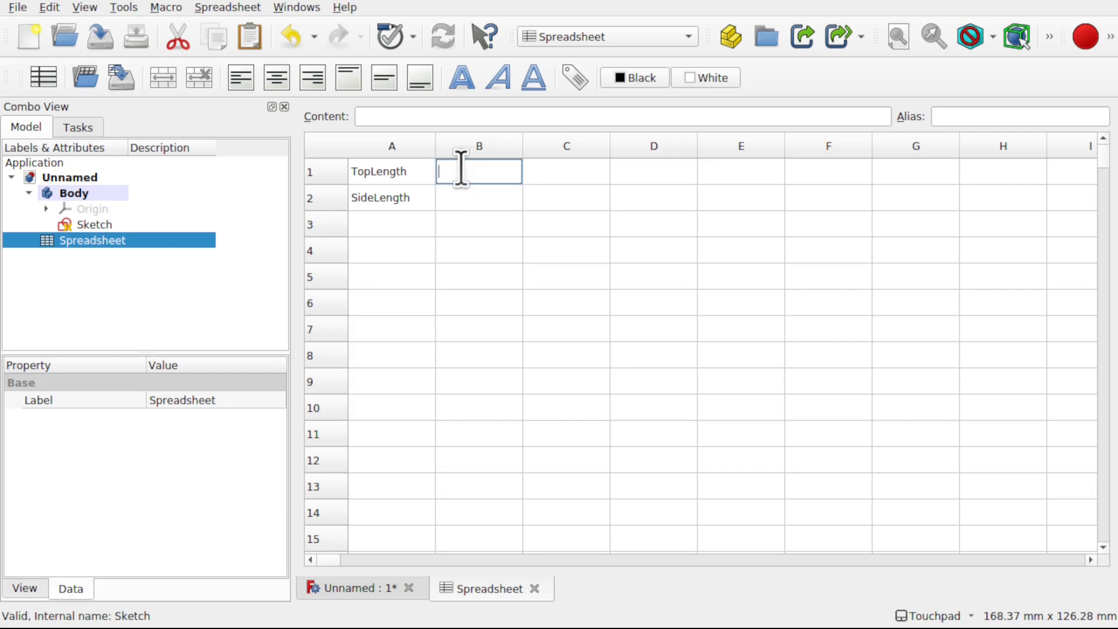
left_click(491, 209)
double_click(488, 203)
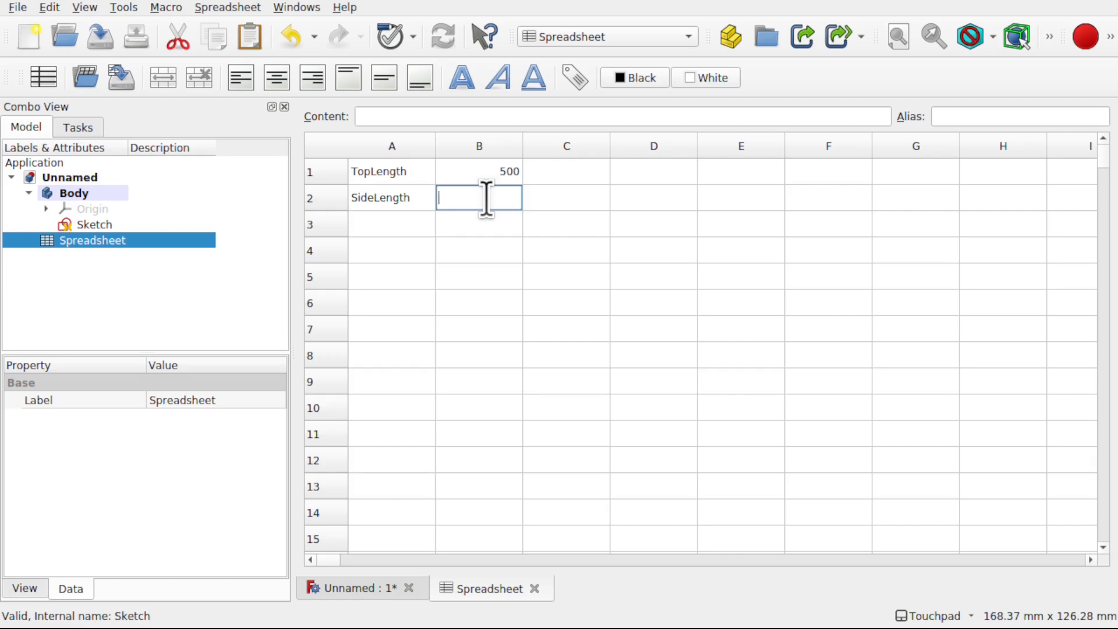
left_click(506, 222)
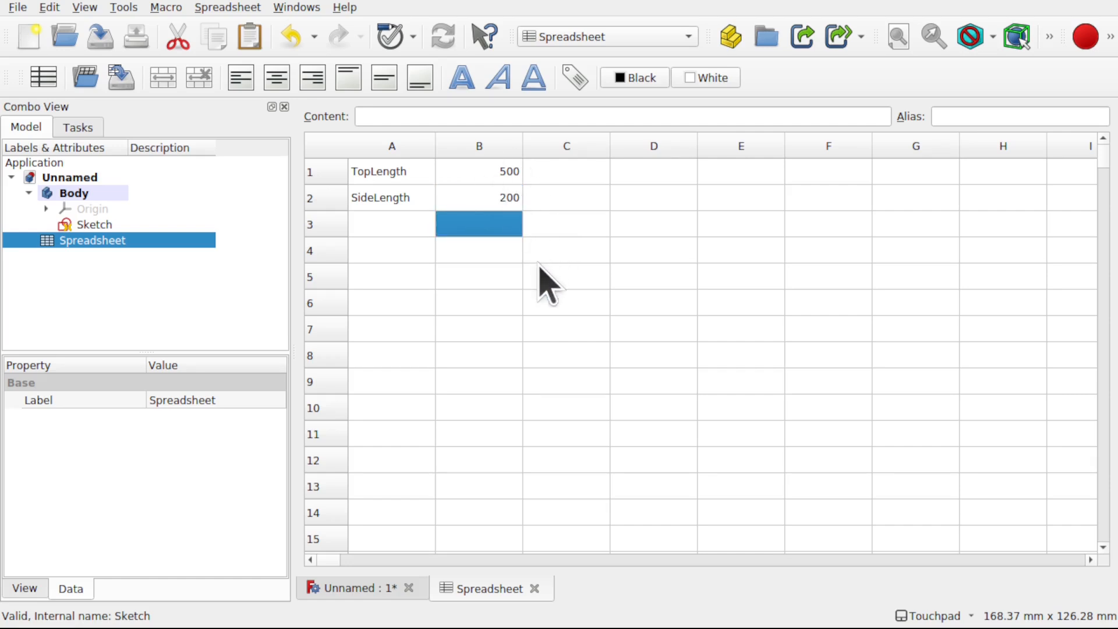
Step: Give cell B1 the alias TopLength
left_click(471, 176)
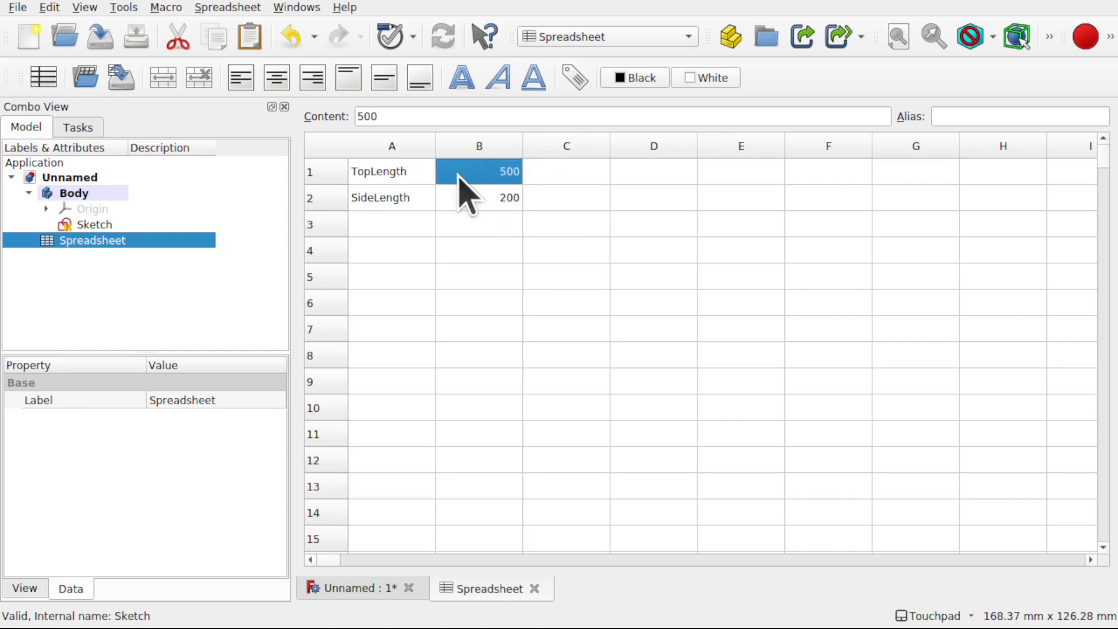
left_click(962, 117)
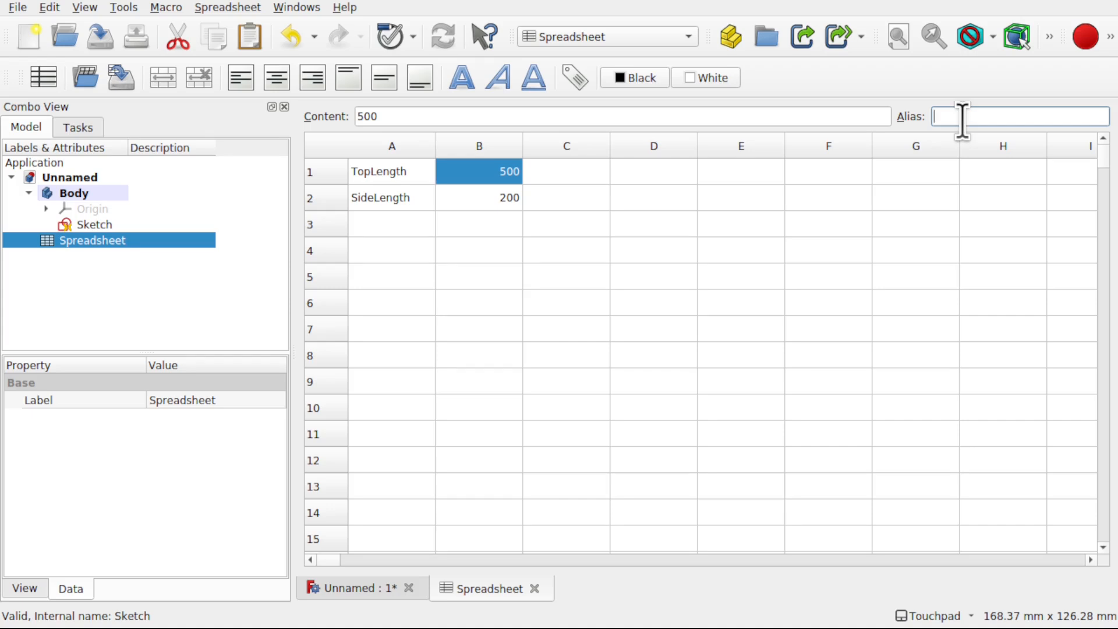
type("TopLength")
left_click_drag(998, 116, 919, 116)
key("Return")
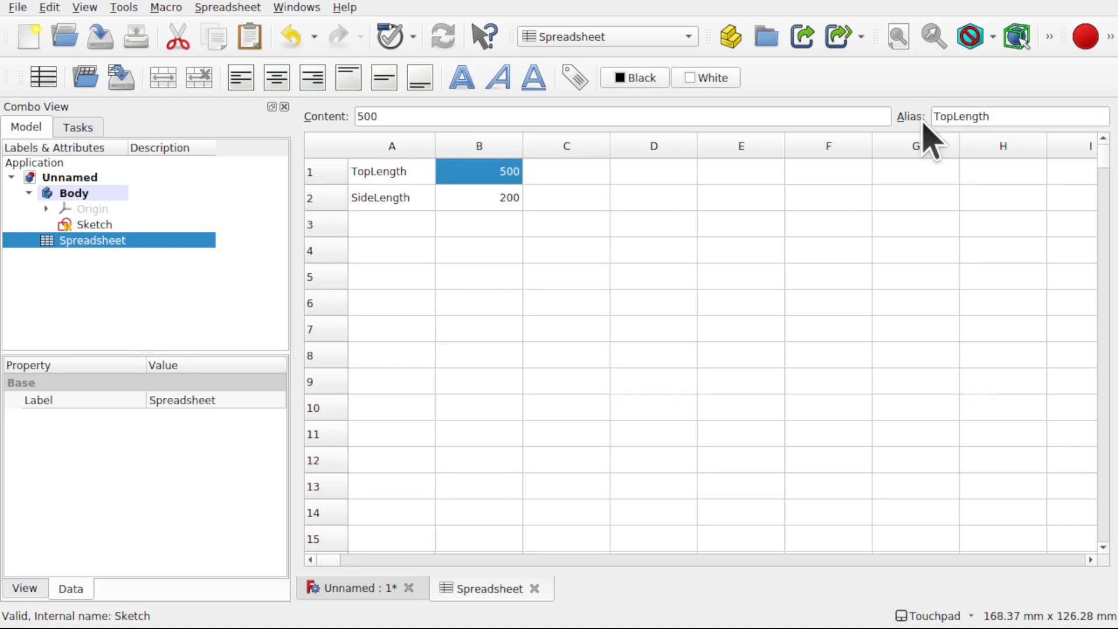
Step: Give cell B2 the alias SideLength and check the aliases of both value cells
left_click(482, 197)
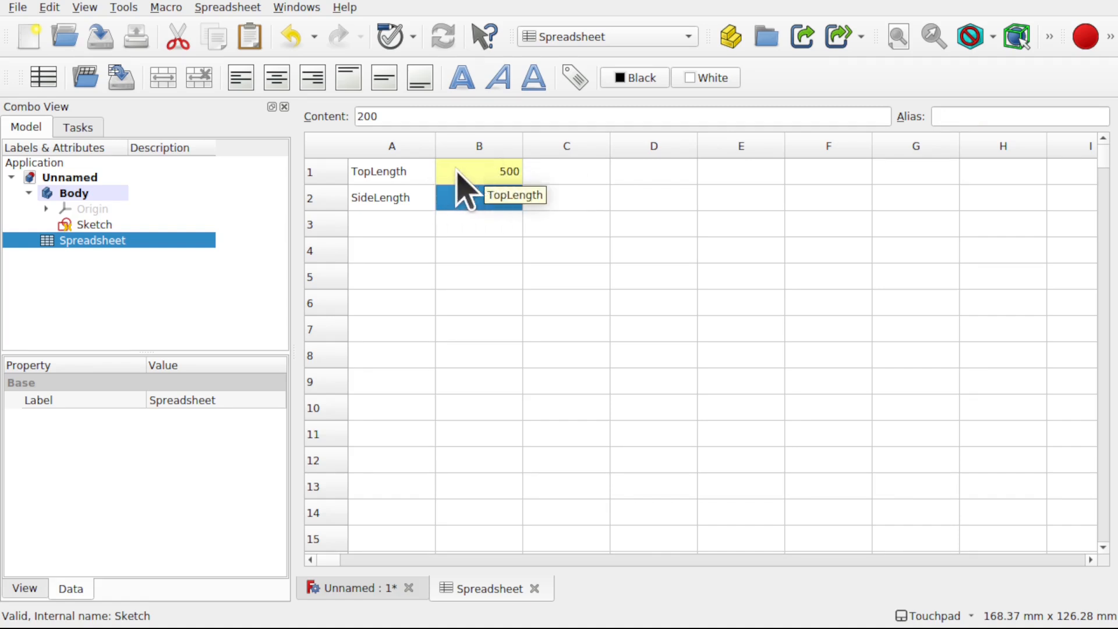
left_click(985, 117)
type("SideLength")
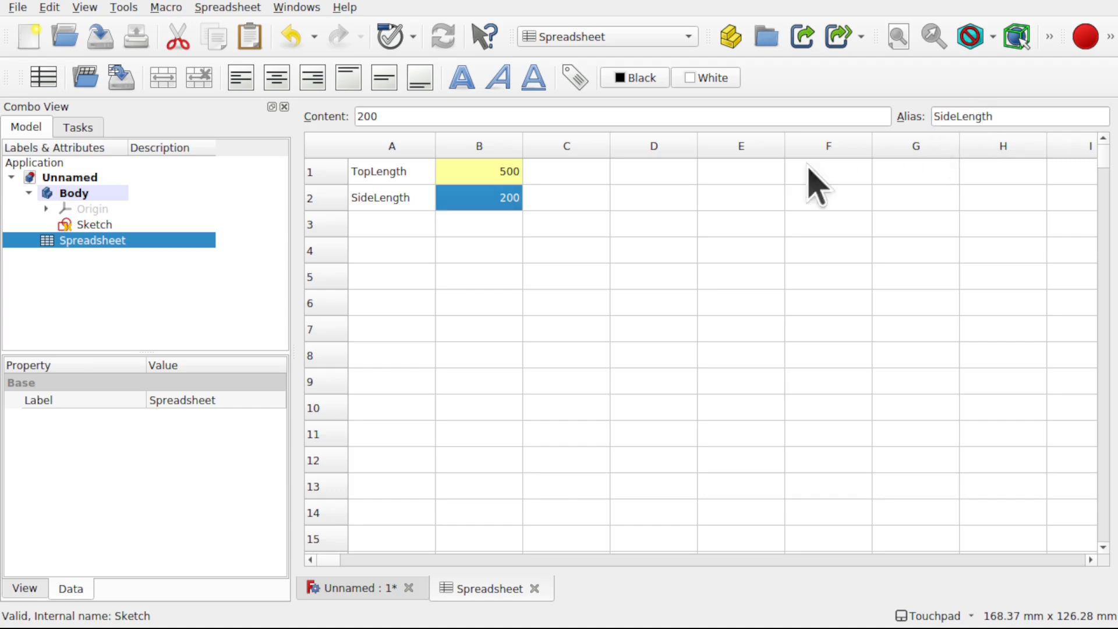
left_click(481, 221)
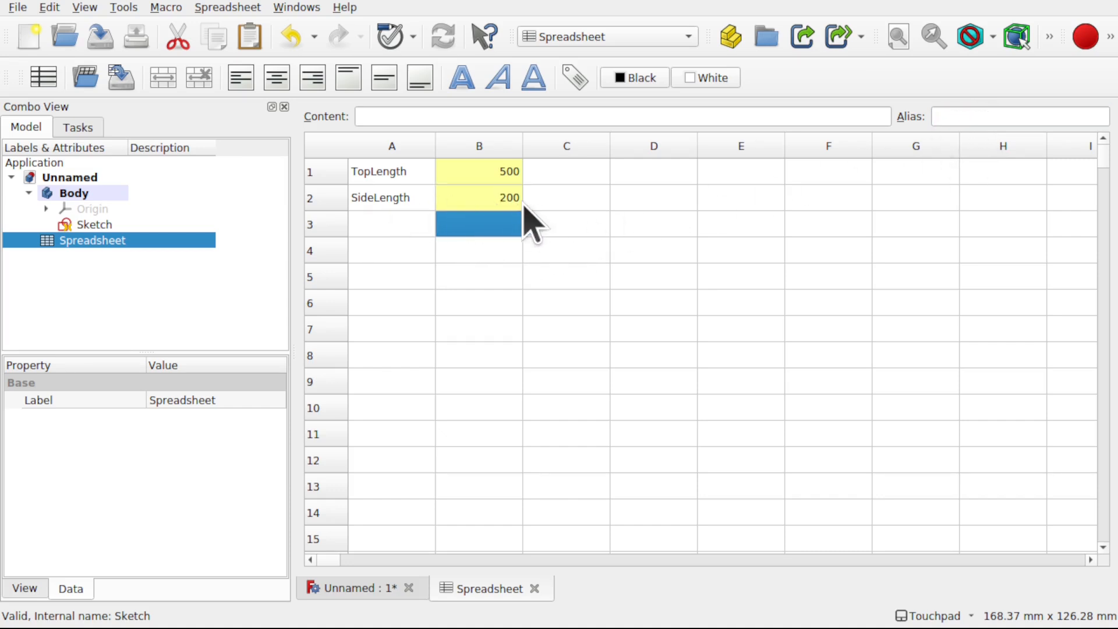
left_click(498, 175)
left_click(487, 201)
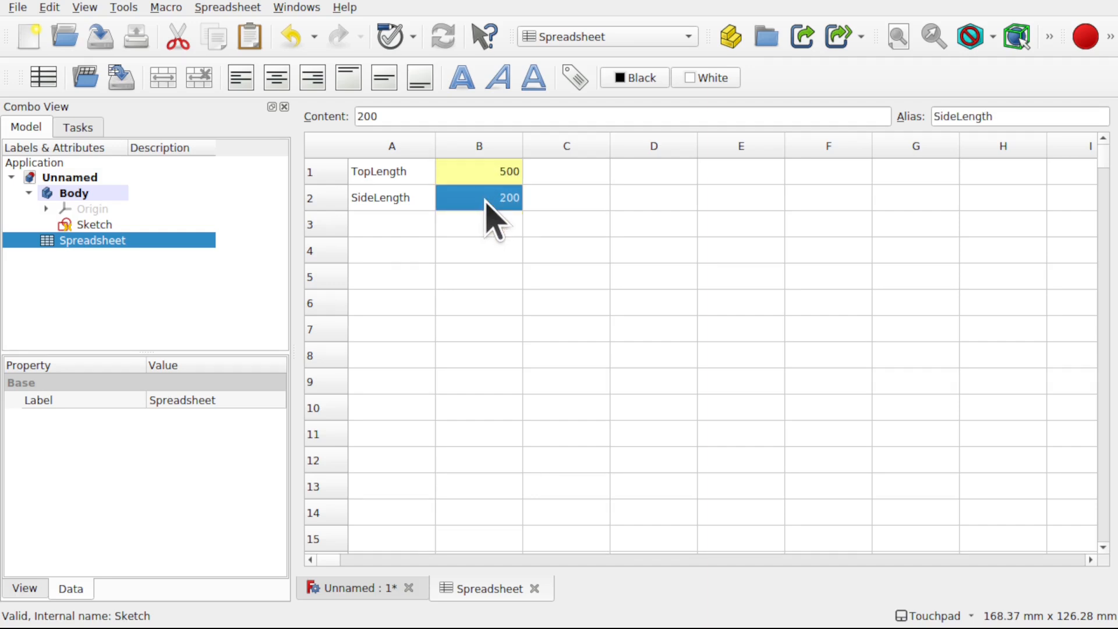
Step: Reopen the frame sketch and add a horizontal distance constraint between the upper endpoints of the two vertical lines
left_click(99, 224)
double_click(99, 223)
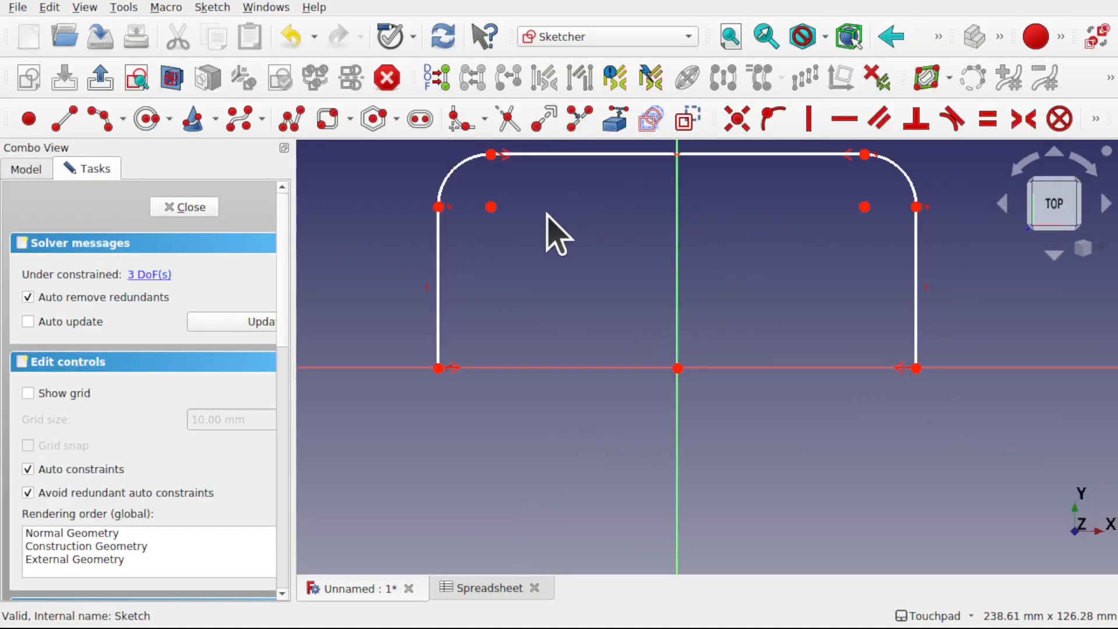
left_click(439, 207)
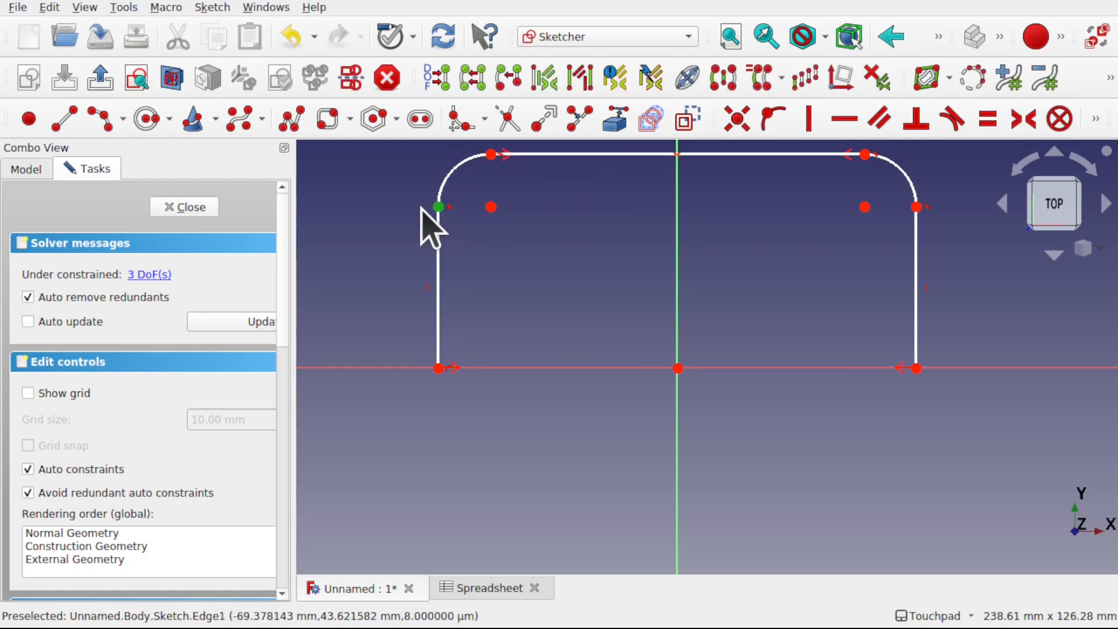
left_click(916, 208)
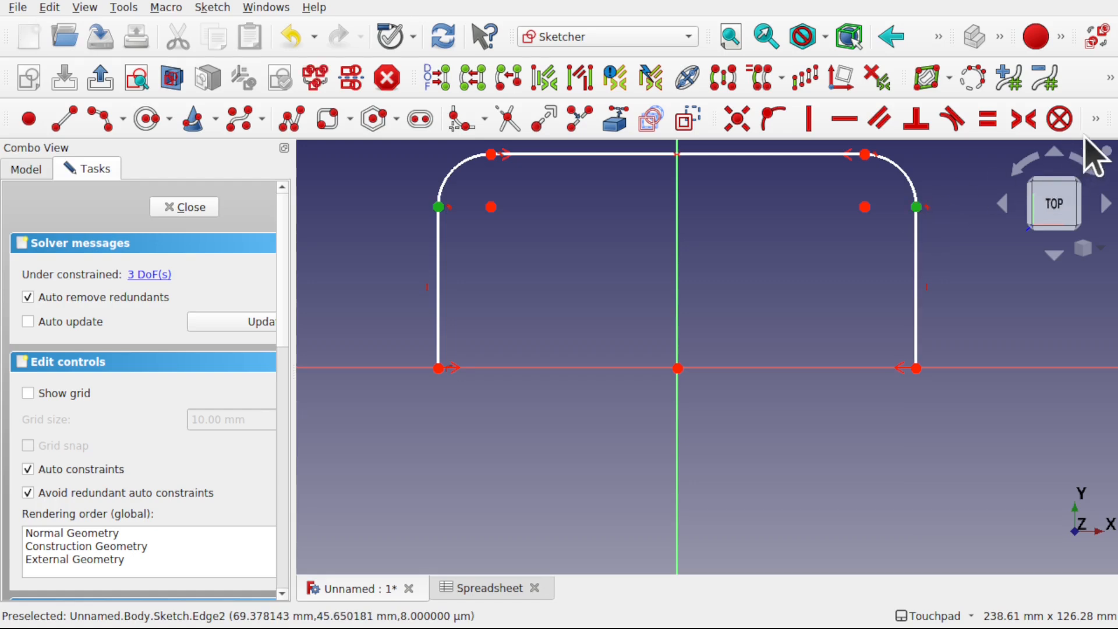
left_click(1096, 120)
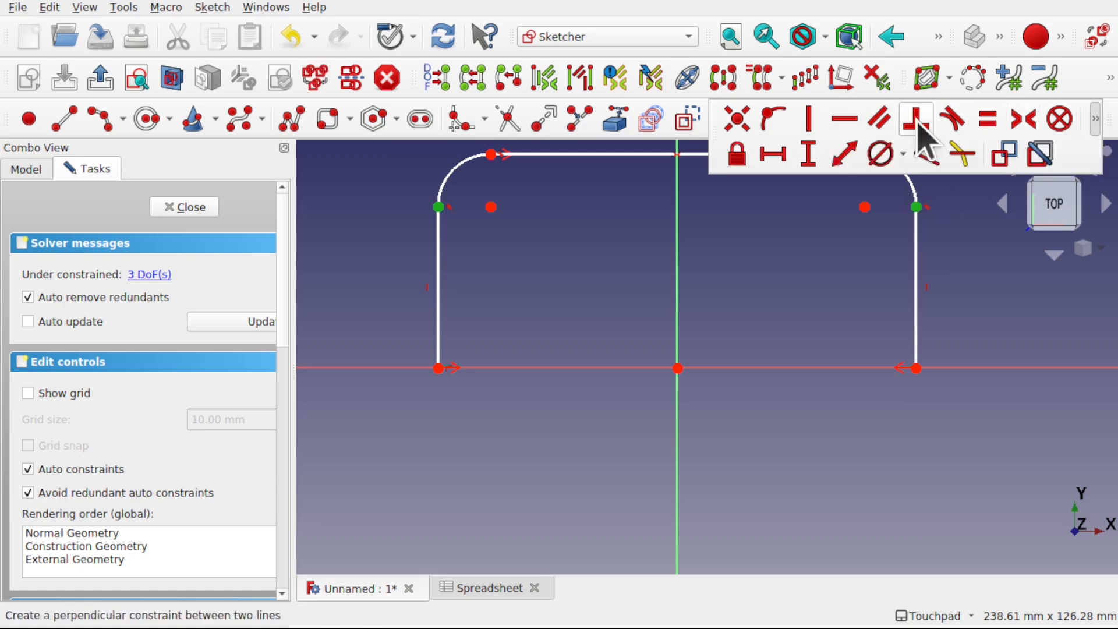
left_click(773, 156)
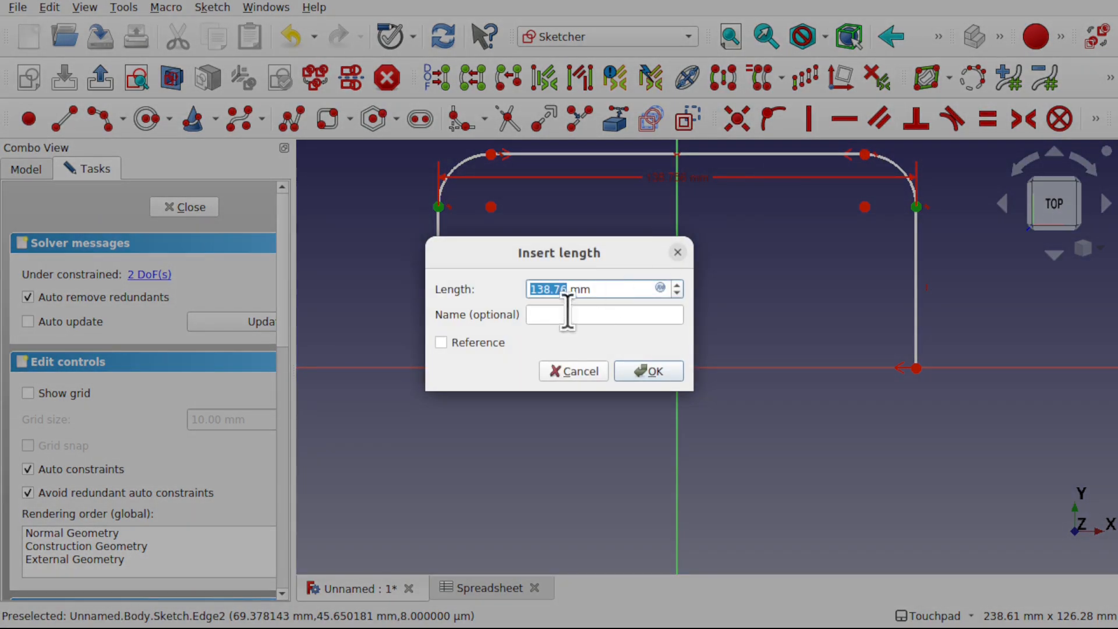
Step: Drive the horizontal distance constraint's length with the formula Spreadsheet.TopLength
left_click(660, 288)
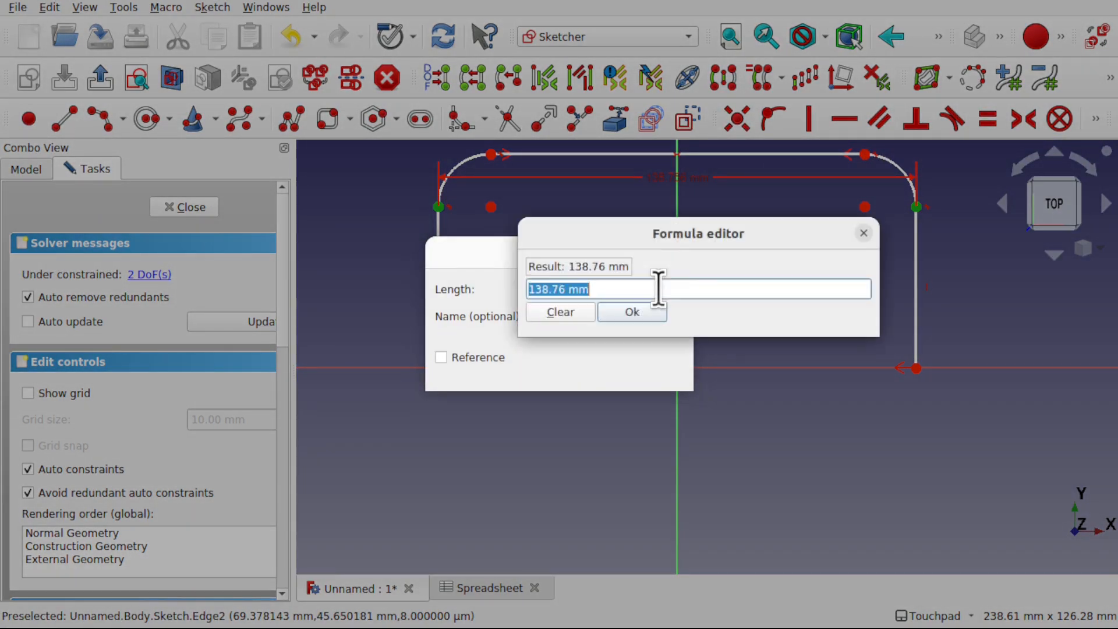
type("Sp")
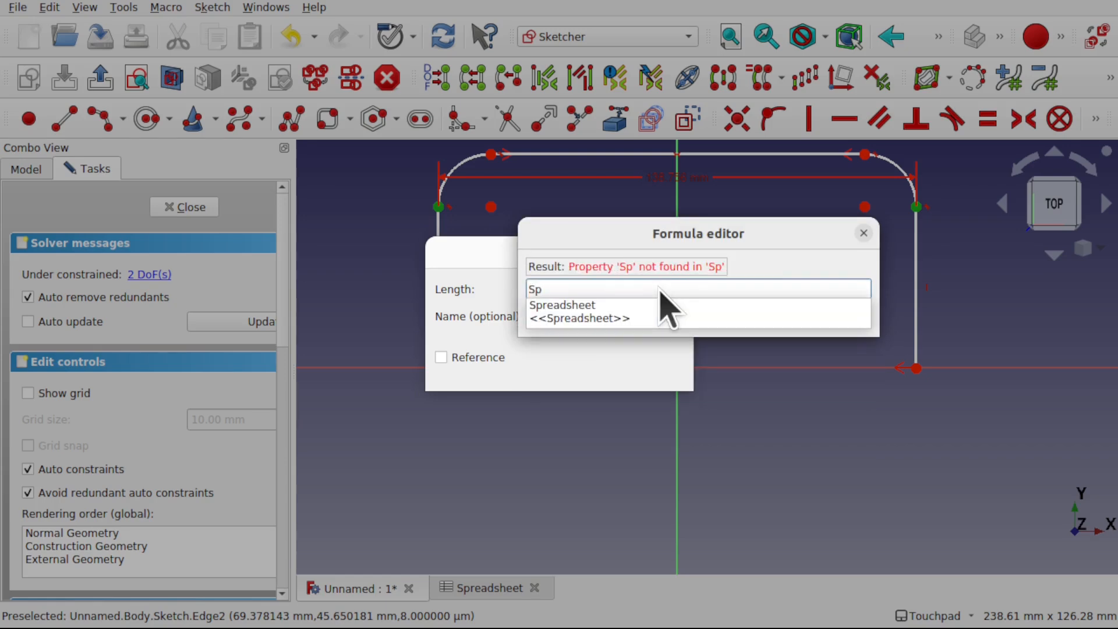
left_click(571, 312)
key("BackSpace")
left_click(571, 308)
type("Top")
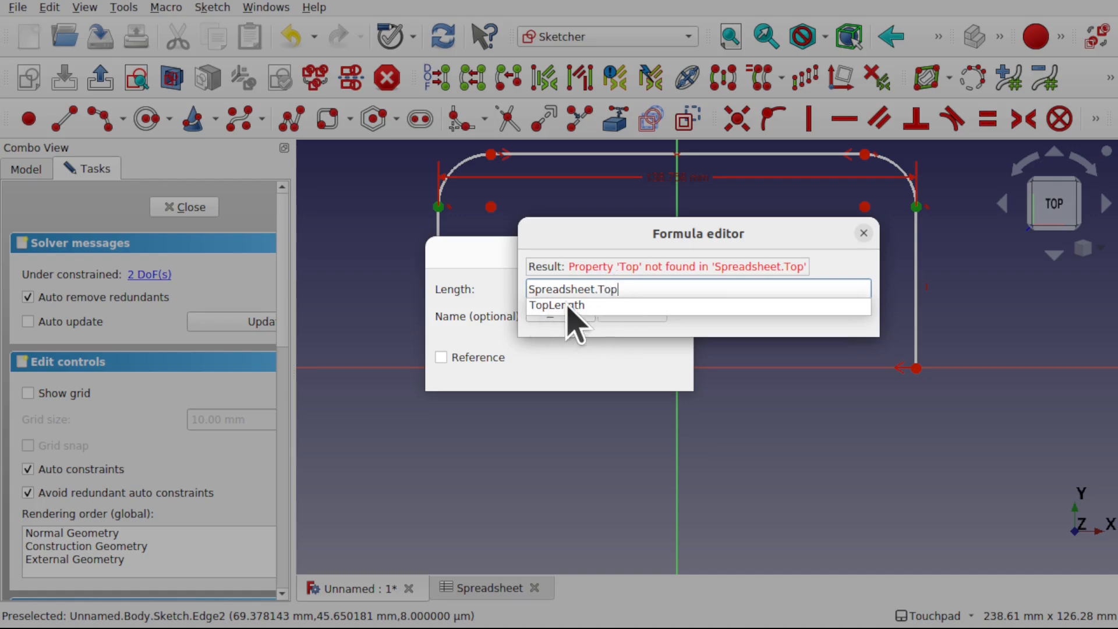
left_click(565, 305)
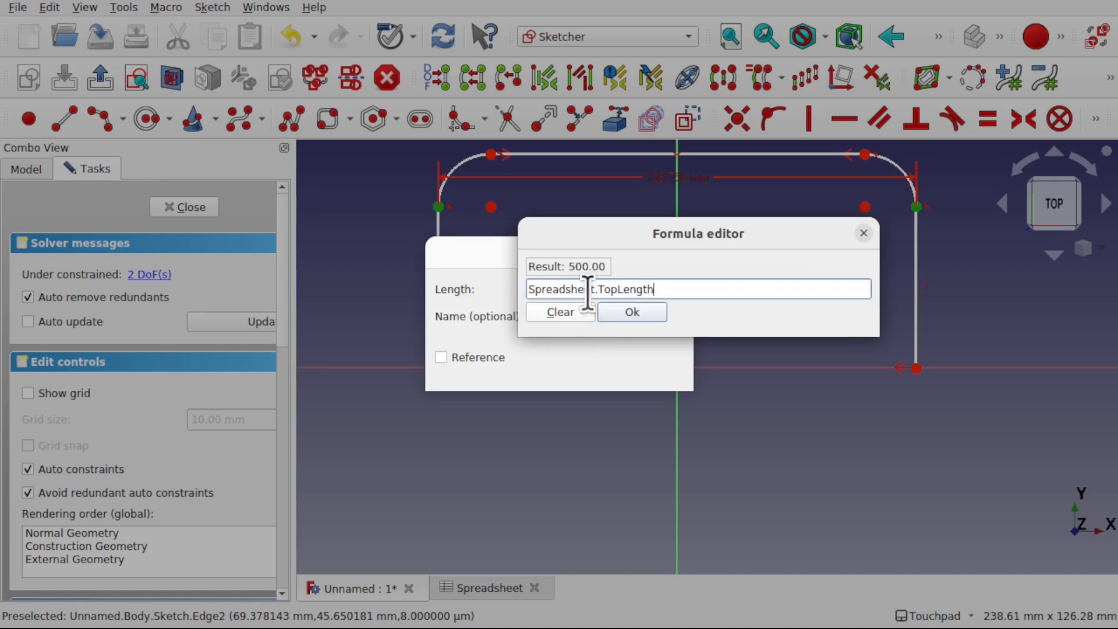
left_click(632, 315)
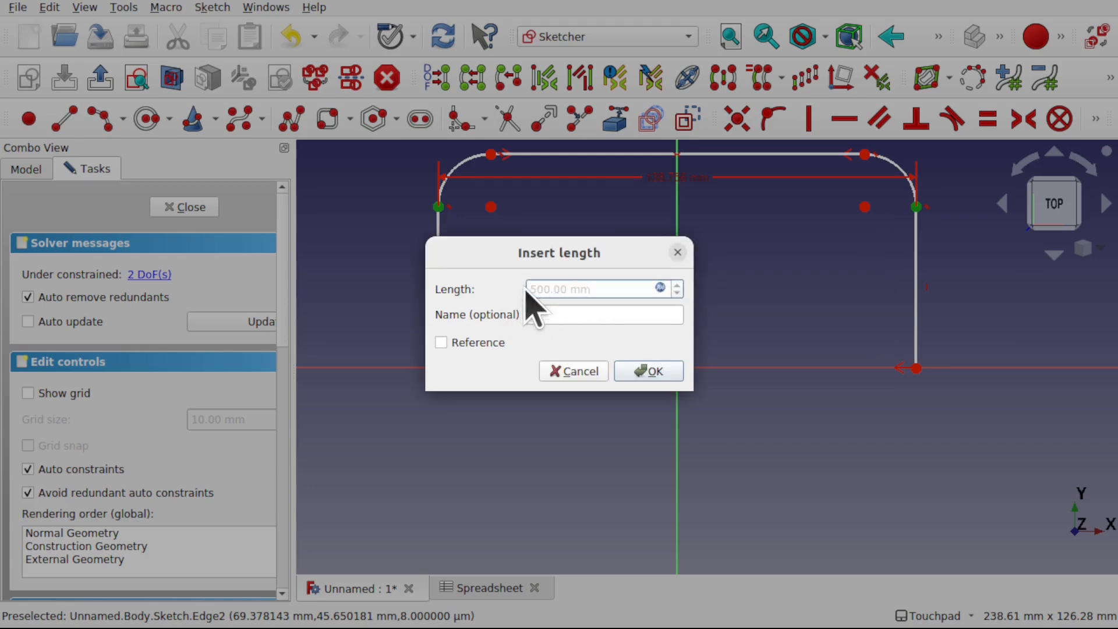
left_click(649, 371)
scroll(681, 242, "down", 5)
scroll(679, 223, "down", 4)
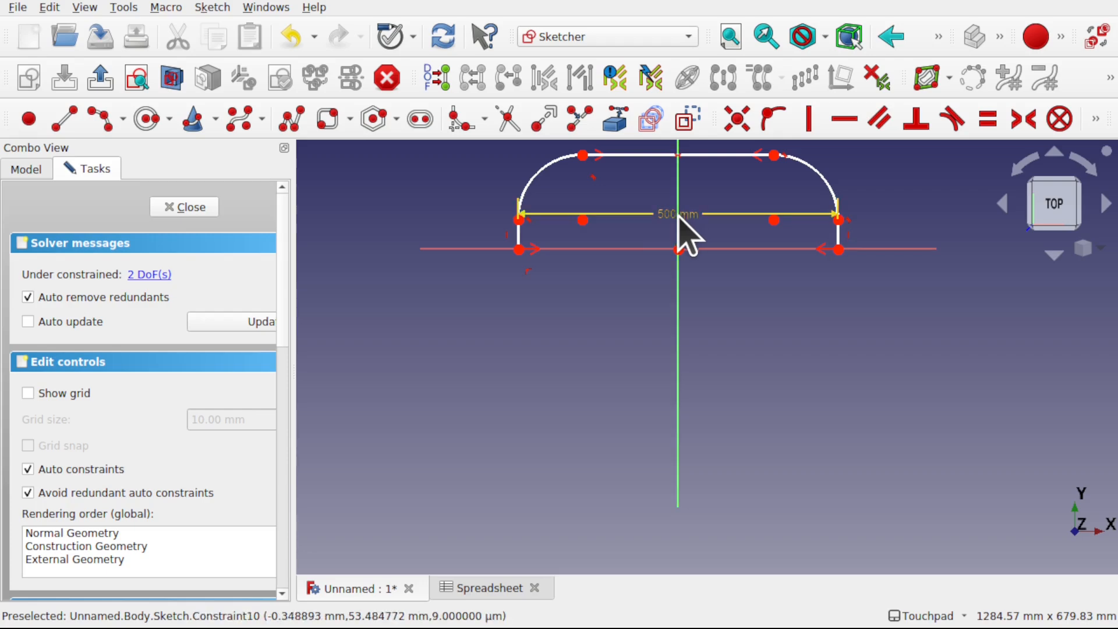
Step: Constrain the vertical distance between the top line's left endpoint and the left line's lower endpoint, driven by the formula Spreadsheet.SideLength
left_click(582, 155)
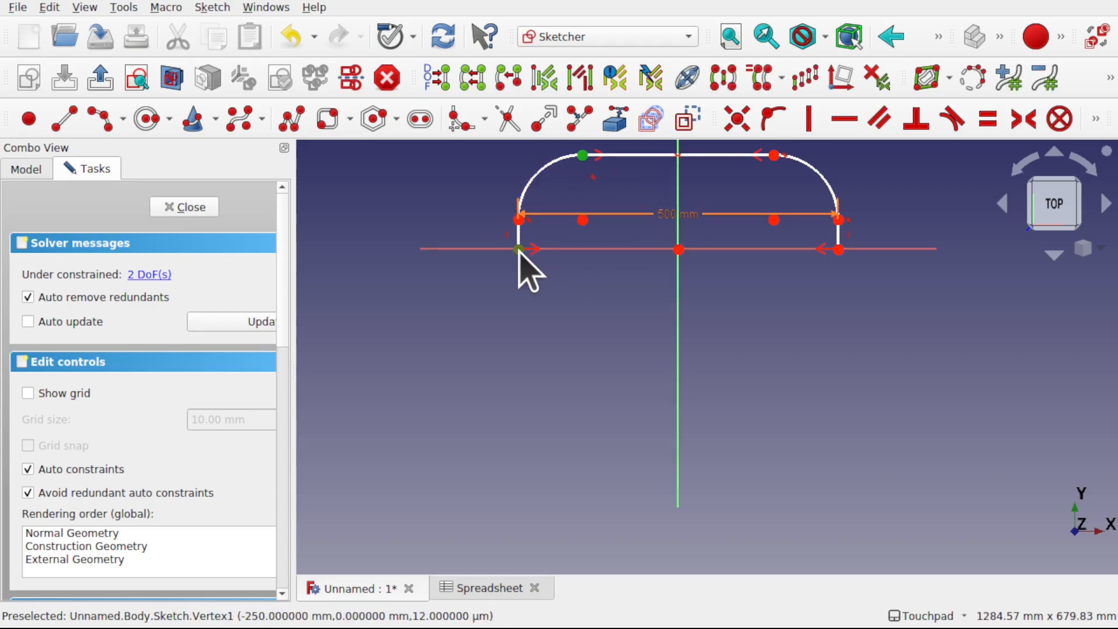
left_click(1096, 120)
left_click(814, 150)
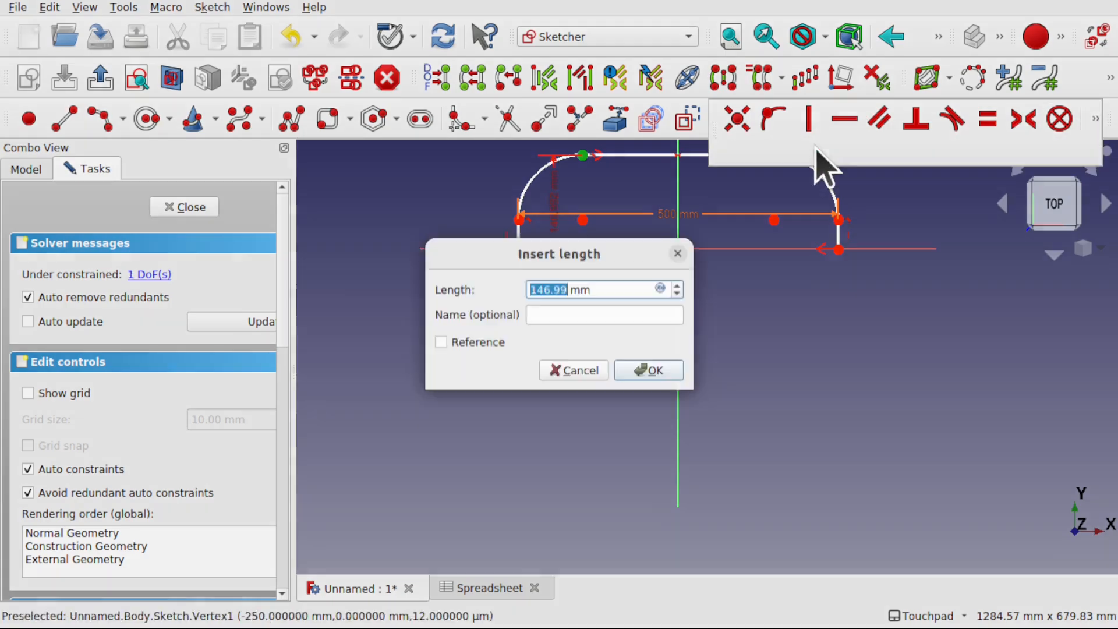
left_click(660, 288)
type("Sp")
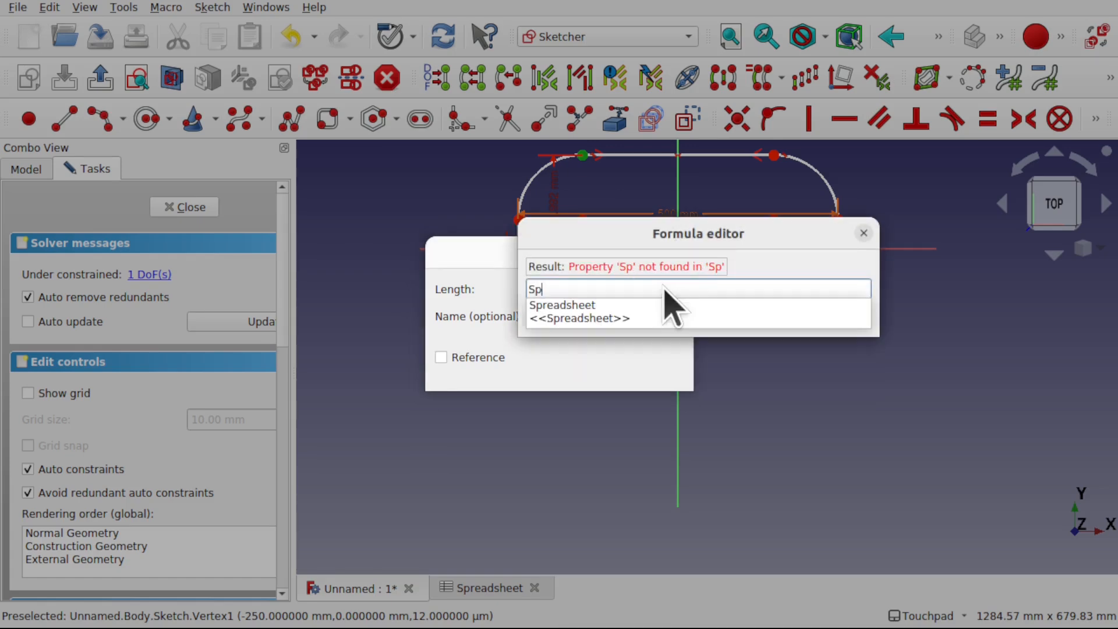
type("r")
key("Down")
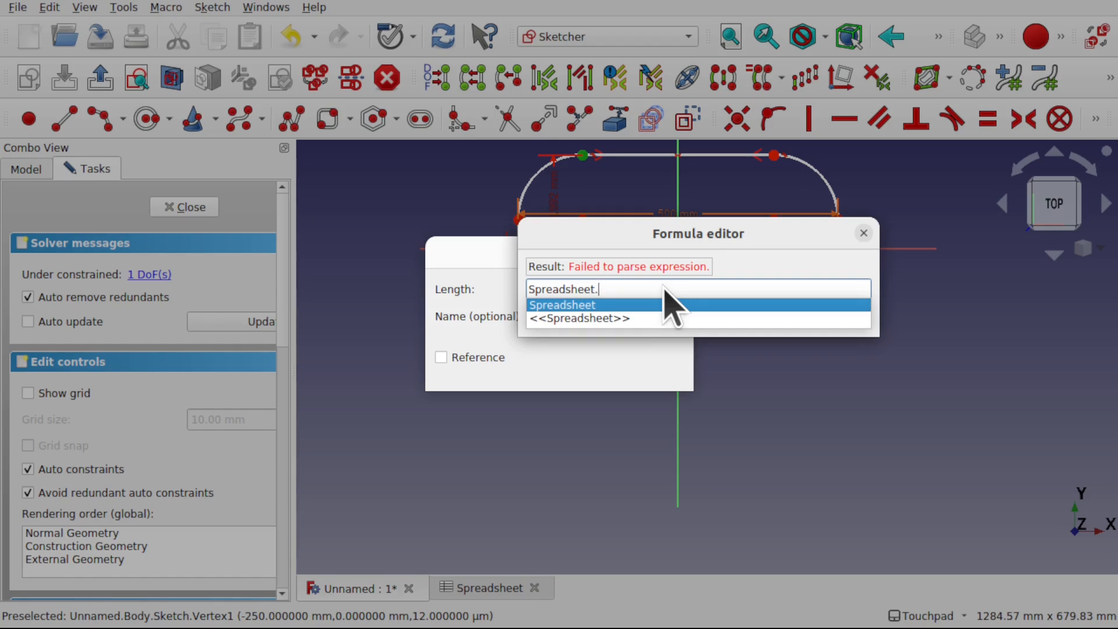
type("Side")
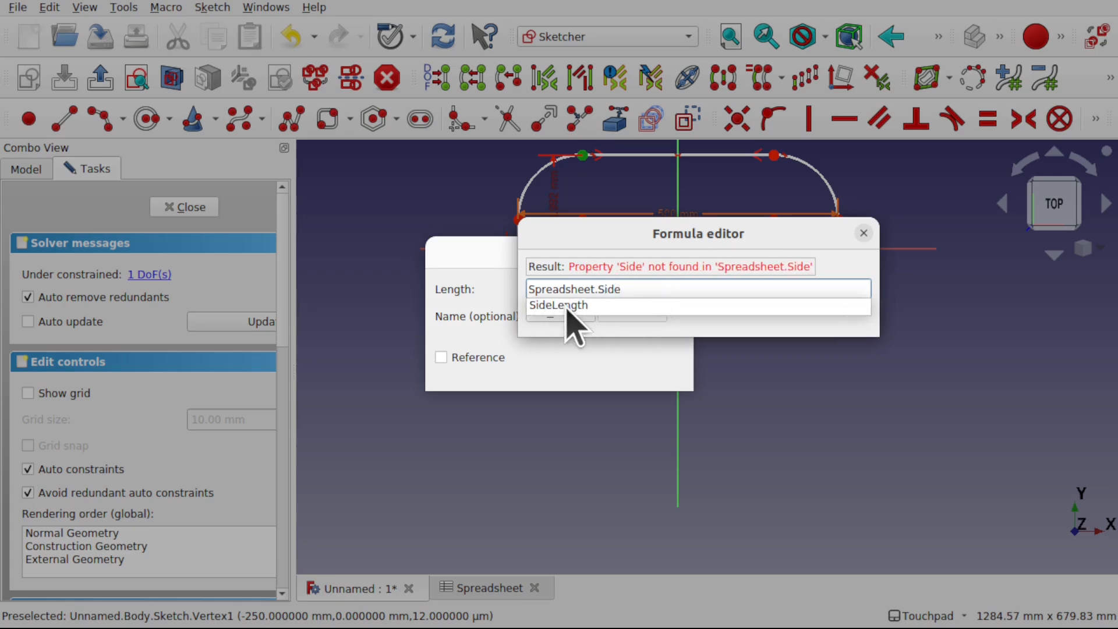
left_click(566, 307)
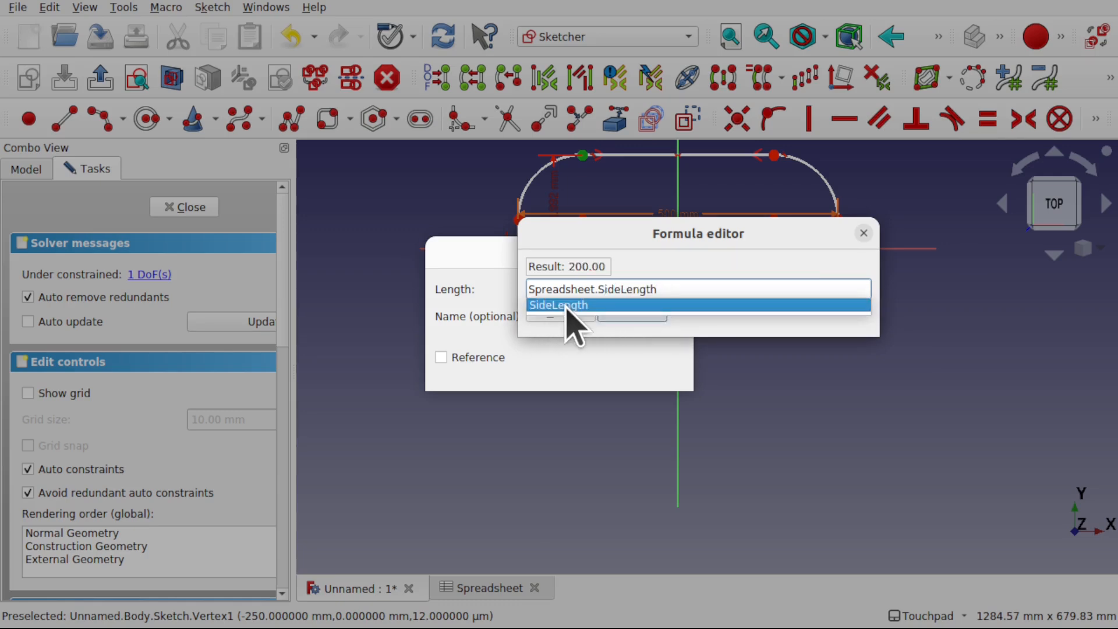
left_click(633, 316)
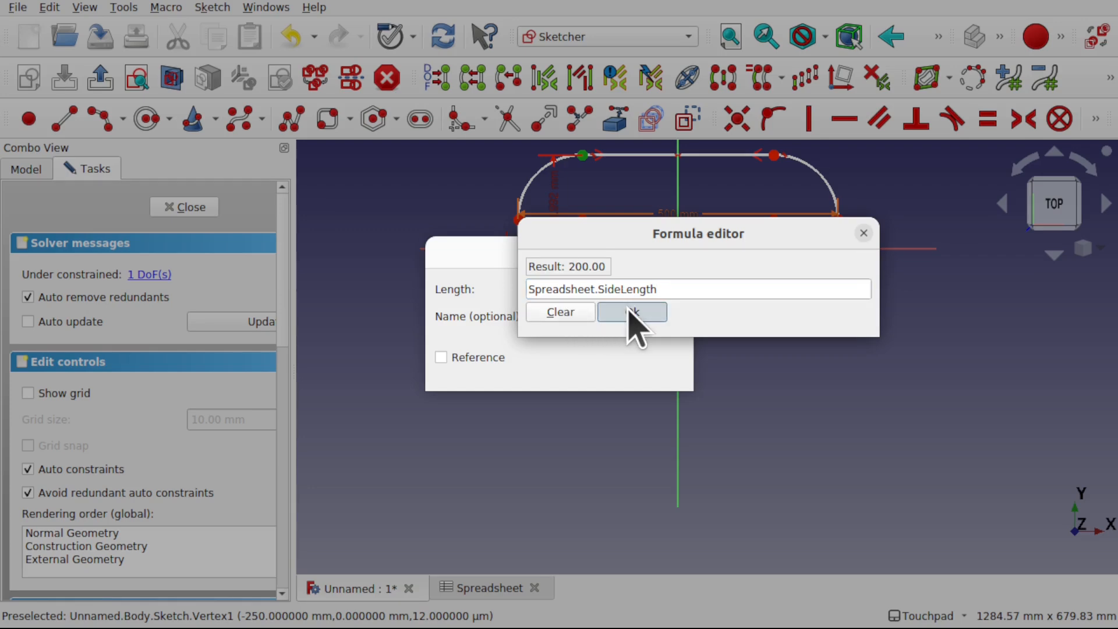
left_click(652, 373)
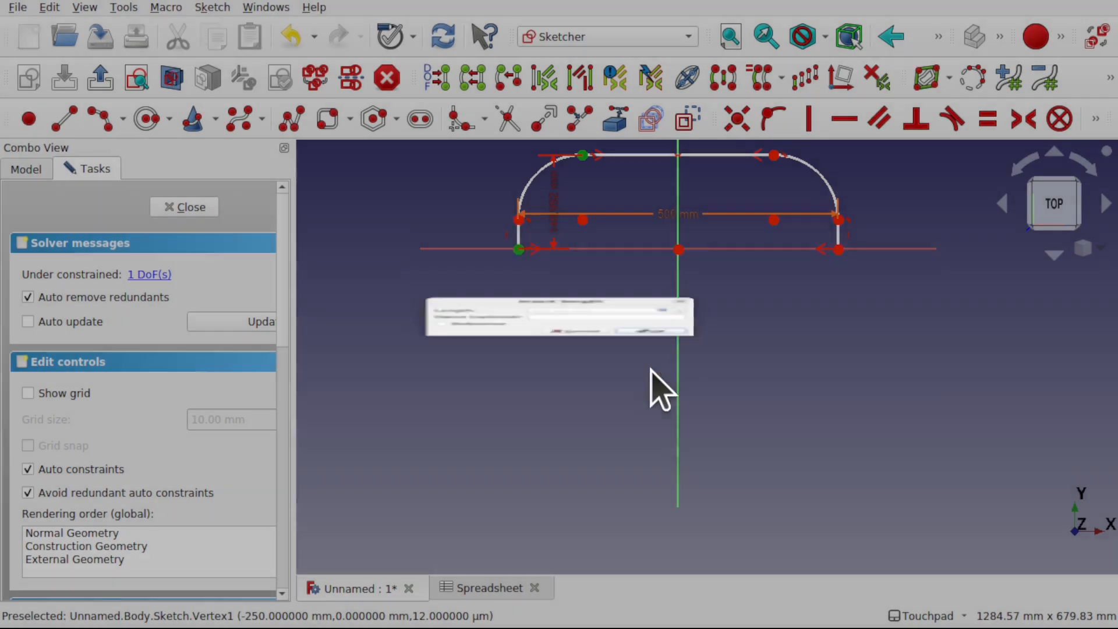
Step: Pull the left end of the top line outward to test the remaining freedom of the corner radius, and close the sketch
scroll(712, 246, "down", 2)
middle_click_drag(710, 256, 720, 316)
mouse_move(600, 211)
left_mouse_down()
mouse_move(557, 212)
mouse_move(606, 210)
mouse_move(581, 211)
left_mouse_up()
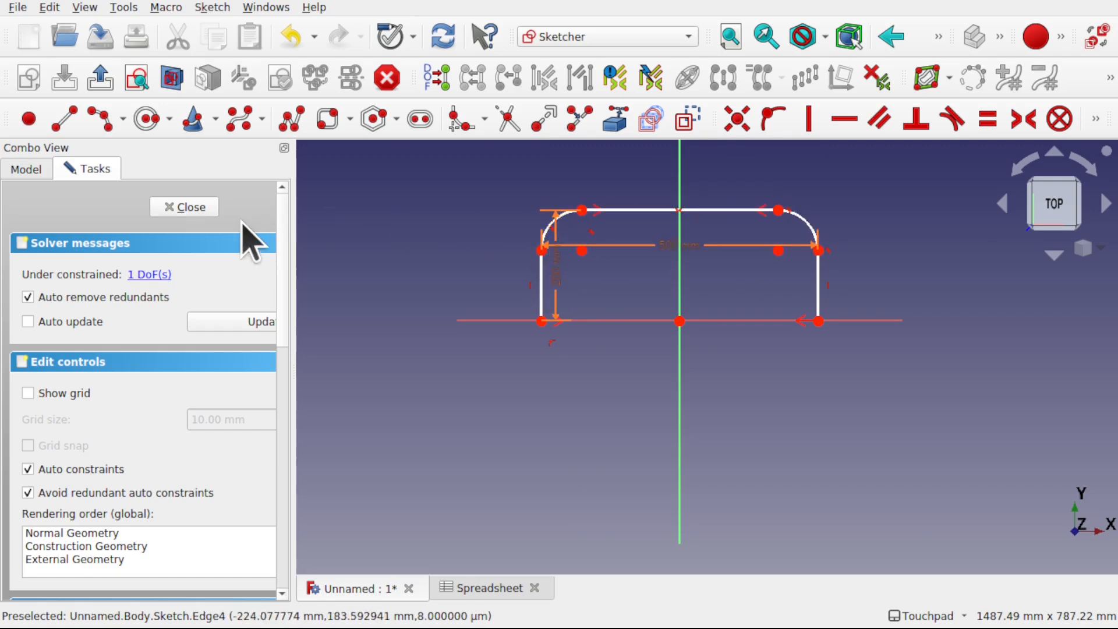
left_click(202, 214)
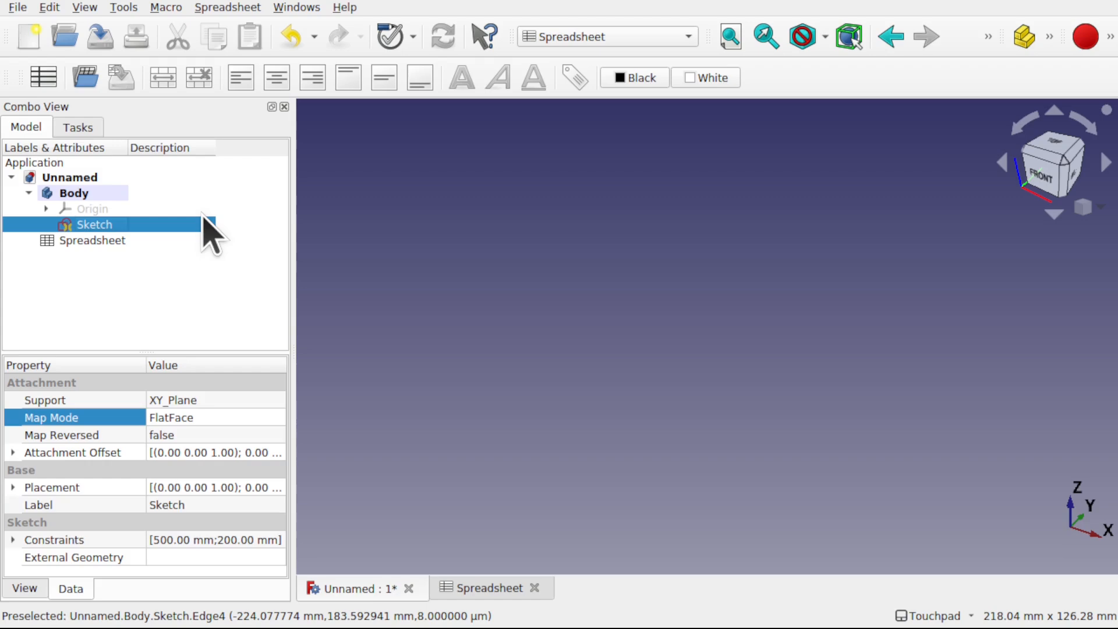
Step: Add a spreadsheet parameter row with the label TopRadius in cell A3 and the value 20 in cell B3
left_click(489, 589)
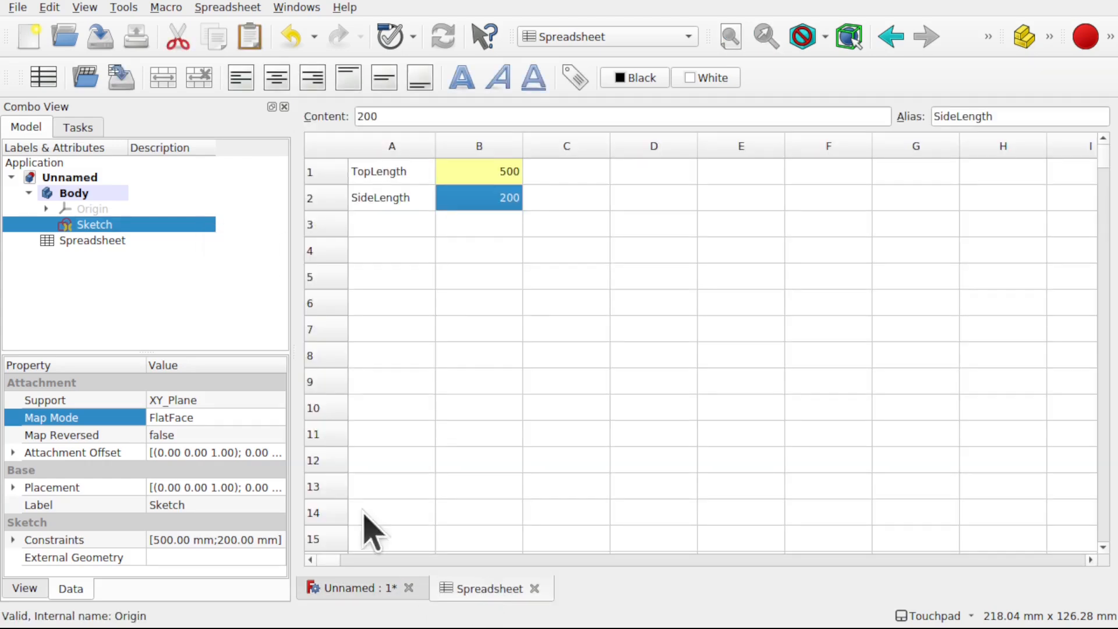
left_click(392, 226)
left_click(395, 228)
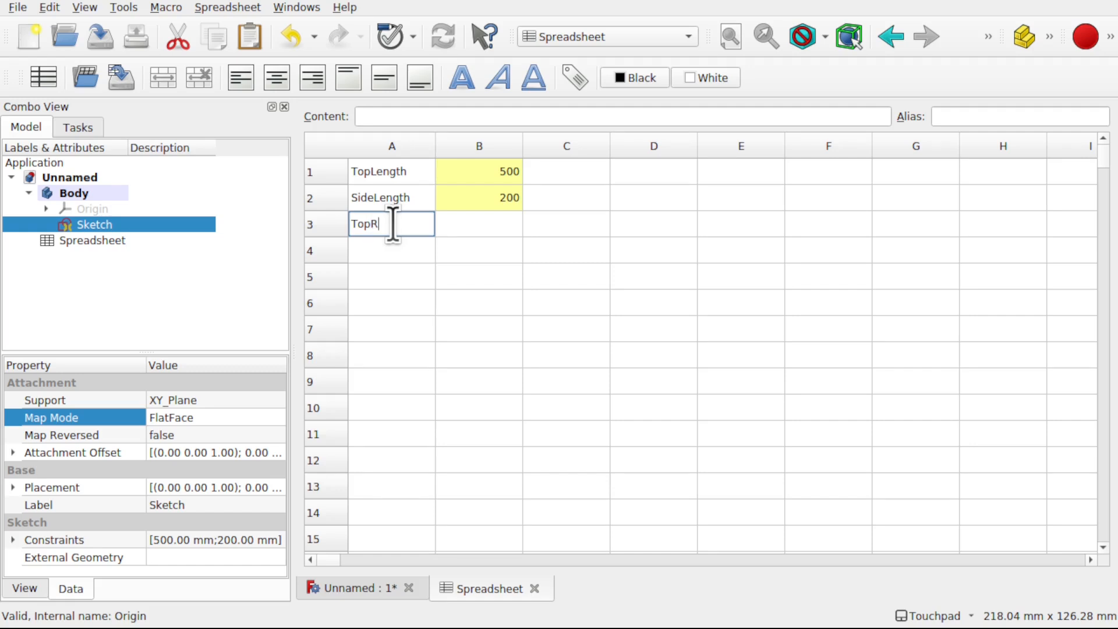
left_click(490, 230)
left_click(490, 230)
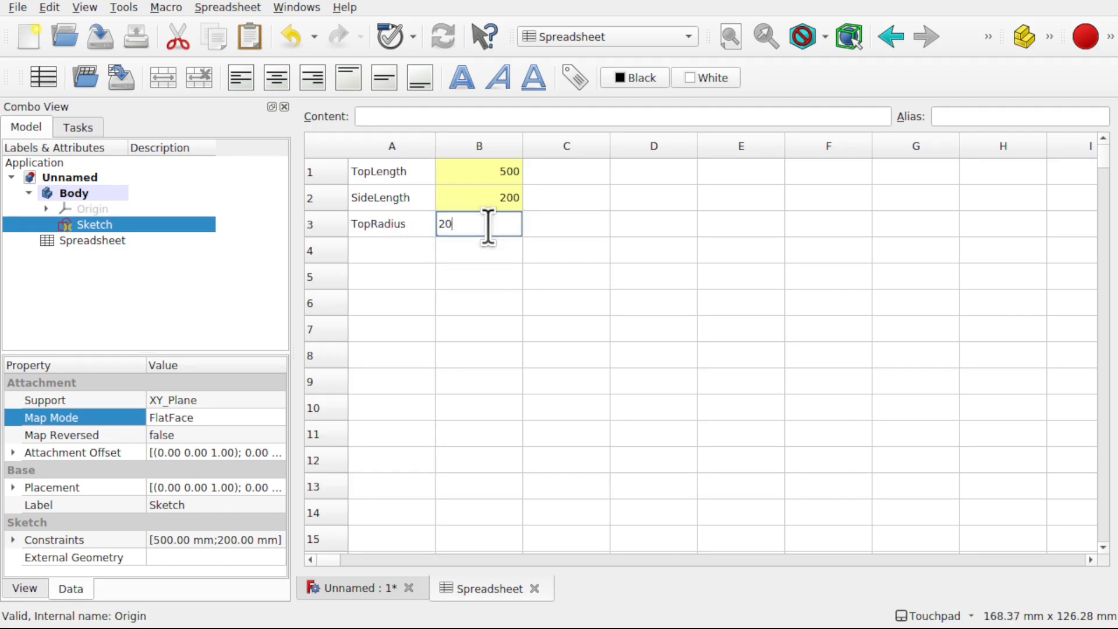
type("20")
left_click(563, 224)
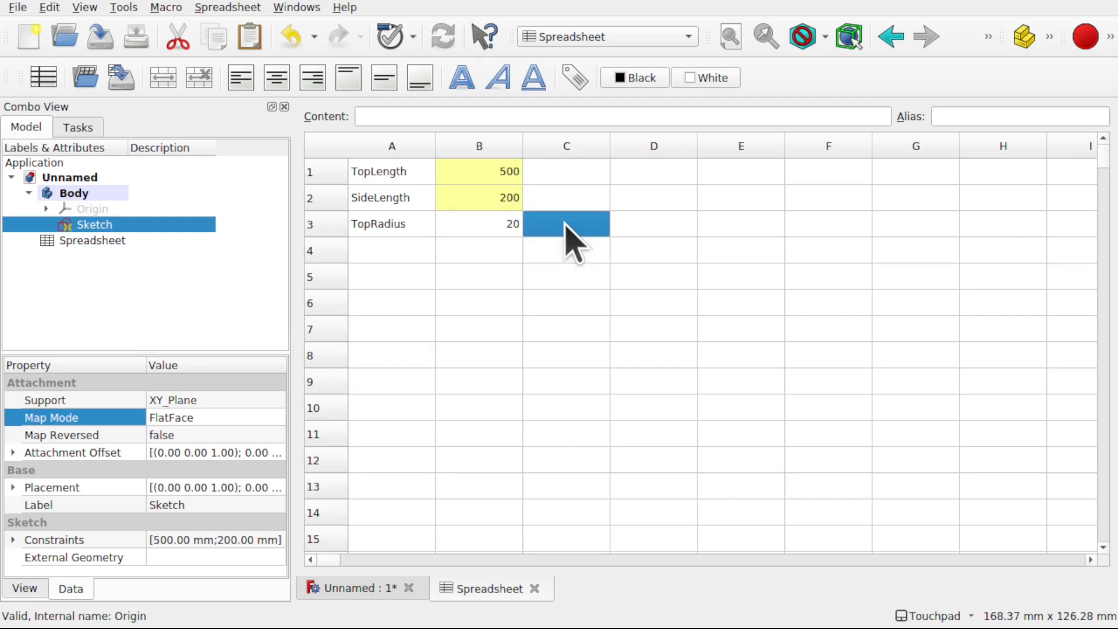
Step: Give cell B3 the alias TopRadius
left_click(488, 228)
left_click(991, 116)
type("TopRadius")
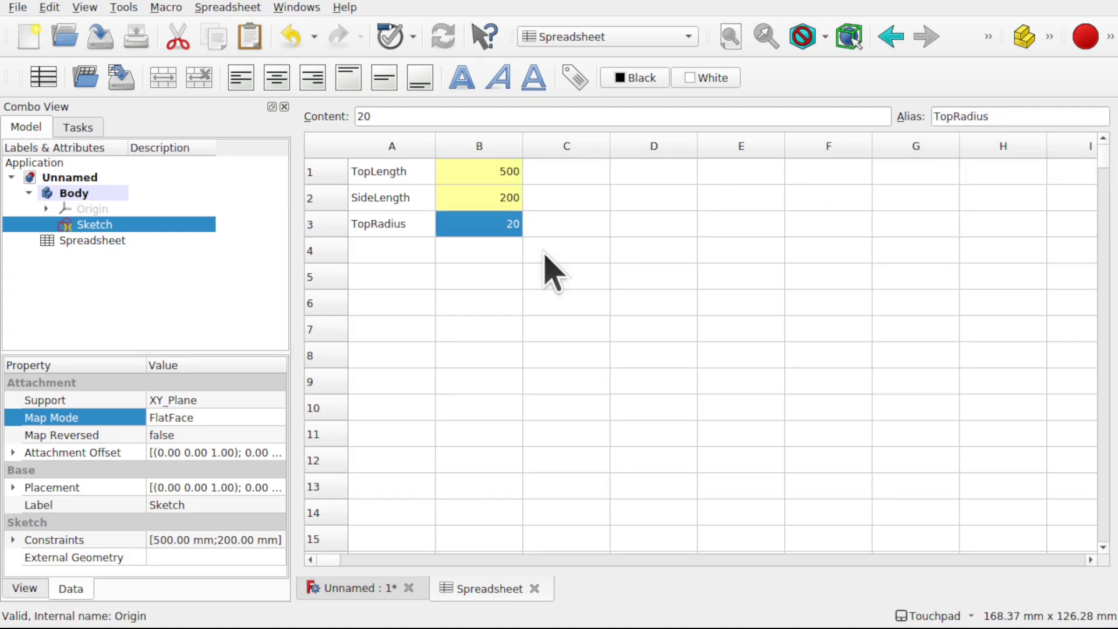
left_click(503, 254)
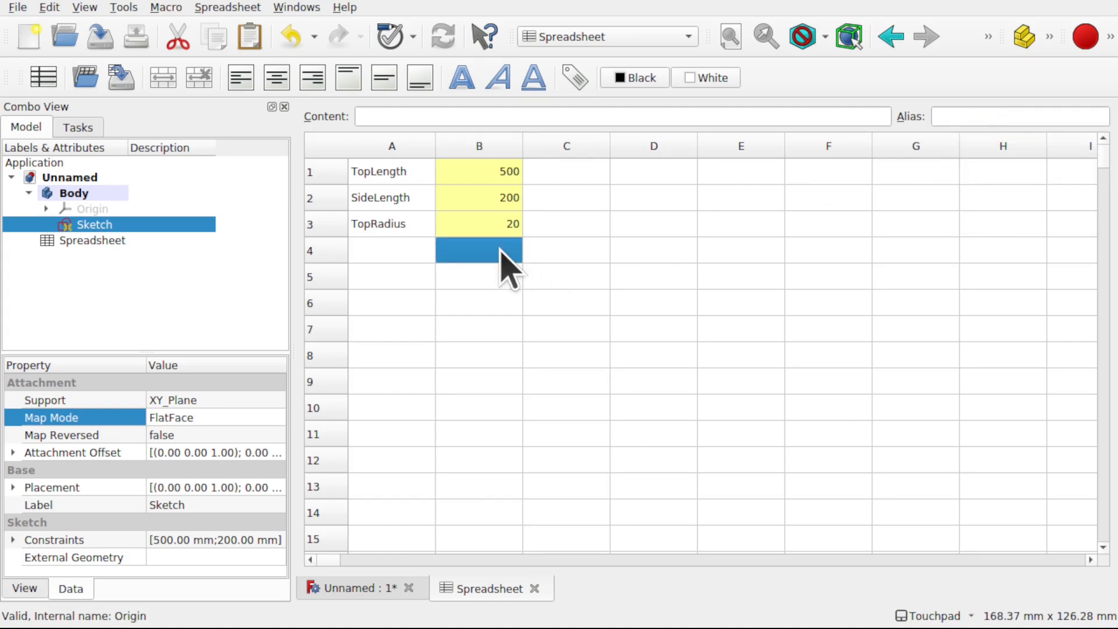
Step: Reopen the frame sketch and add a radius constraint to the upper-left corner arc
double_click(126, 228)
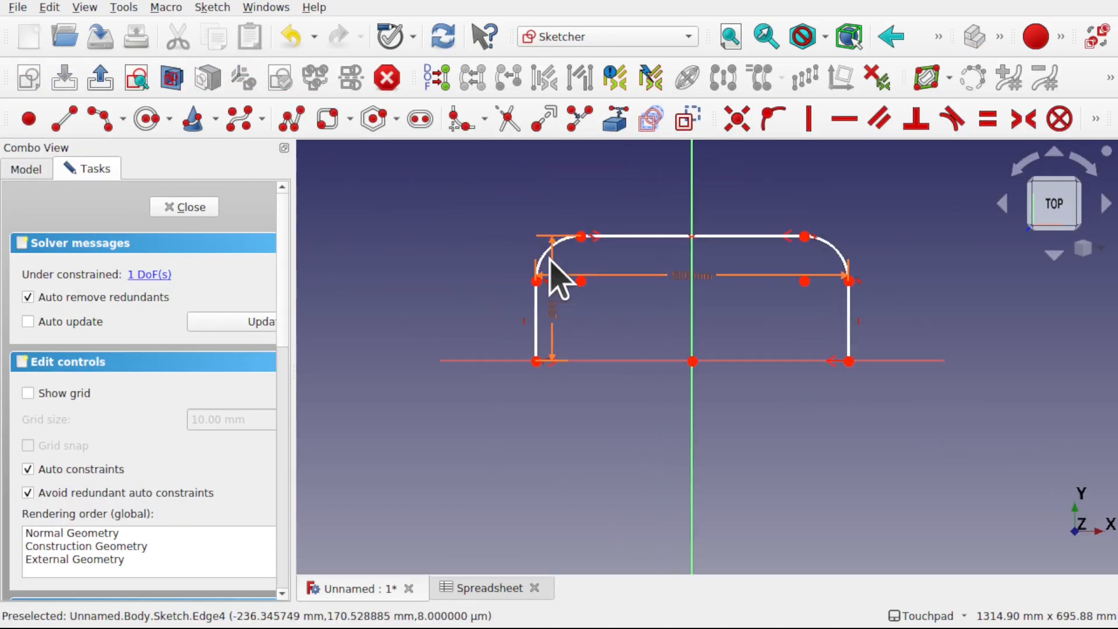
scroll(558, 280, "up", 9)
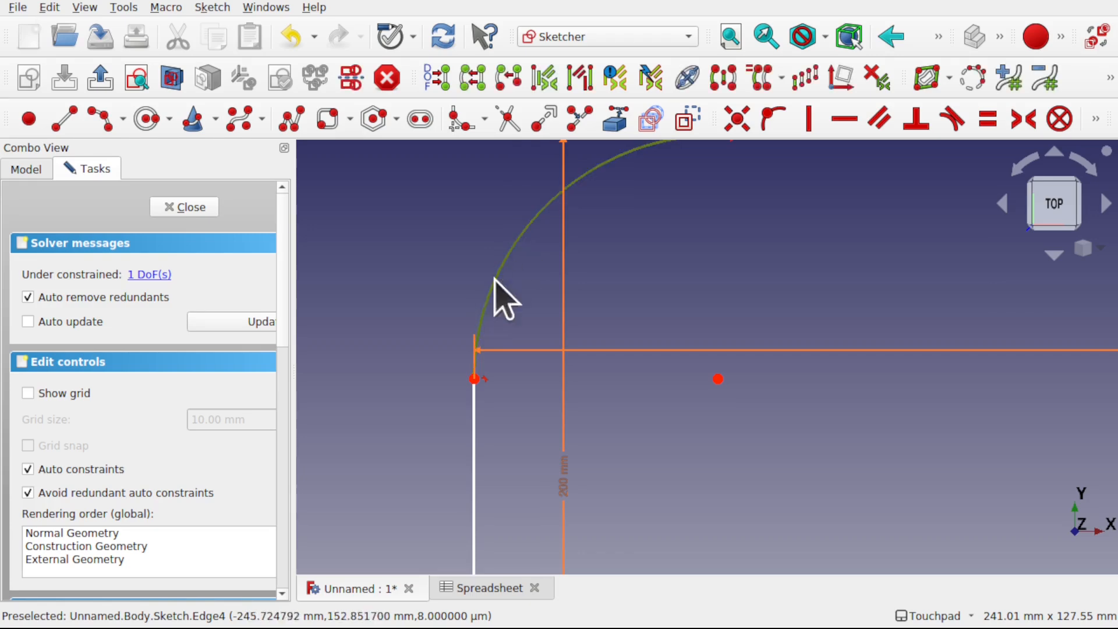
left_click(1095, 117)
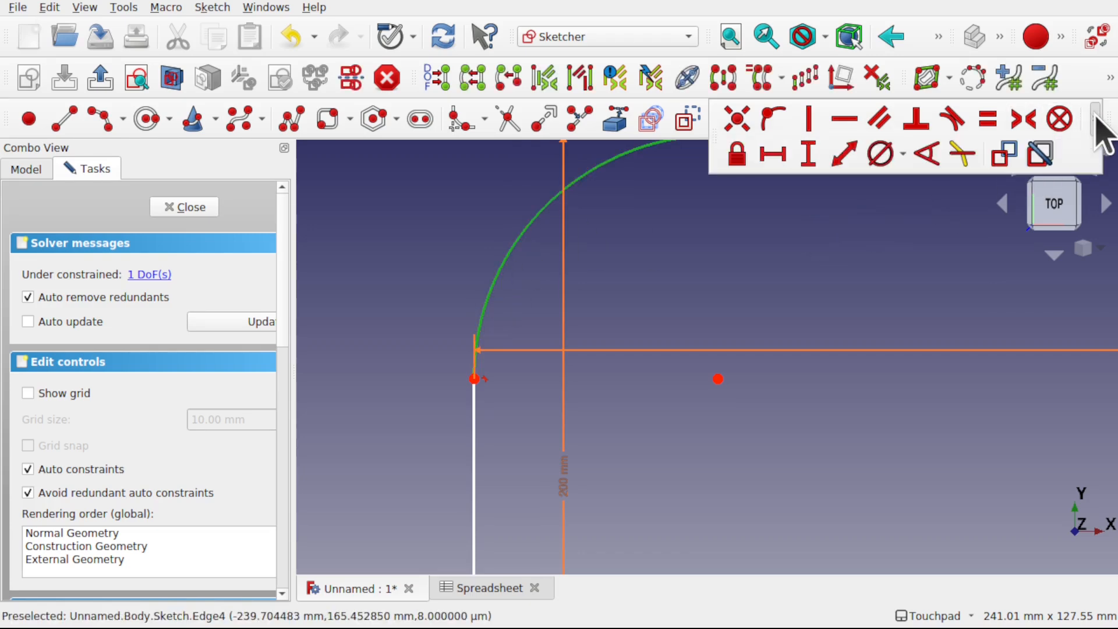
left_click(903, 155)
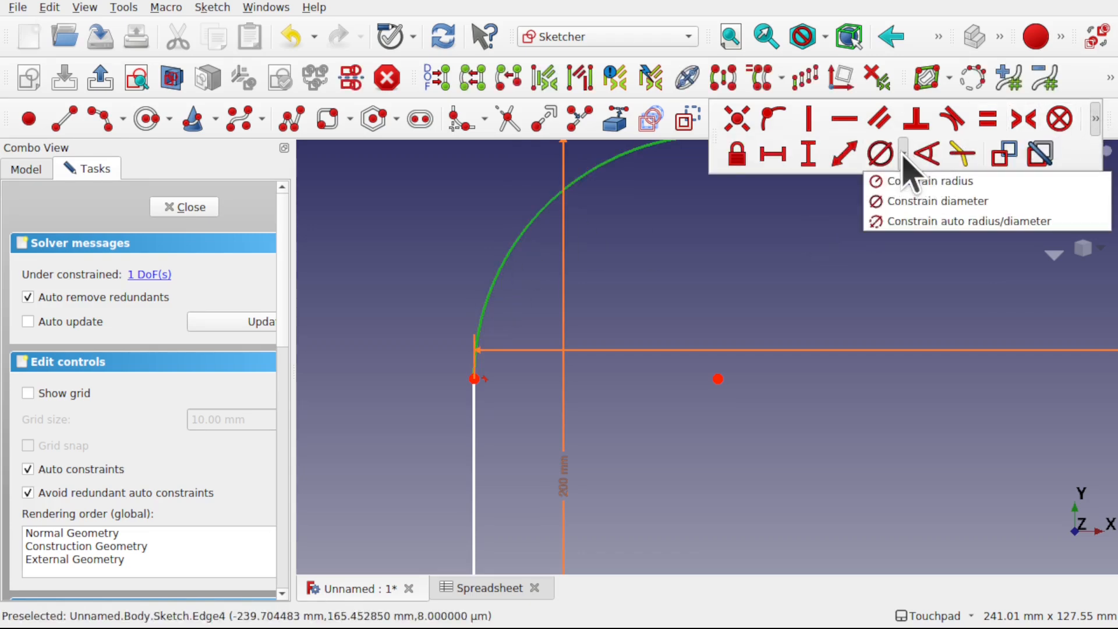
left_click(889, 181)
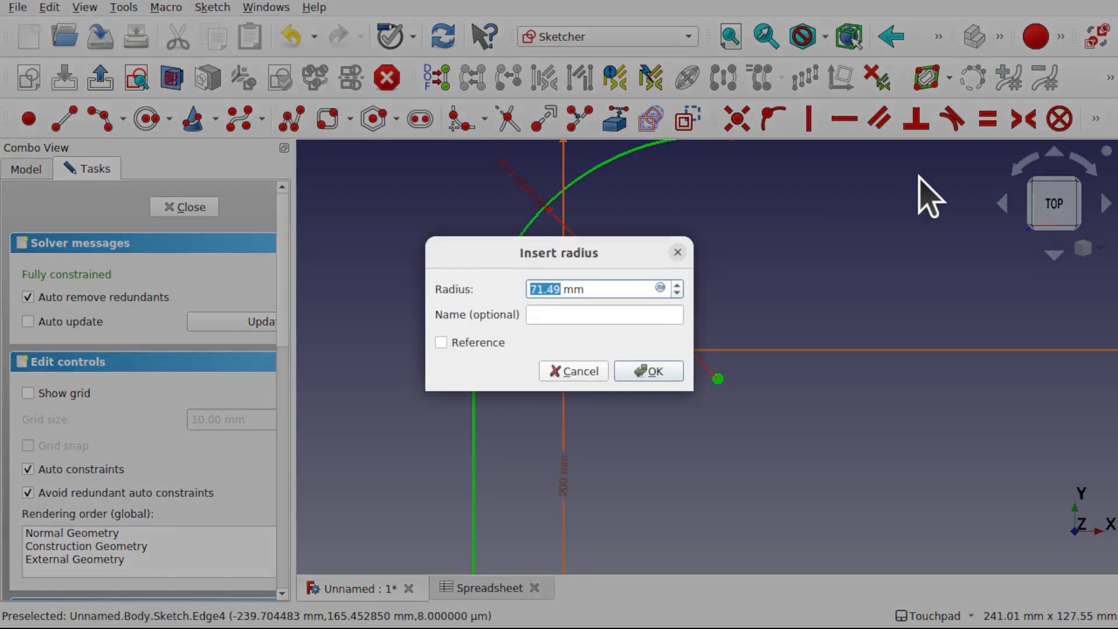
Step: Drive the corner arc's radius with the formula Spreadsheet.TopRadius and close the sketch
left_click(661, 287)
type("Spreadsheet.")
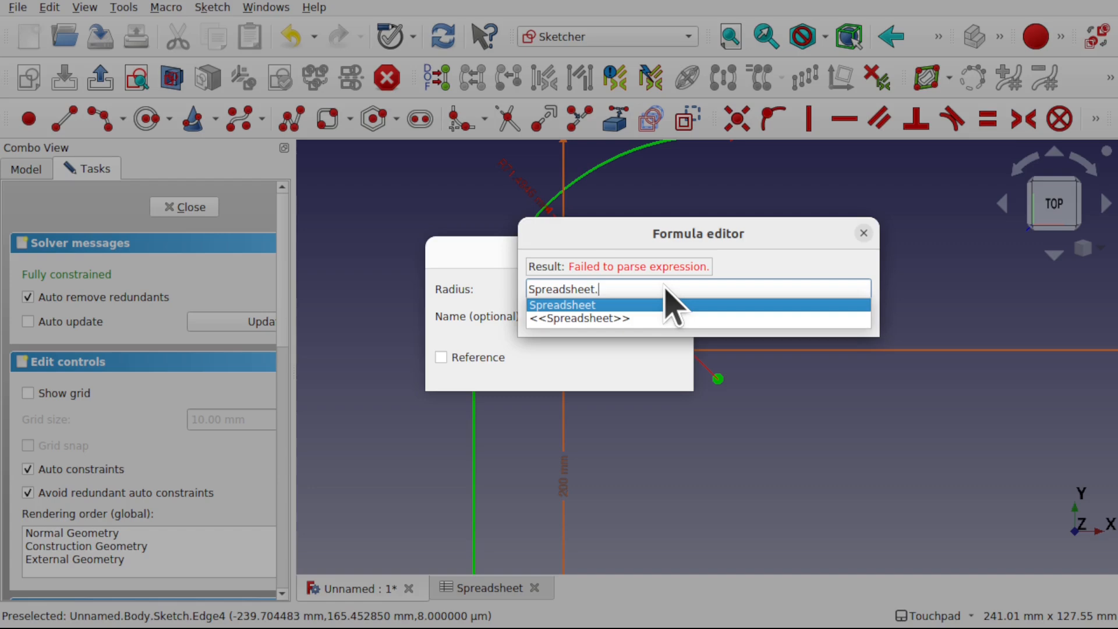
type("Top")
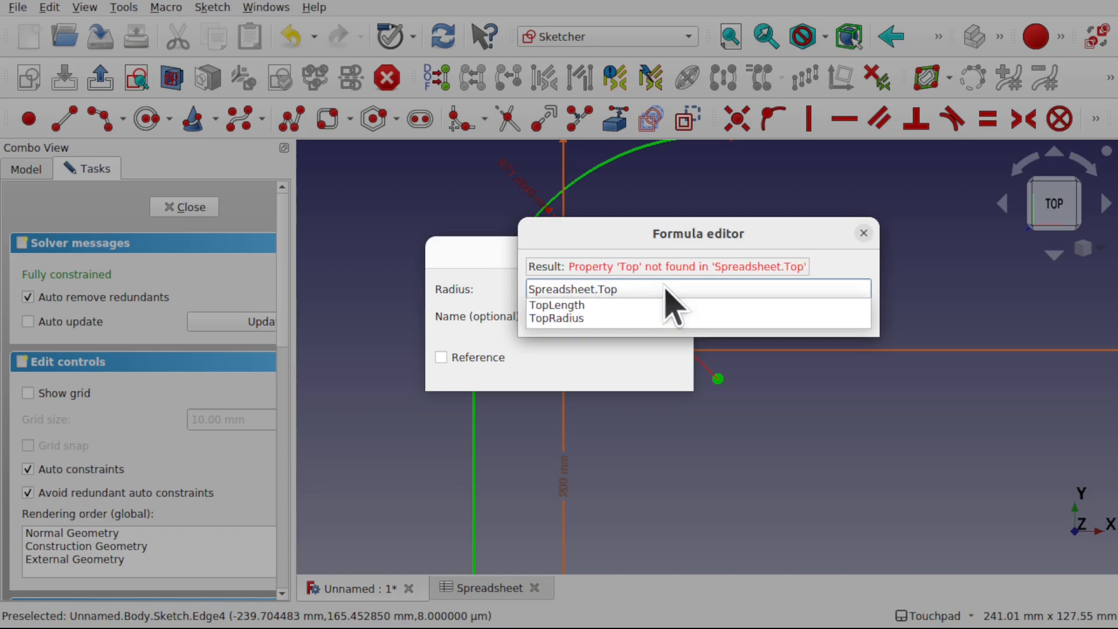
key("Down")
key("Down")
key("Return")
left_click(648, 312)
key("Return")
scroll(641, 388, "down", 10)
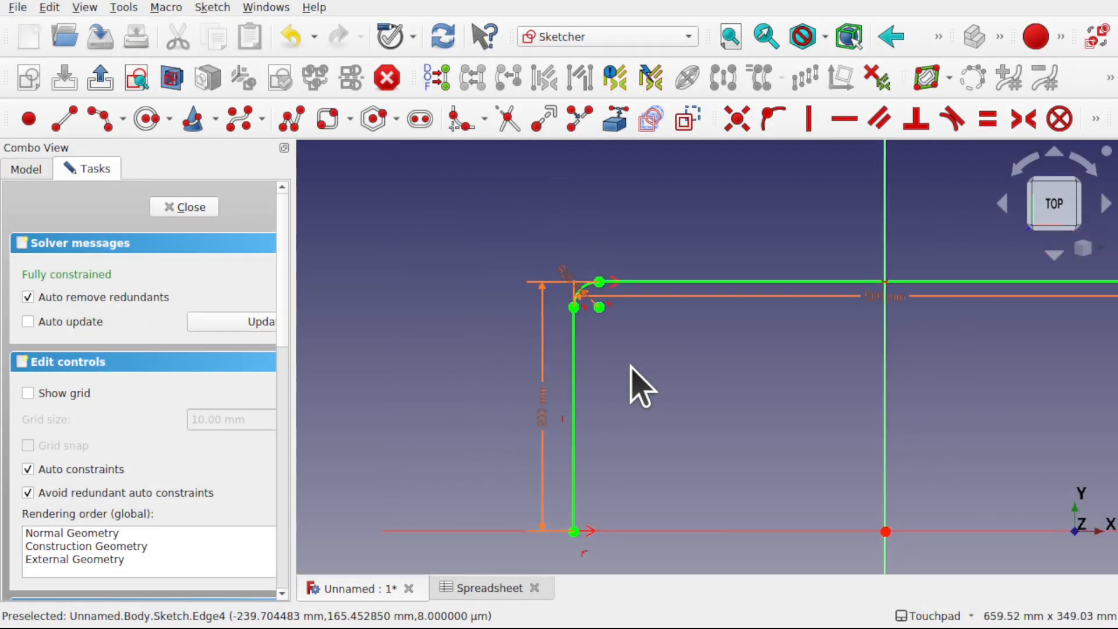
scroll(640, 387, "down", 1)
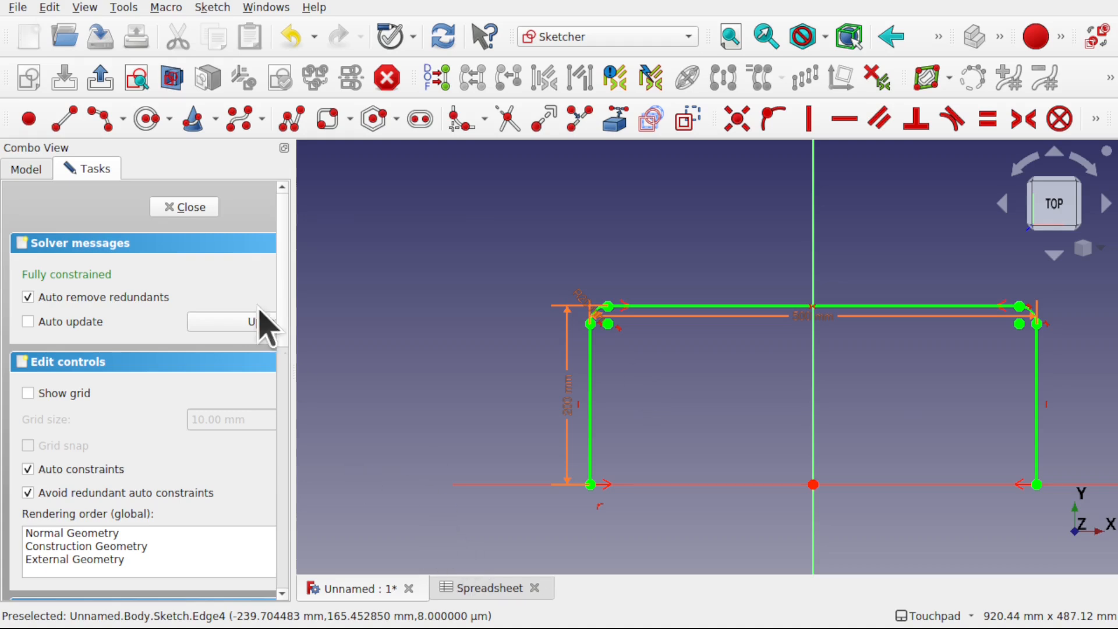
left_click(184, 208)
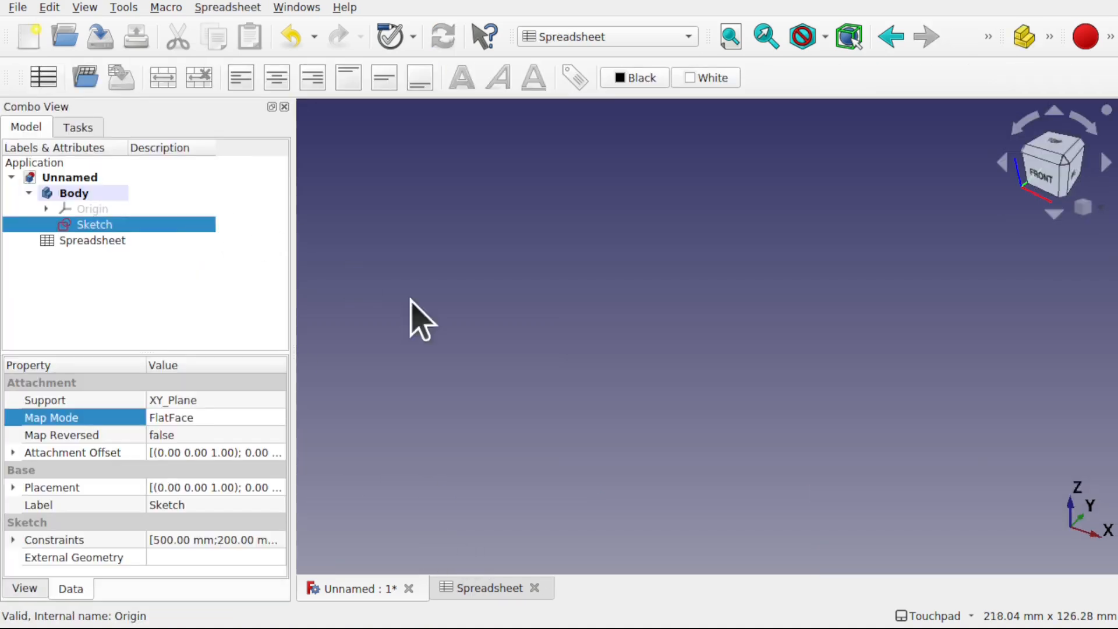
Step: Set the TopRadius value in the spreadsheet to 40 and check the frame's corners in the 3D view
scroll(502, 427, "down", 7)
mouse_move(486, 361)
left_mouse_down("shift")
mouse_move(594, 329)
mouse_move(579, 318)
left_mouse_up("shift")
left_click(469, 589)
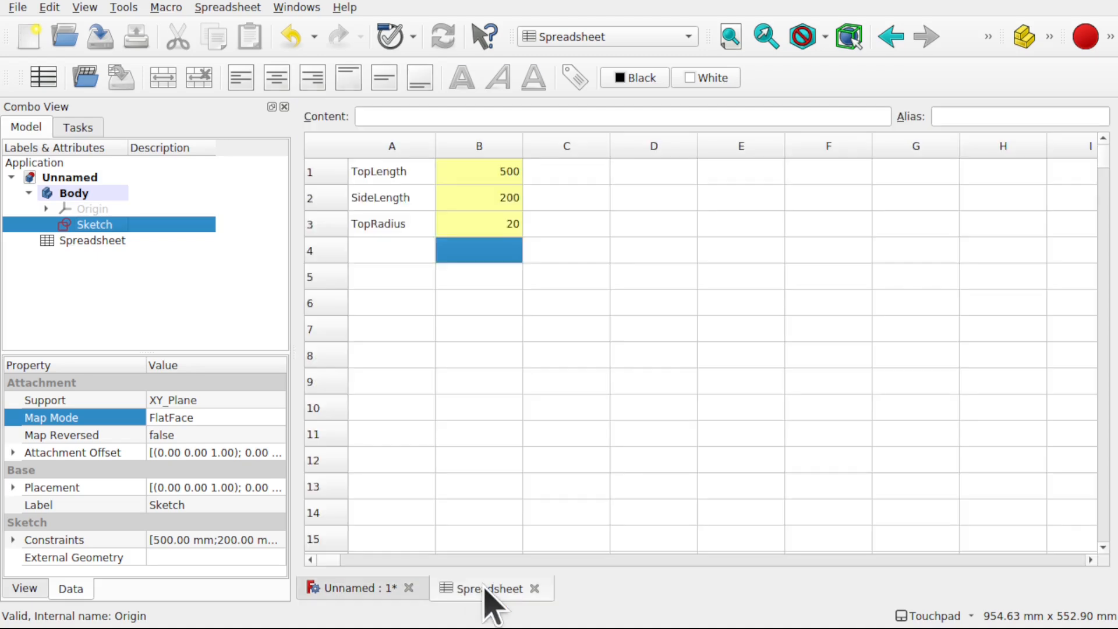
double_click(499, 223)
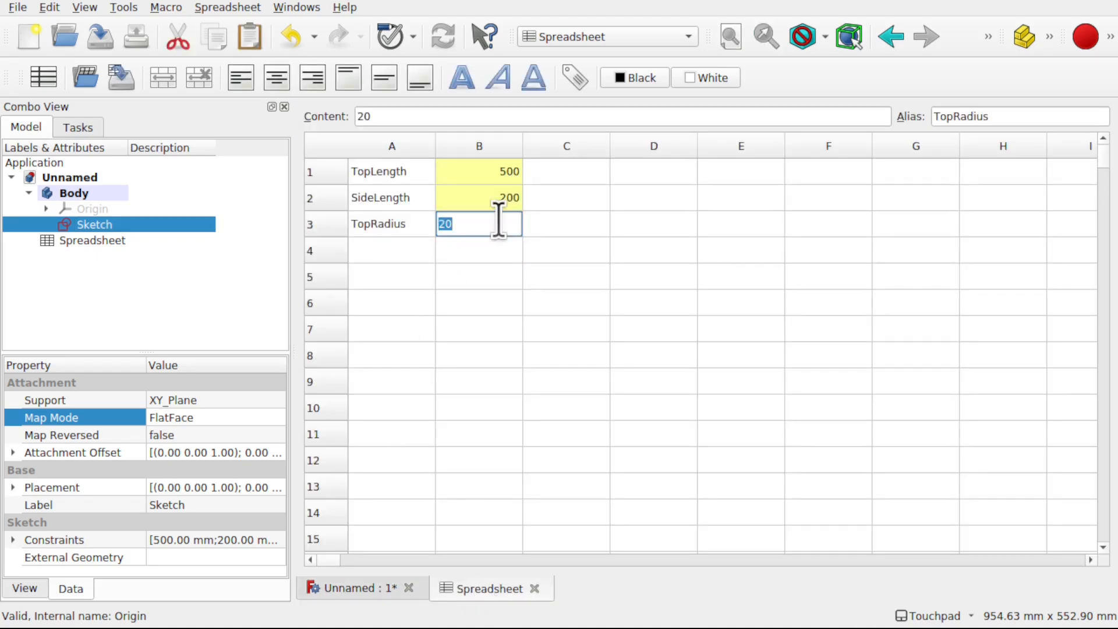
type("40")
key("Return")
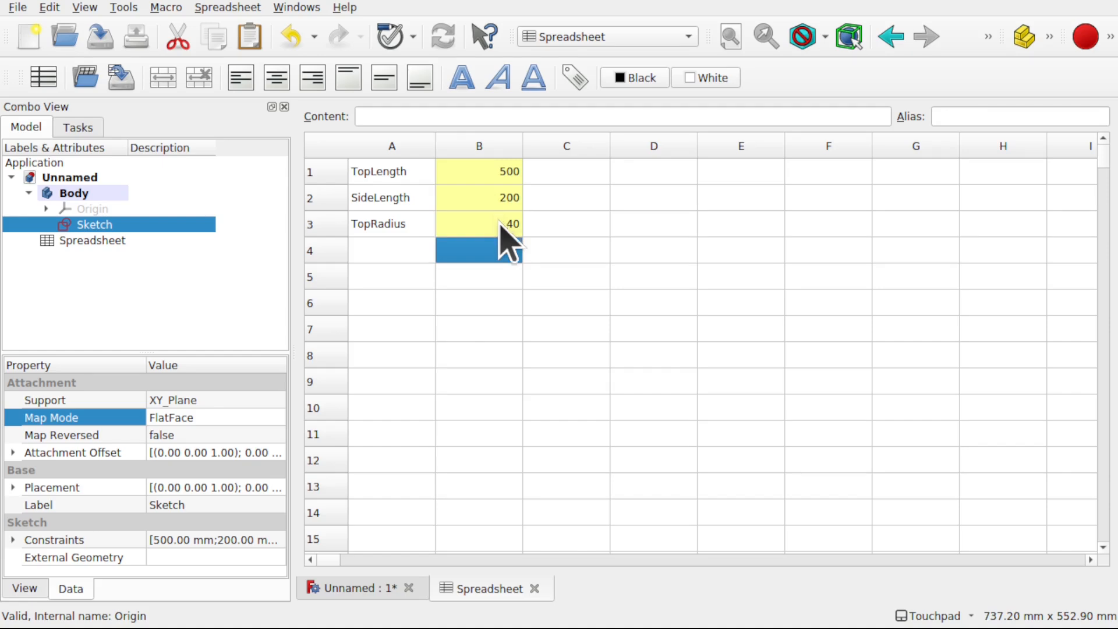
left_click(359, 591)
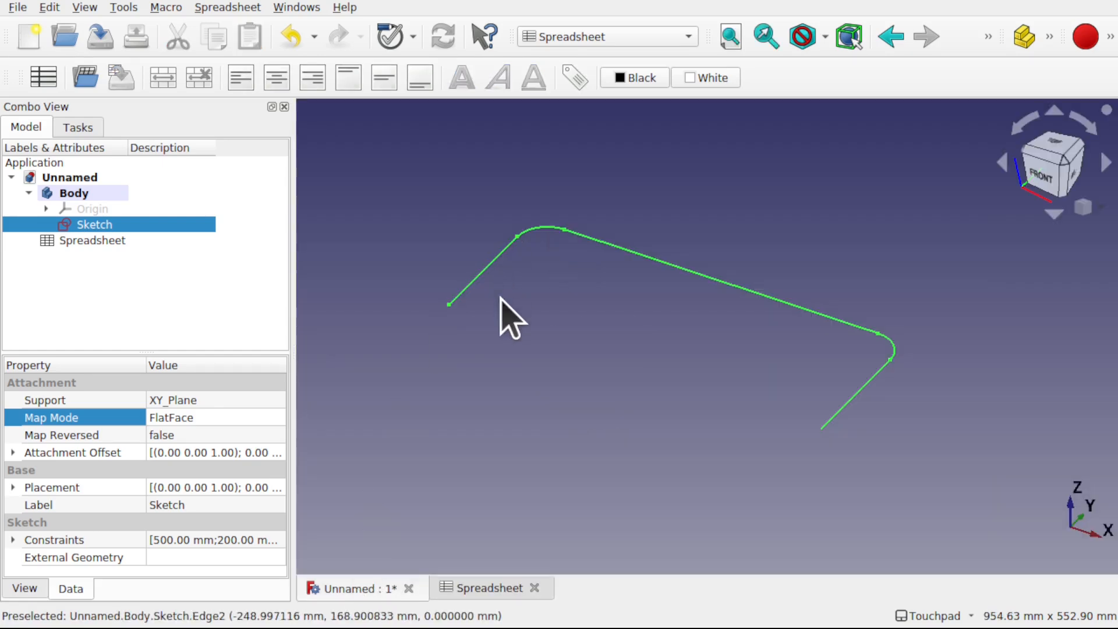
Step: Set the TopRadius value in the spreadsheet to 70, check the frame's corners in the 3D view and clear the selection
left_click(490, 588)
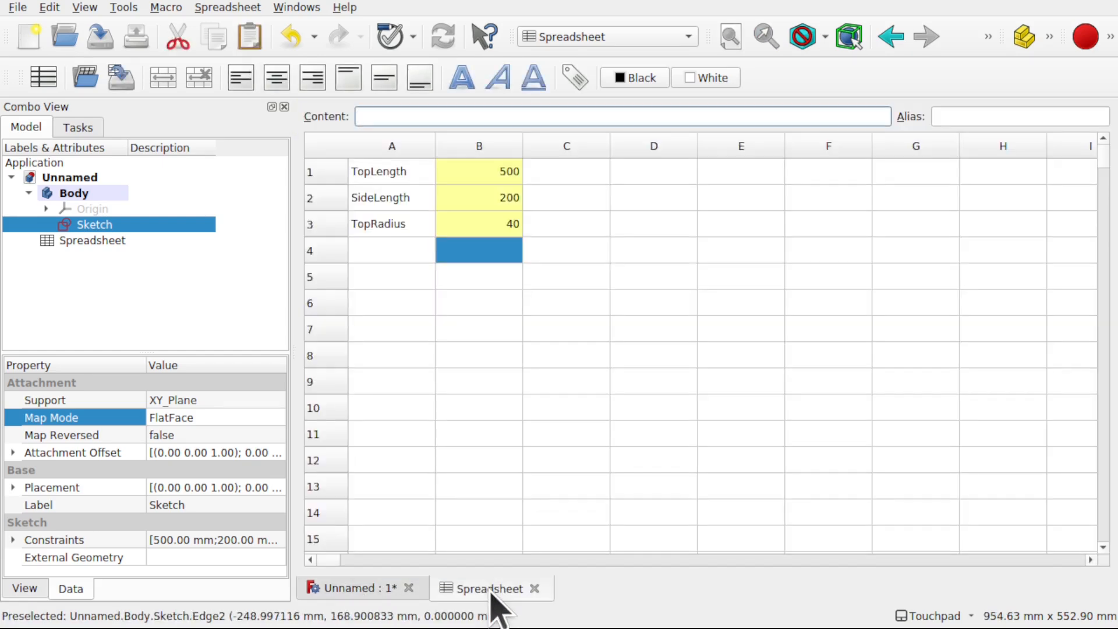
double_click(504, 226)
type("70")
key("Return")
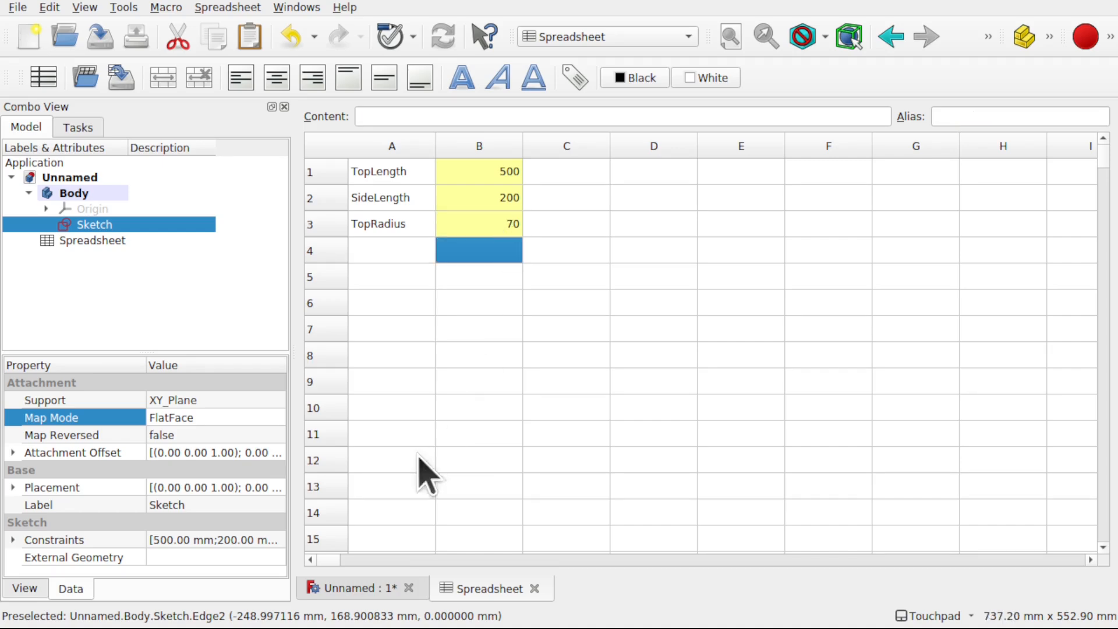
left_click(375, 590)
left_click(579, 335)
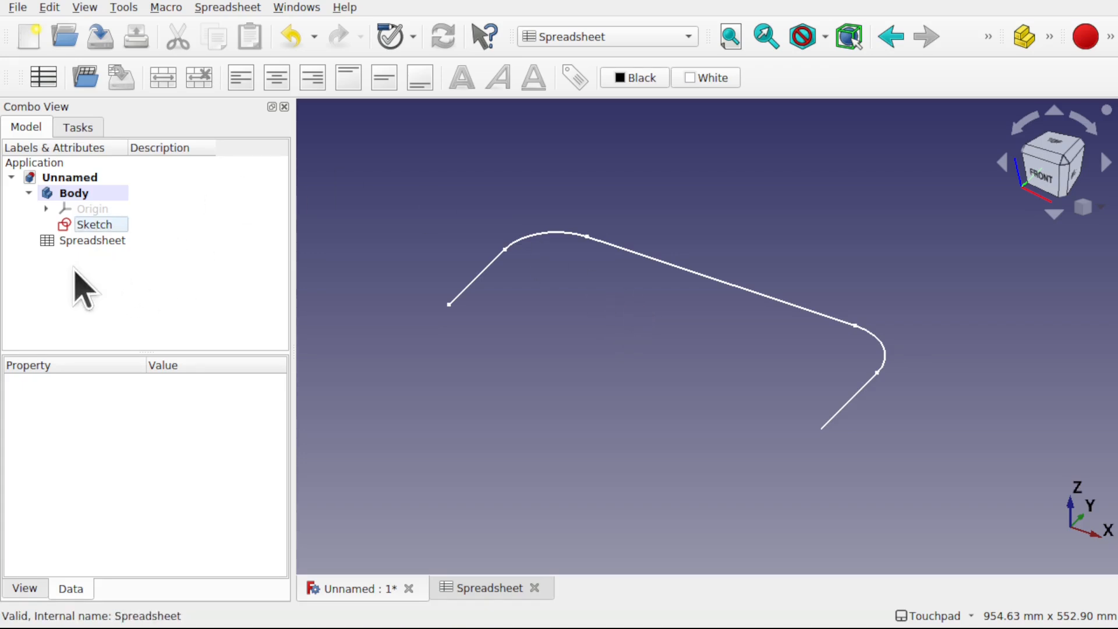
Step: Deactivate the body that contains the frame sketch
left_click(75, 193)
right_click(76, 198)
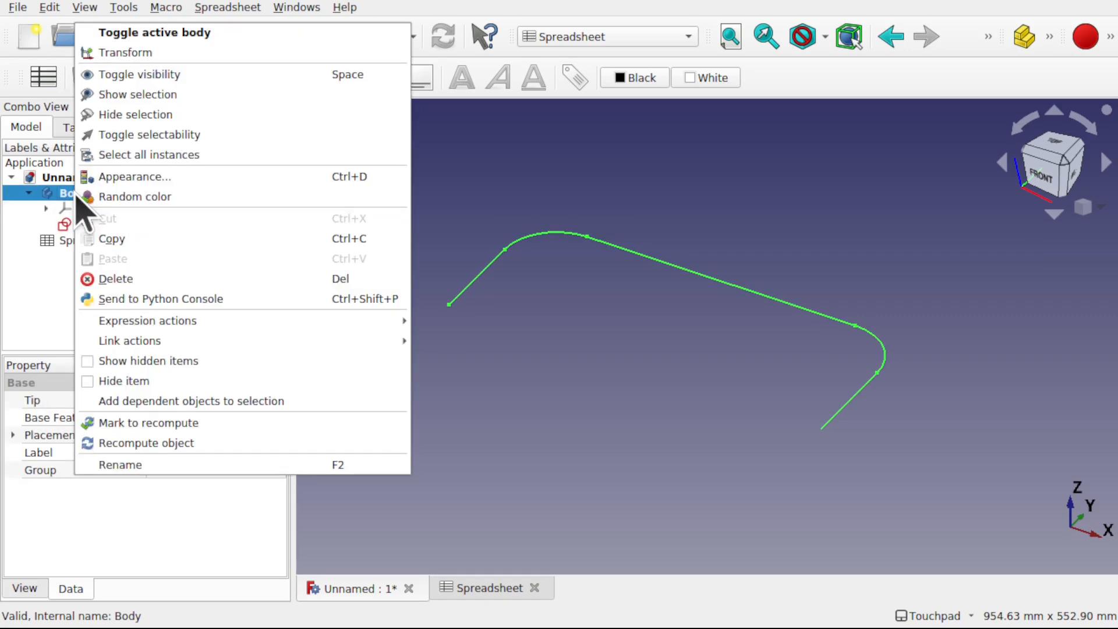
left_click(139, 34)
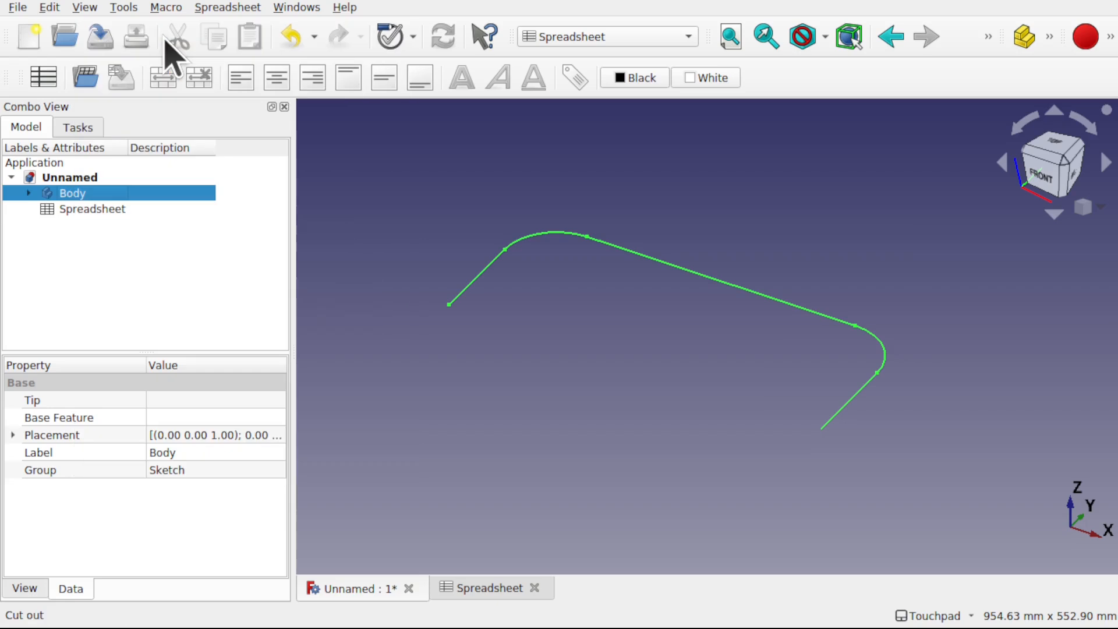
Step: Create a group in the document and rename it ProfileTemplates
left_click(86, 247)
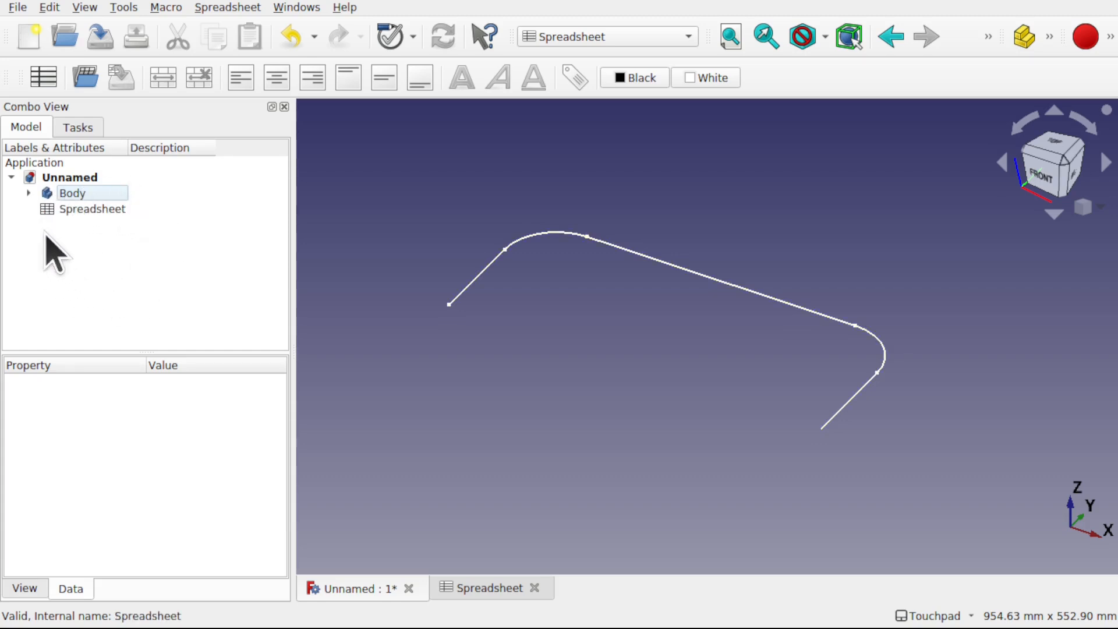
left_click(46, 177)
right_click(64, 177)
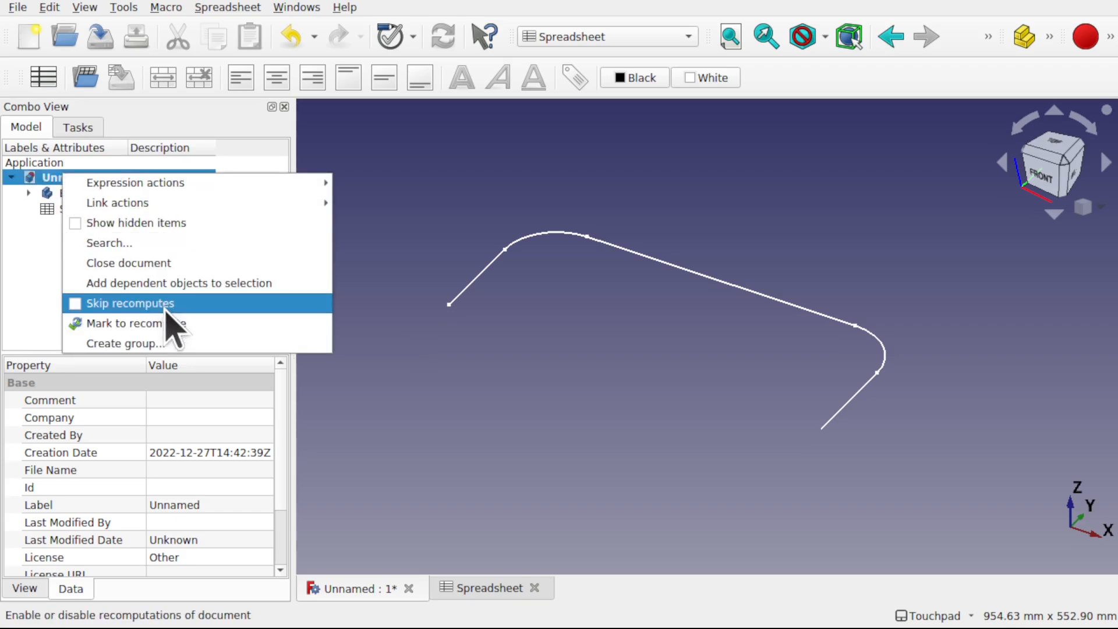
left_click(170, 346)
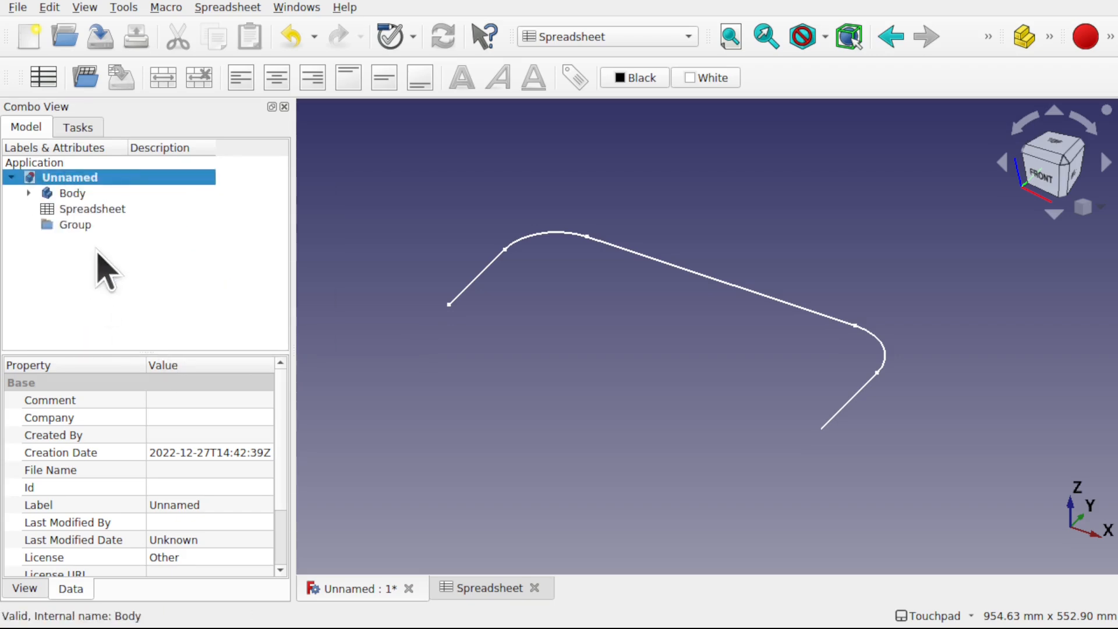
left_click(77, 227)
right_click(77, 227)
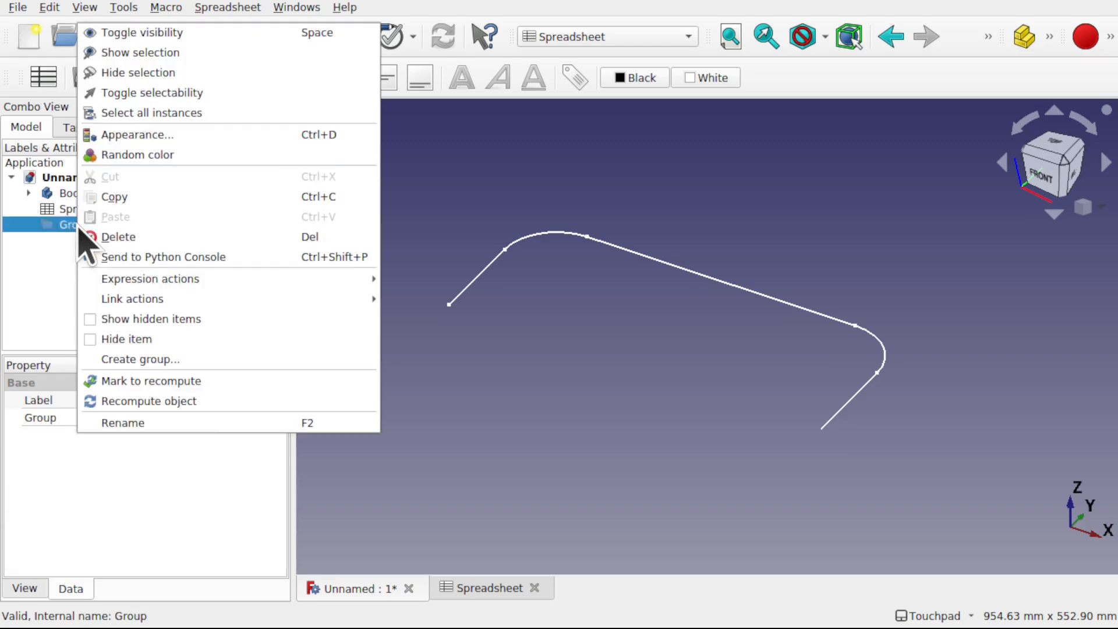
left_click(162, 425)
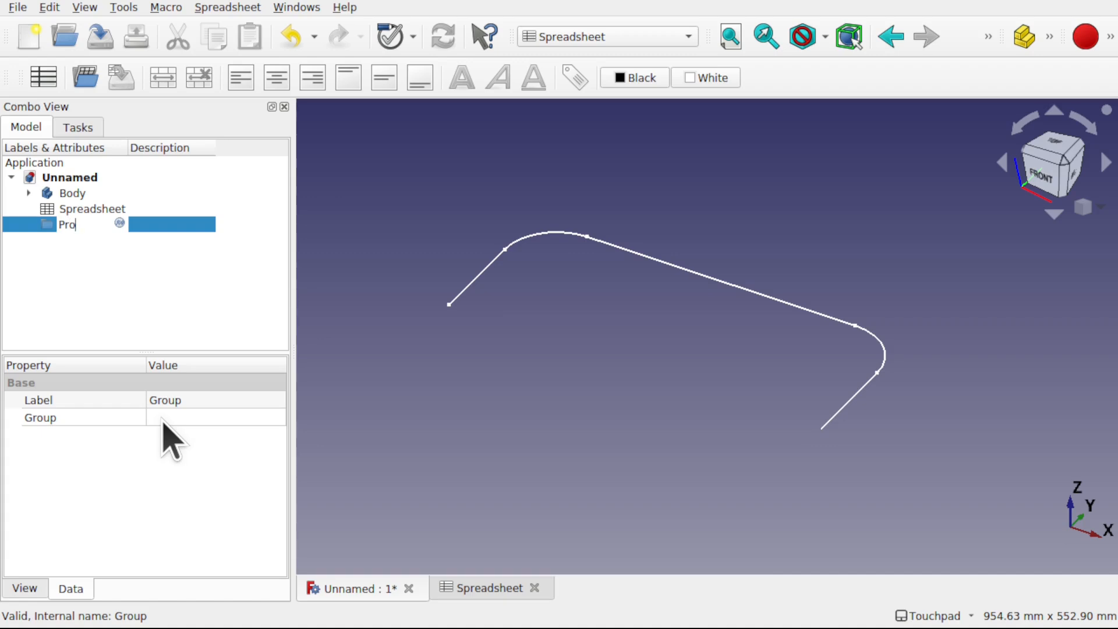
type("ProfileTemplates")
key("Return")
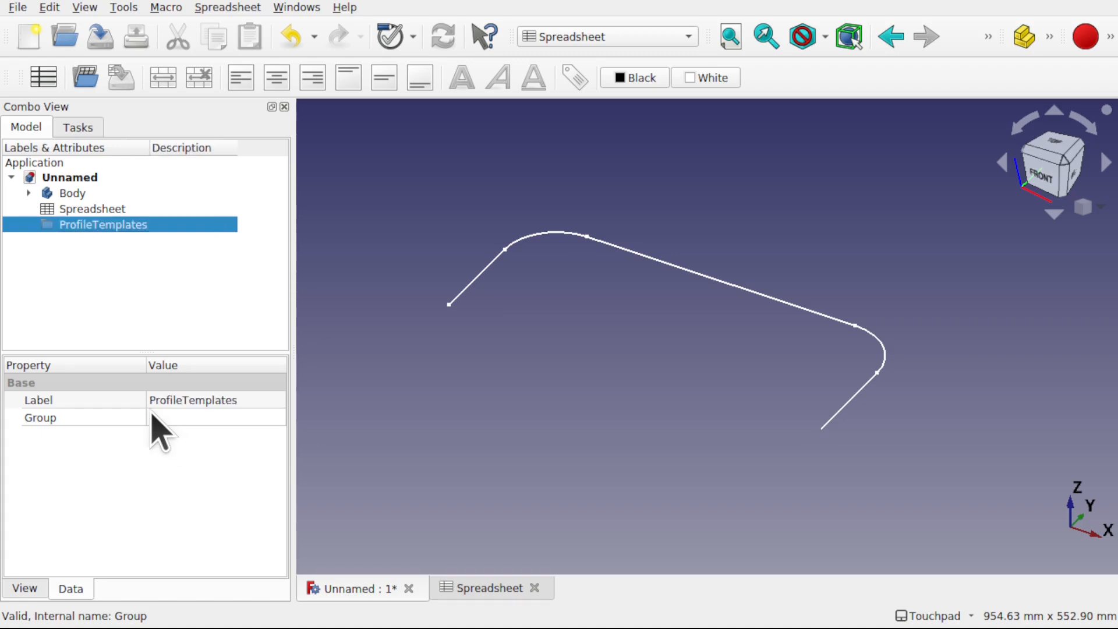
left_click(119, 263)
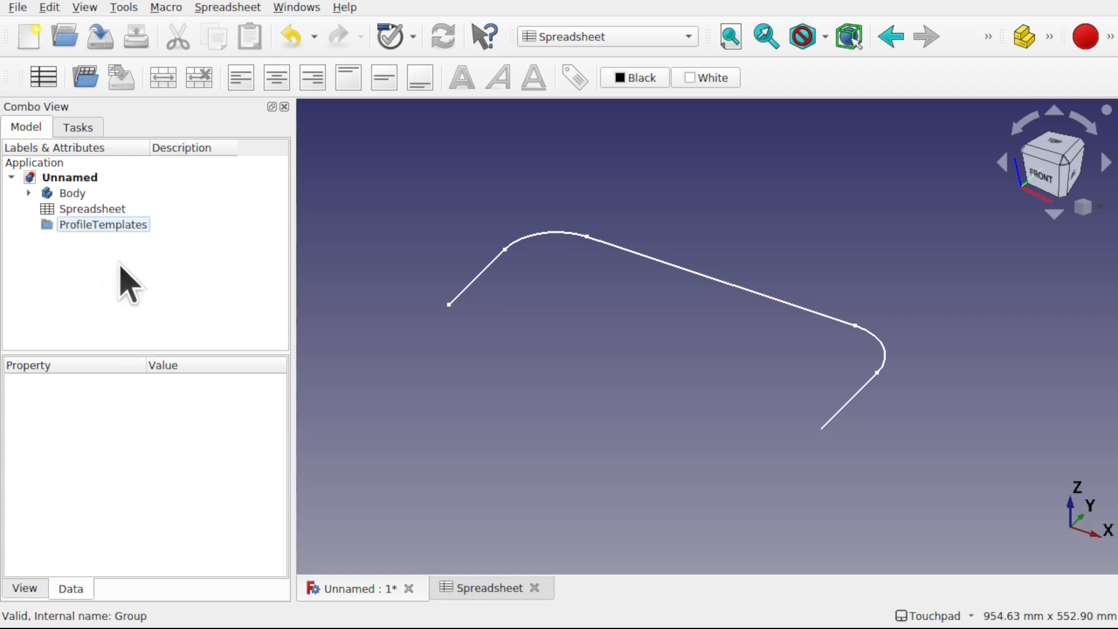
Step: Switch to the Sketcher workbench and create a new standalone sketch on the XY plane
left_click(590, 35)
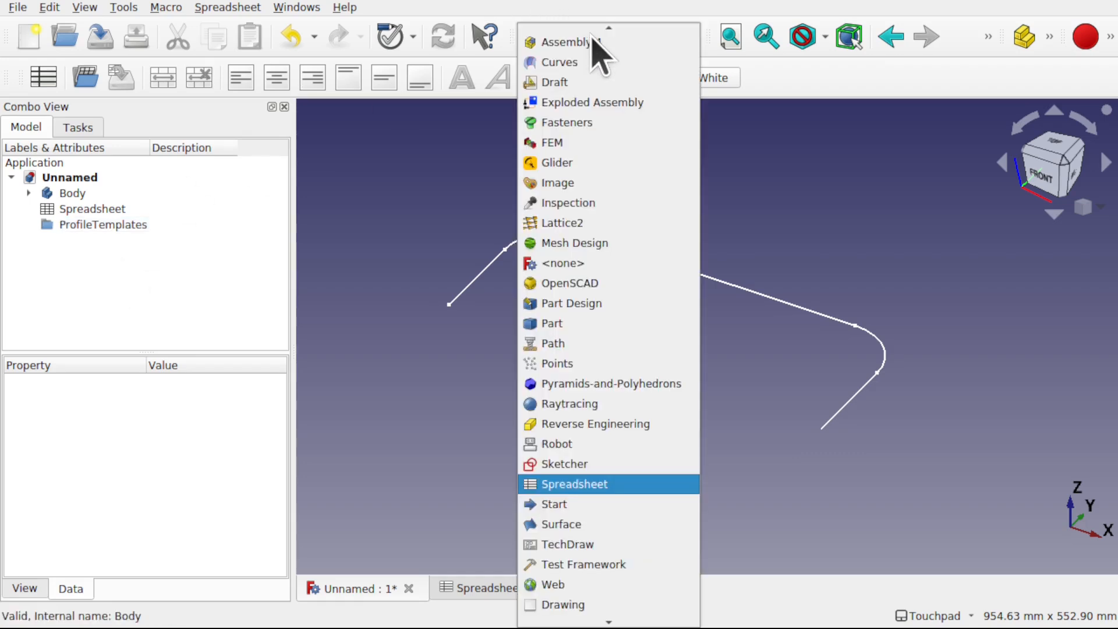
left_click(565, 464)
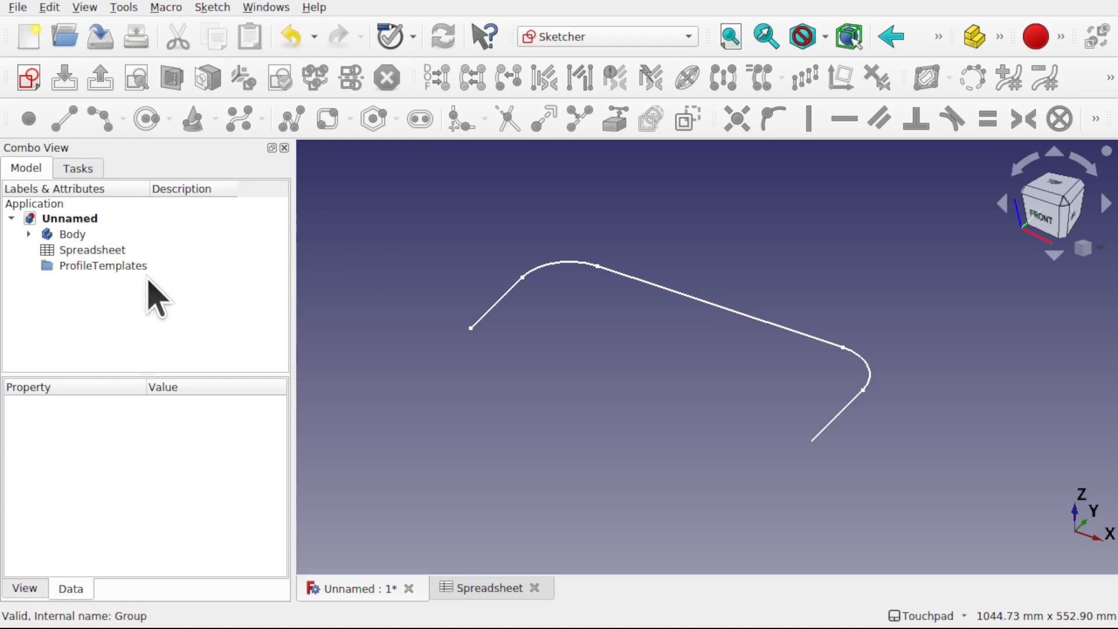
left_click(29, 79)
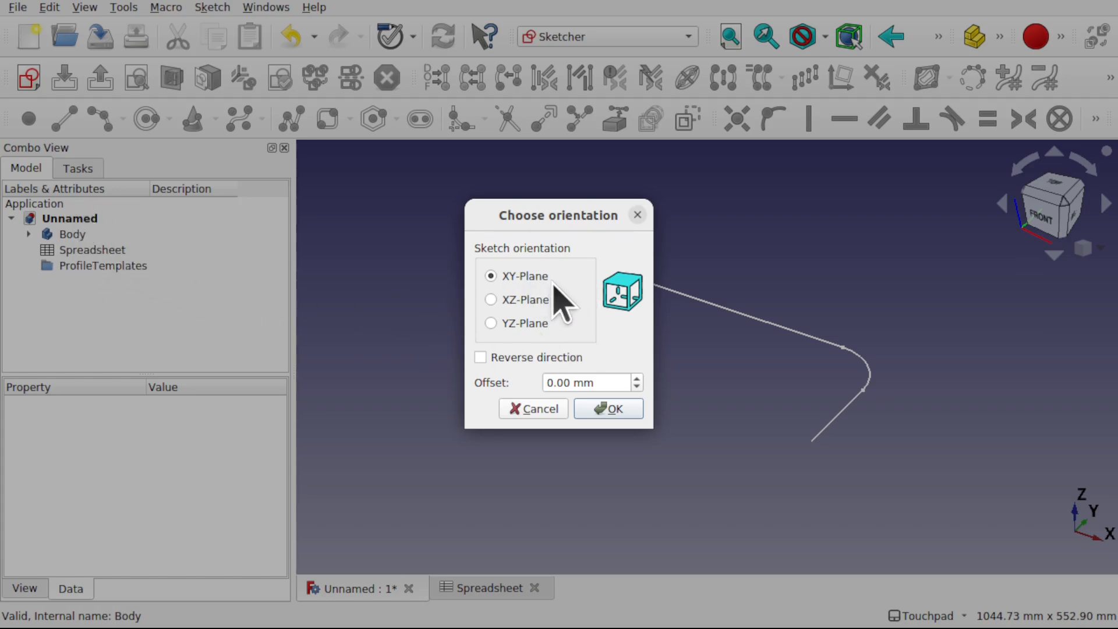
left_click(619, 411)
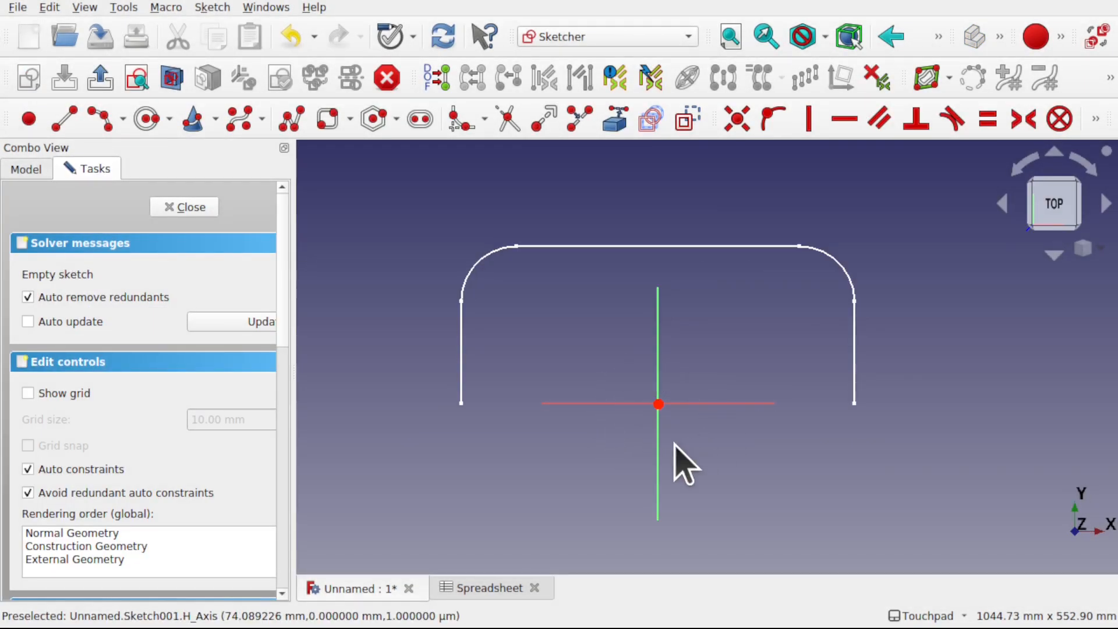
Step: Draw a circle centred on the sketch origin with a radius of about 20 mm
scroll(665, 403, "up", 5)
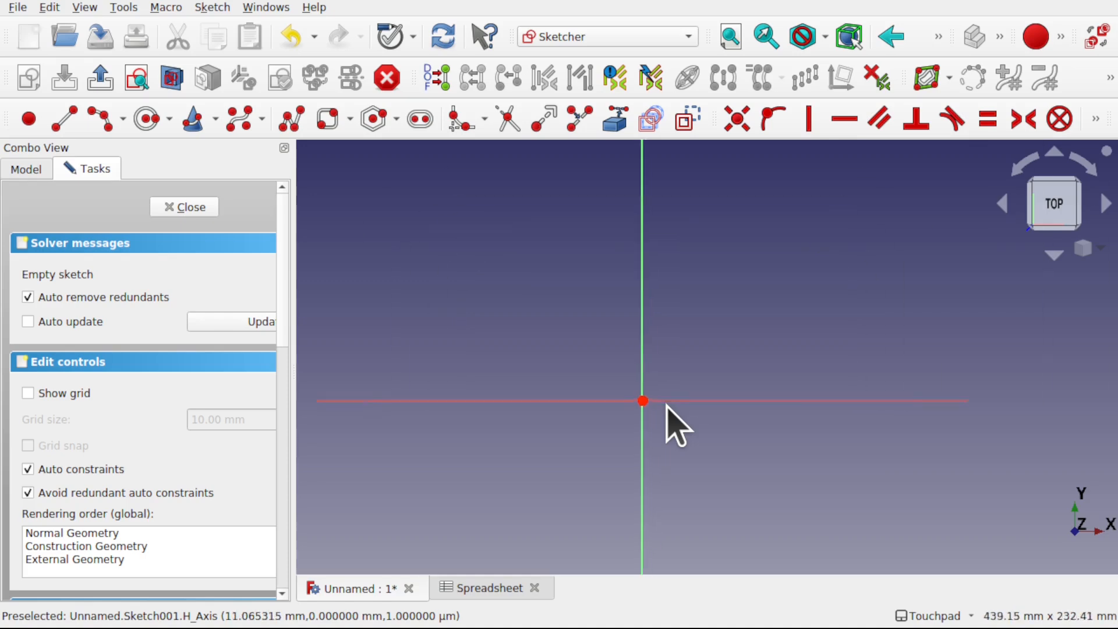
scroll(666, 406, "down", 3)
scroll(666, 419, "down", 3)
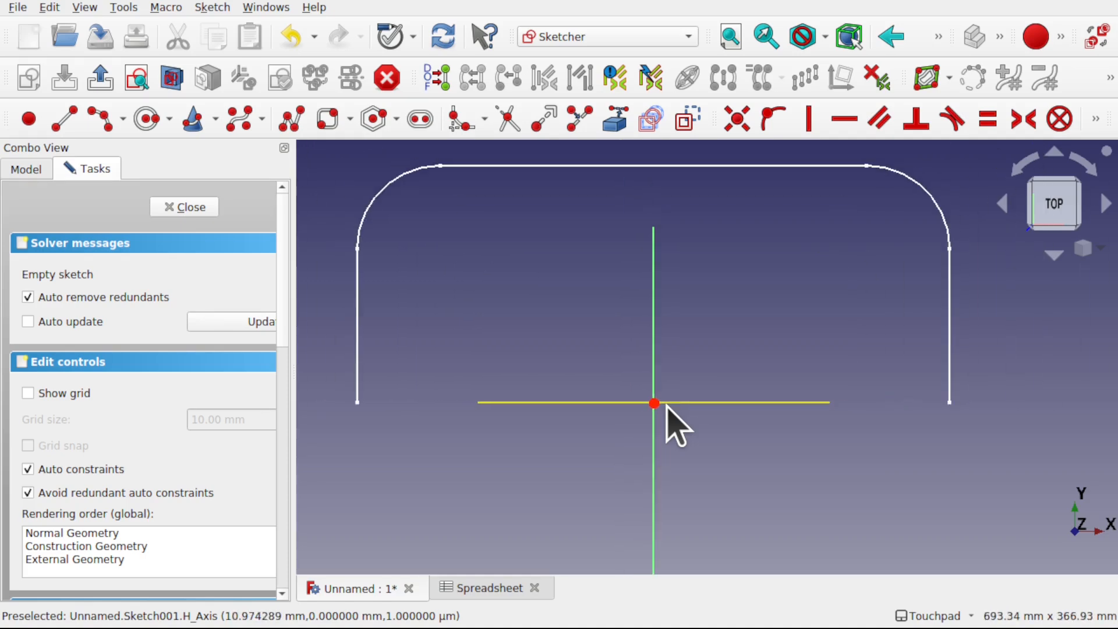
left_click(147, 123)
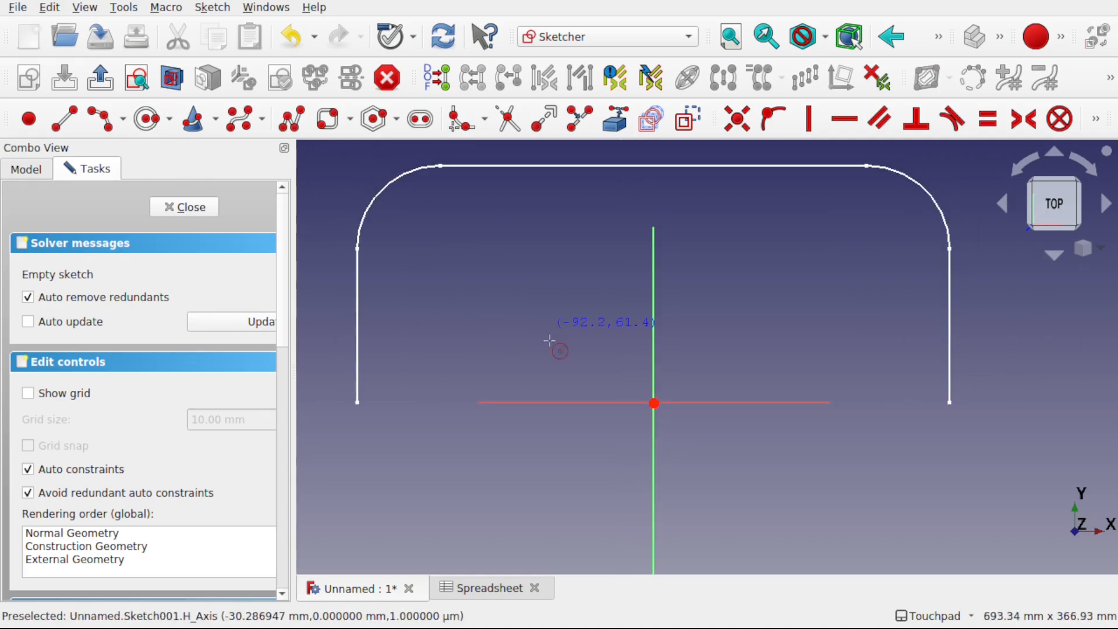
left_click(653, 403)
left_click(671, 417)
right_click(670, 417)
Step: Constrain the circle's radius to 15 mm and close the sketch
left_click(676, 392)
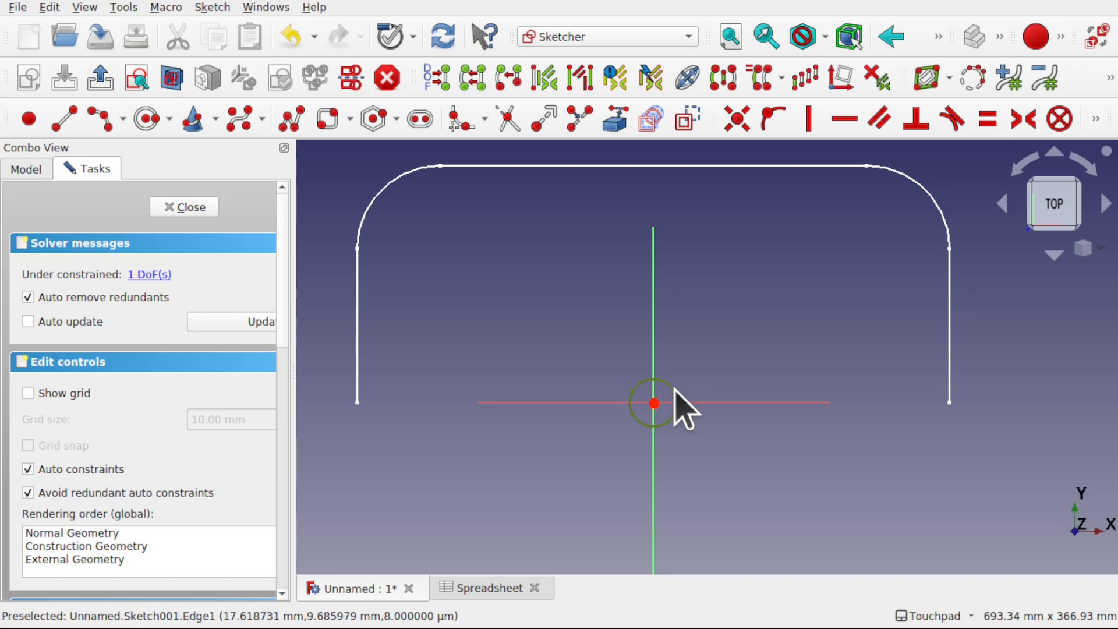
left_click(1098, 129)
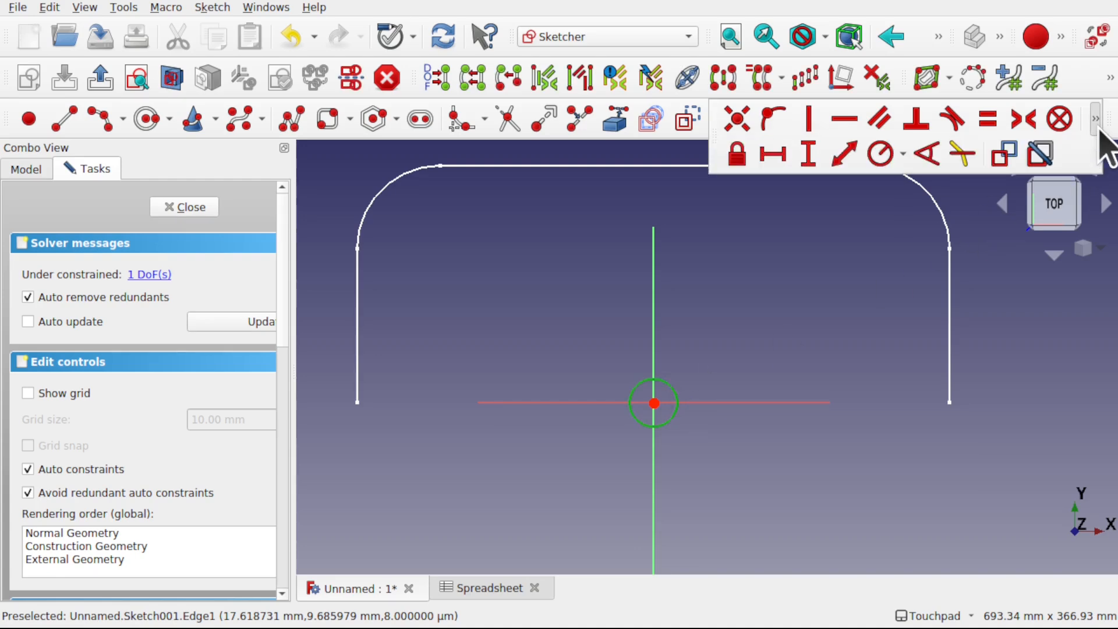
left_click(880, 154)
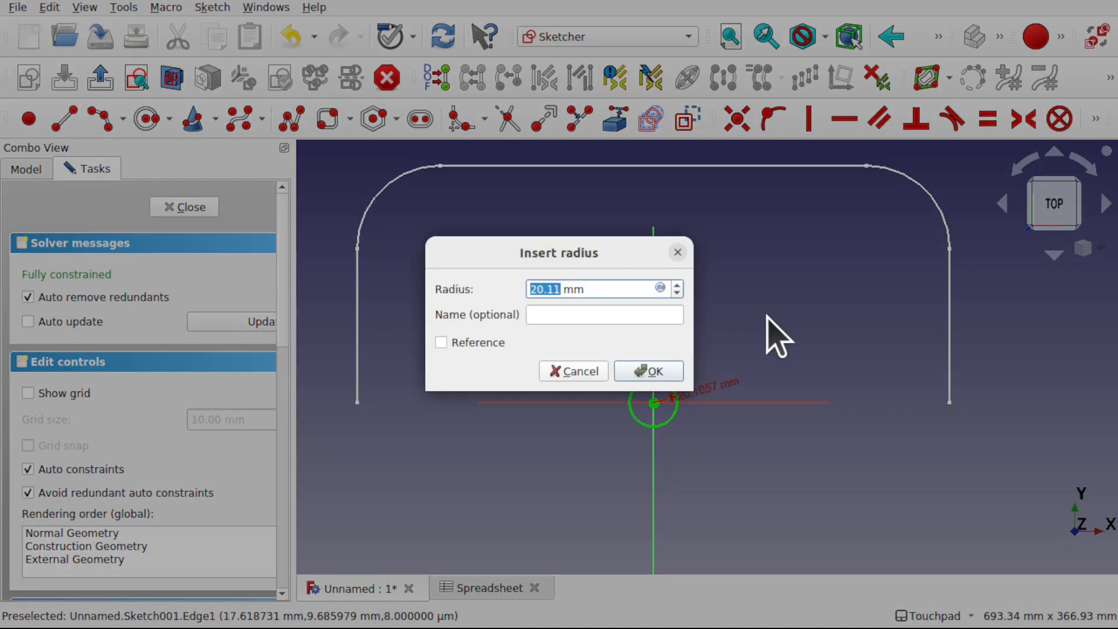
type("15")
key("Return")
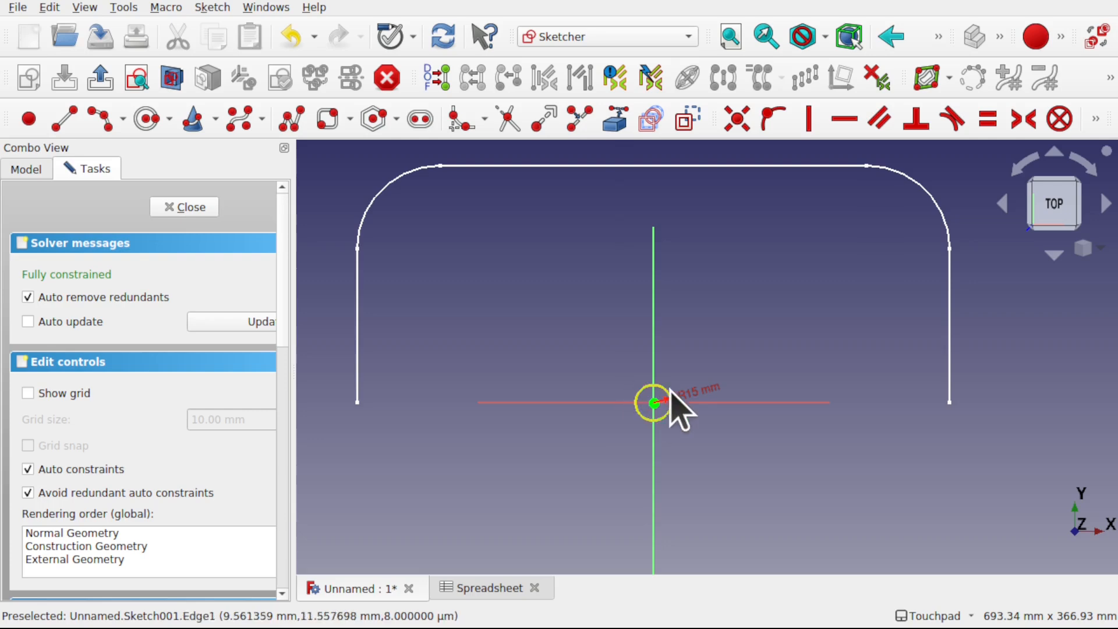
scroll(669, 455, "up", 5)
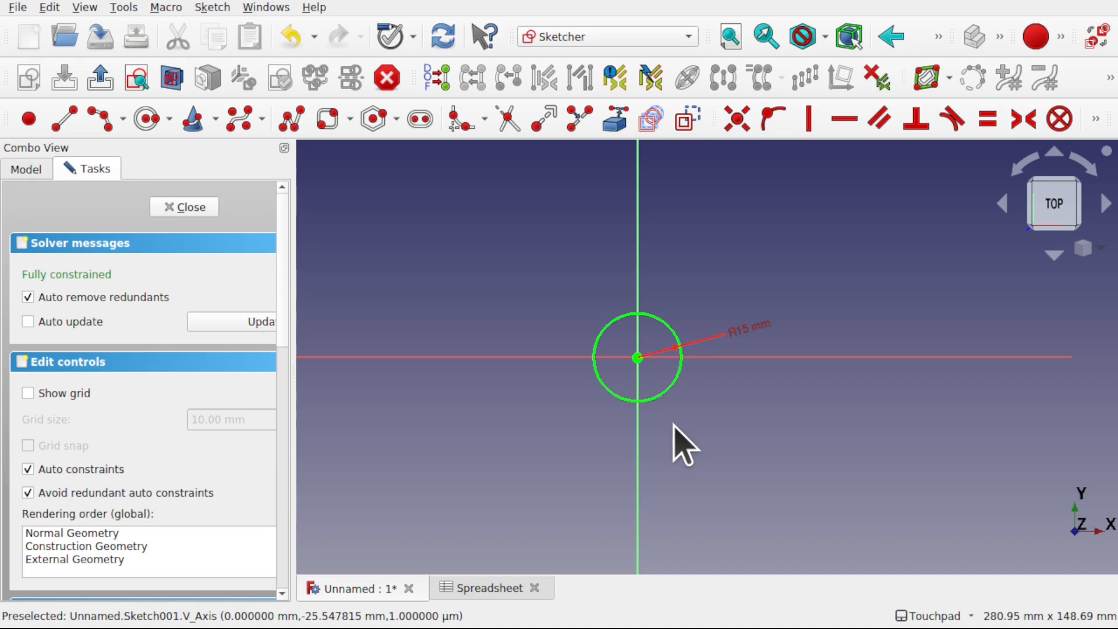
left_click(185, 207)
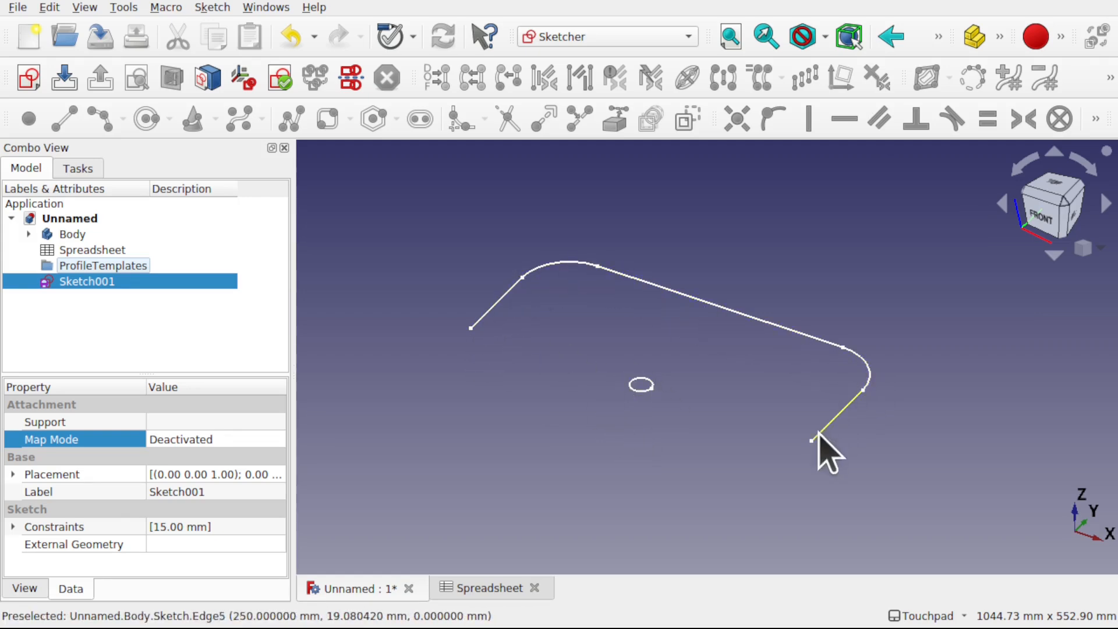
Step: Rename the circle sketch Profile1 and move it into the ProfileTemplates group
right_click(90, 283)
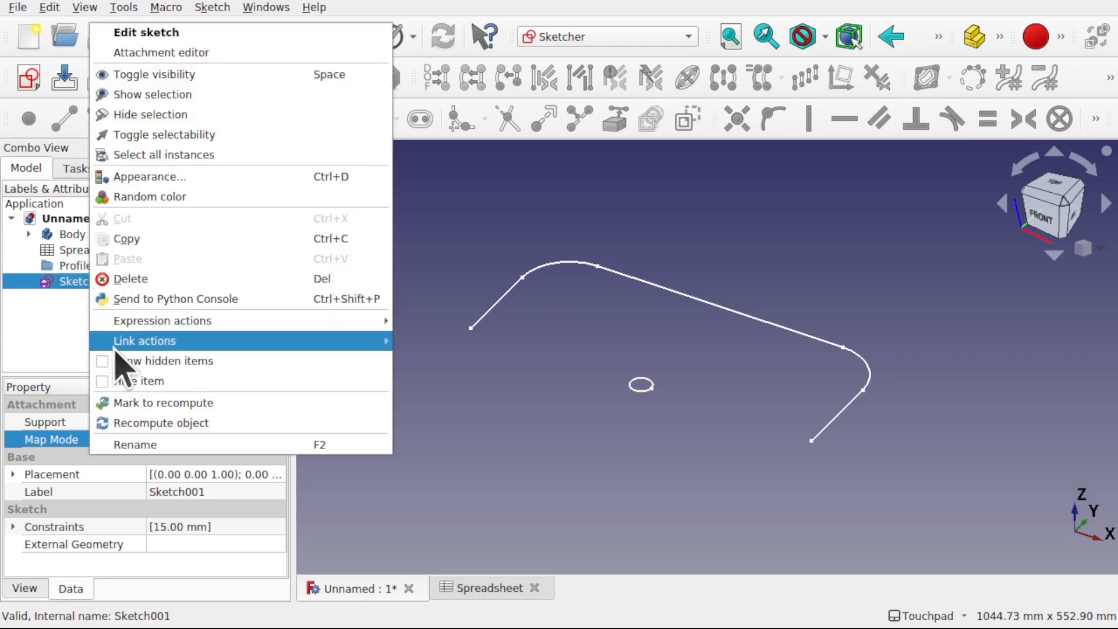
left_click(181, 446)
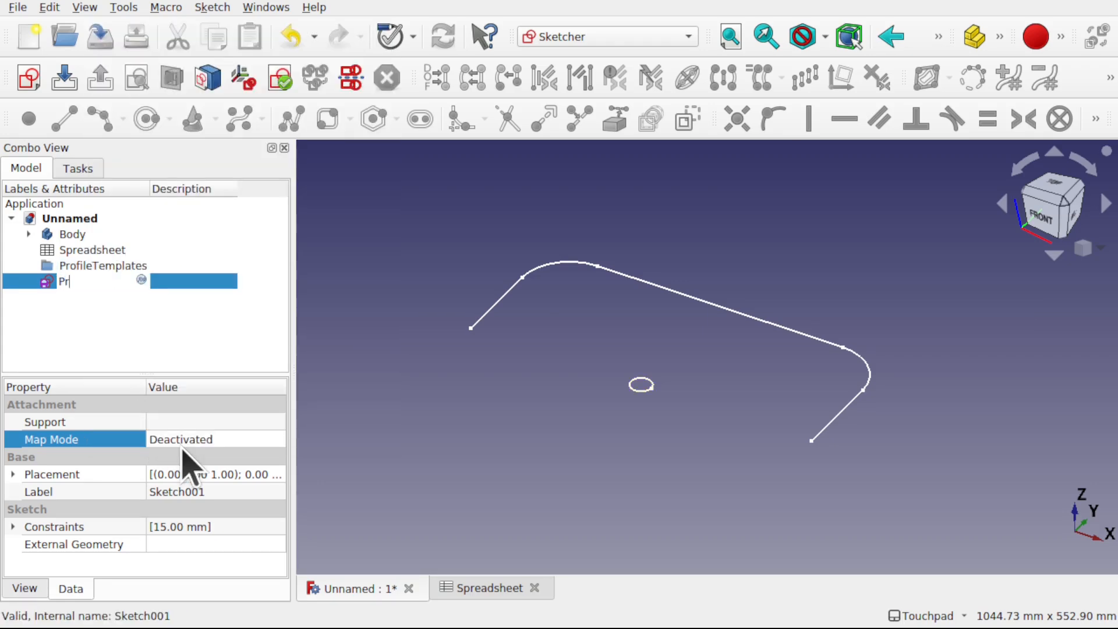
key("Return")
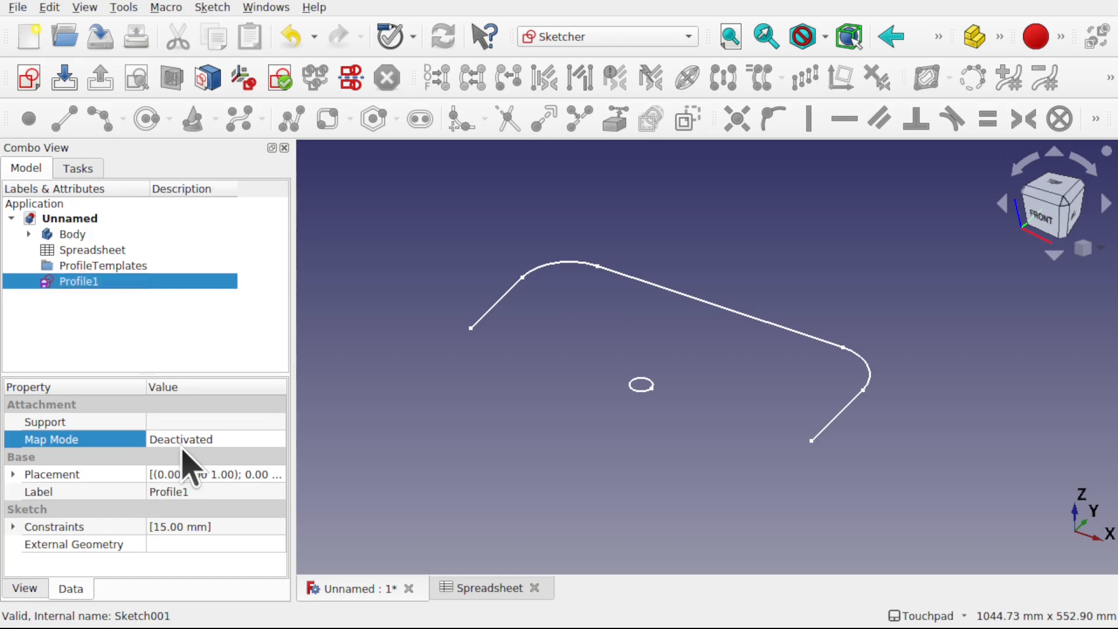
left_click_drag(78, 285, 109, 269)
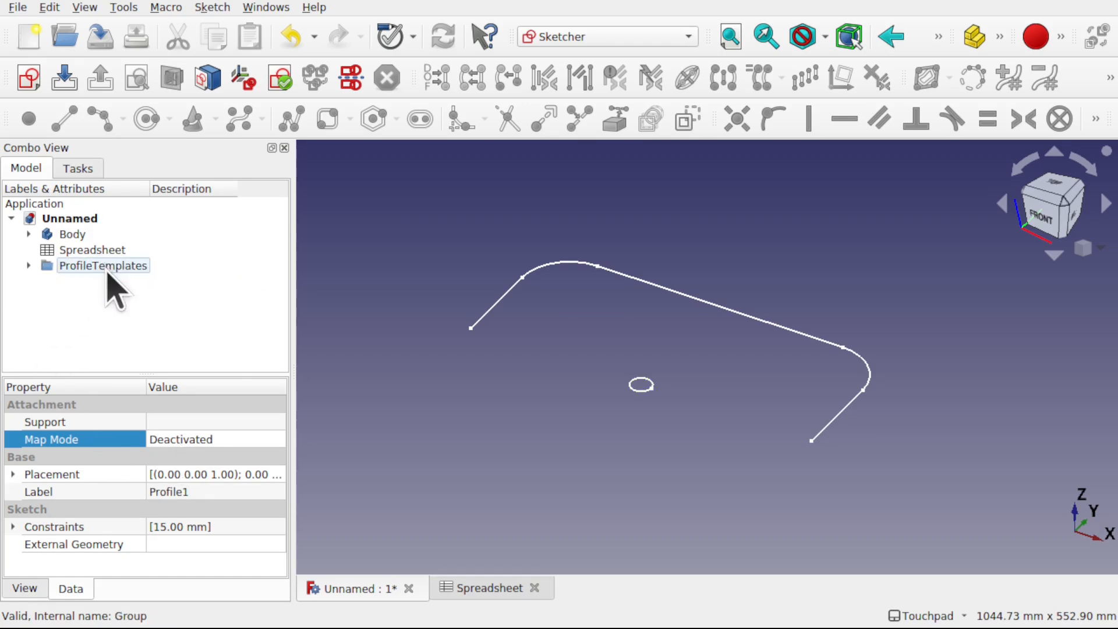
left_click(29, 265)
left_click(28, 265)
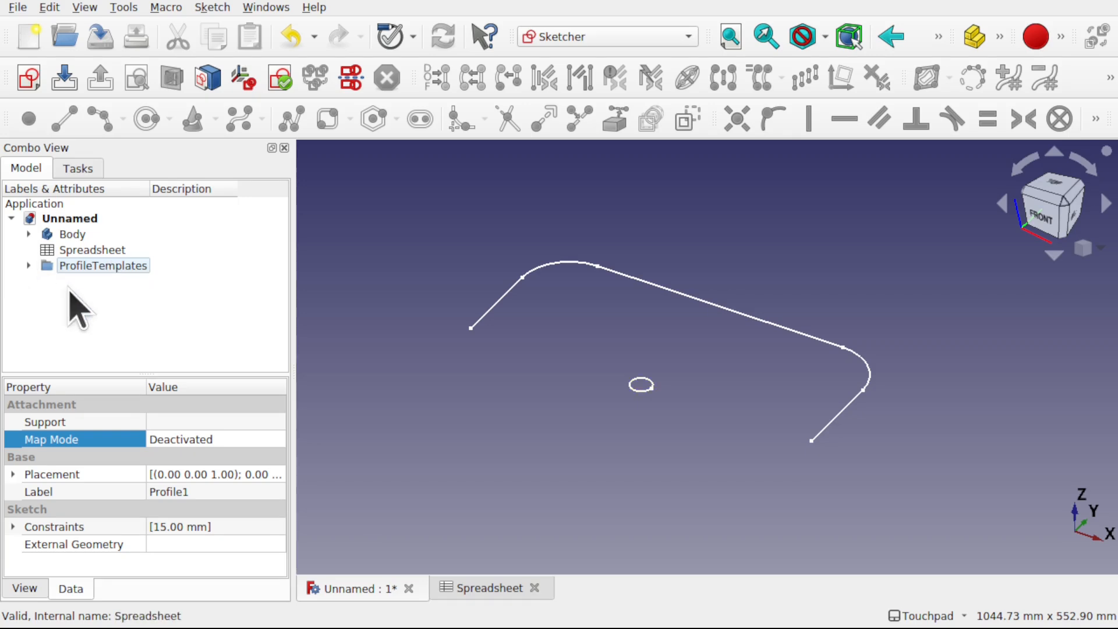
left_click(94, 294)
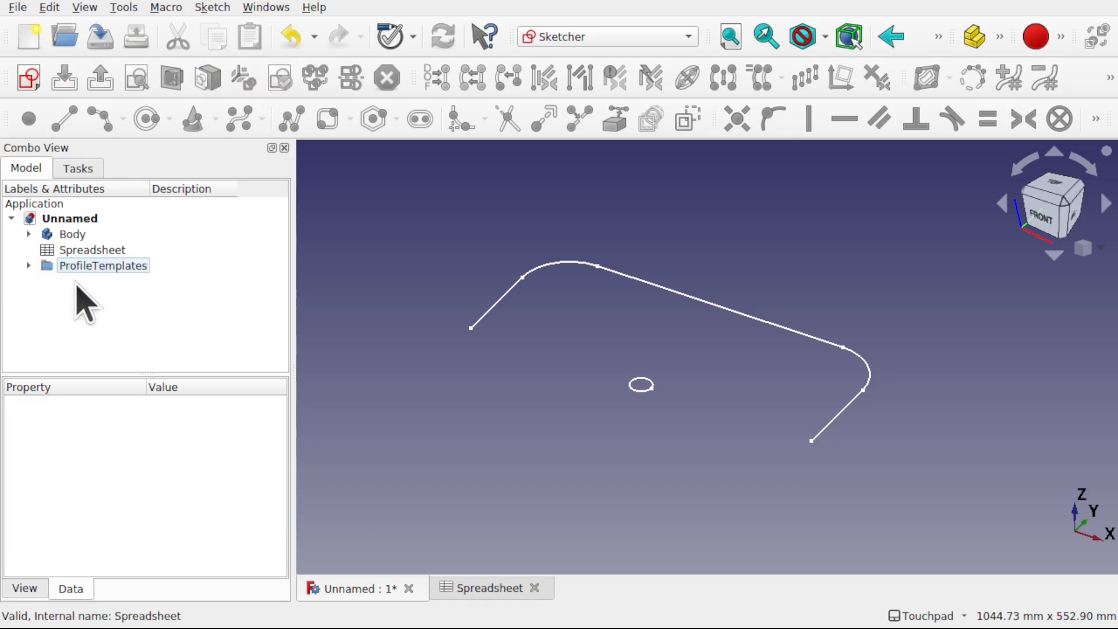
Step: Switch to the Draft workbench and create a clone of the Profile1 sketch
left_click(615, 37)
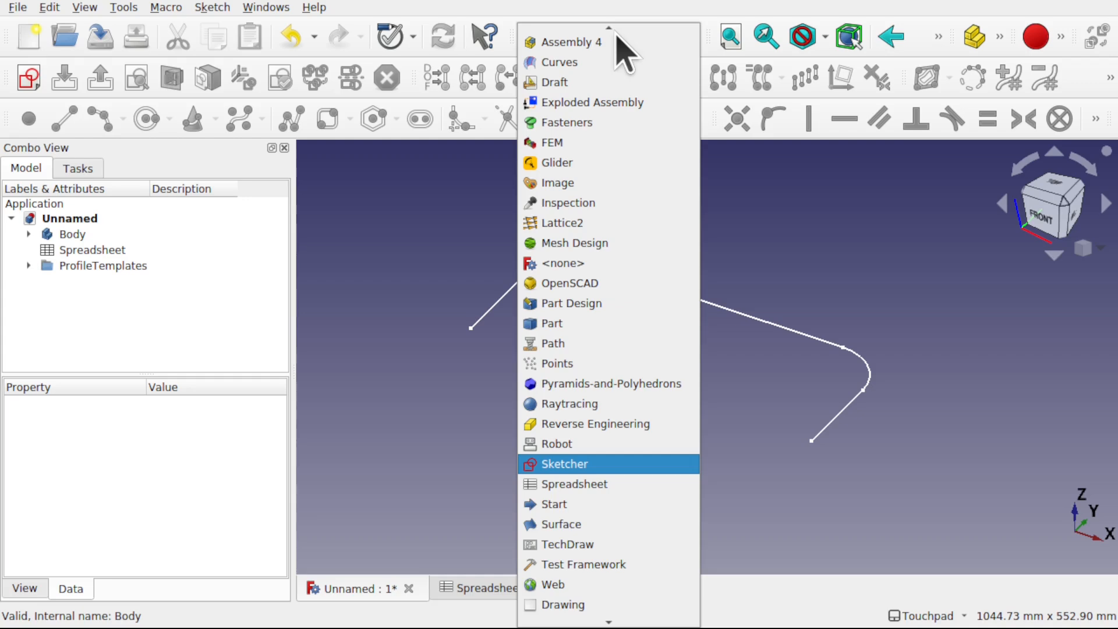
left_click(553, 83)
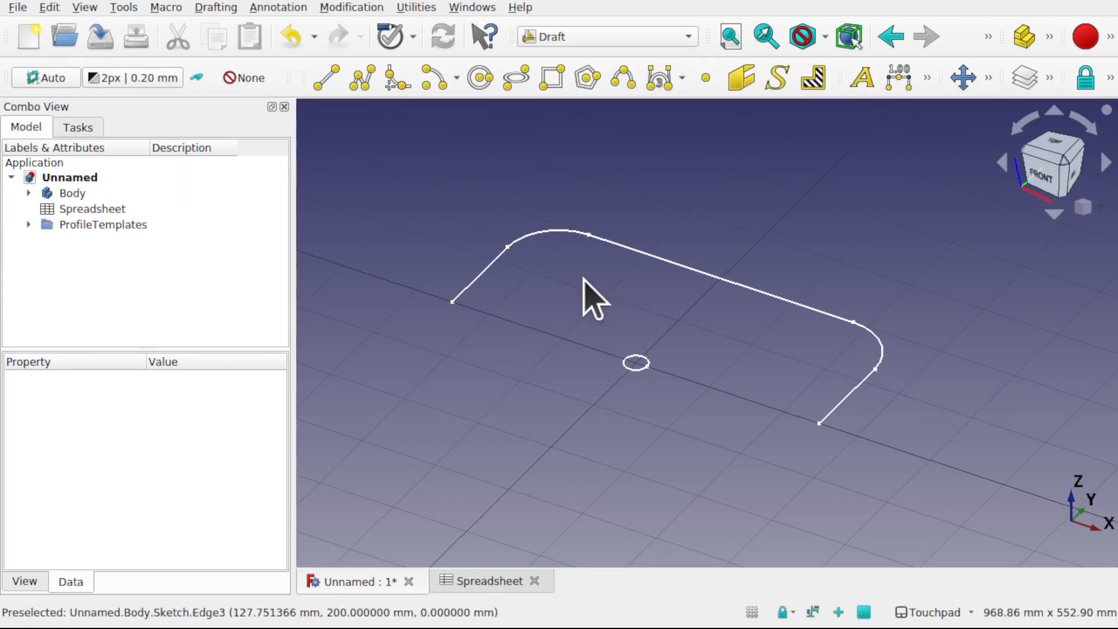
left_click(29, 225)
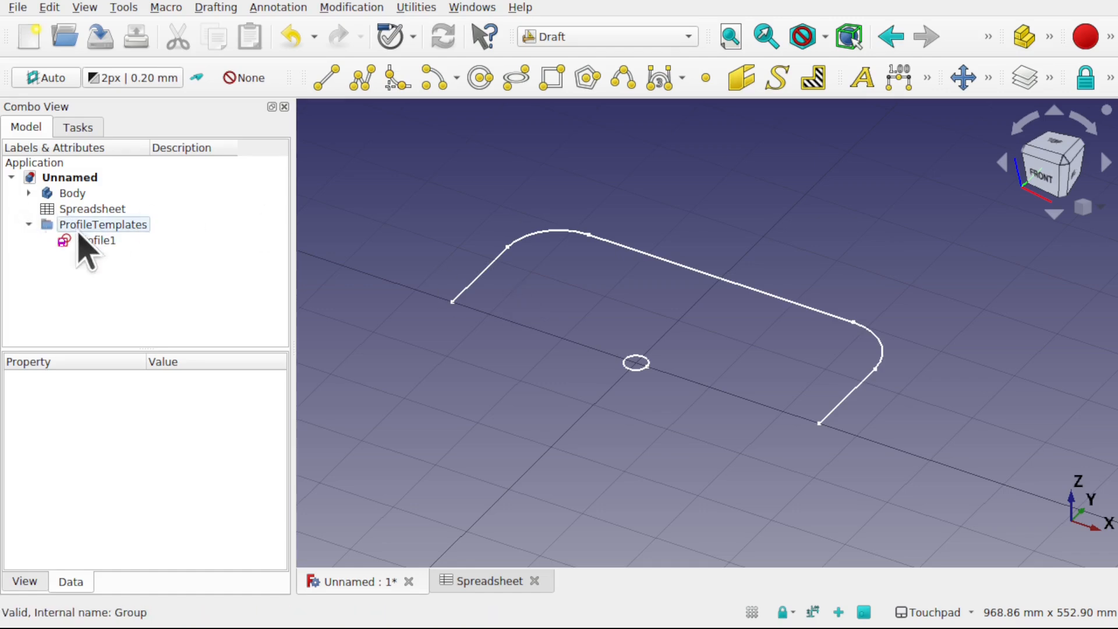
left_click(95, 241)
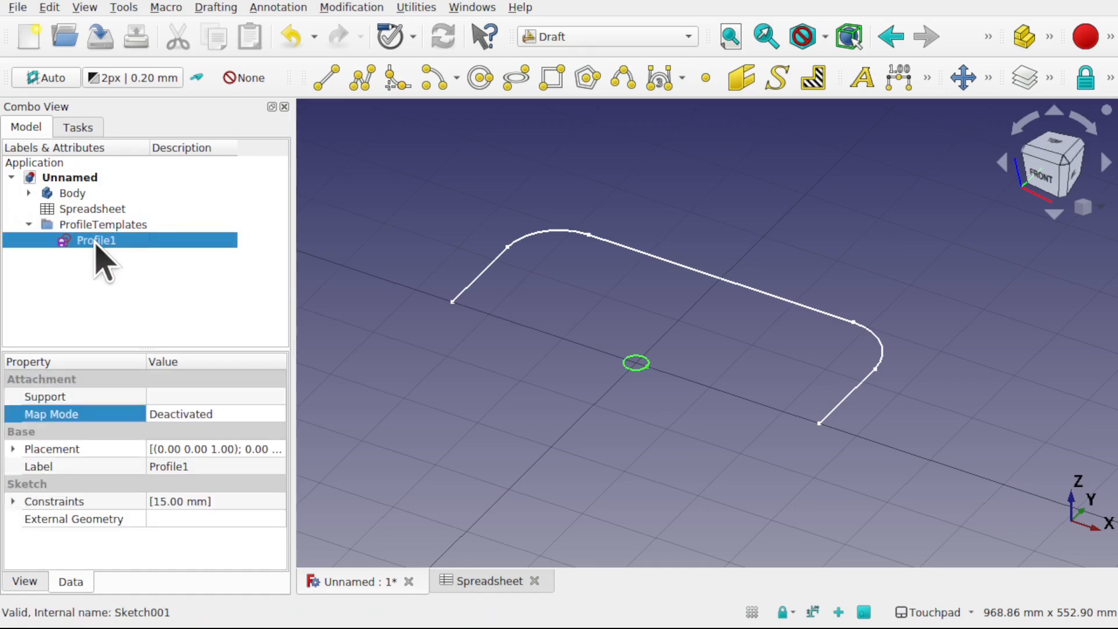
left_click(340, 8)
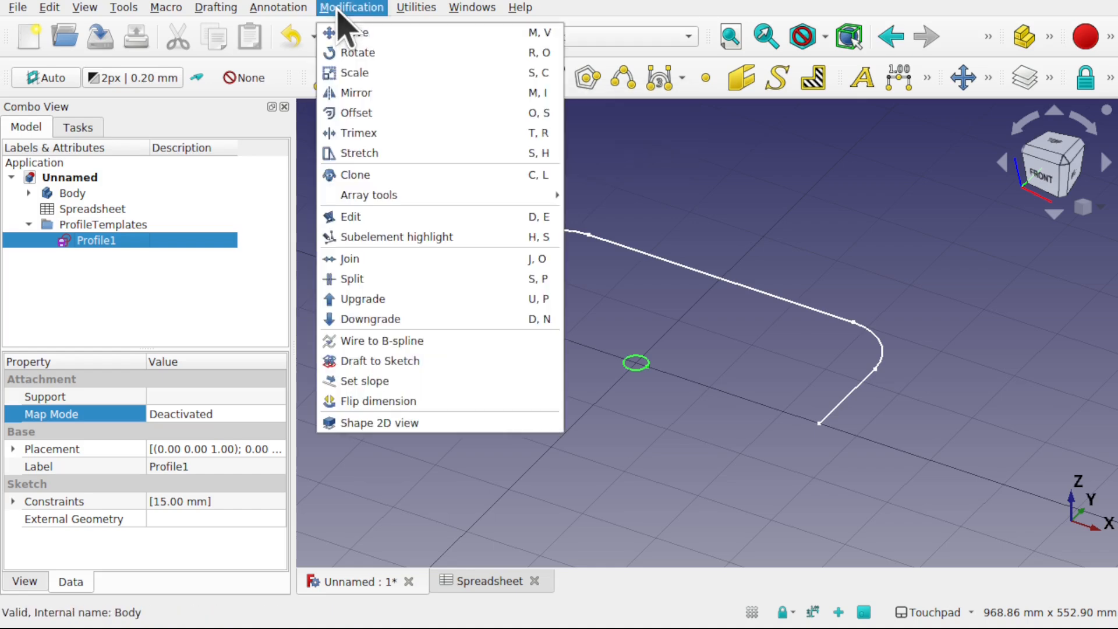
left_click(387, 175)
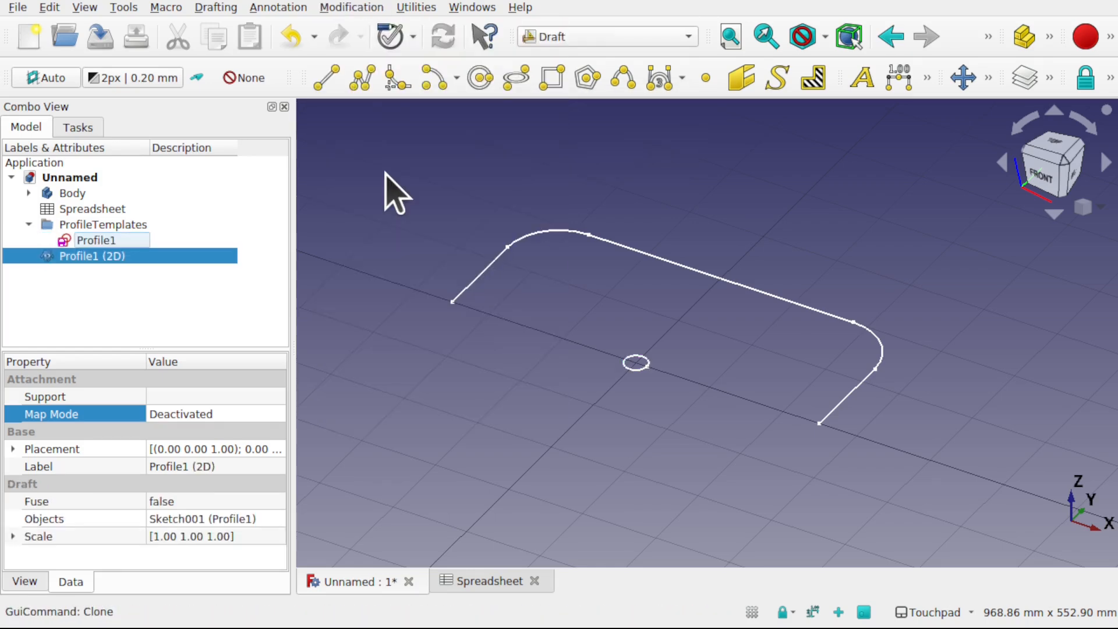
Step: Hide the original Profile1 sketch and move its clone into the body that holds the frame sketch
left_click(109, 245)
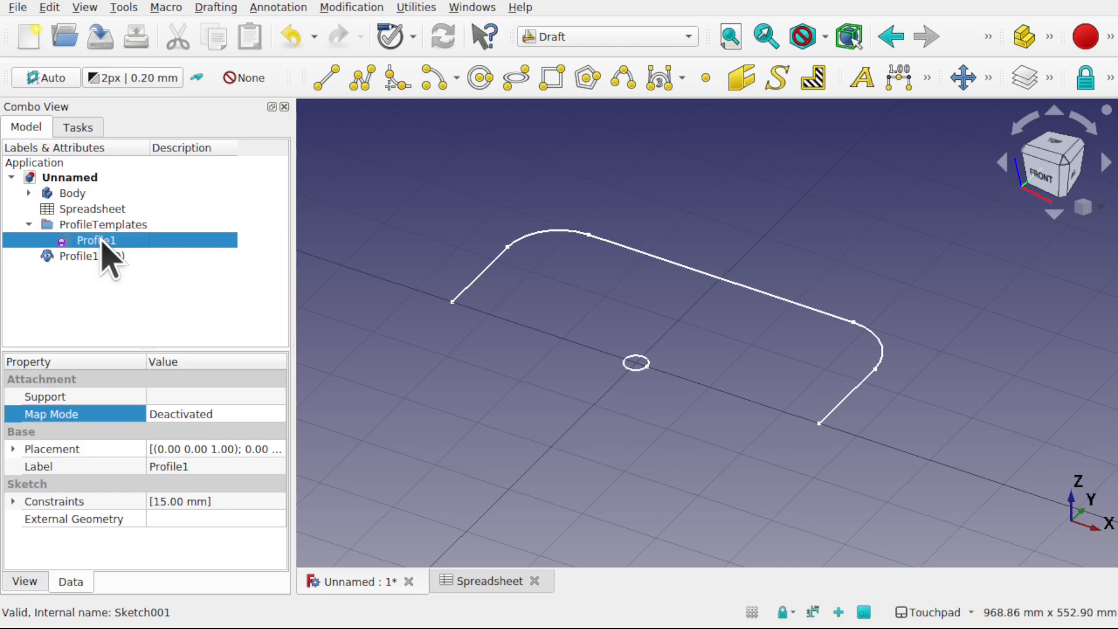
left_click(28, 225)
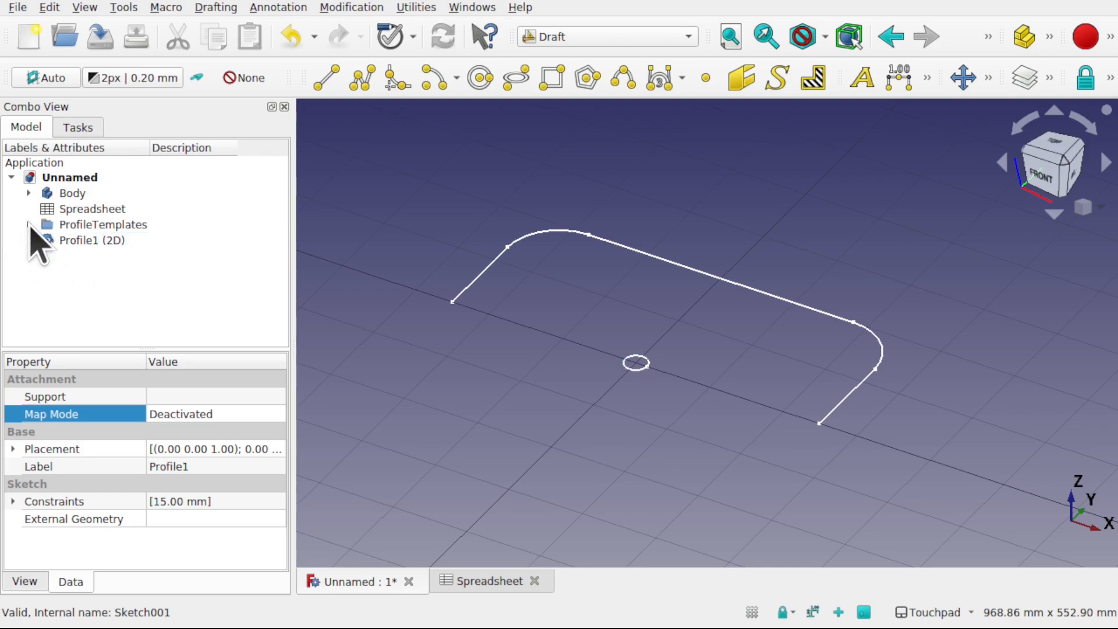
left_click(83, 240)
mouse_move(83, 240)
left_mouse_down()
mouse_move(37, 237)
mouse_move(45, 183)
mouse_move(81, 193)
left_mouse_up()
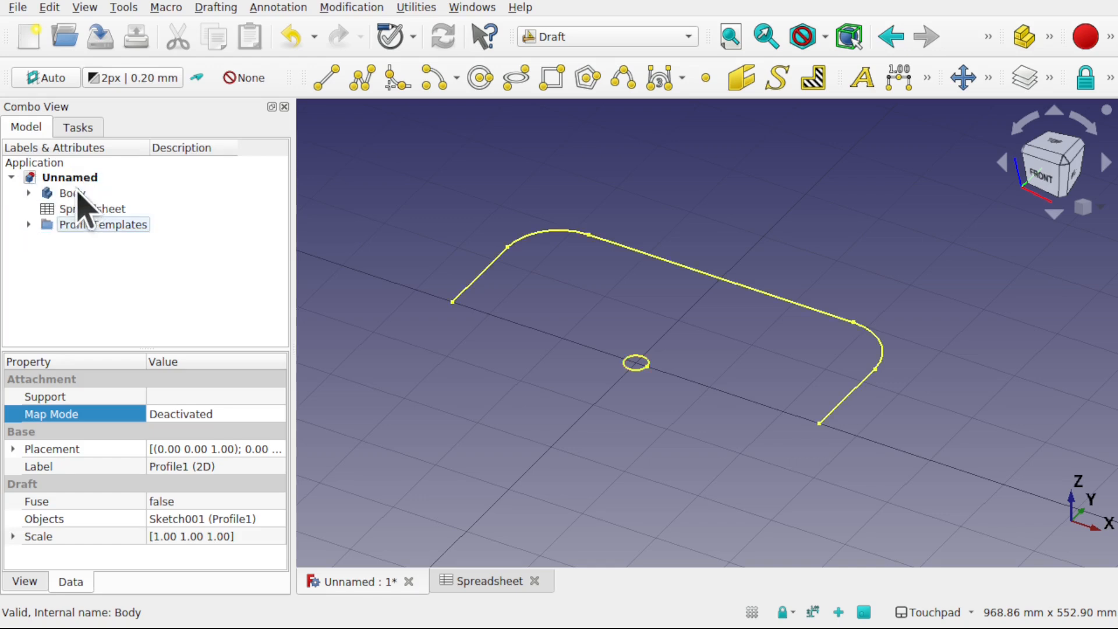
Step: Attach the Profile1 clone to the frame sketch's open end vertex and adjoining straight edge using the Normal to edge mode
left_click(28, 193)
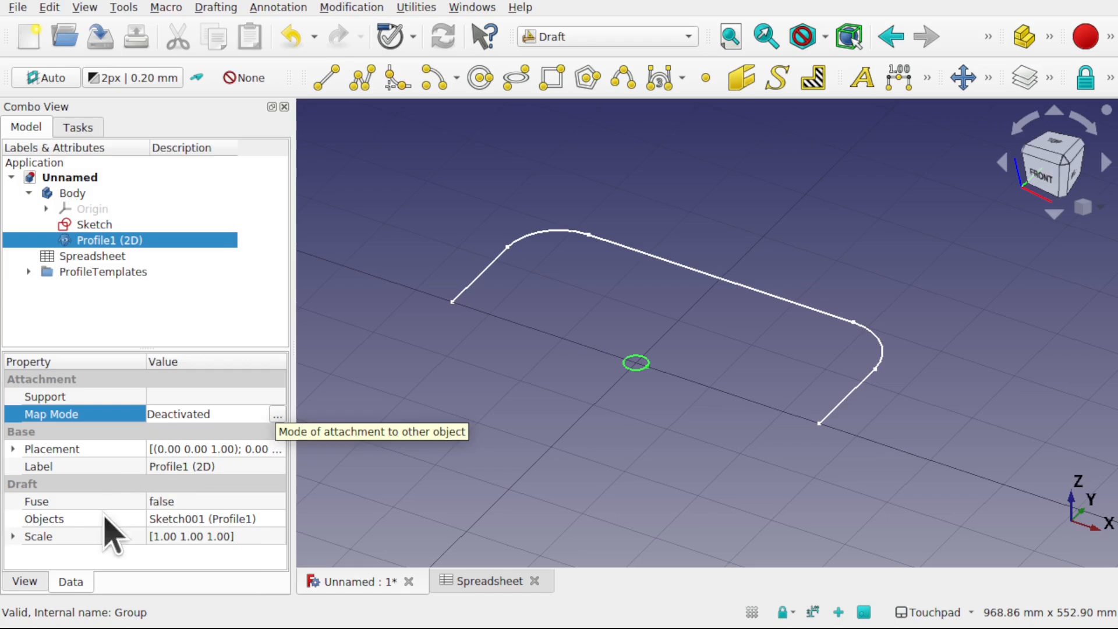
left_click(277, 414)
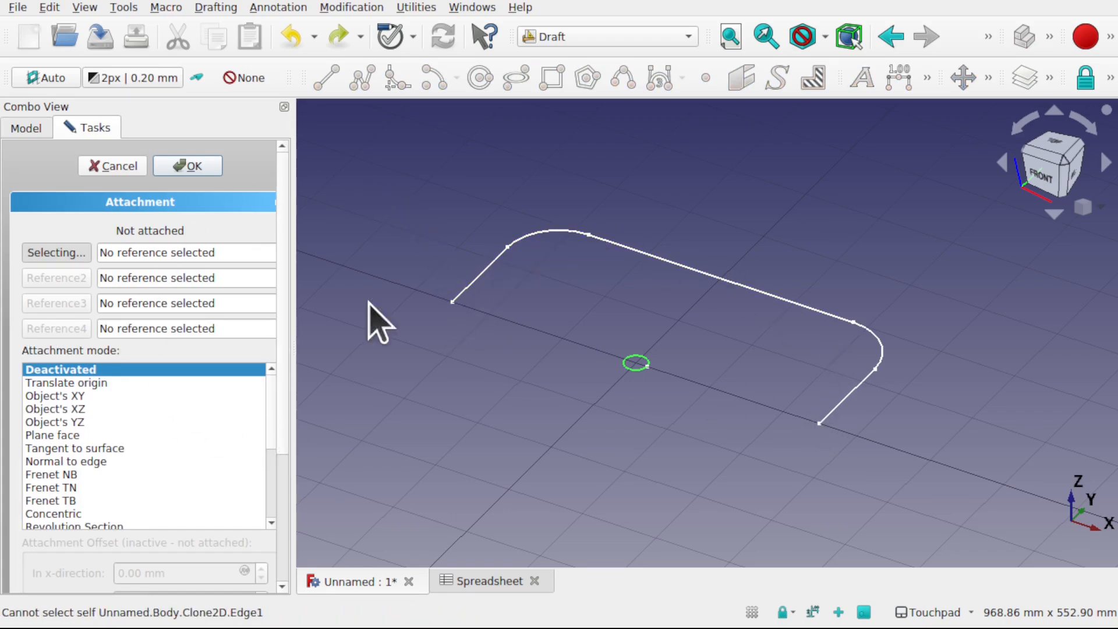
left_click(50, 255)
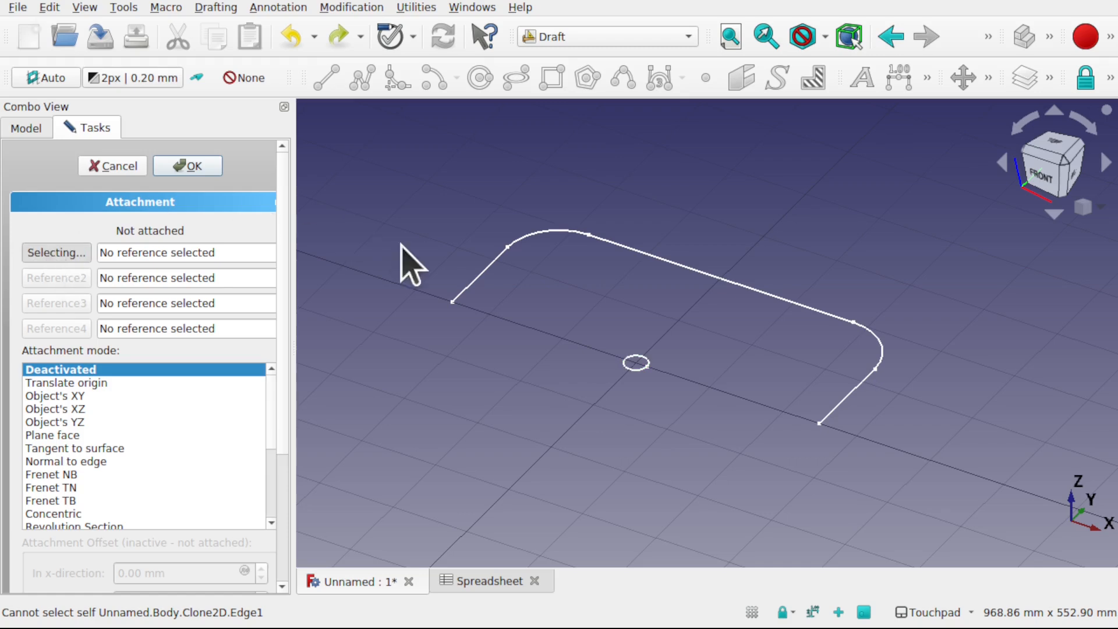
left_click(455, 301)
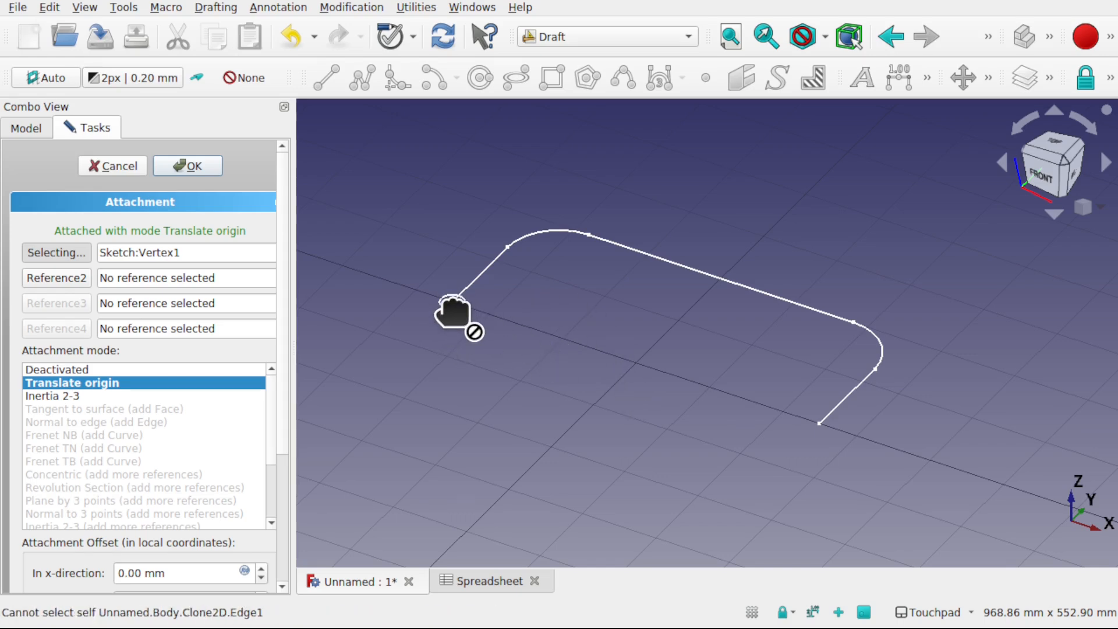
left_click(54, 279)
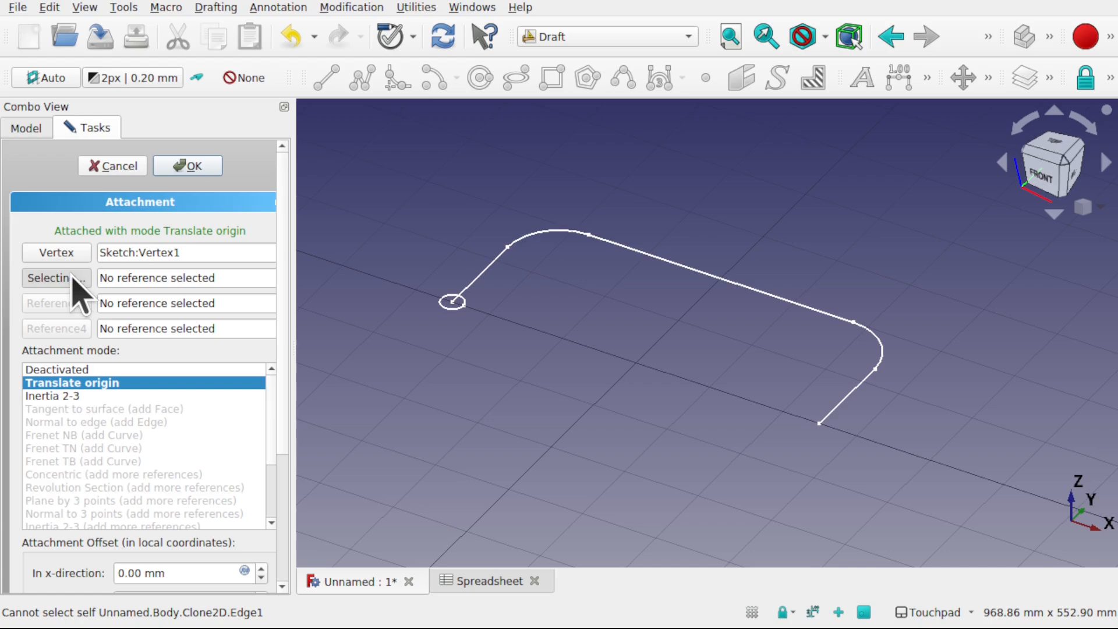
left_click(483, 276)
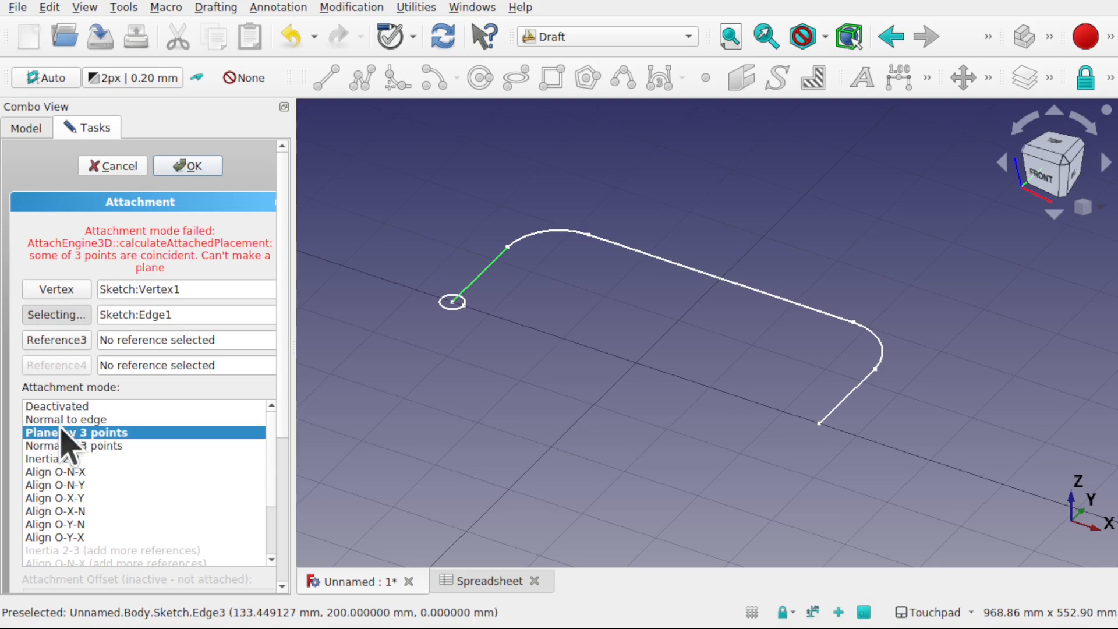
left_click(84, 420)
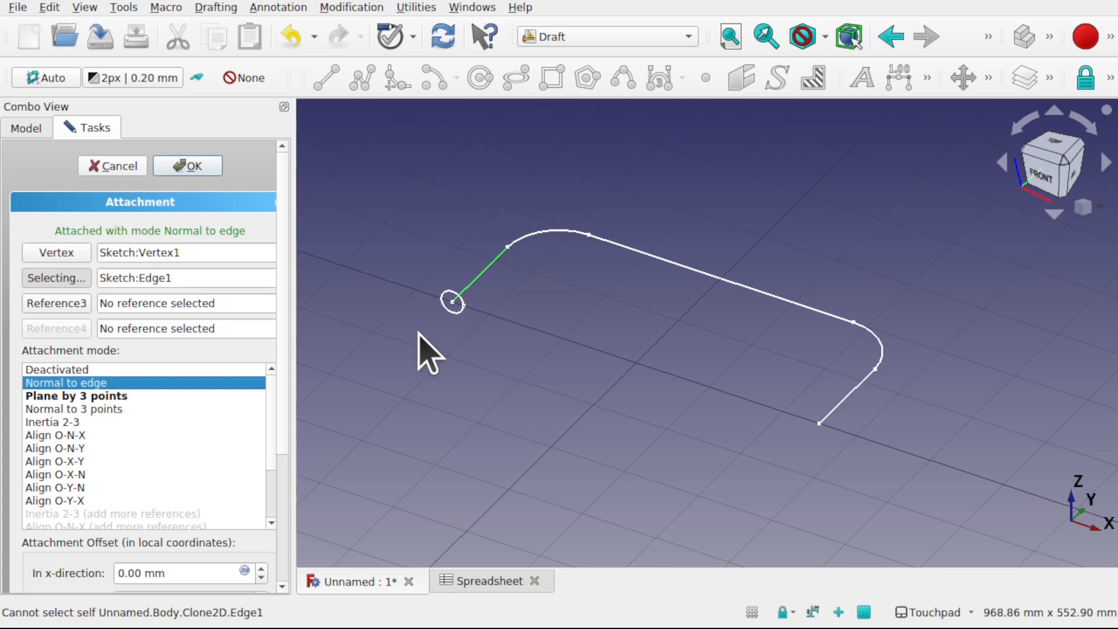
left_click(186, 166)
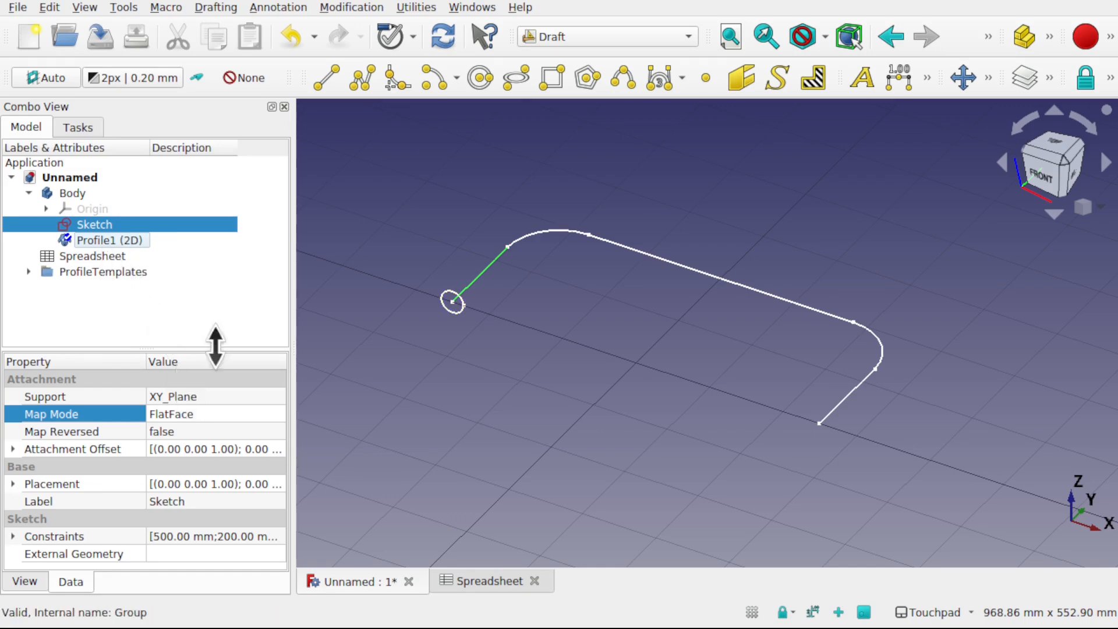
Step: Hide the Draft grid and switch to the Part Design workbench
left_click(752, 617)
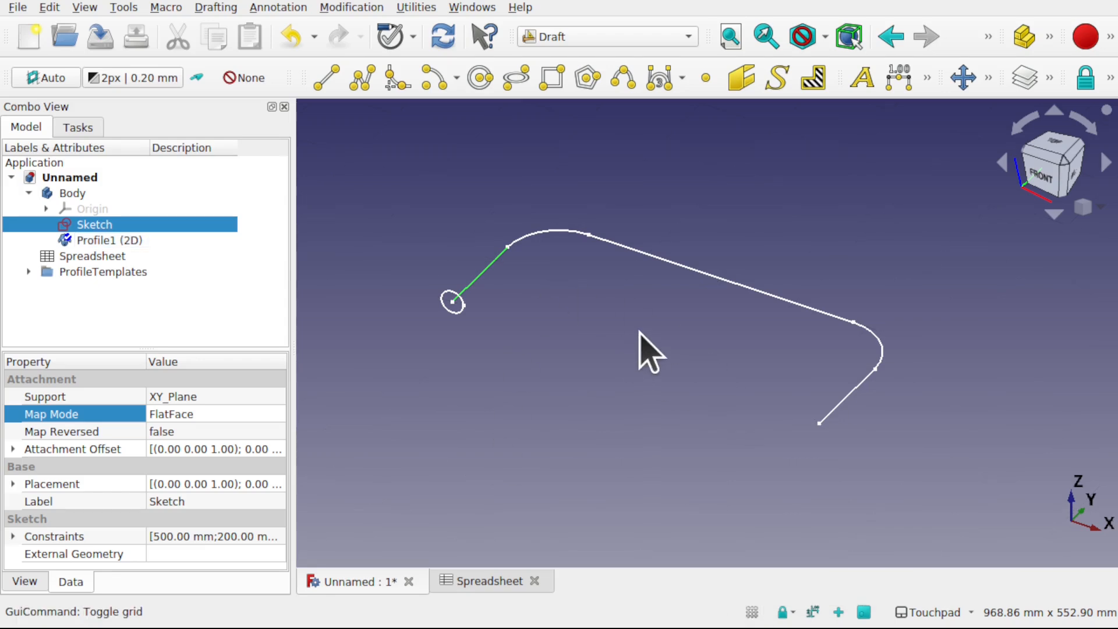
left_click(617, 40)
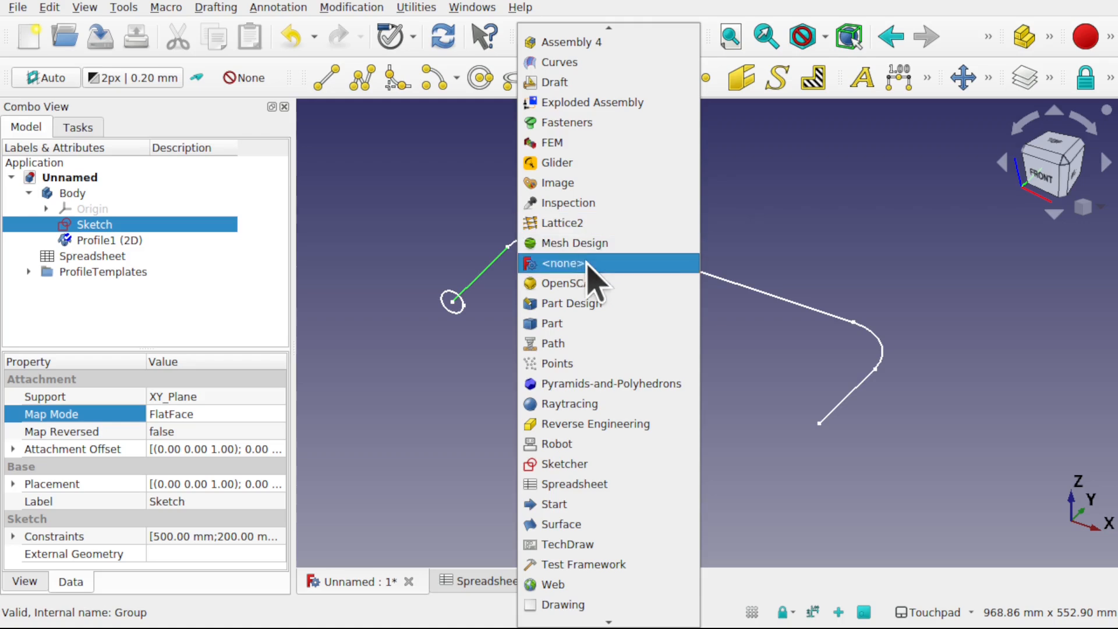
left_click(613, 303)
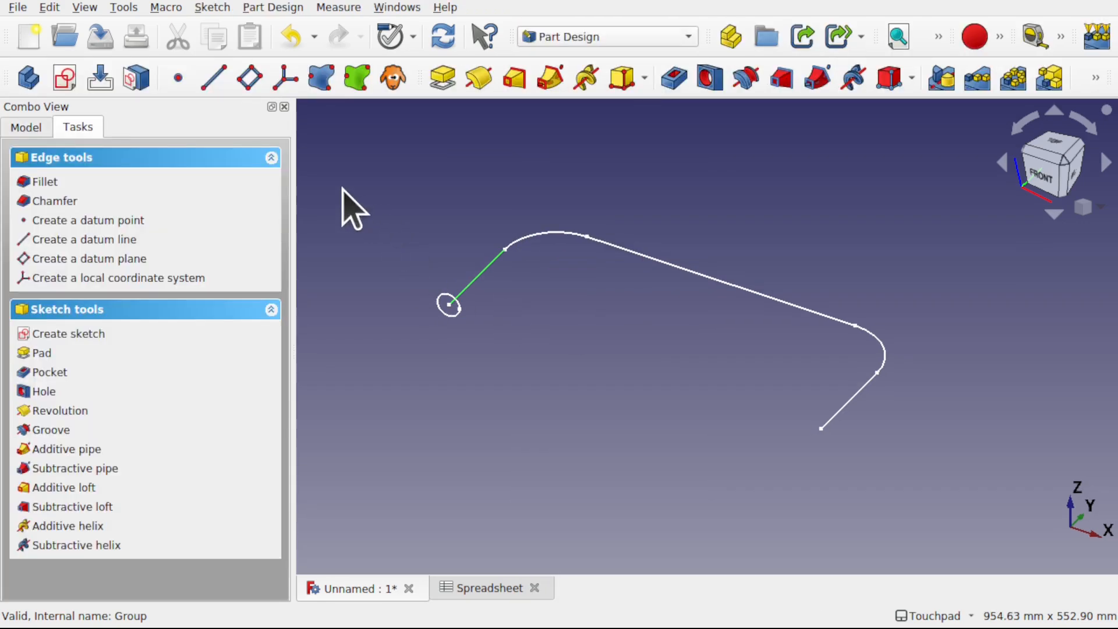
left_click(24, 128)
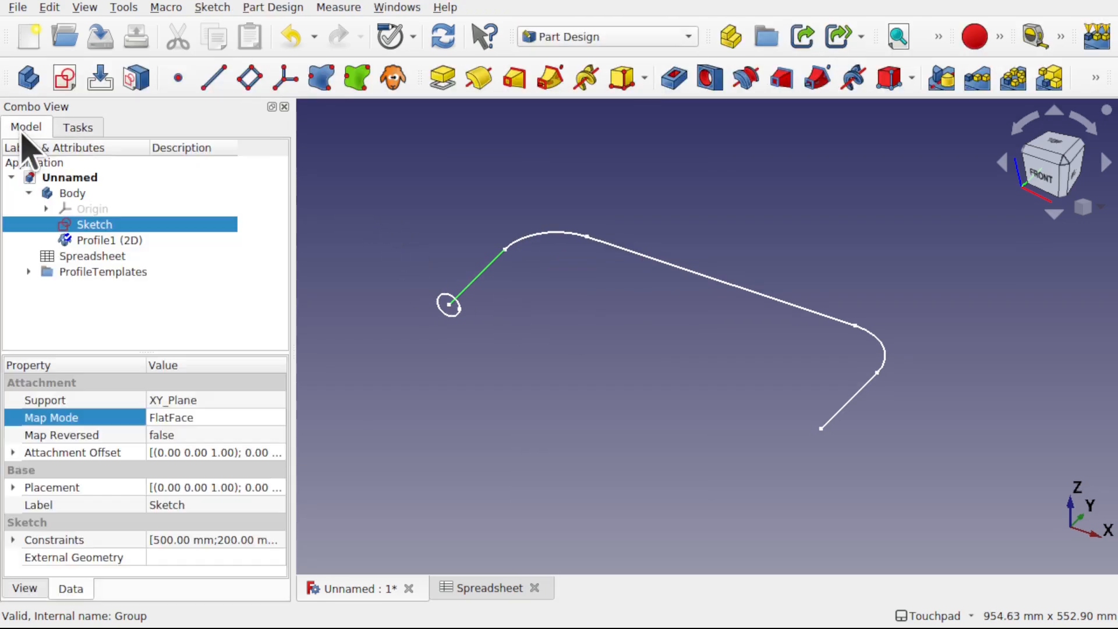
Step: Rename the frame sketch in the body as Path
left_click(106, 257)
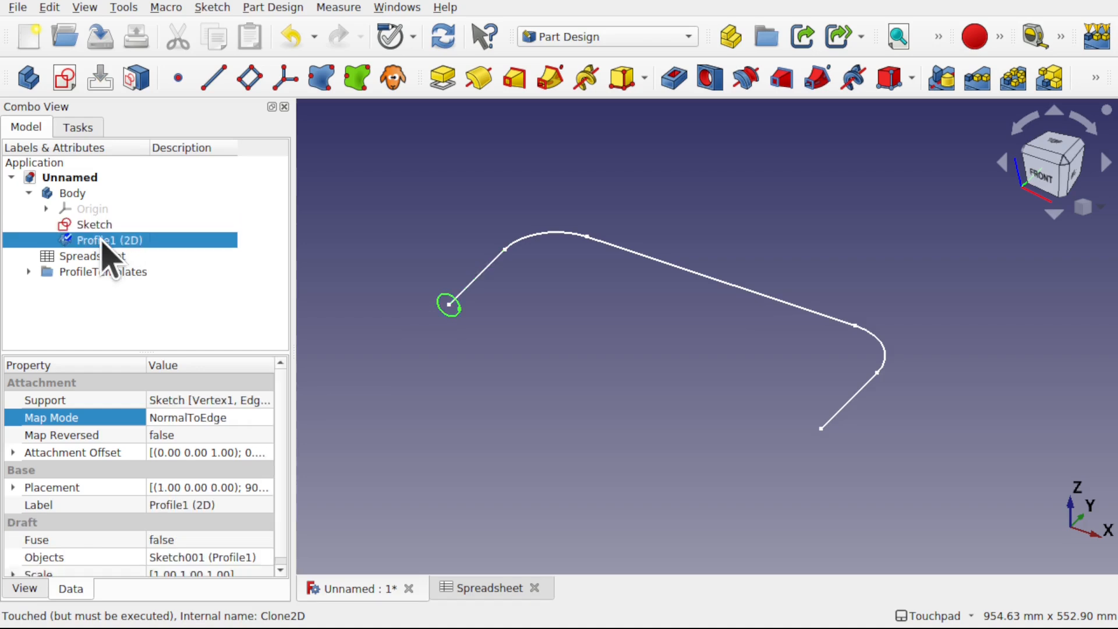
left_click(98, 227)
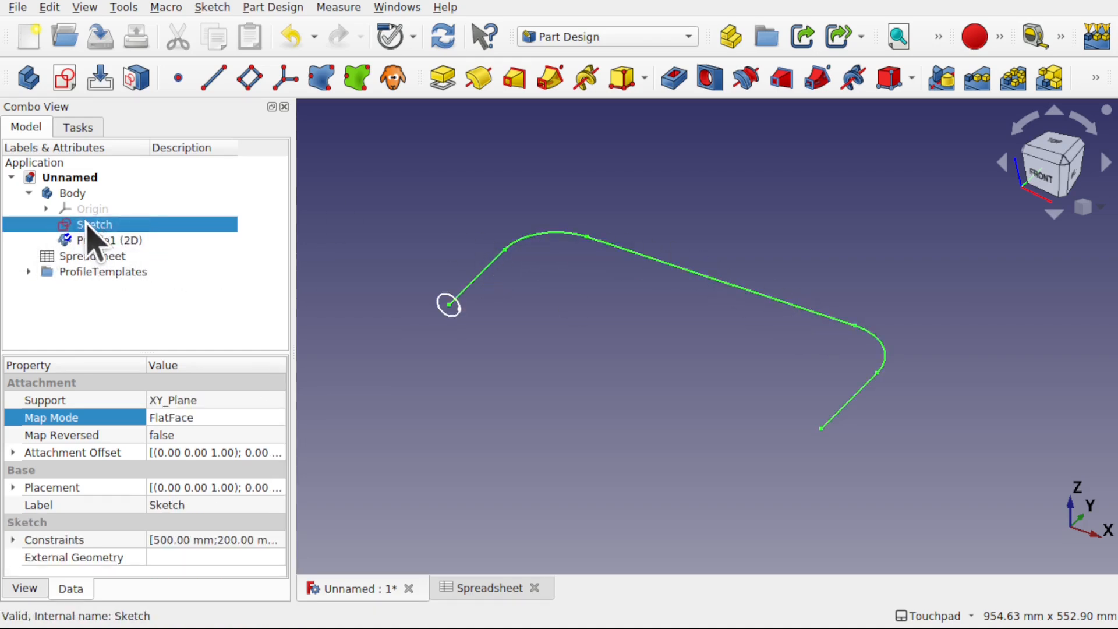
right_click(88, 225)
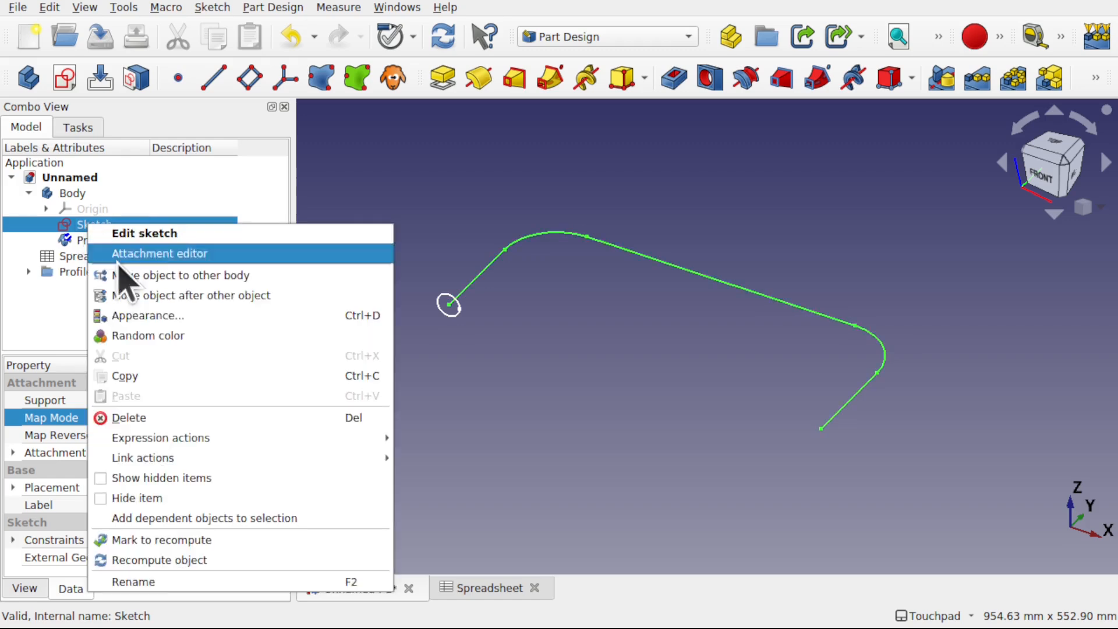
left_click(162, 579)
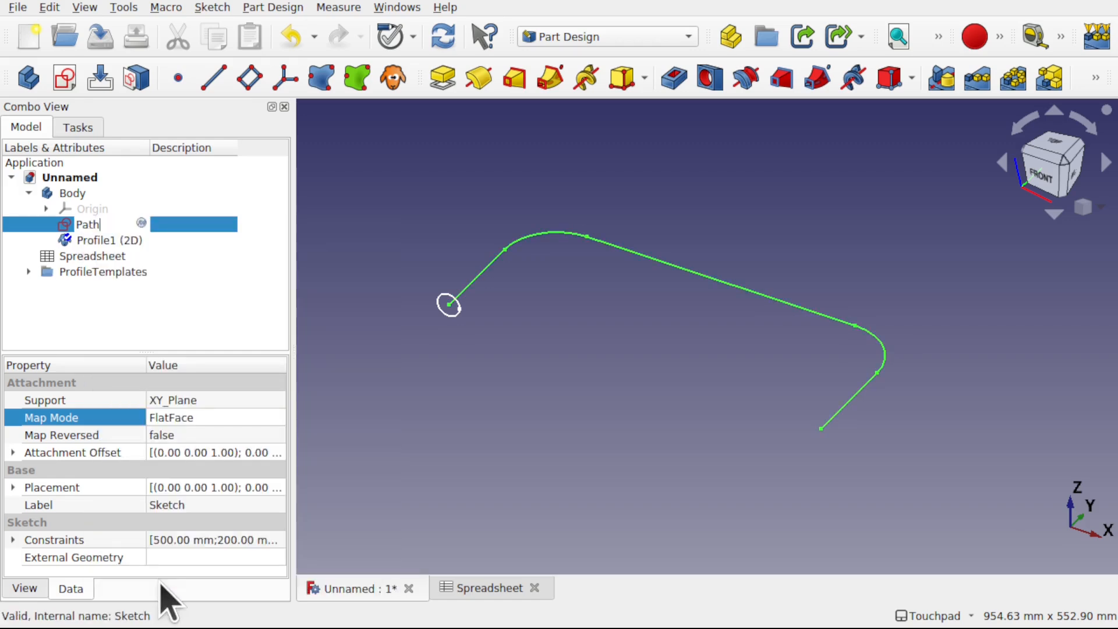
key("Return")
left_click(473, 348)
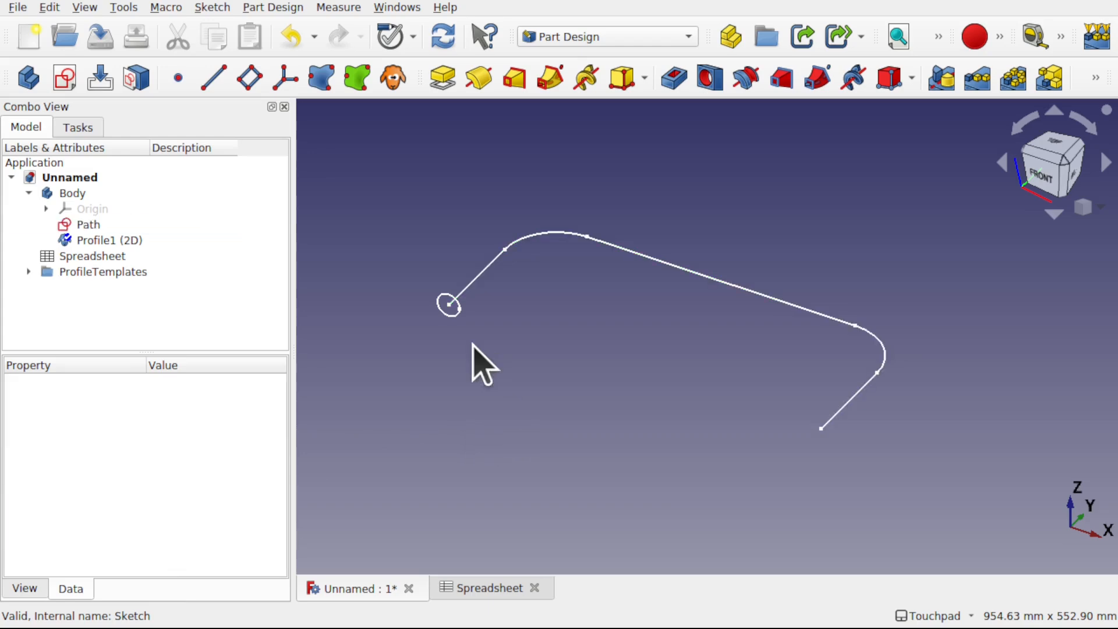
Step: Create an additive pipe that sweeps the Profile1 clone along the Path sketch
left_click(92, 241)
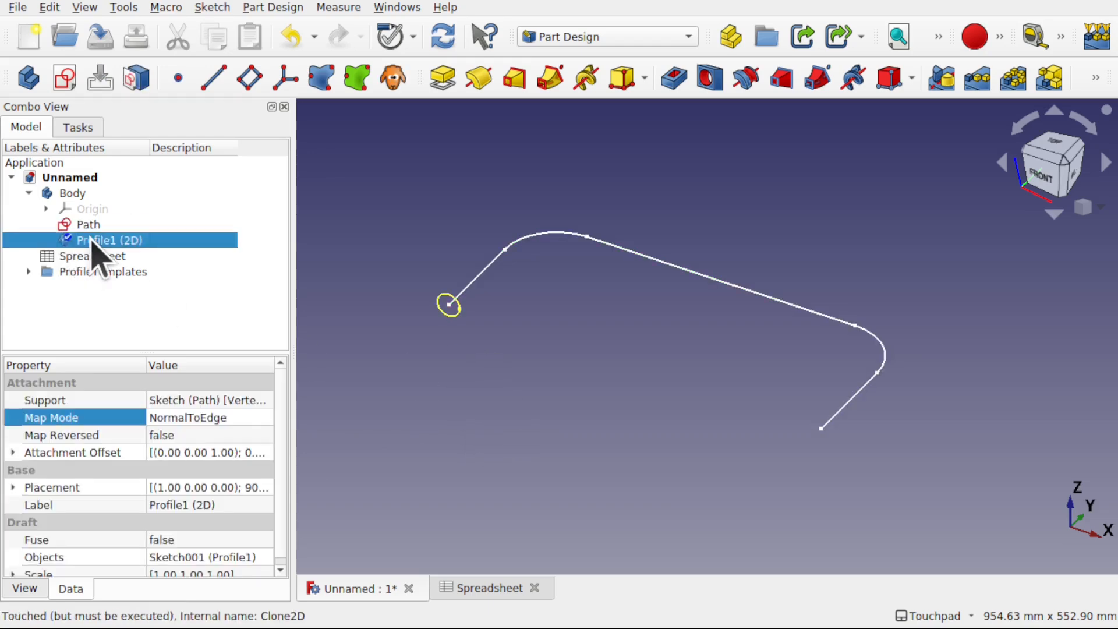
left_click(556, 83)
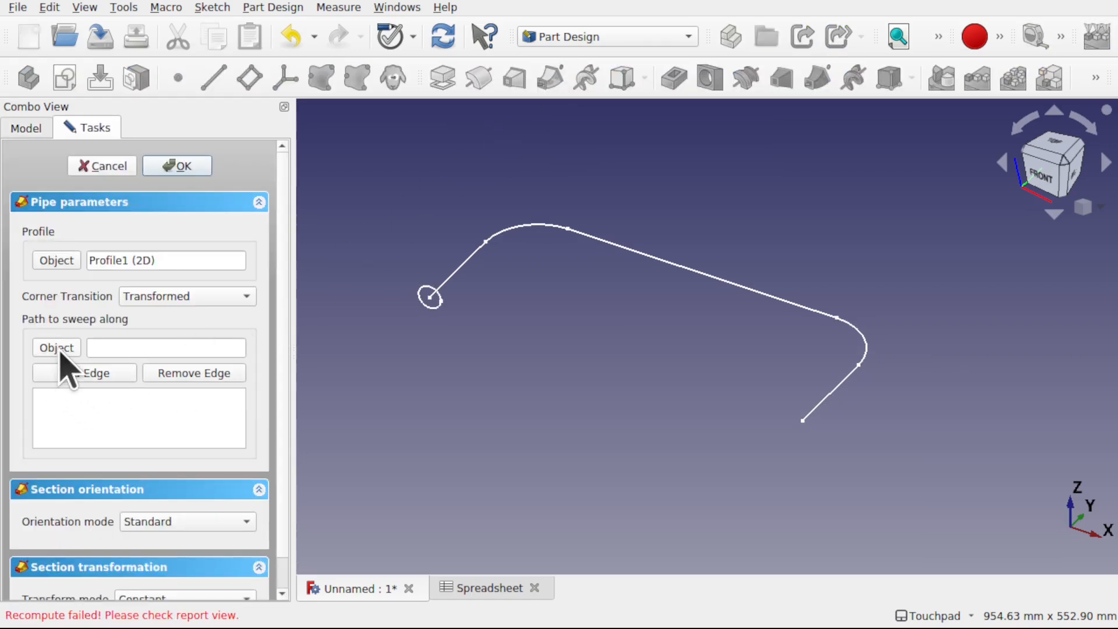
left_click(58, 348)
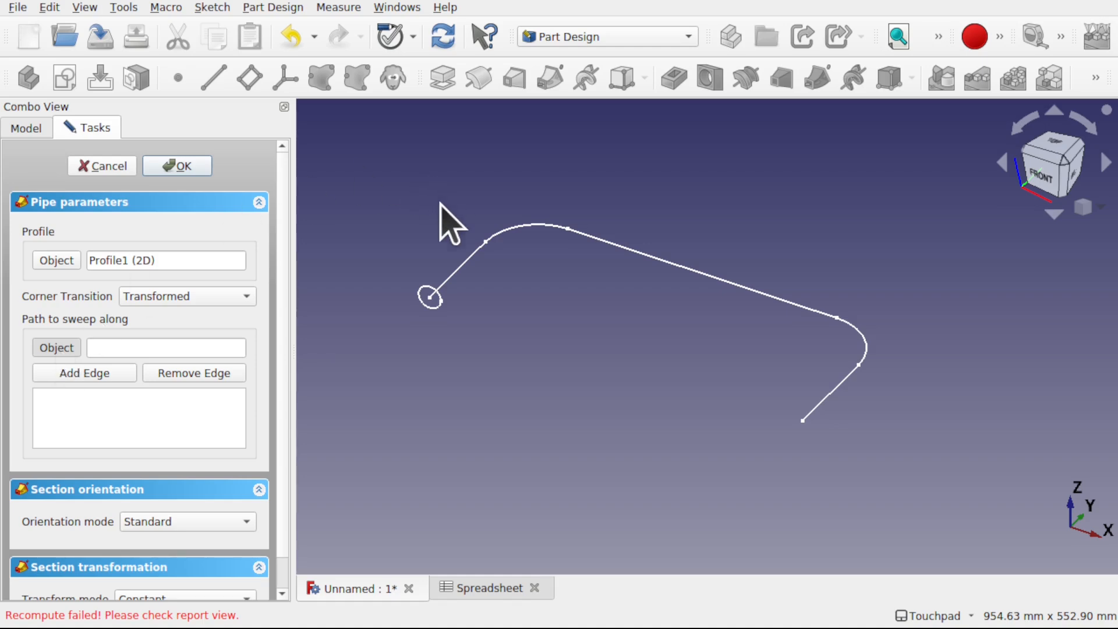
left_click(458, 265)
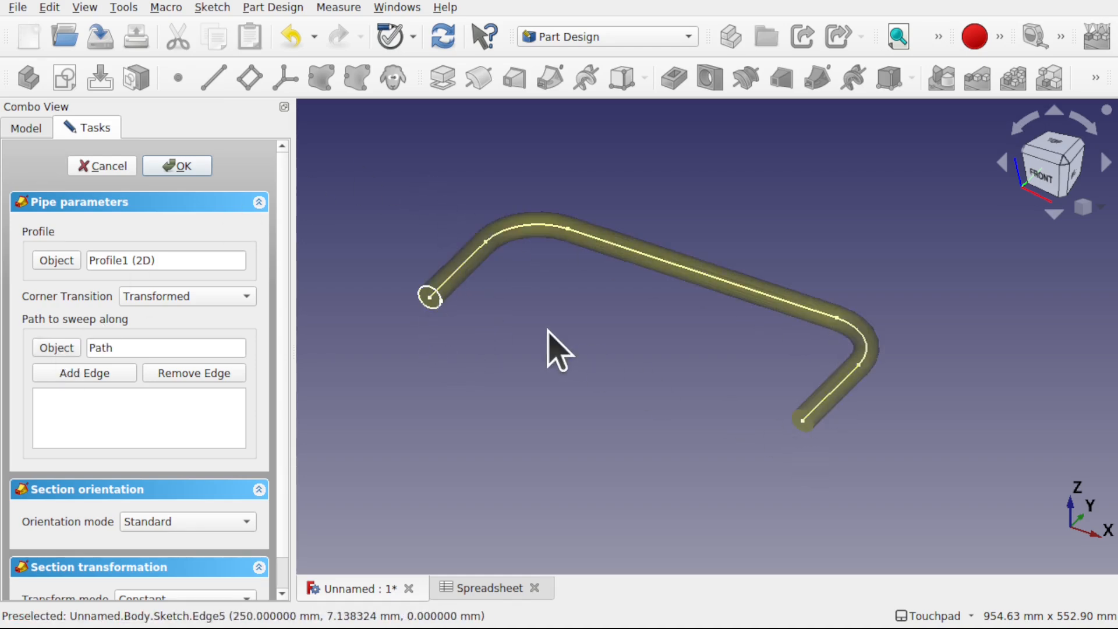
left_click(185, 169)
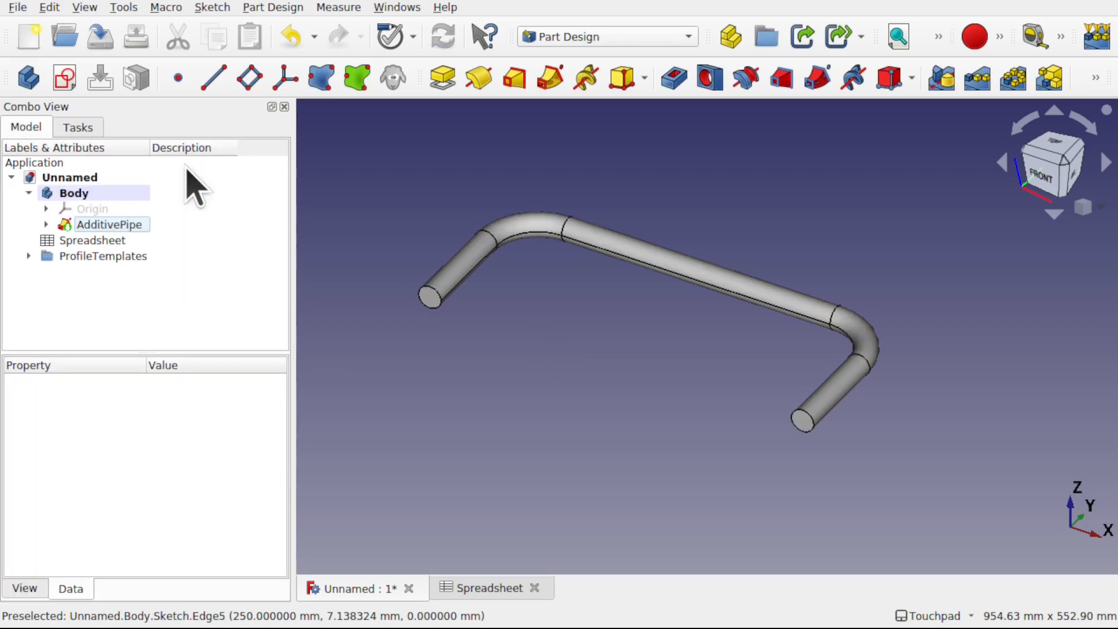
Step: Set SideLength to 300 in the spreadsheet and return to the 3D model to check the gate
left_click_drag(644, 287, 654, 387, "alt")
double_click(113, 240)
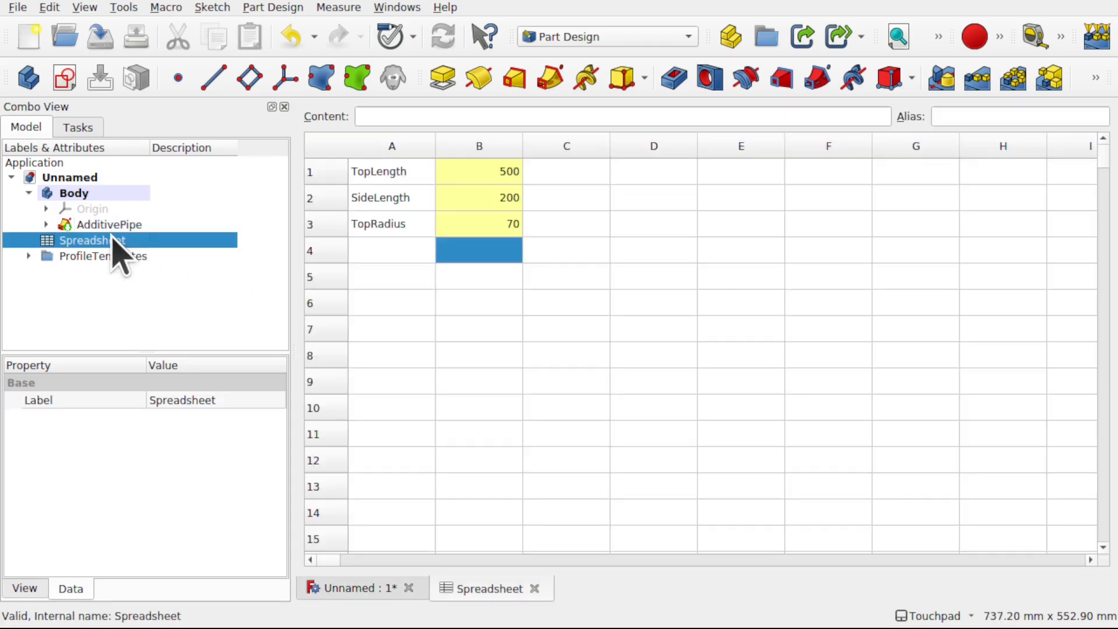
left_click(501, 200)
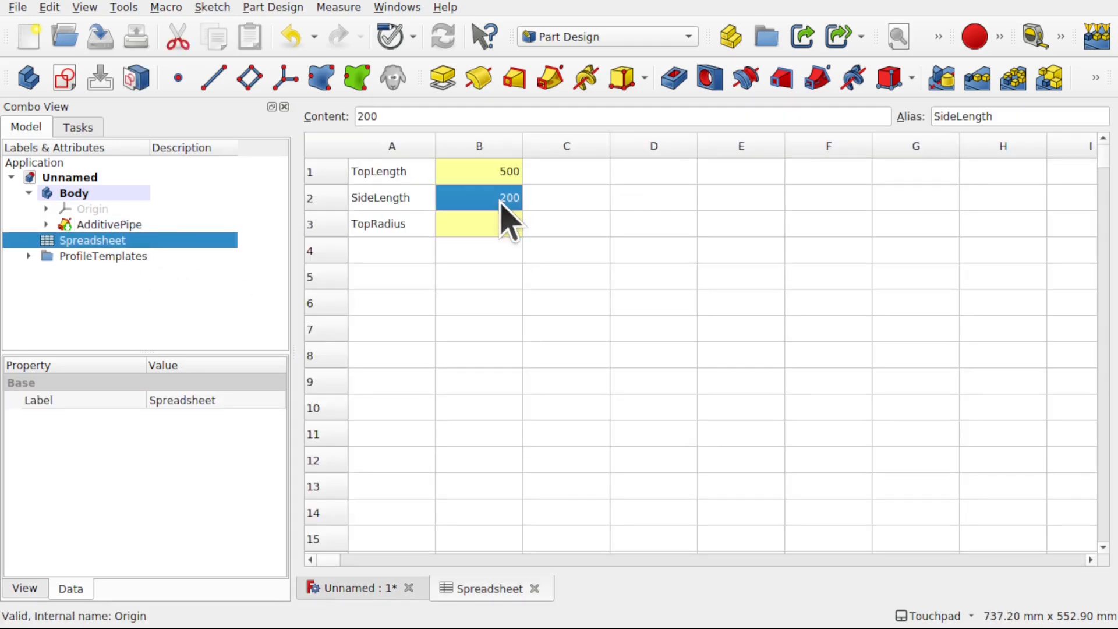
double_click(501, 200)
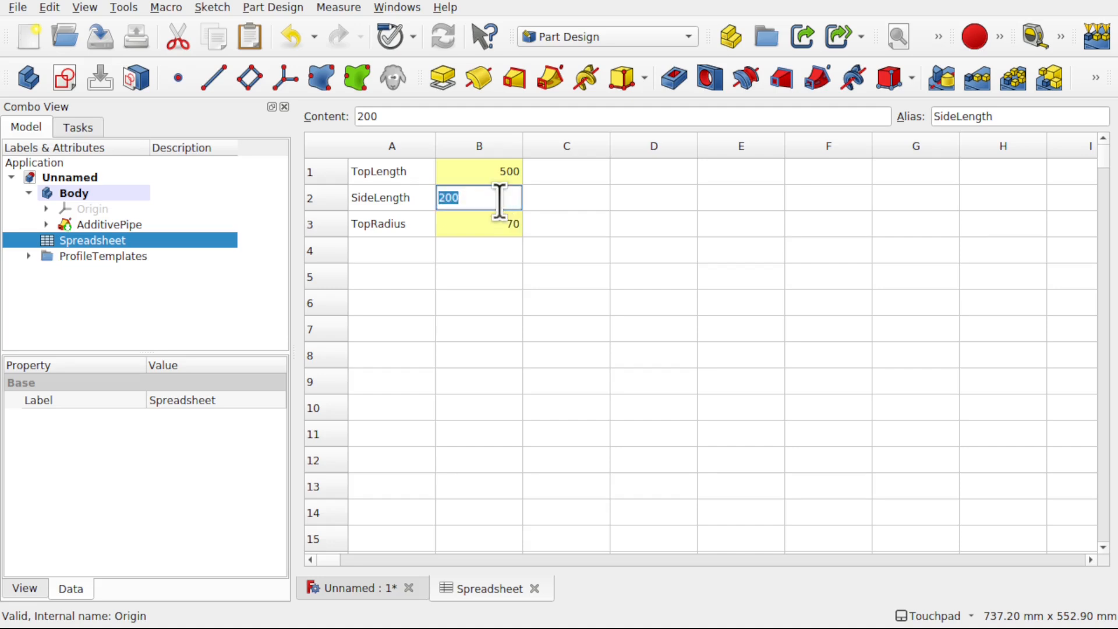
type("300")
key("Return")
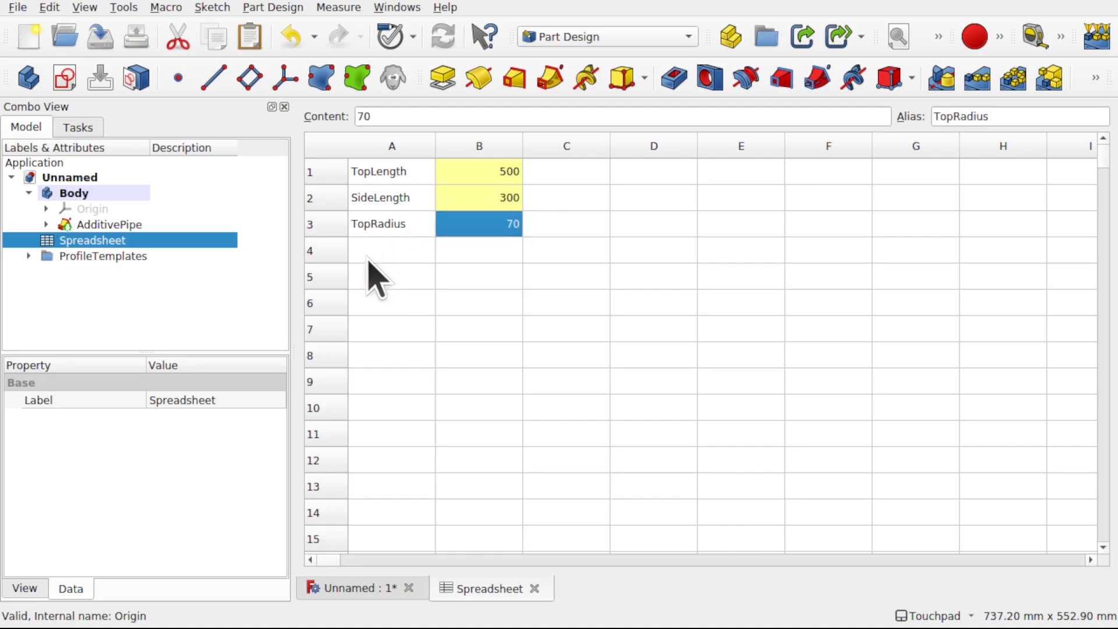
left_click(358, 600)
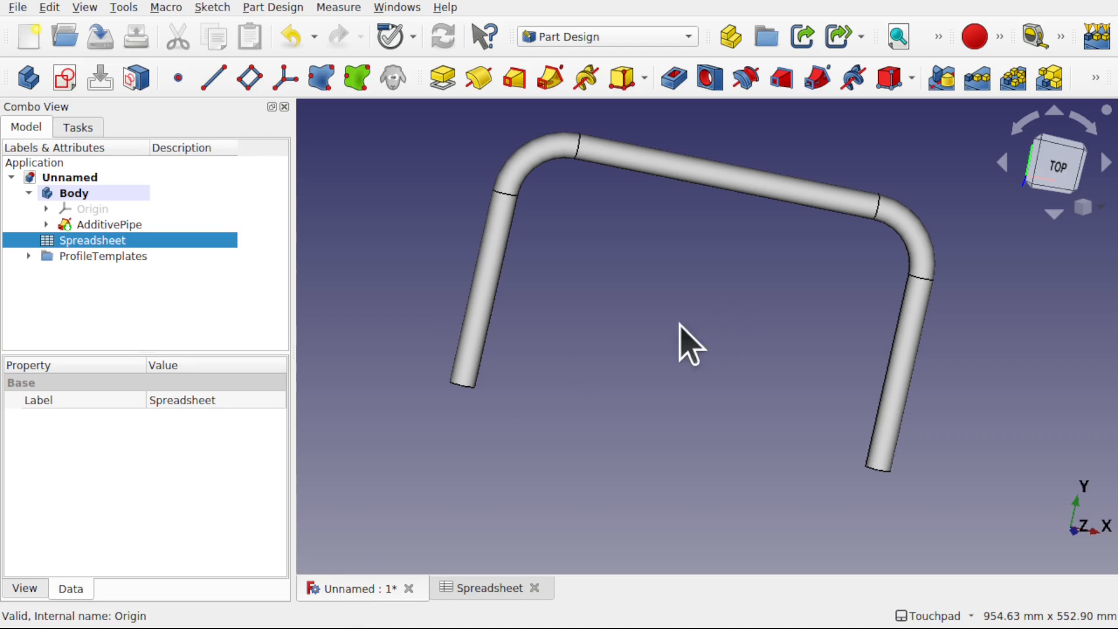
left_click_drag(658, 382, 667, 300, "alt")
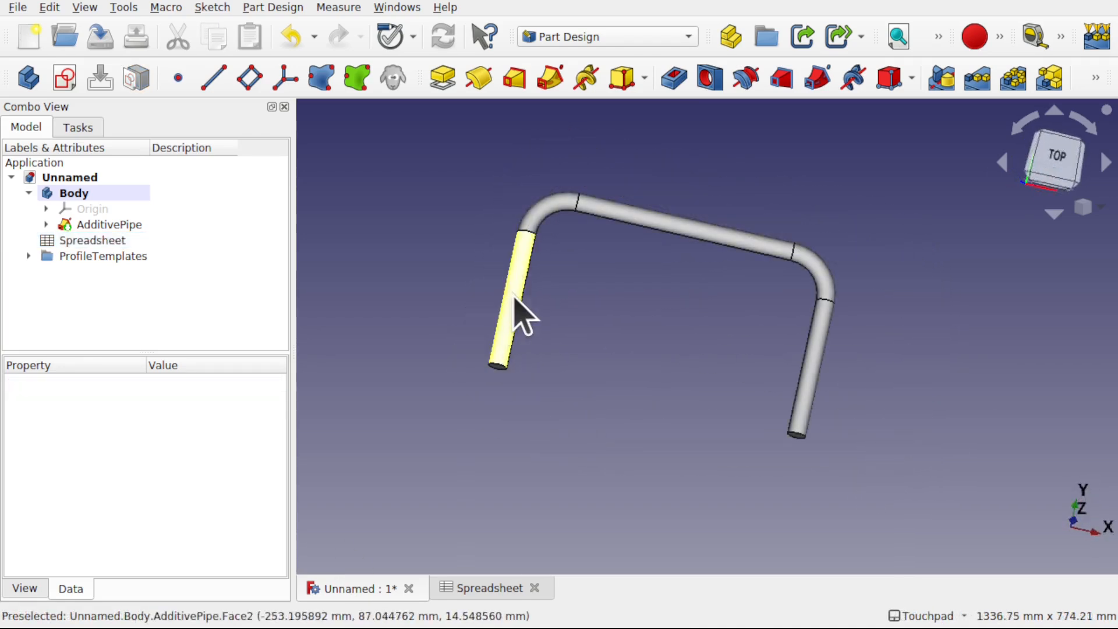
double_click(119, 242)
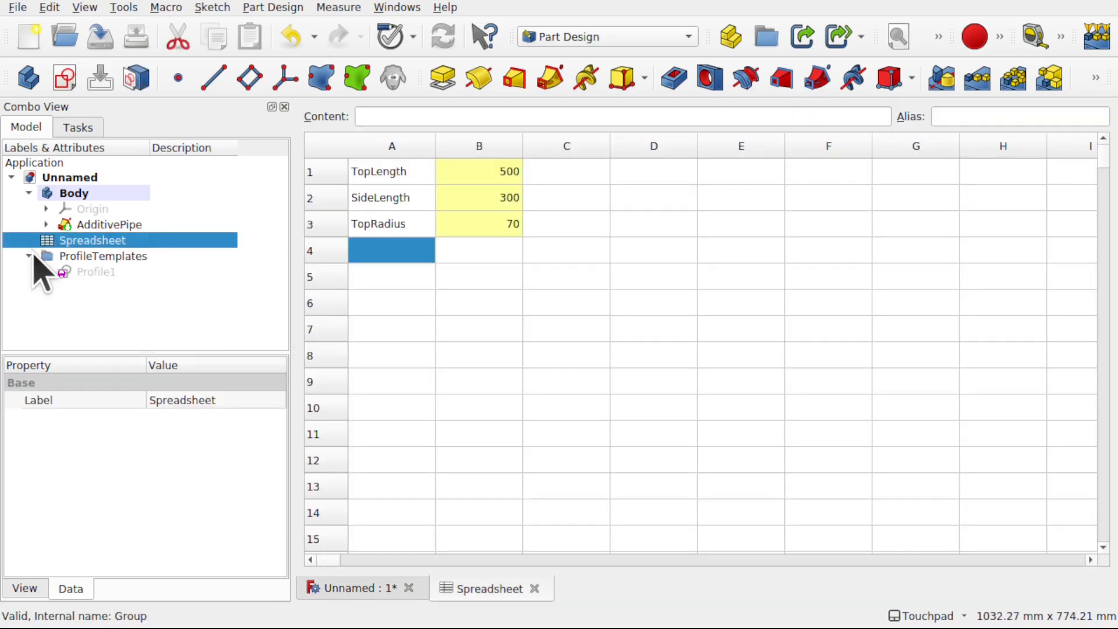
left_click(105, 275)
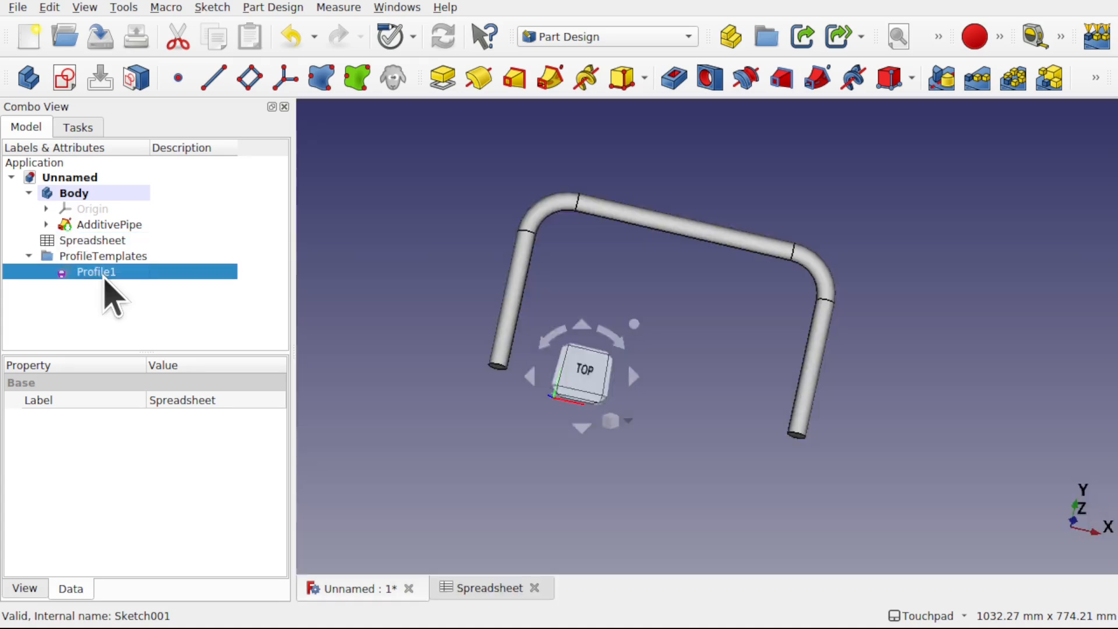
left_click(592, 349)
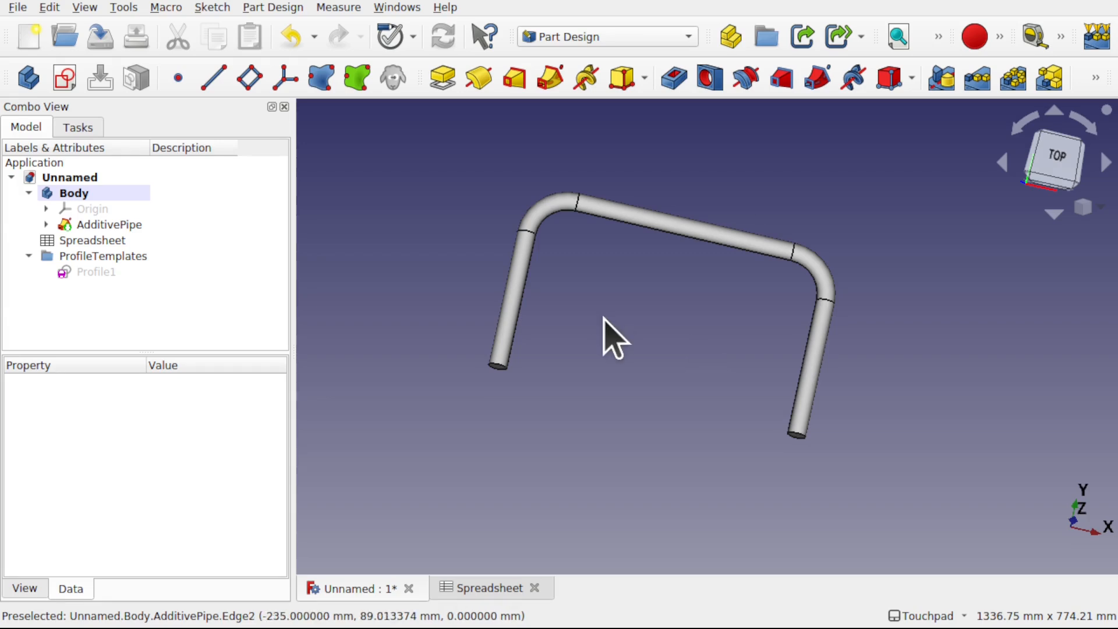
Step: Create a new sketch on the body's XY plane
right_click(78, 198)
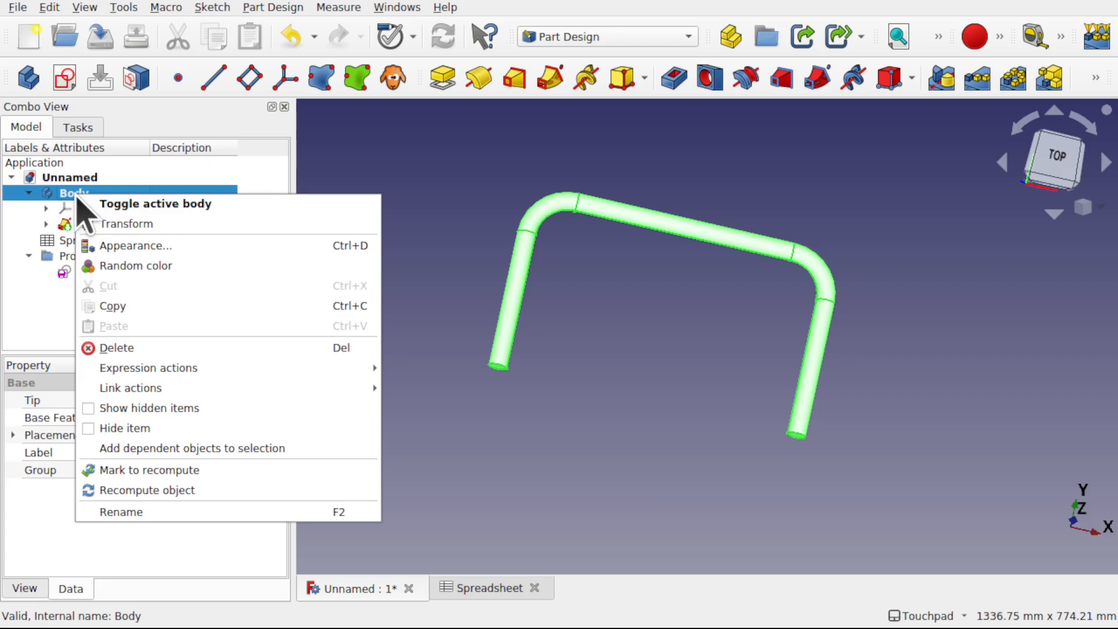
left_click(589, 343)
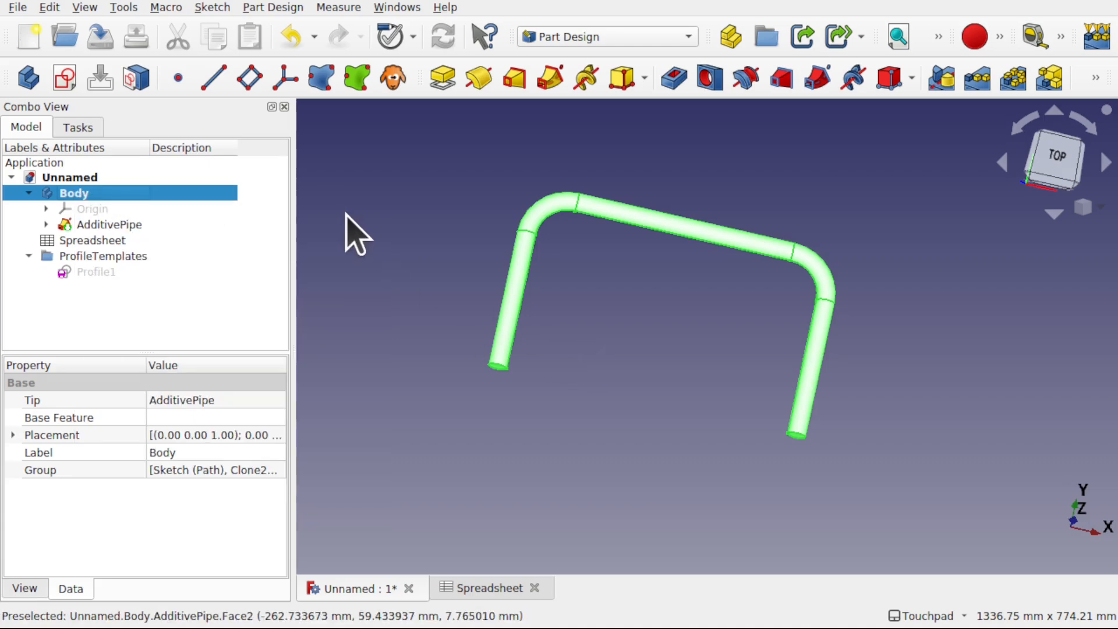
left_click(67, 80)
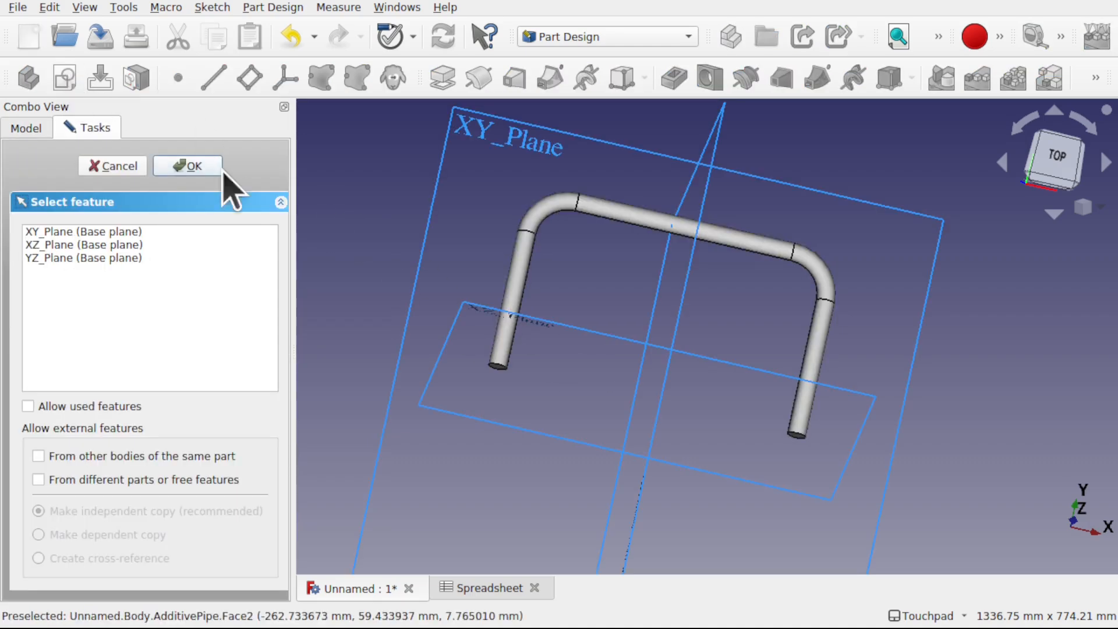
left_click(74, 233)
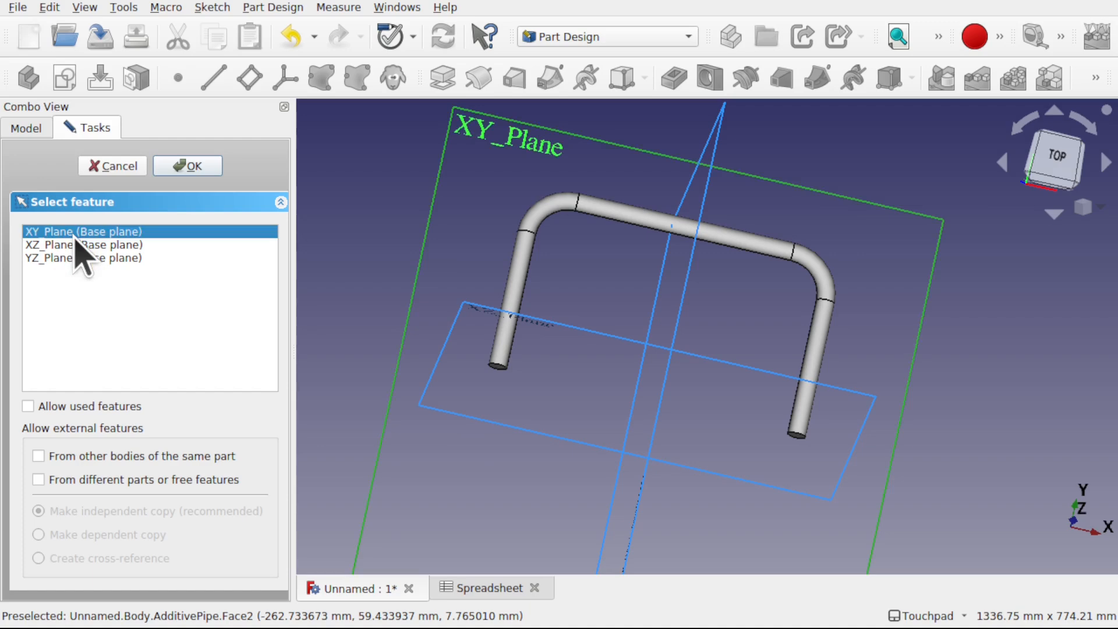
left_click(194, 167)
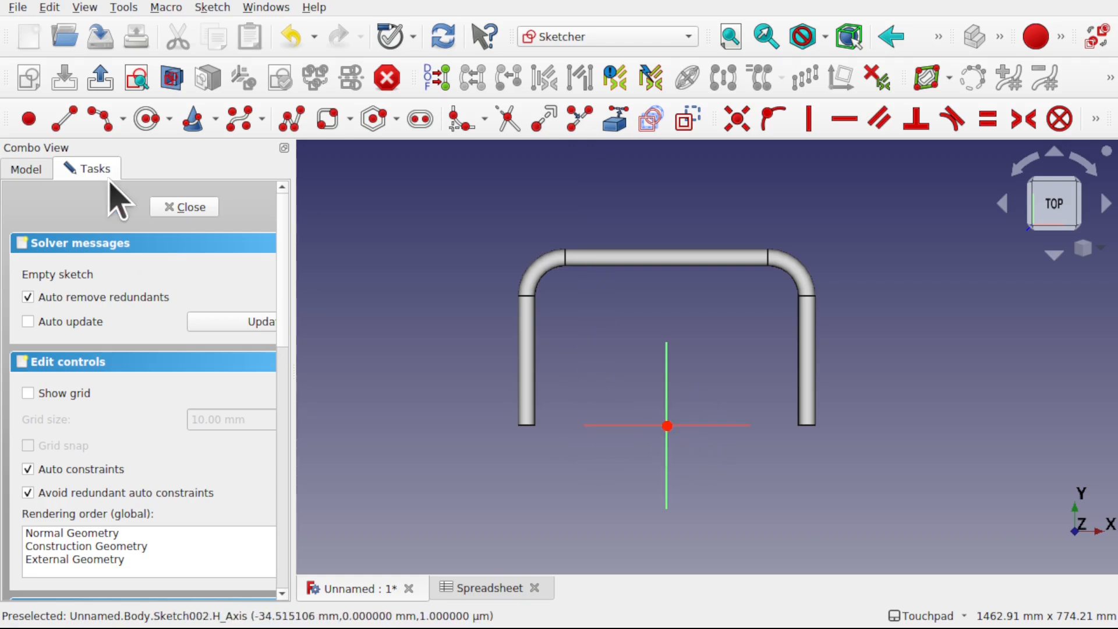
Step: Draw a vertical line about 122 mm long upward from the sketch origin
left_click(66, 119)
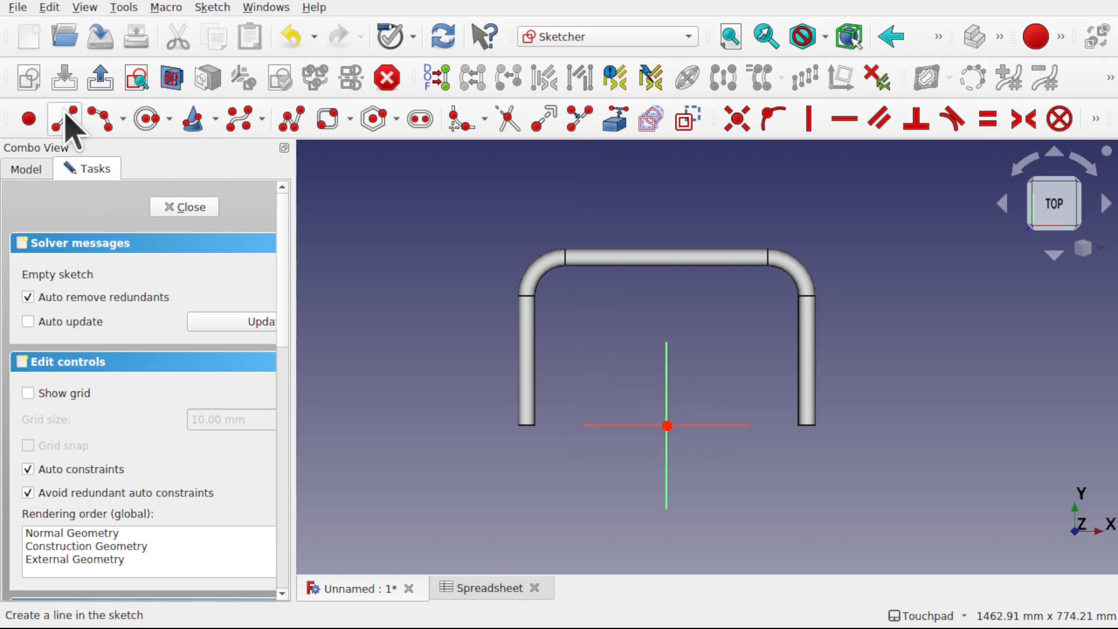
left_click(667, 425)
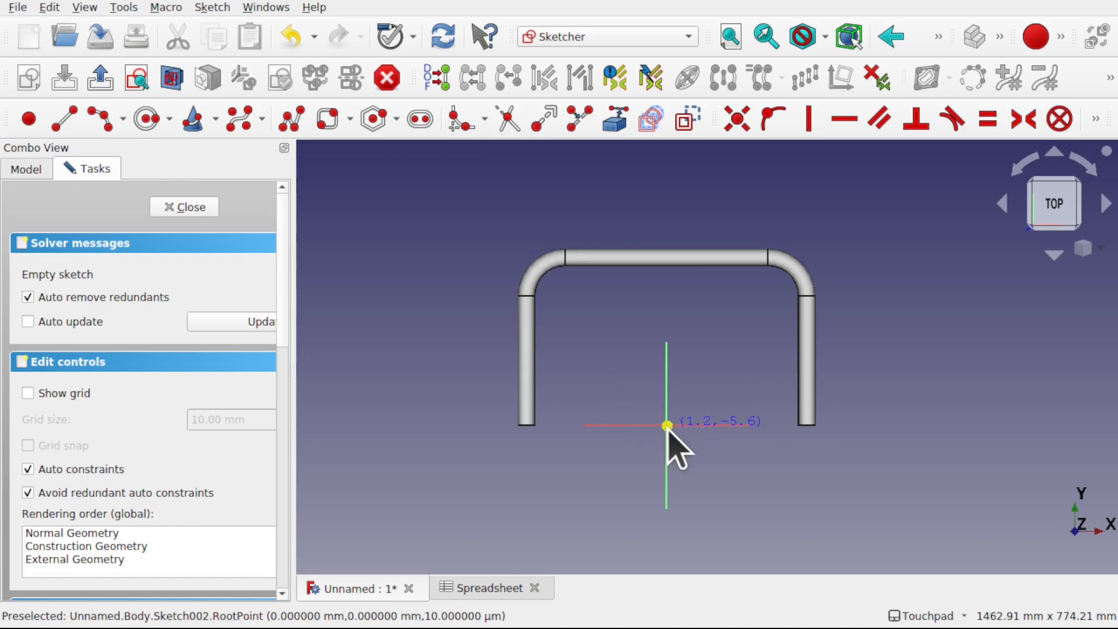
left_click(667, 356)
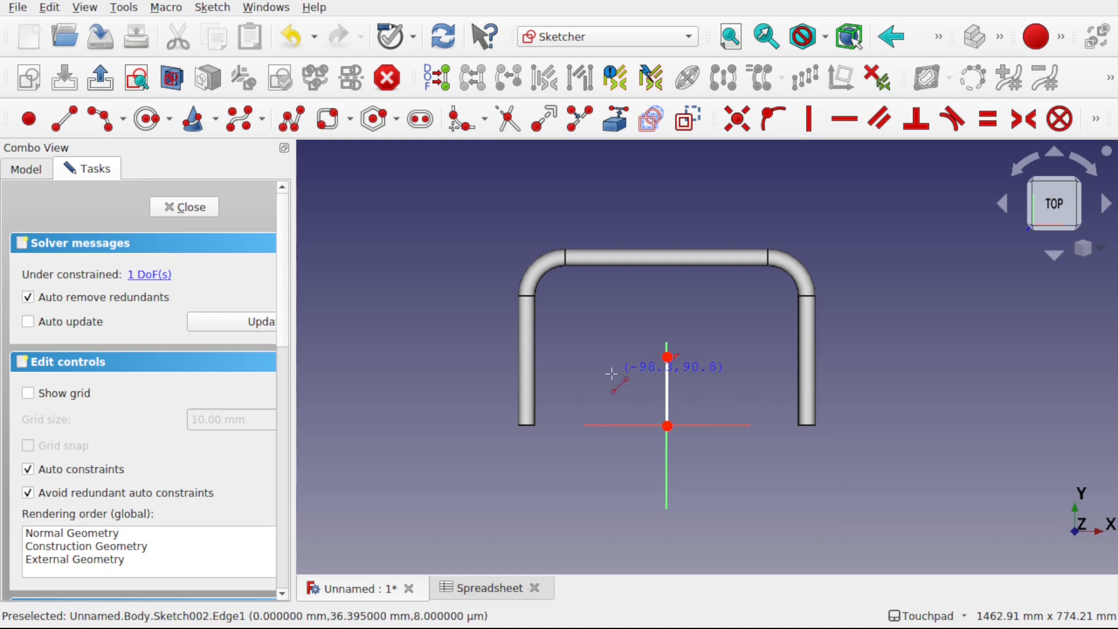
key("Escape")
Step: Constrain the line's vertical length with the formula Spreadsheet.SideLength and close the sketch
left_click(667, 389)
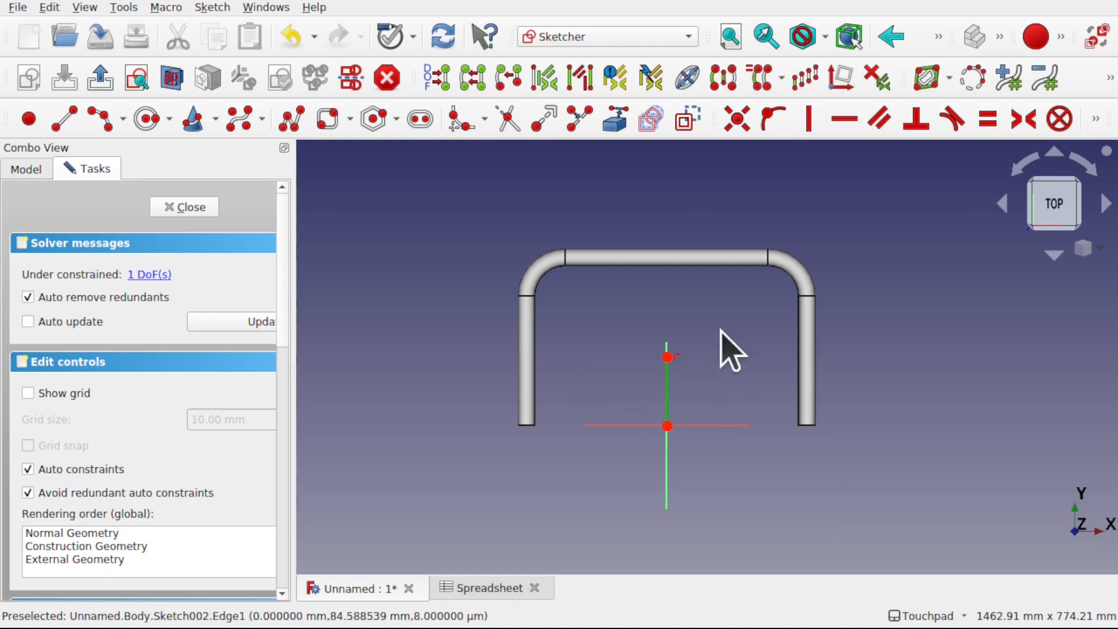
left_click(1095, 122)
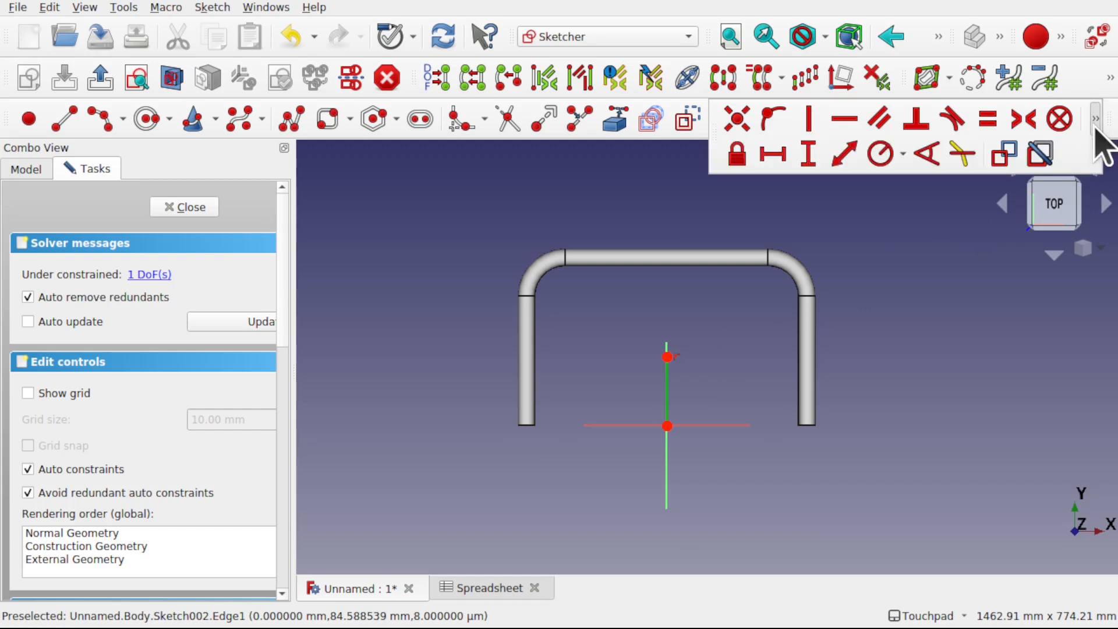
left_click(810, 154)
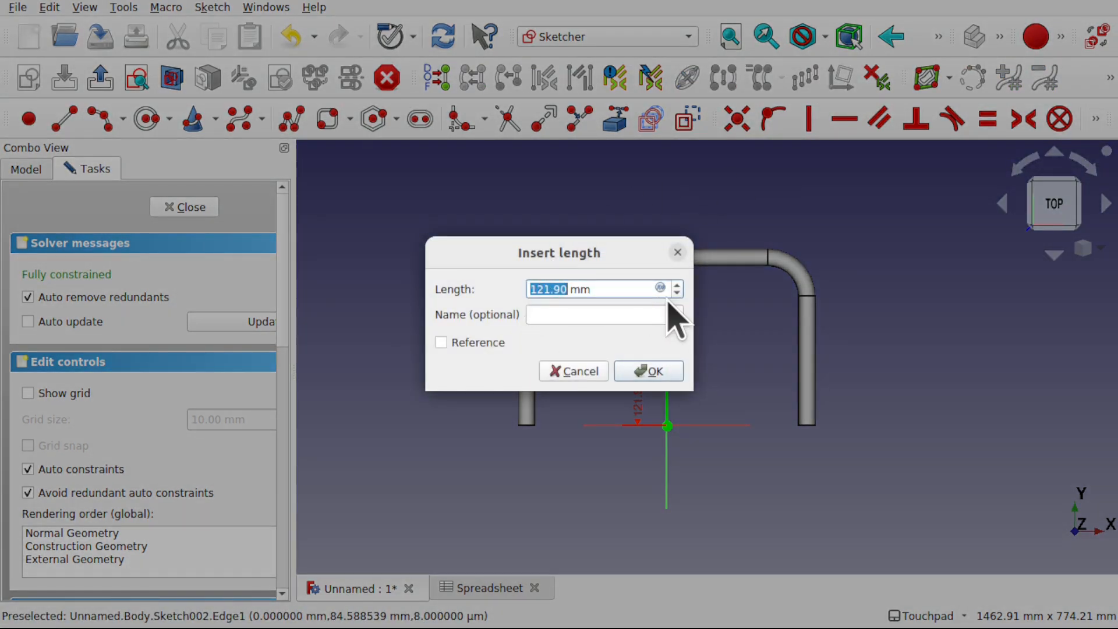
left_click(661, 288)
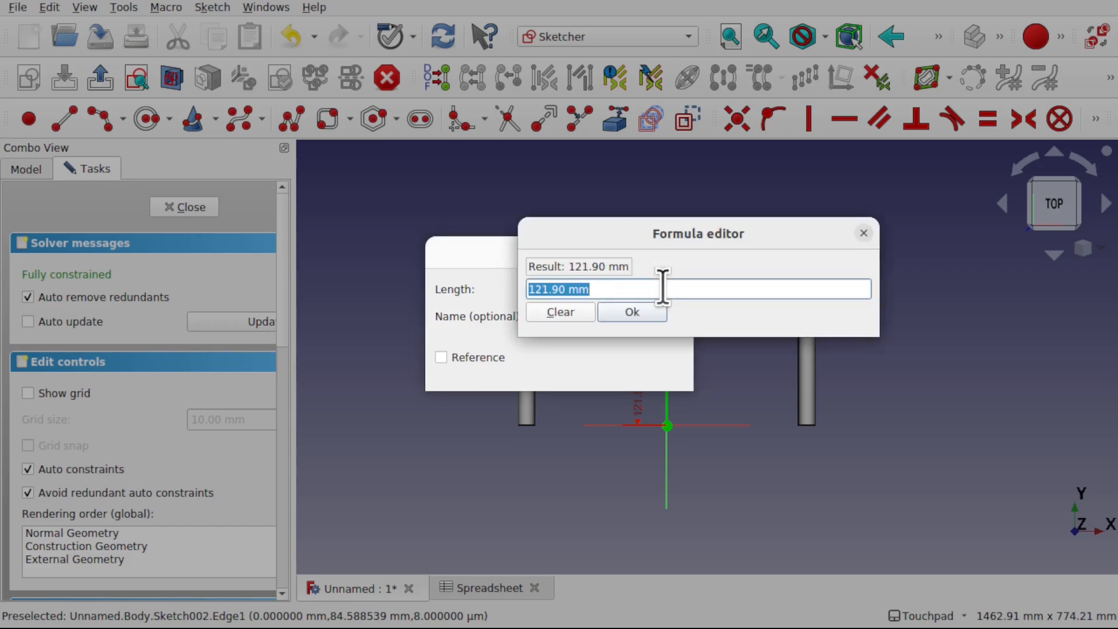
type("sprea")
left_click(608, 305)
type("Sid")
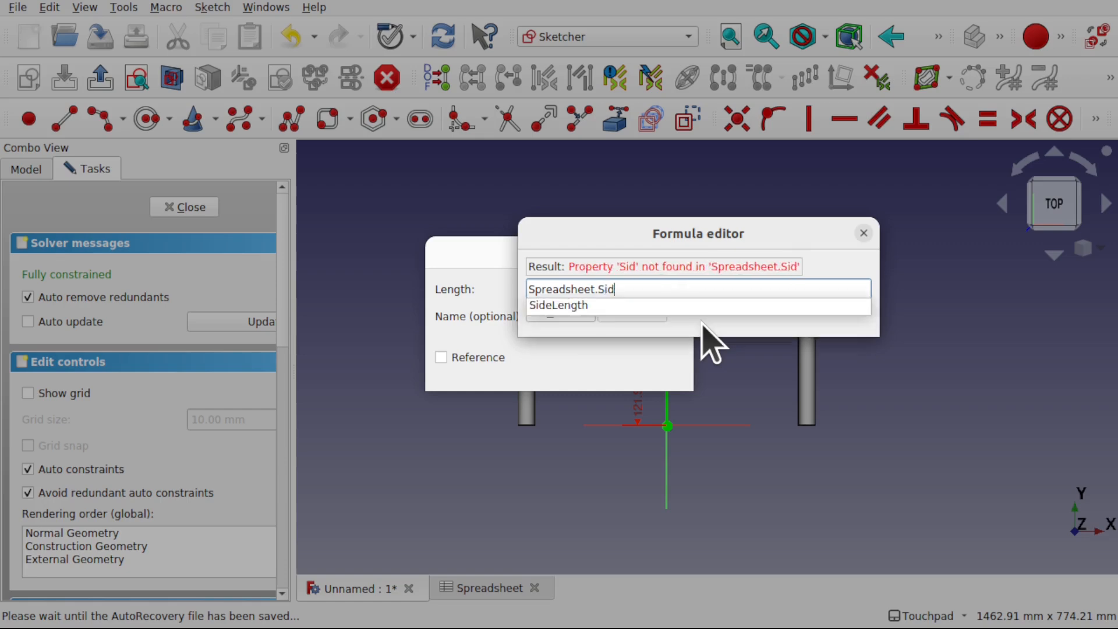
key("Down")
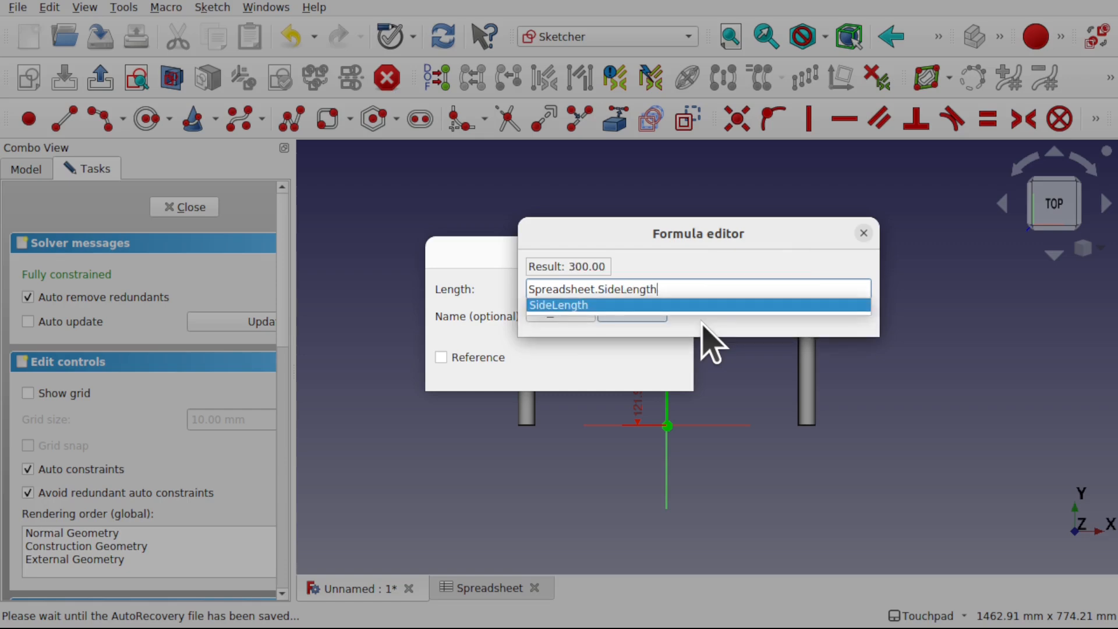
key("Return")
left_click(648, 318)
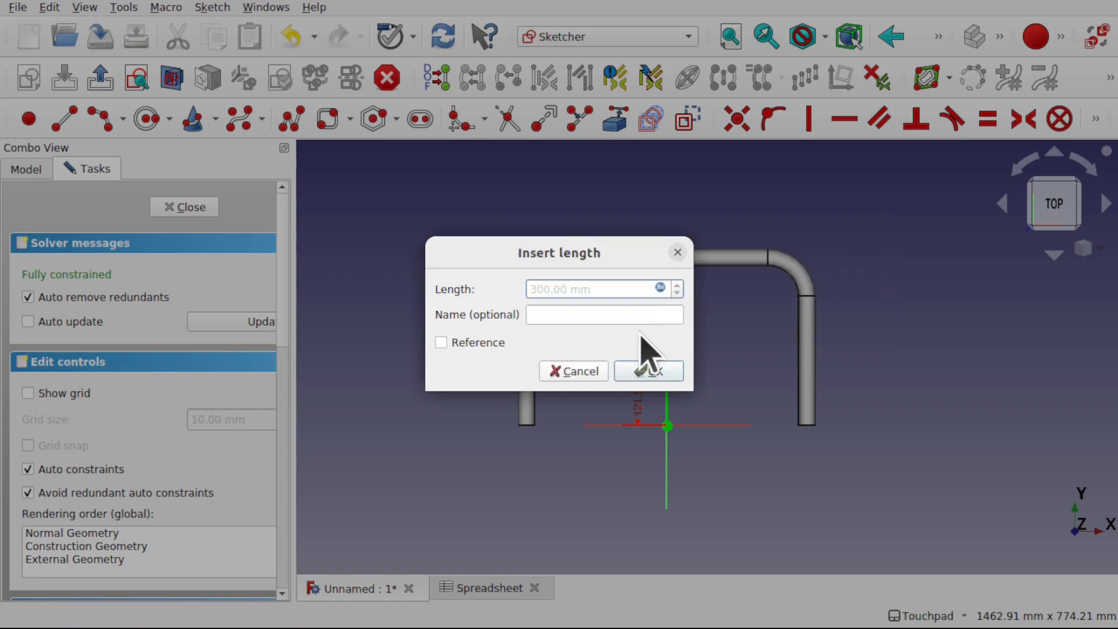
left_click(651, 373)
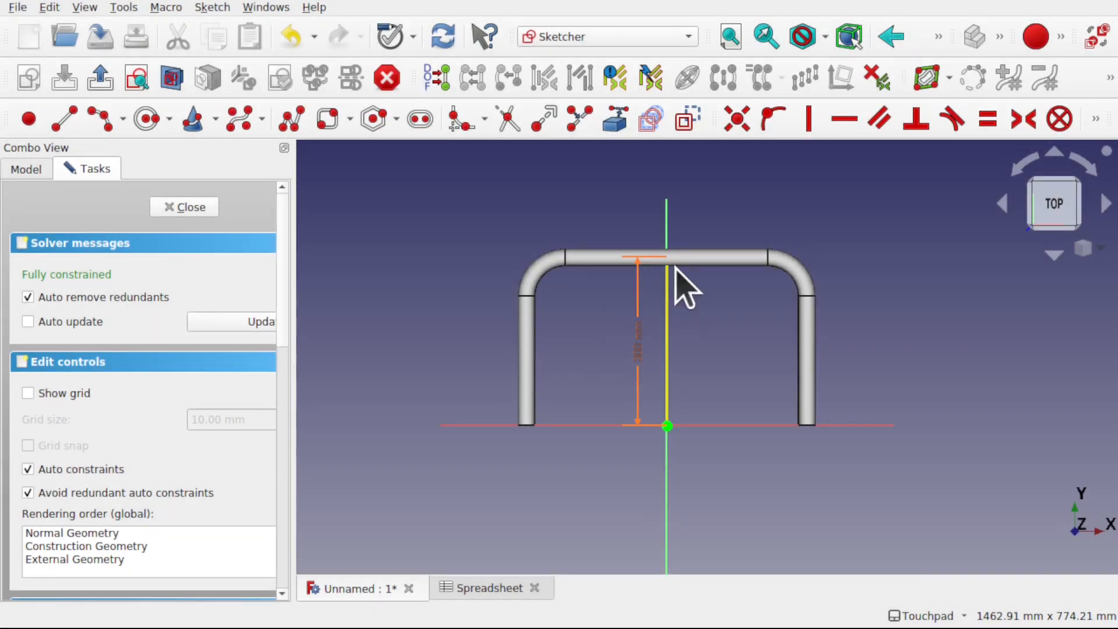
mouse_move(690, 252)
left_mouse_down("shift")
mouse_move(671, 296)
mouse_move(692, 379)
mouse_move(689, 269)
left_mouse_up("shift")
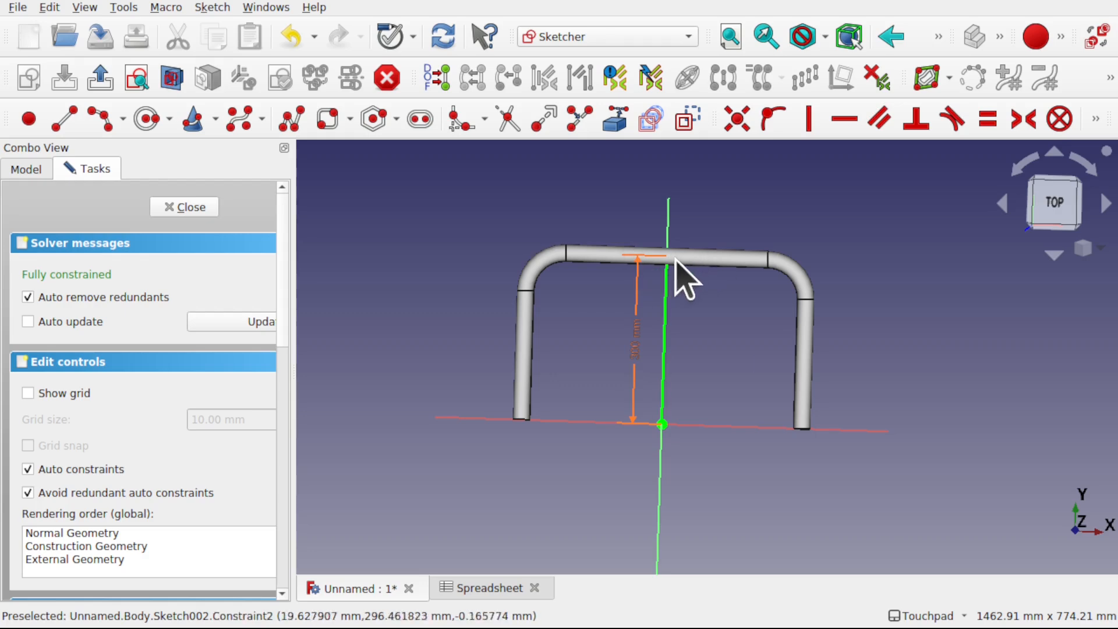
left_click(181, 207)
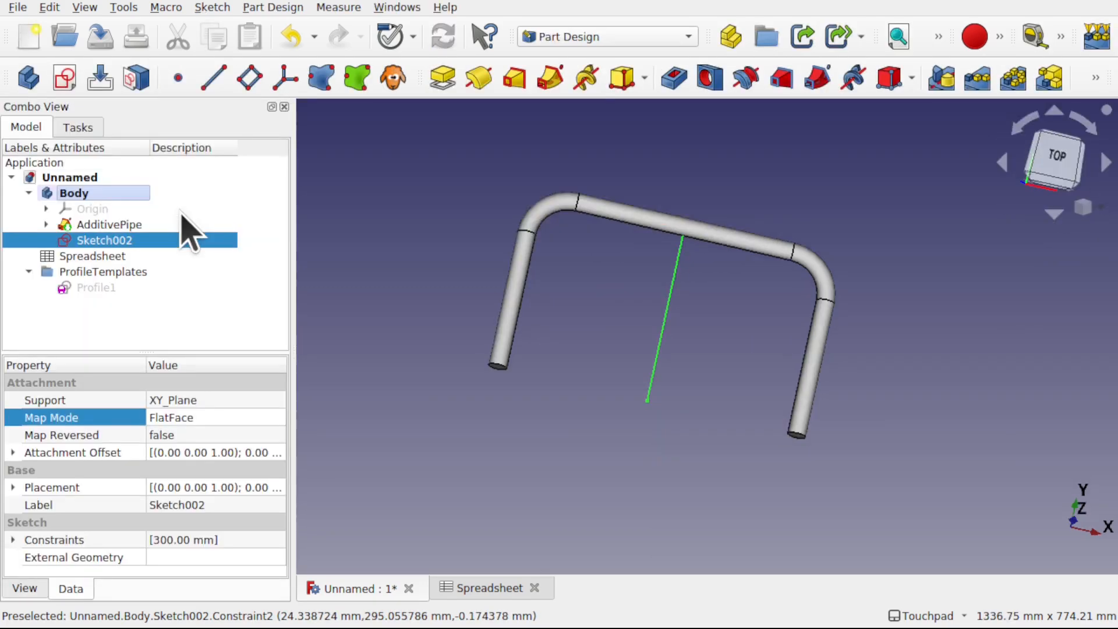
Step: Hide and redisplay the additive pipe to inspect the strut line against the frame
left_click(629, 226)
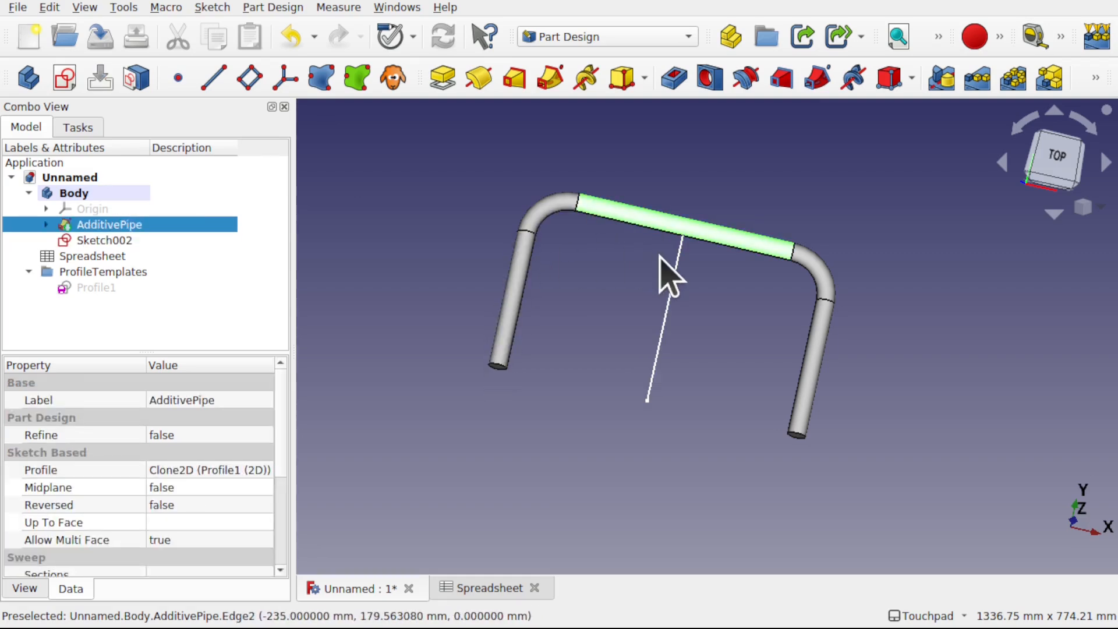
key("space")
key("space")
left_click(760, 406)
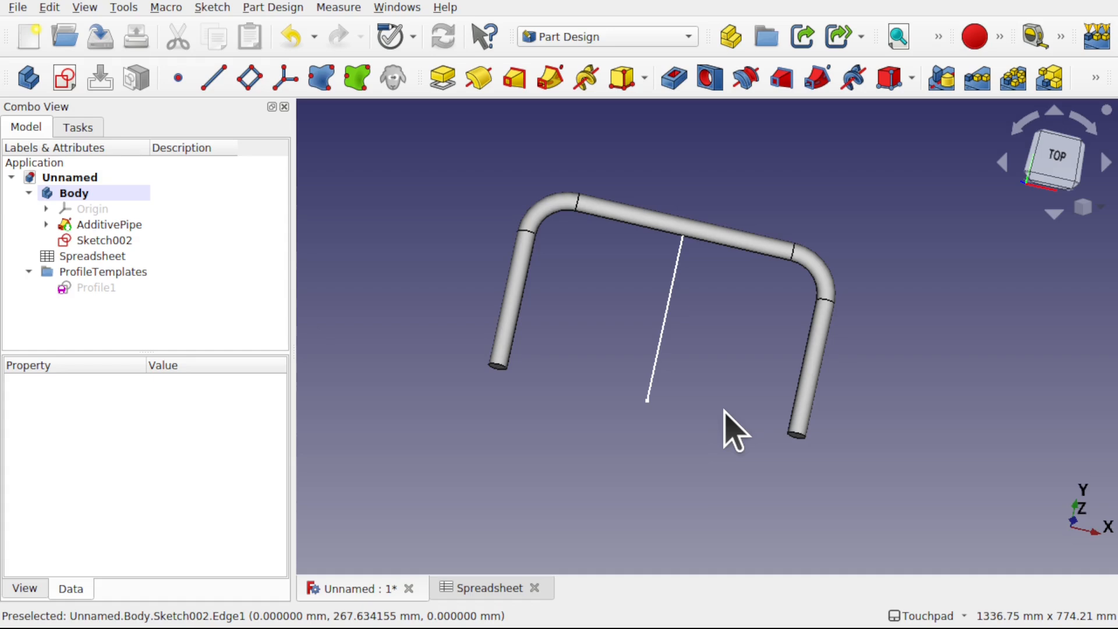
Step: Rename the new line sketch in the body as VStrutPath
left_click(120, 239)
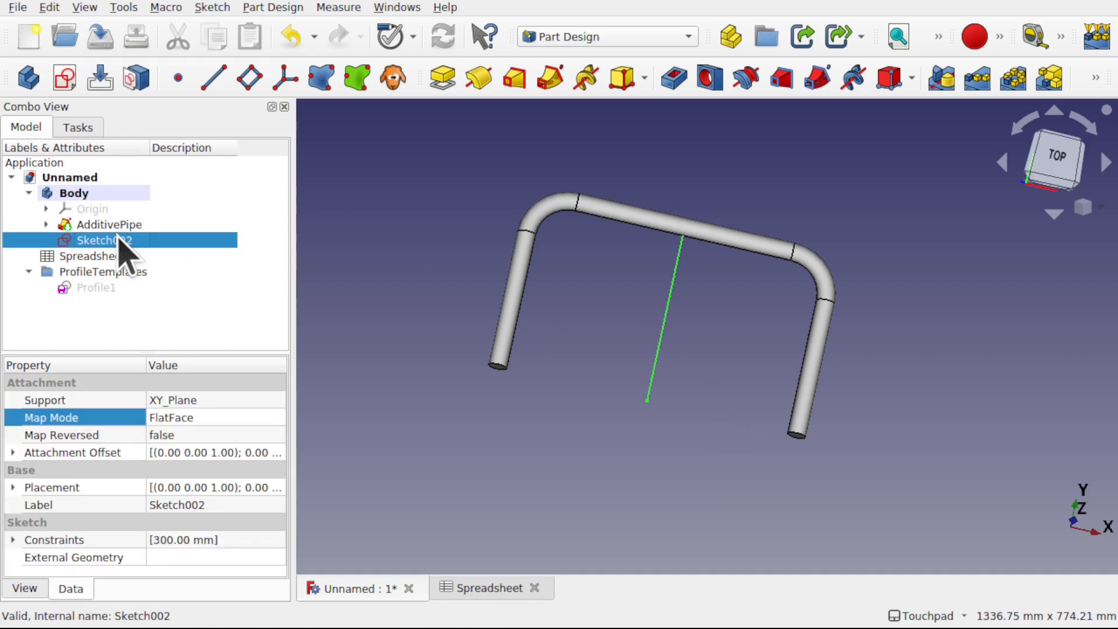
right_click(119, 240)
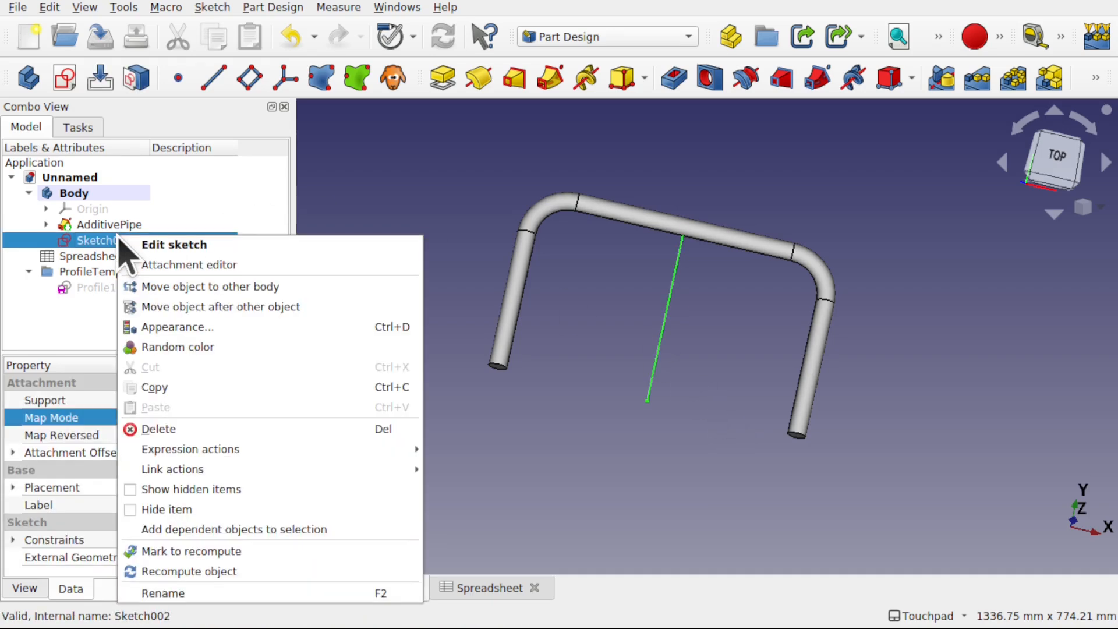
left_click(231, 590)
type("VStrutPath")
key("Return")
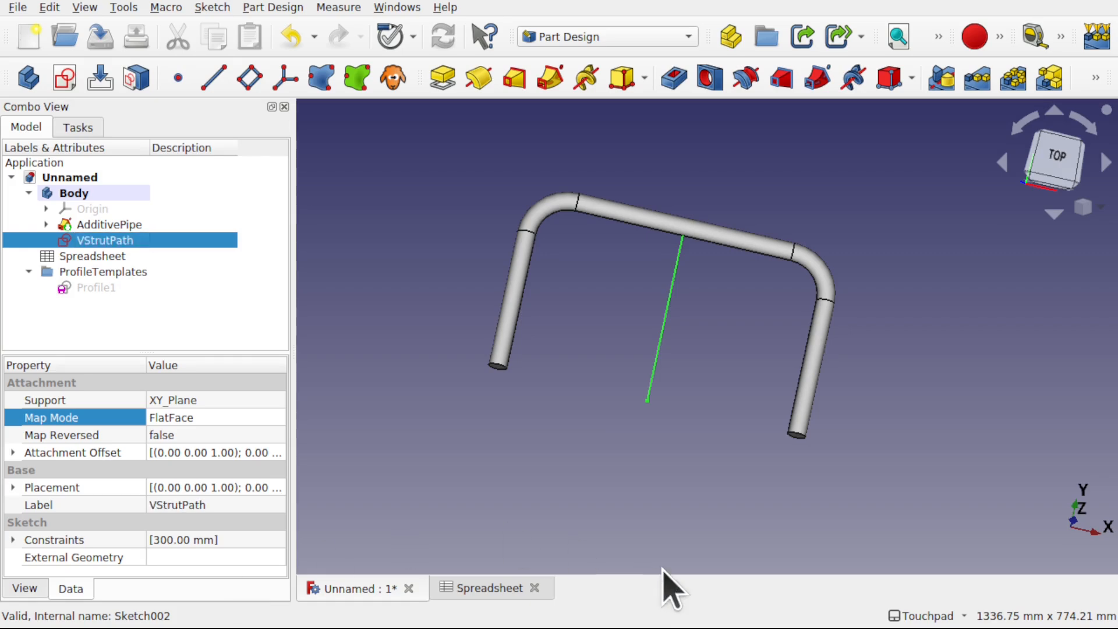
left_click(667, 427)
Step: Try shifting VStrutPath along X by changing its attachment offset position to -32 mm
left_click(104, 240)
left_click(13, 453)
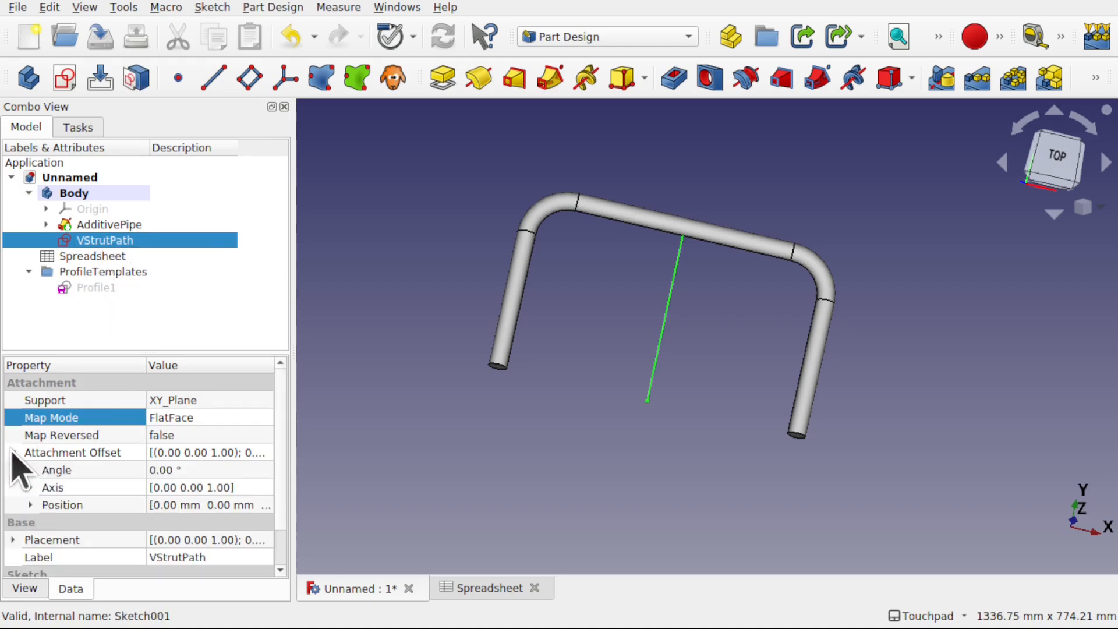
left_click(32, 505)
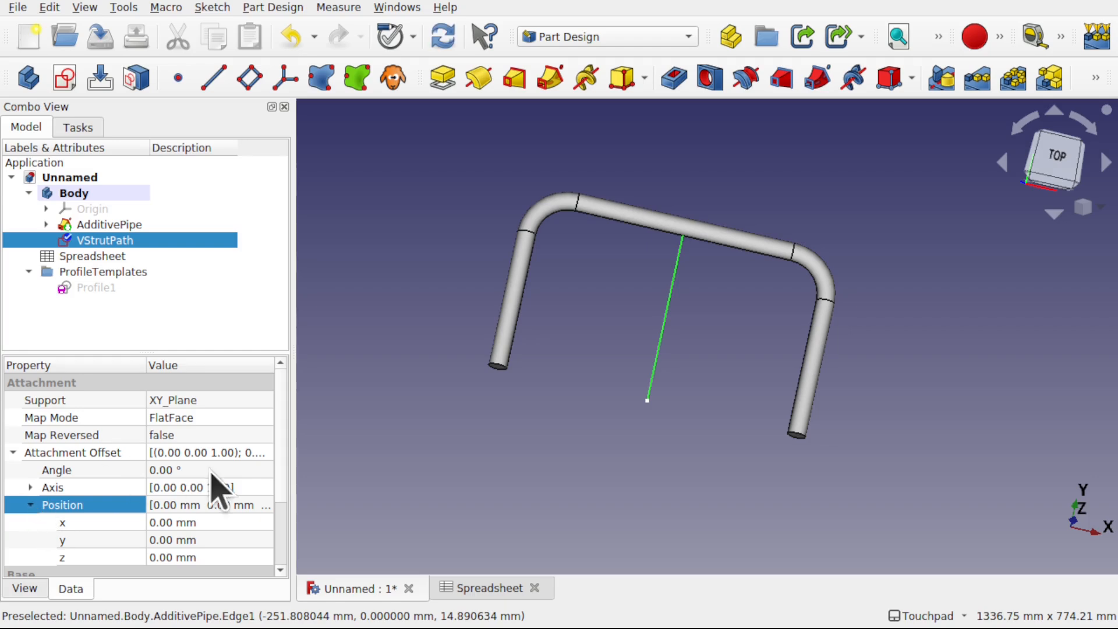
left_click(206, 522)
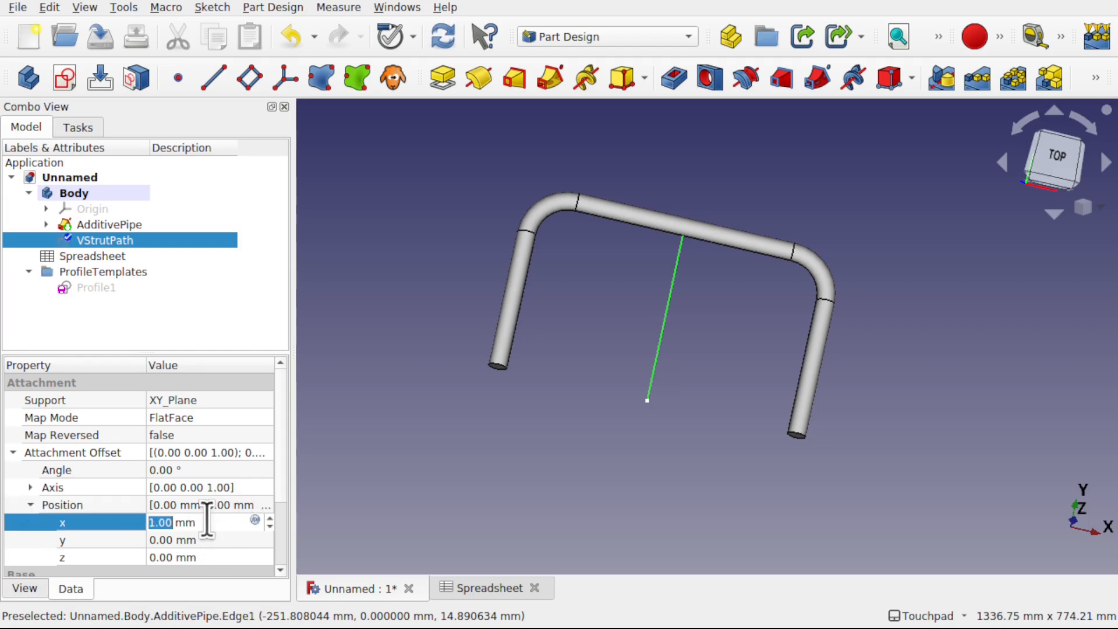
scroll(207, 522, "up", 15)
scroll(207, 522, "down", 20)
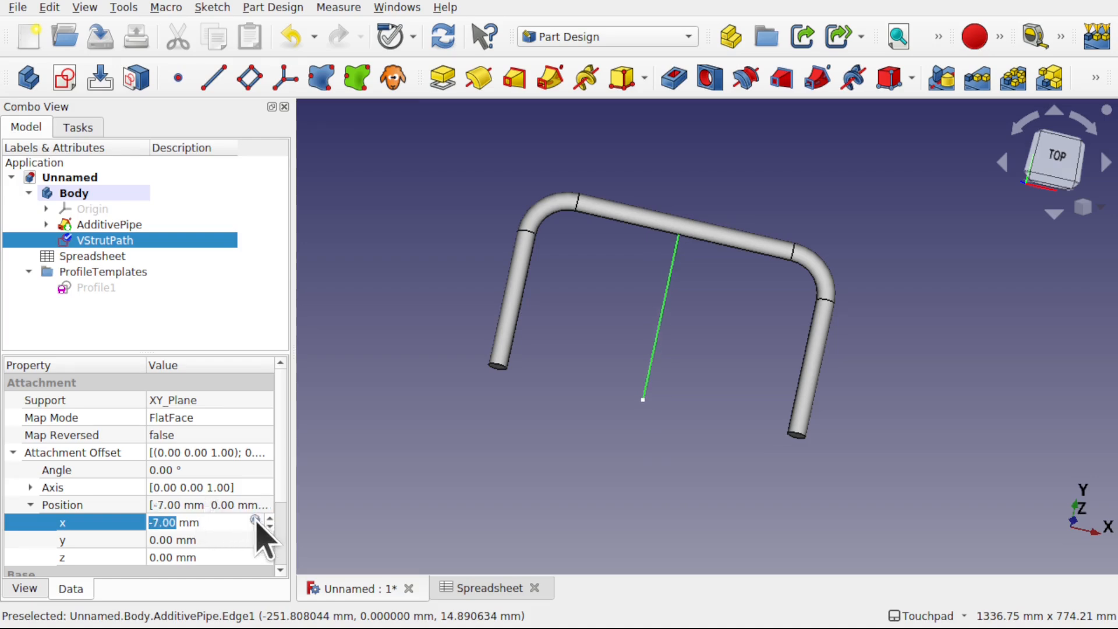
scroll(208, 523, "down", 20)
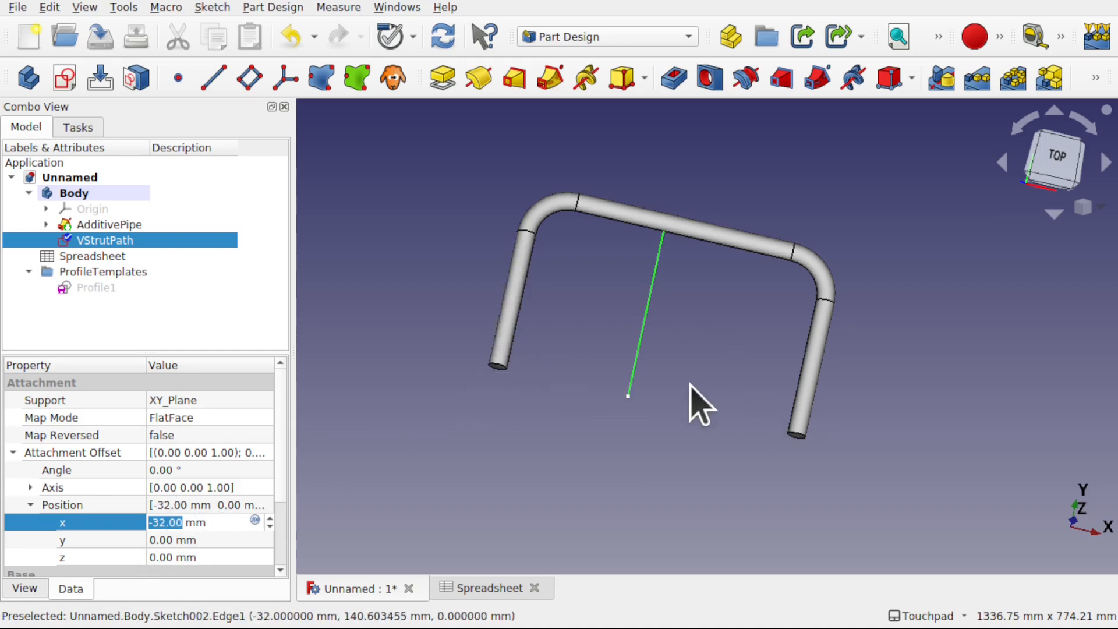
Step: Set VStrutPath's X attachment offset to the formula -Spreadsheet.TopLength/2
left_click(256, 520)
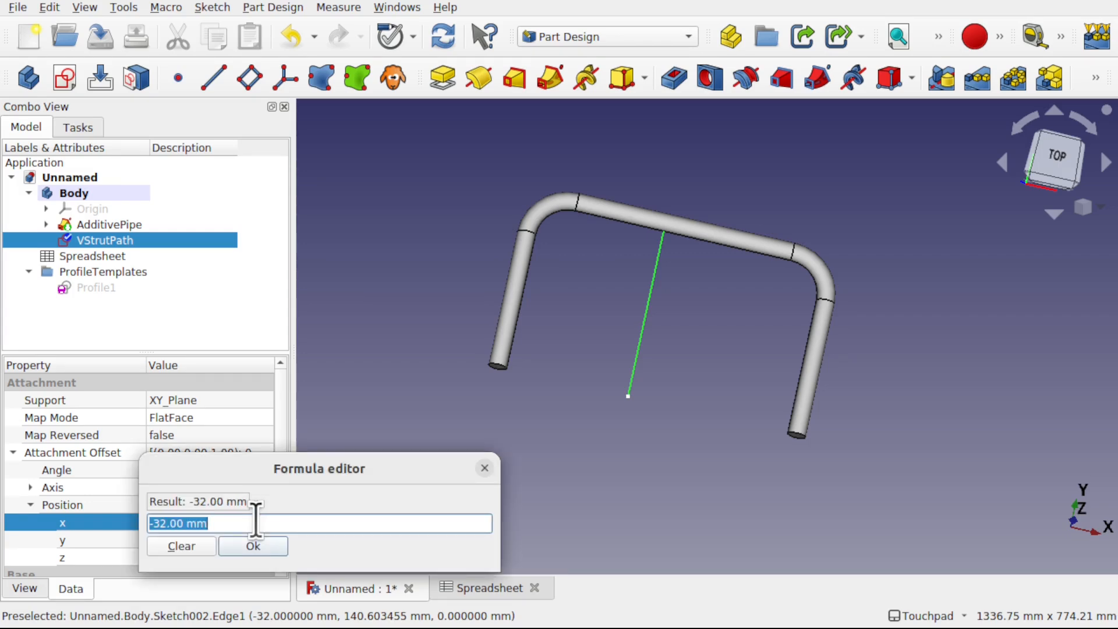
type("-spr")
key("Down")
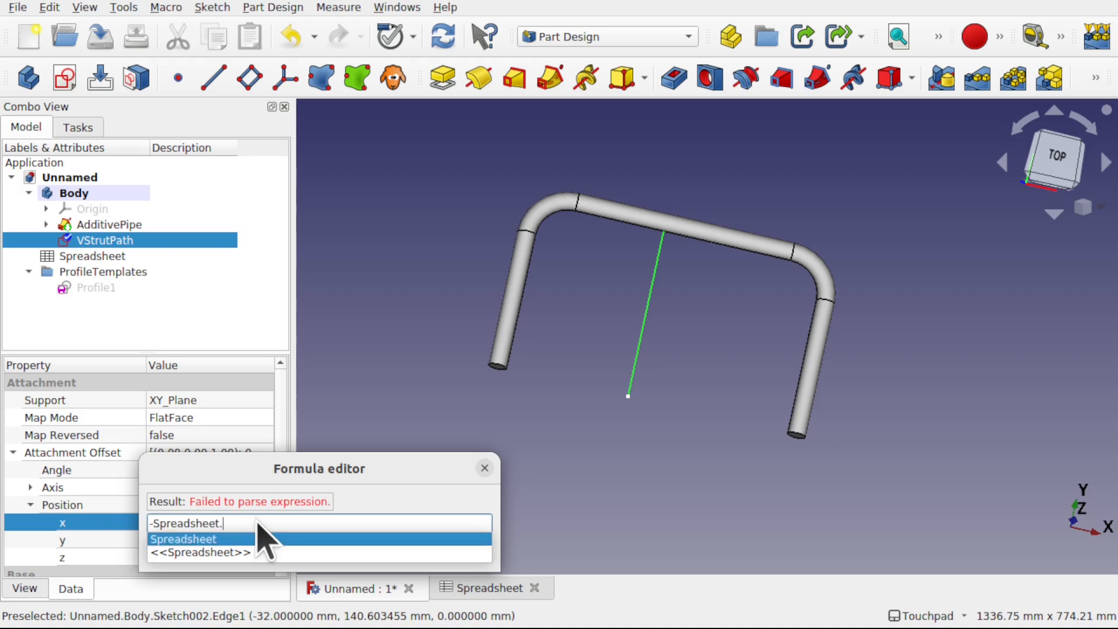
type("Top")
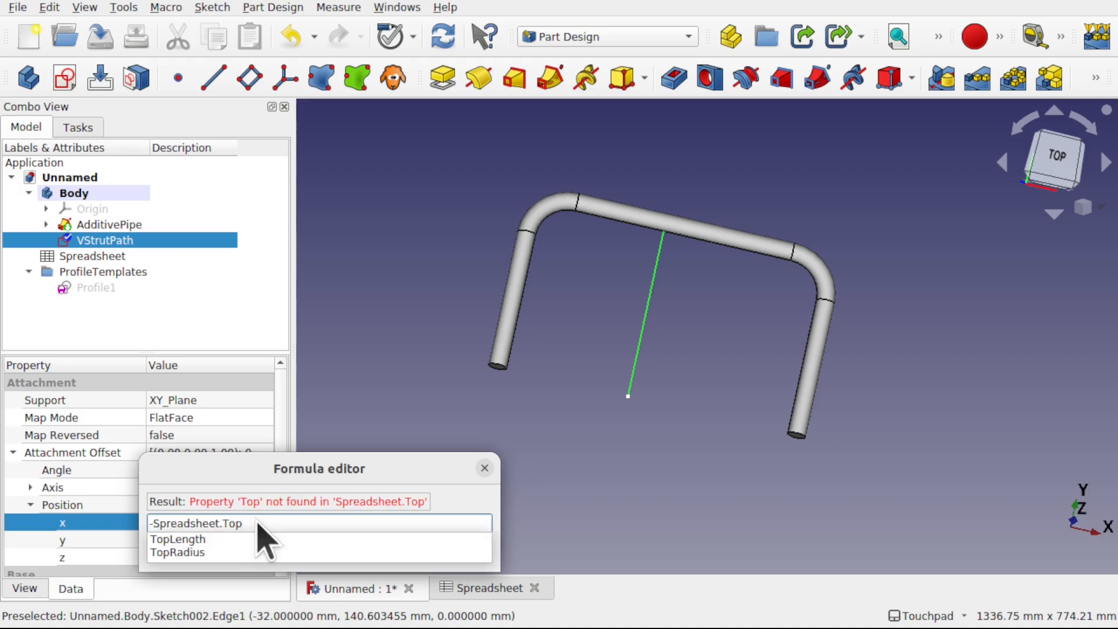
key("Down")
type("/2")
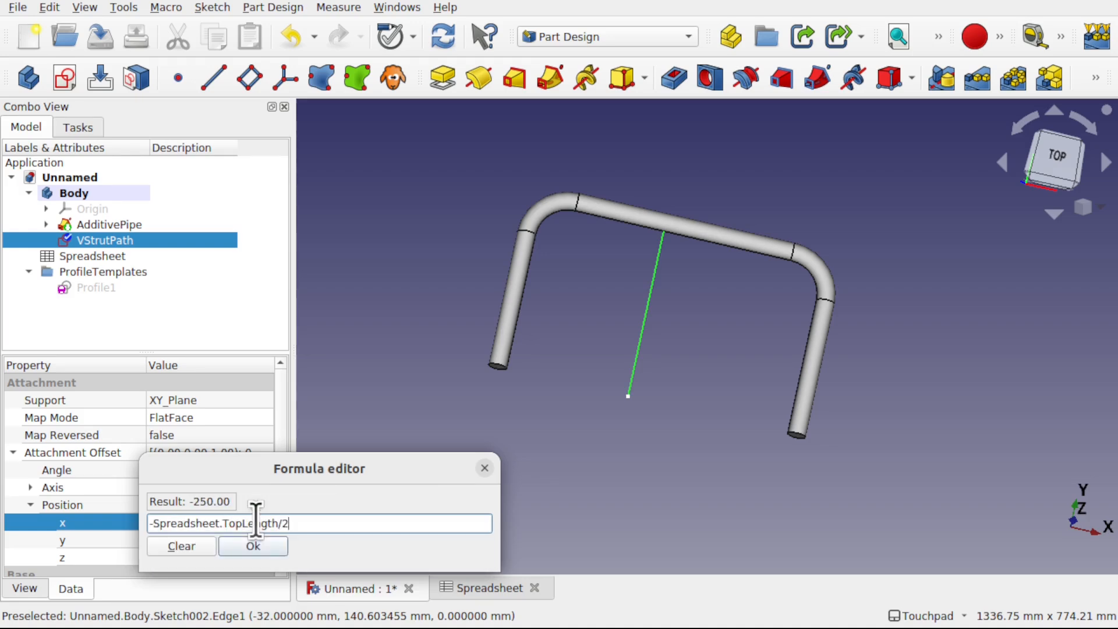
left_click(271, 548)
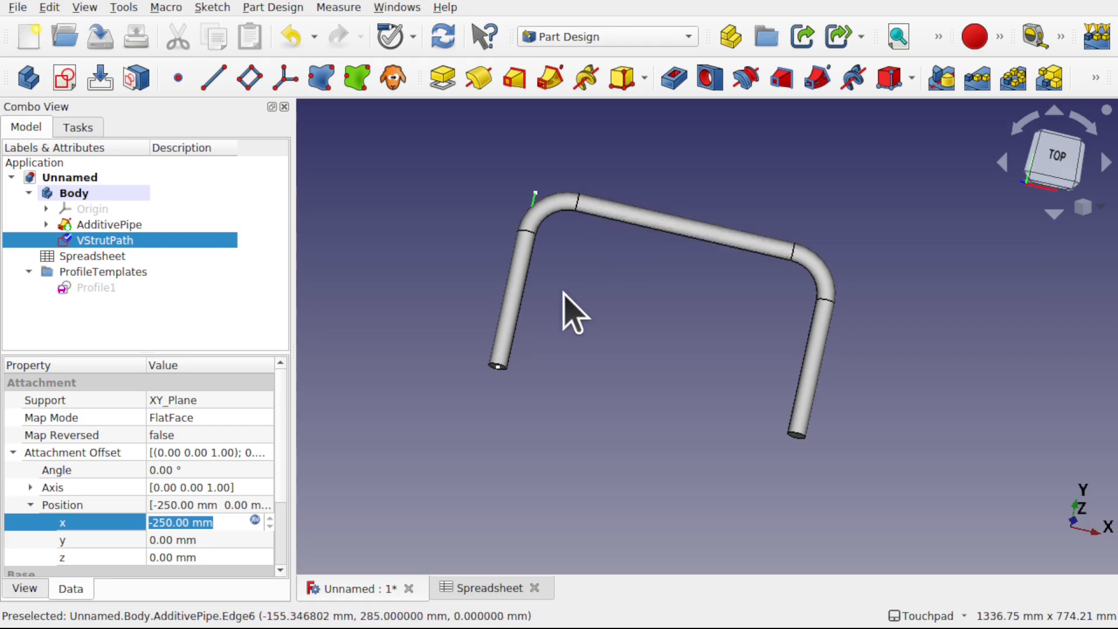
Step: Extend VStrutPath's X attachment offset formula by adding Spreadsheet.TopRadius after -Spreadsheet.TopLength / 2
left_click(256, 519)
left_click(315, 522)
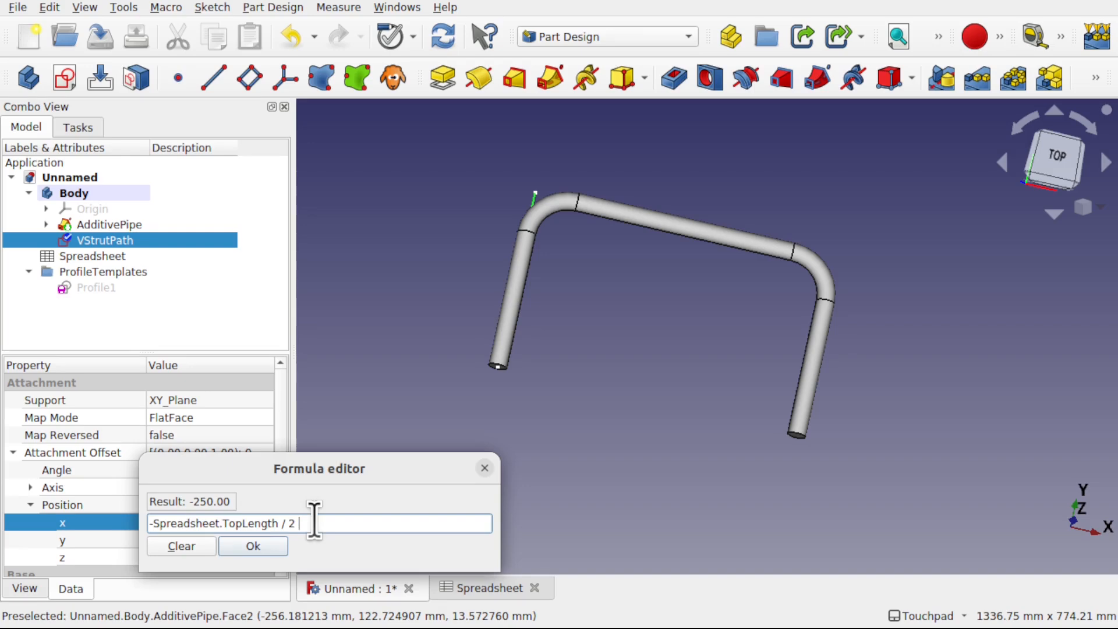
type("+ spre")
key("Down")
type("r")
key("Down")
key("Down")
key("Down")
key("Return")
key("Return")
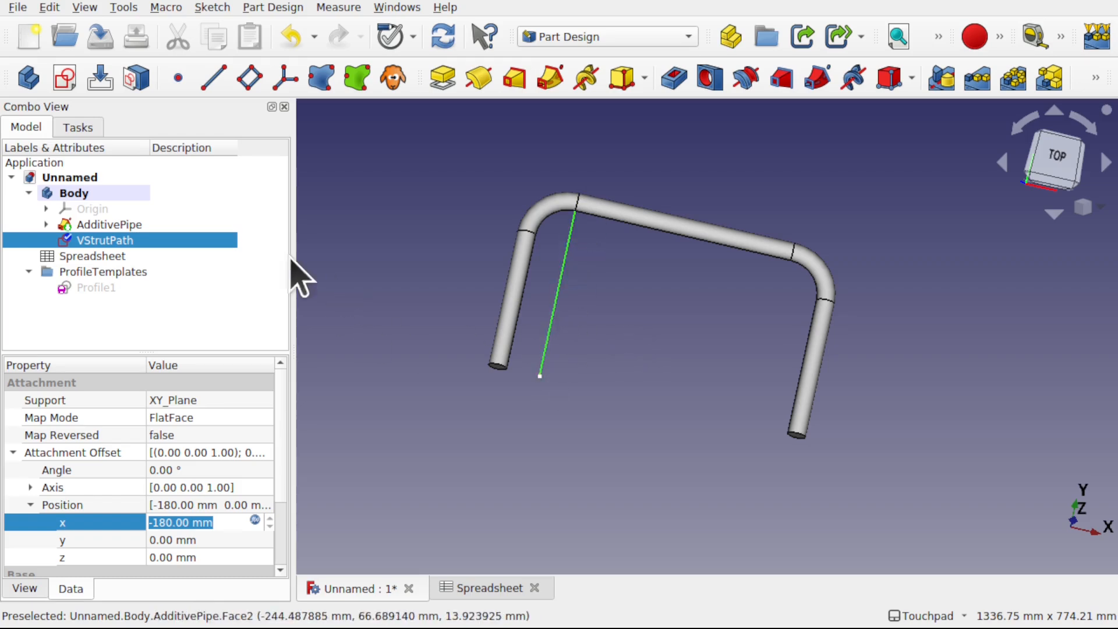
Step: Add an AddOffset entry in row 4 of the spreadsheet with a value of 10 in cell B4
double_click(108, 257)
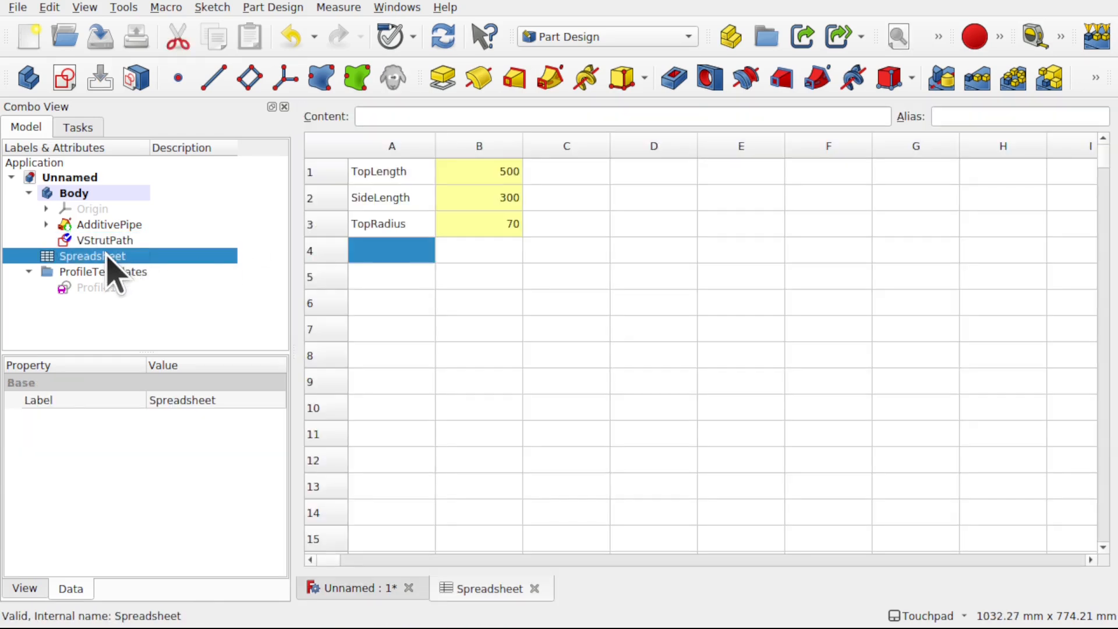
double_click(390, 252)
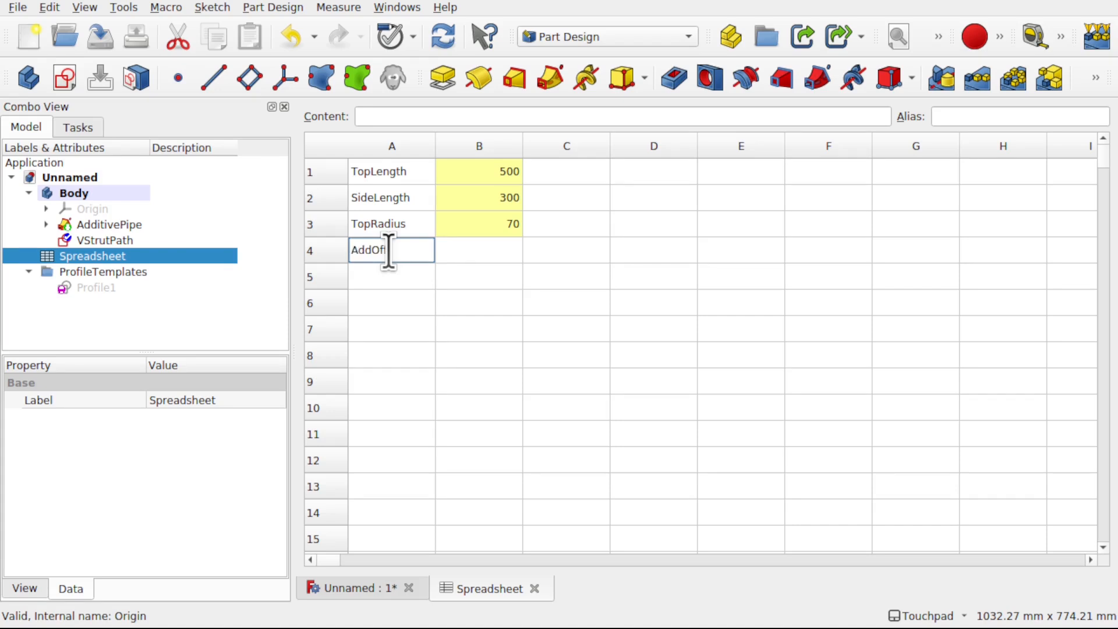
key("Return")
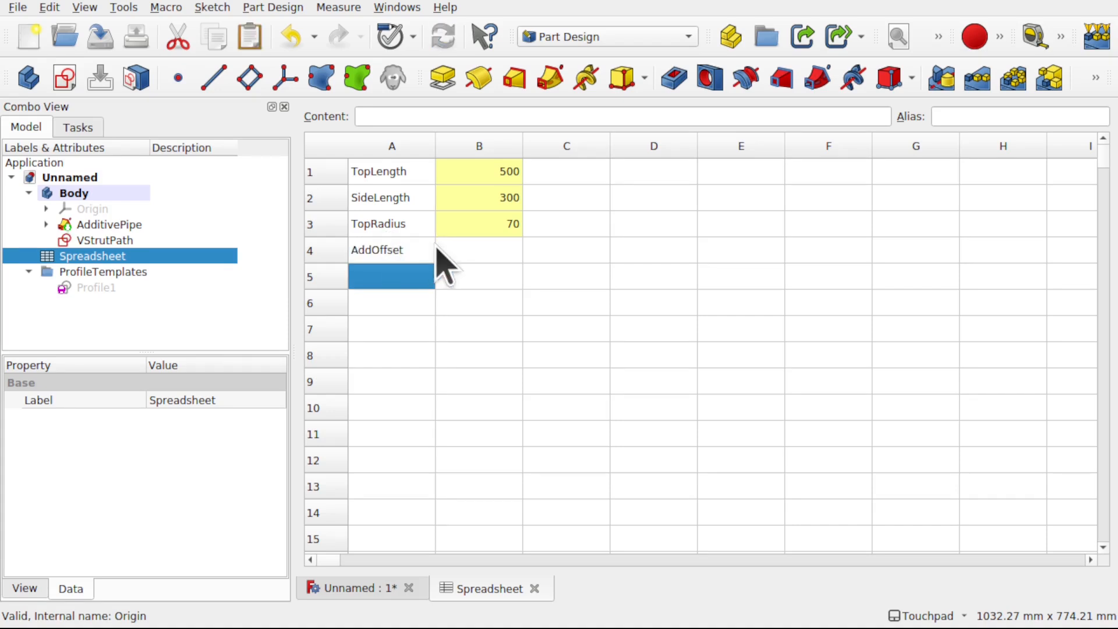
left_click(483, 253)
double_click(483, 250)
type("10")
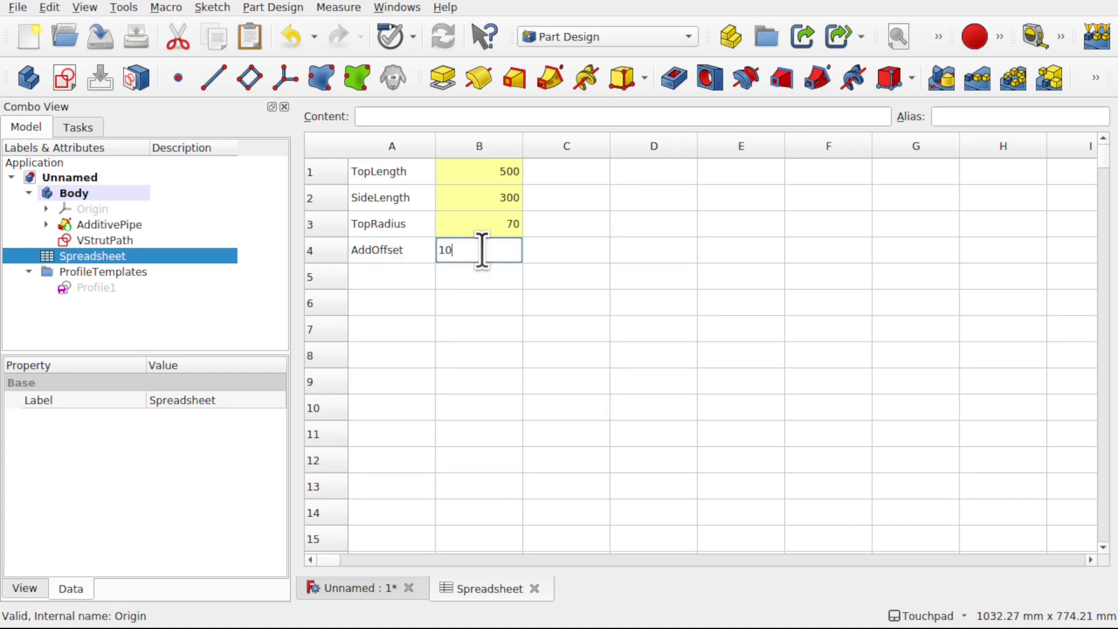
key("Return")
Step: Give spreadsheet cell B4 the alias AddOffset
left_click(479, 256)
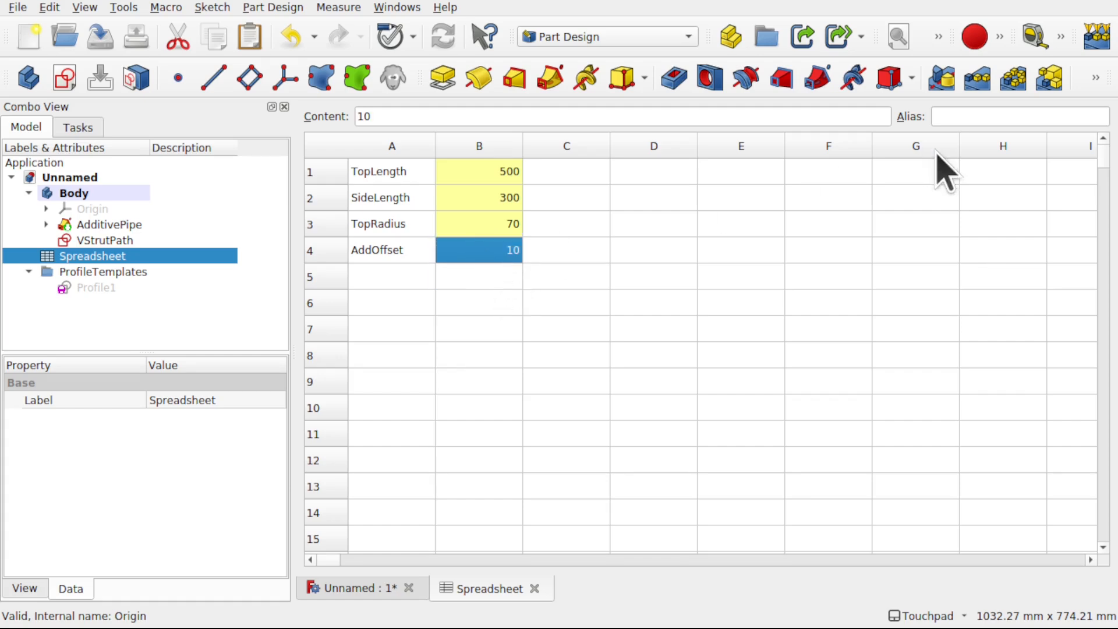
type("AddOffset")
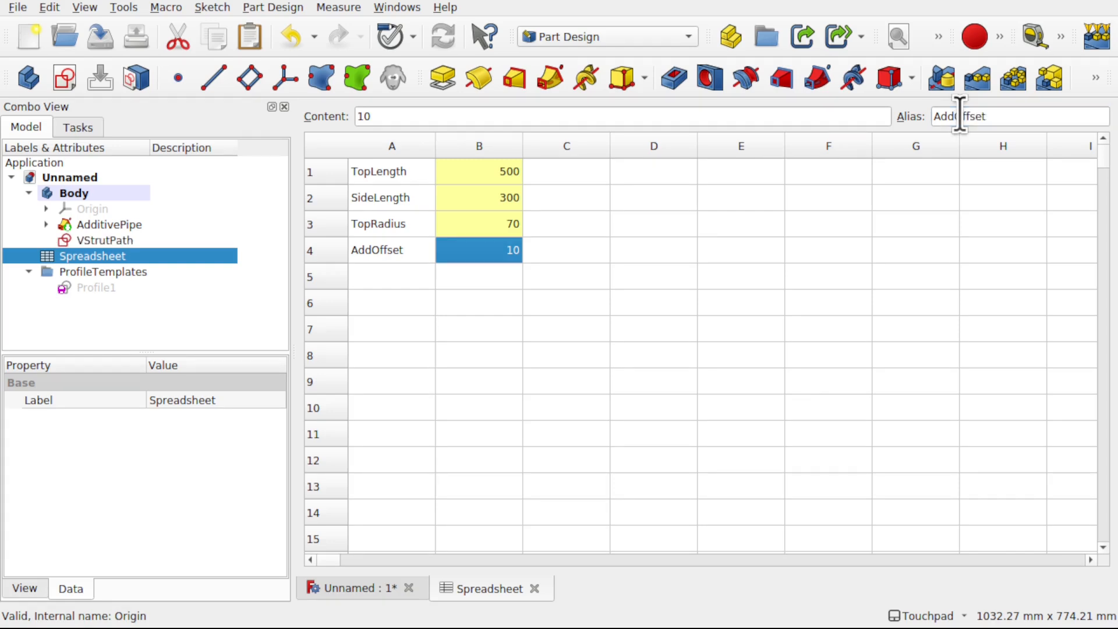
left_click(655, 304)
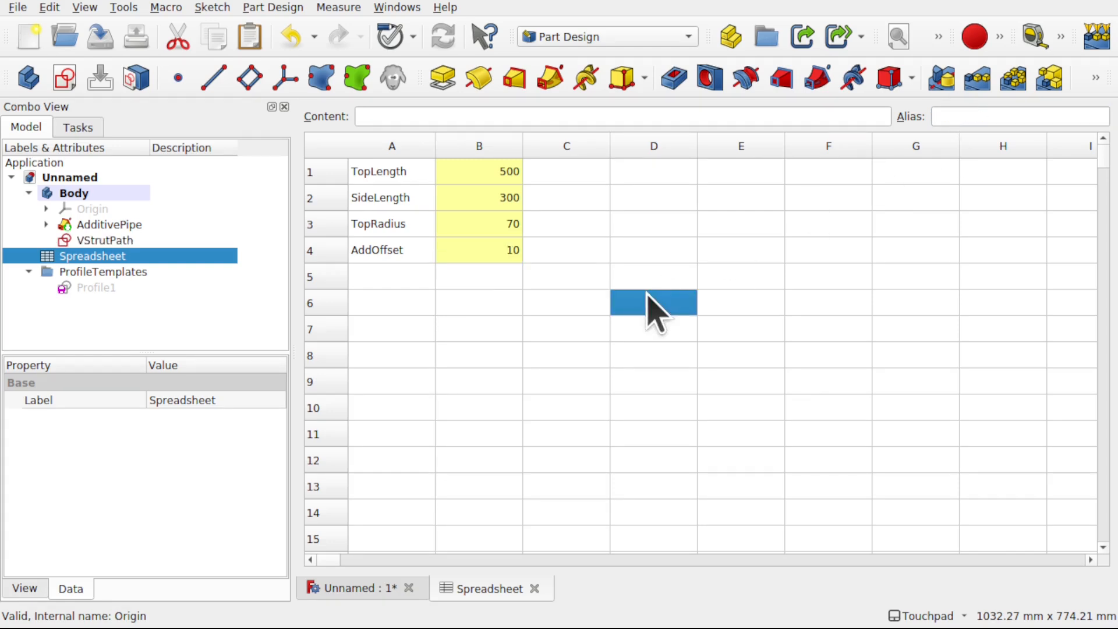
Step: Extend VStrutPath's X attachment offset formula by adding Spreadsheet.AddOffset after Spreadsheet.TopRadius
left_click(116, 239)
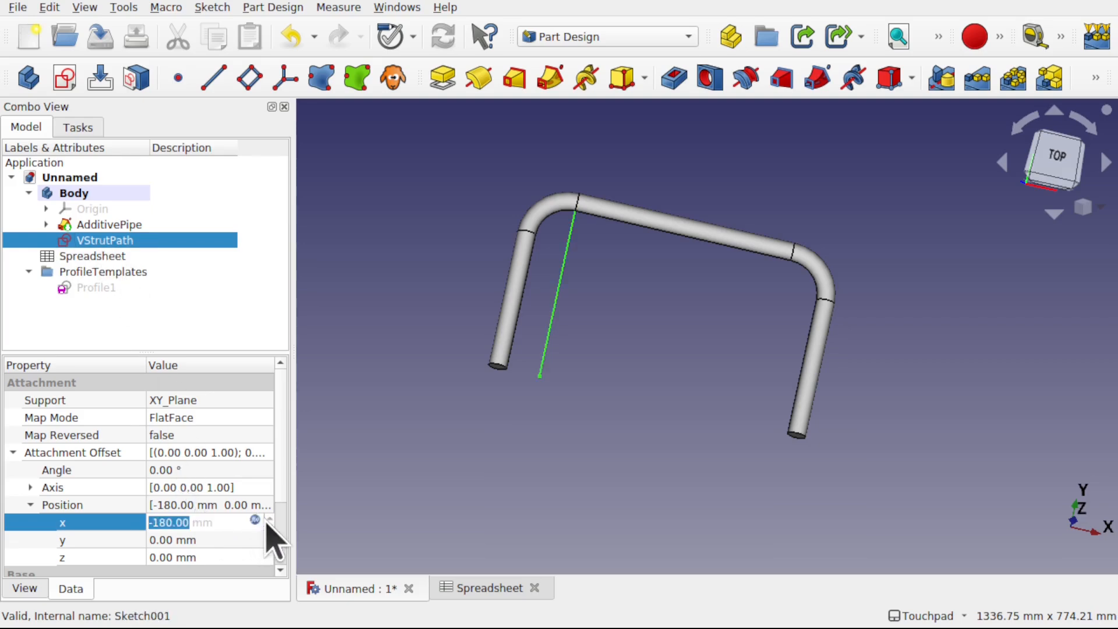
left_click(254, 519)
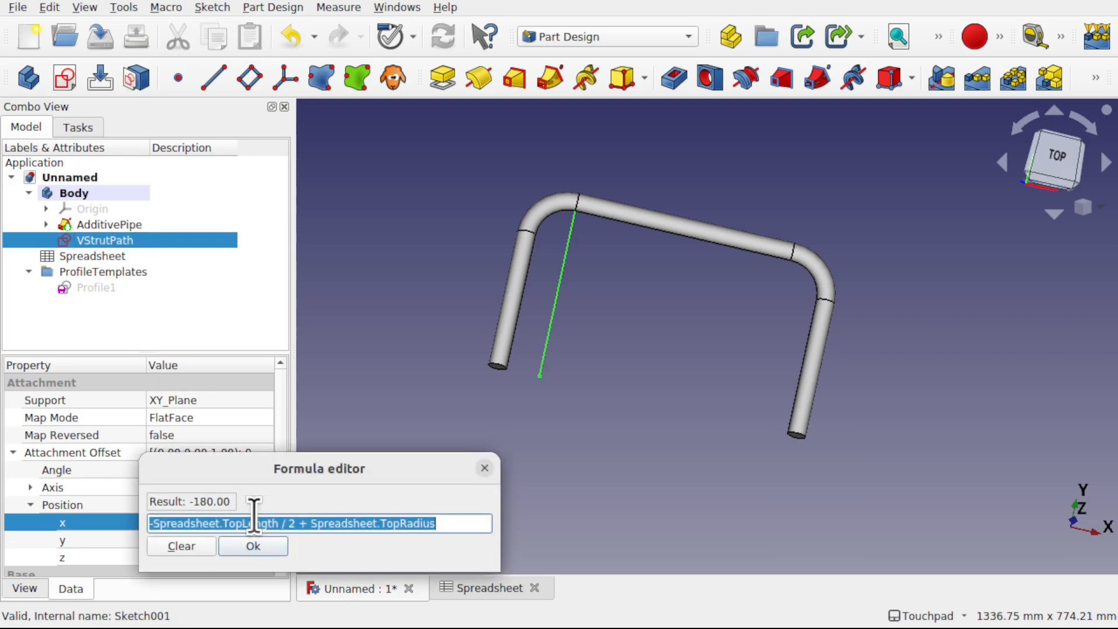
left_click(460, 523)
type("+")
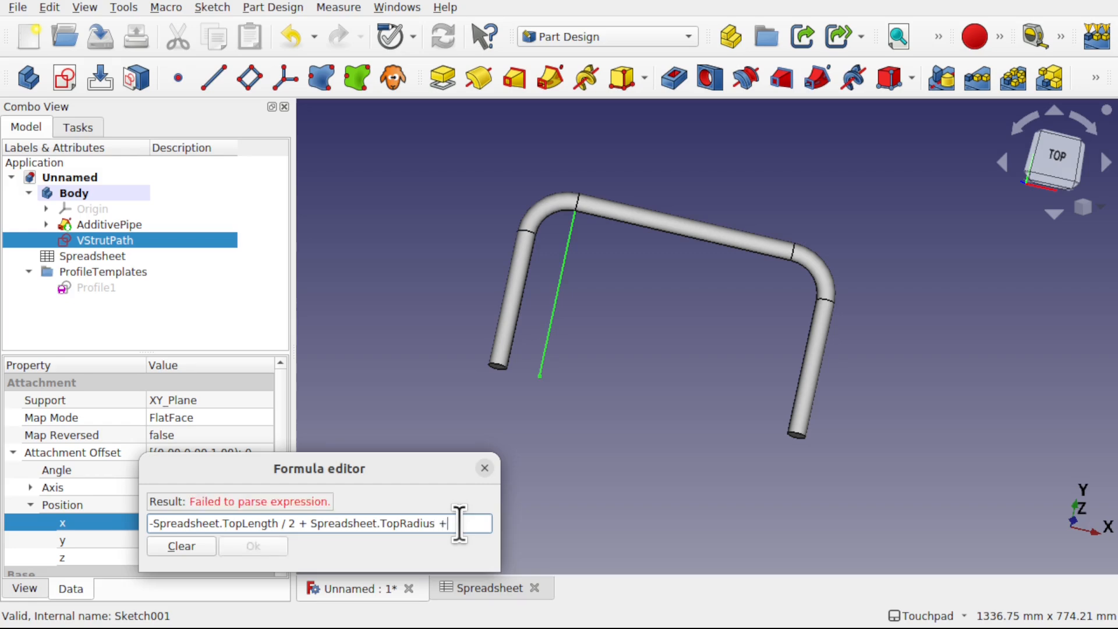
type(" sprea")
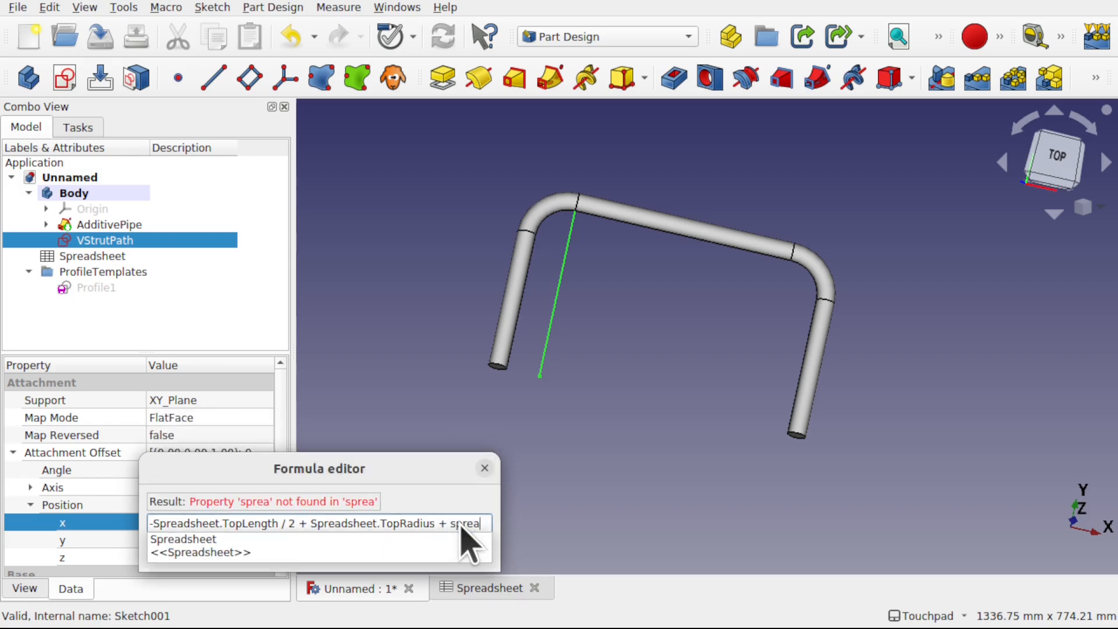
type("d")
key("Down")
type("Ad")
key("Down")
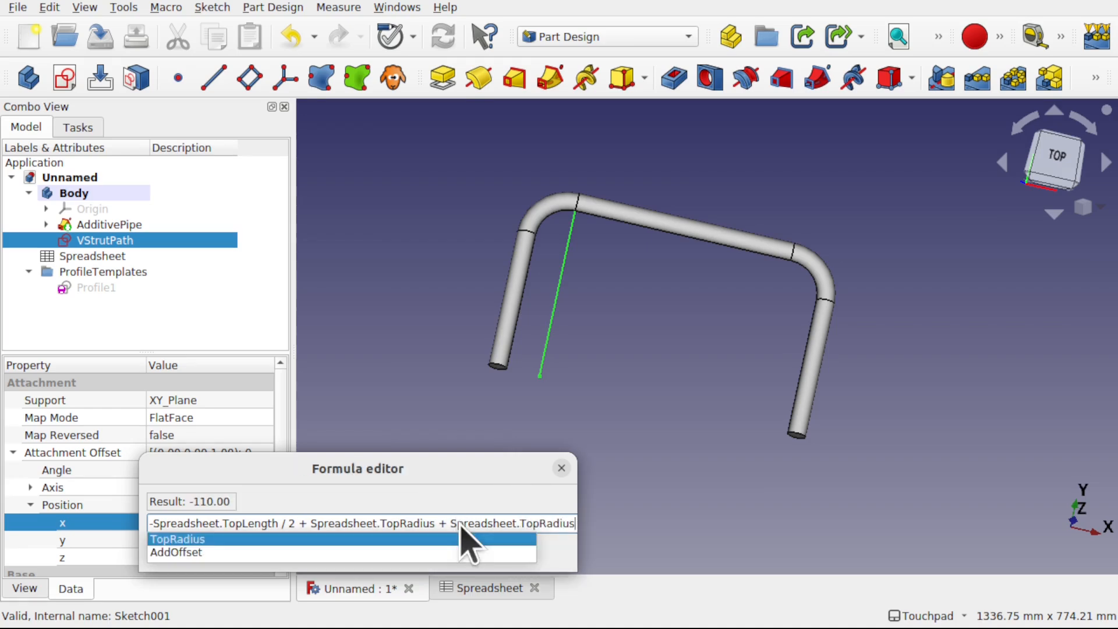
key("Down")
key("Return")
key("Return")
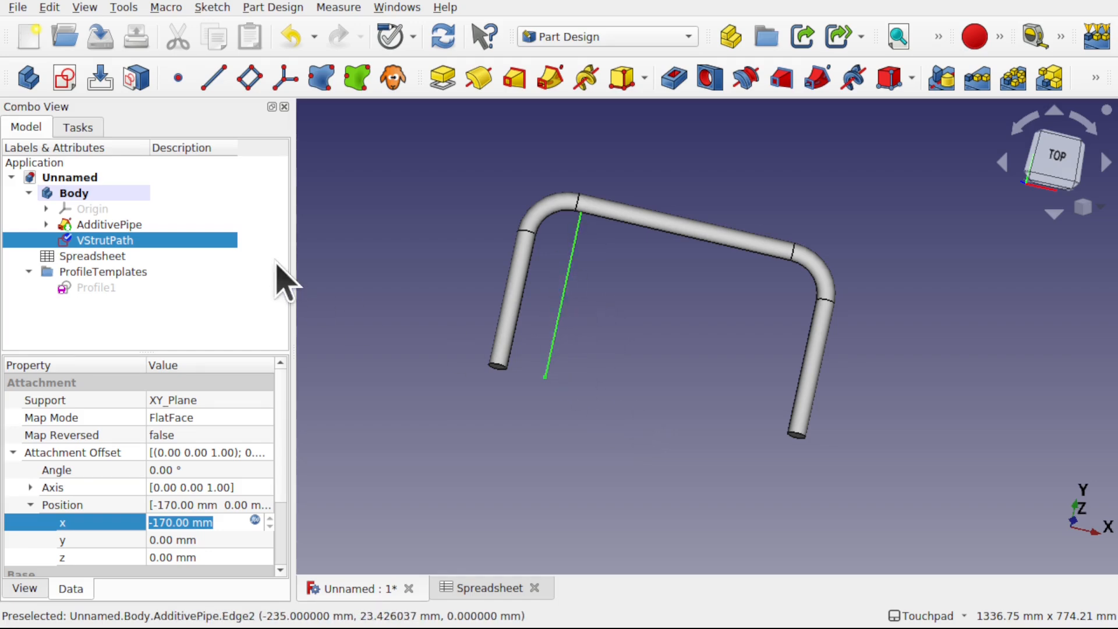
Step: Create a Draft clone of the Profile1 template sketch and move the clone into the Body
left_click(97, 305)
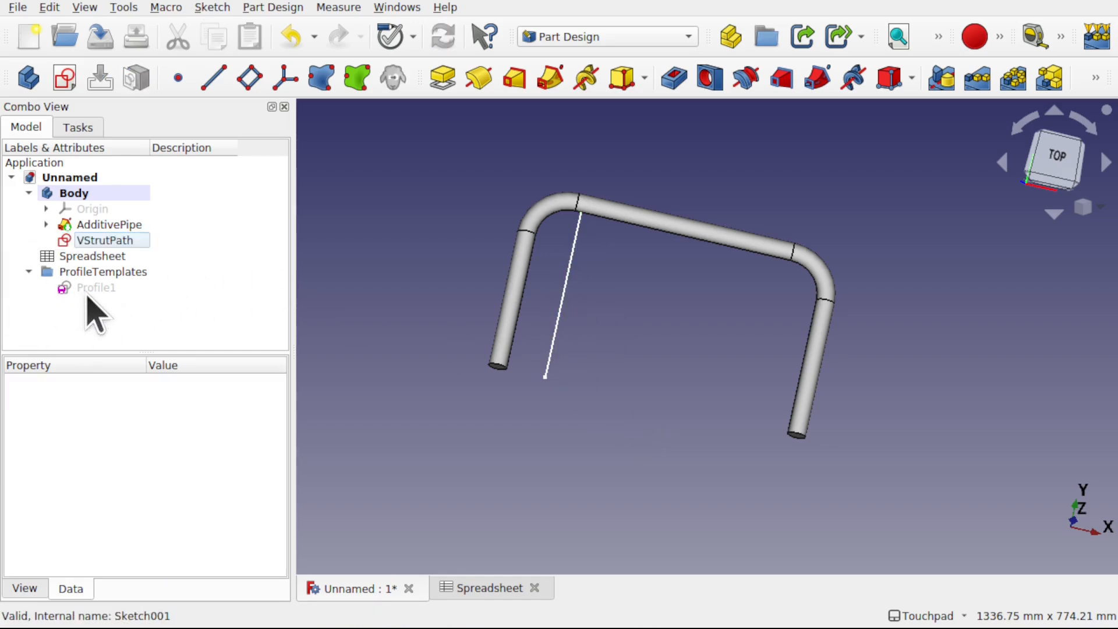
left_click(96, 289)
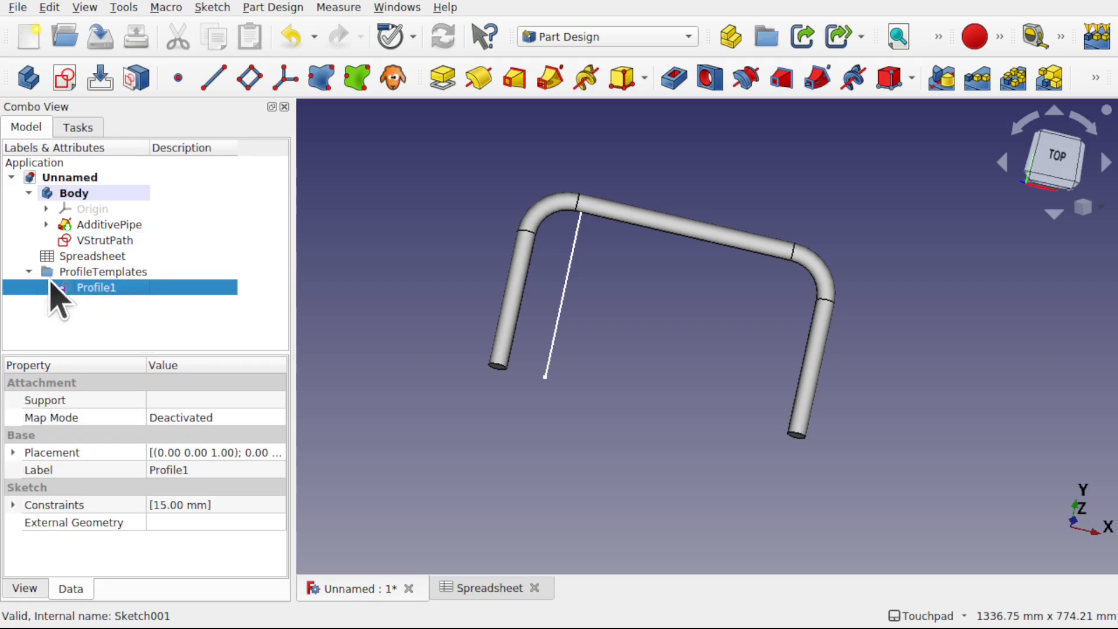
left_click(612, 36)
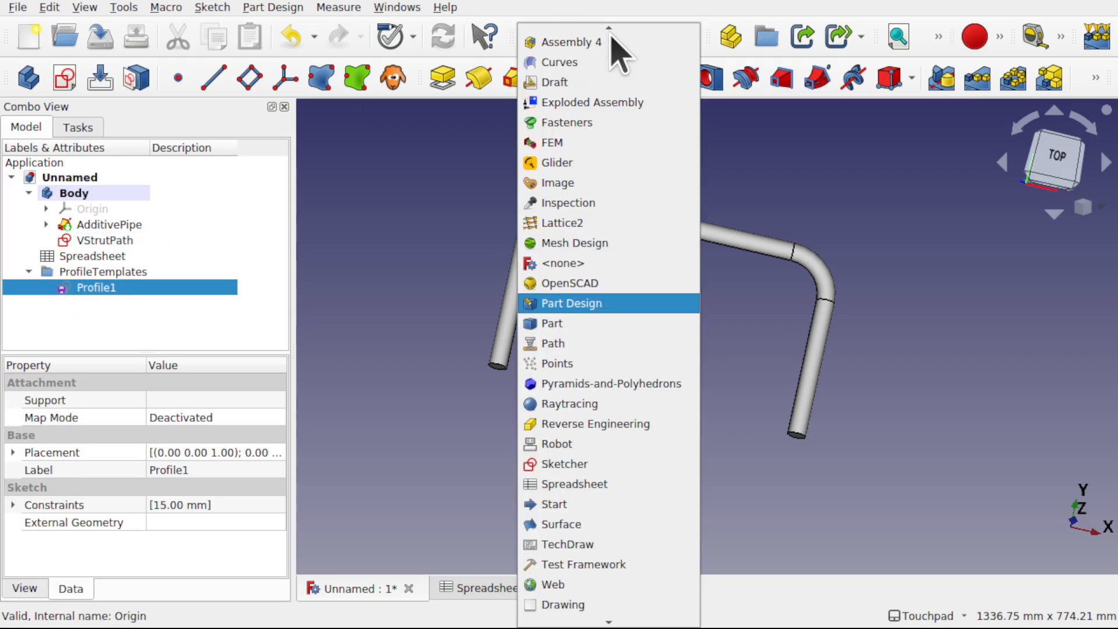
left_click(606, 82)
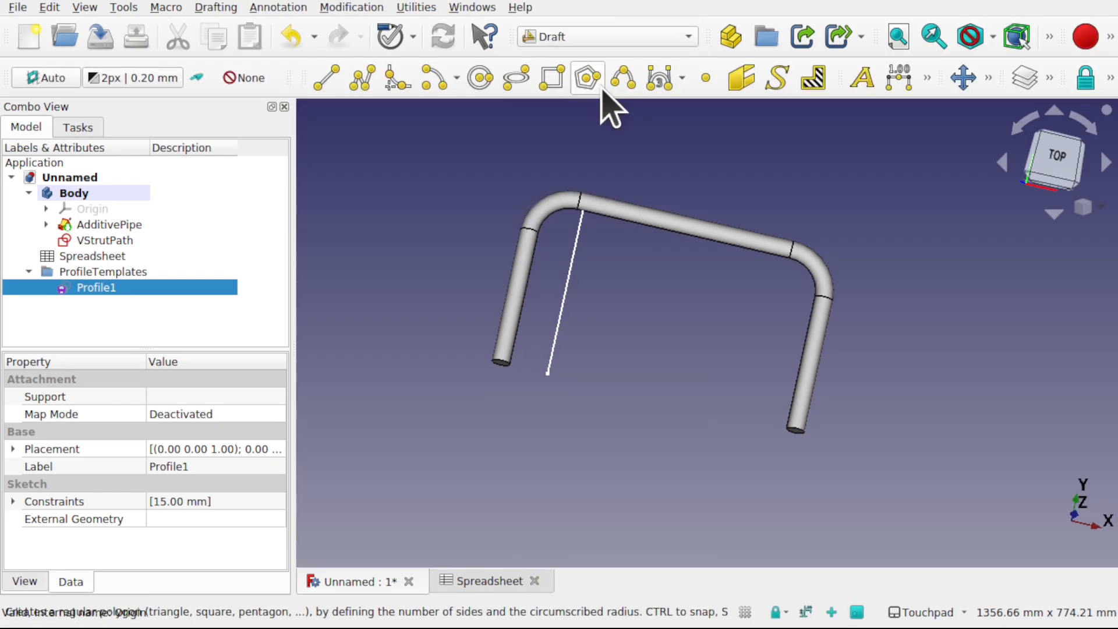
left_click(361, 7)
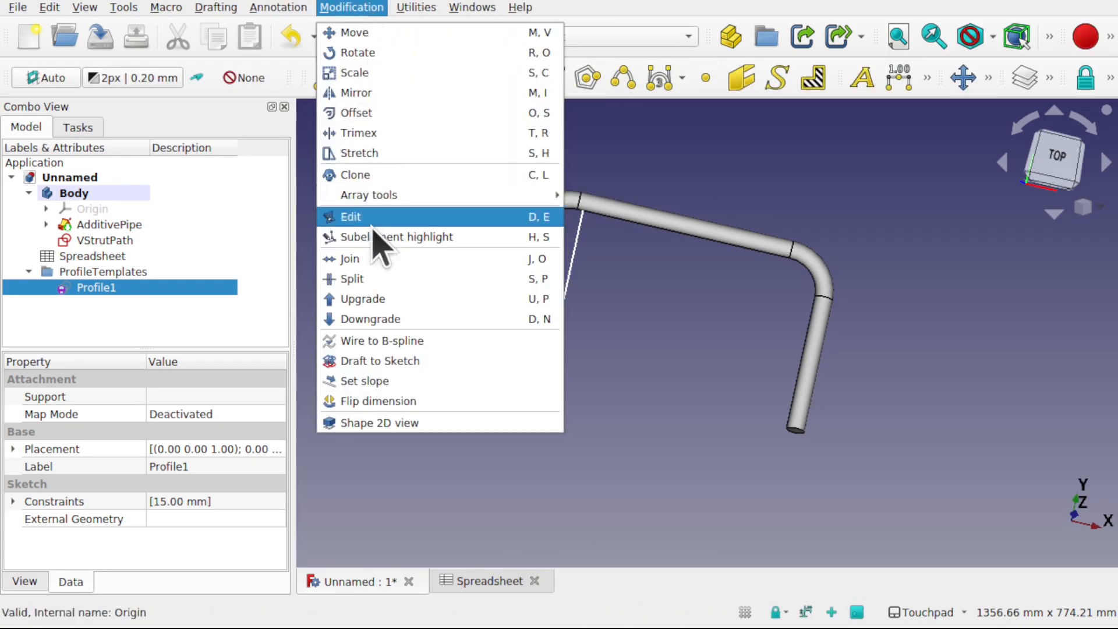
left_click(390, 174)
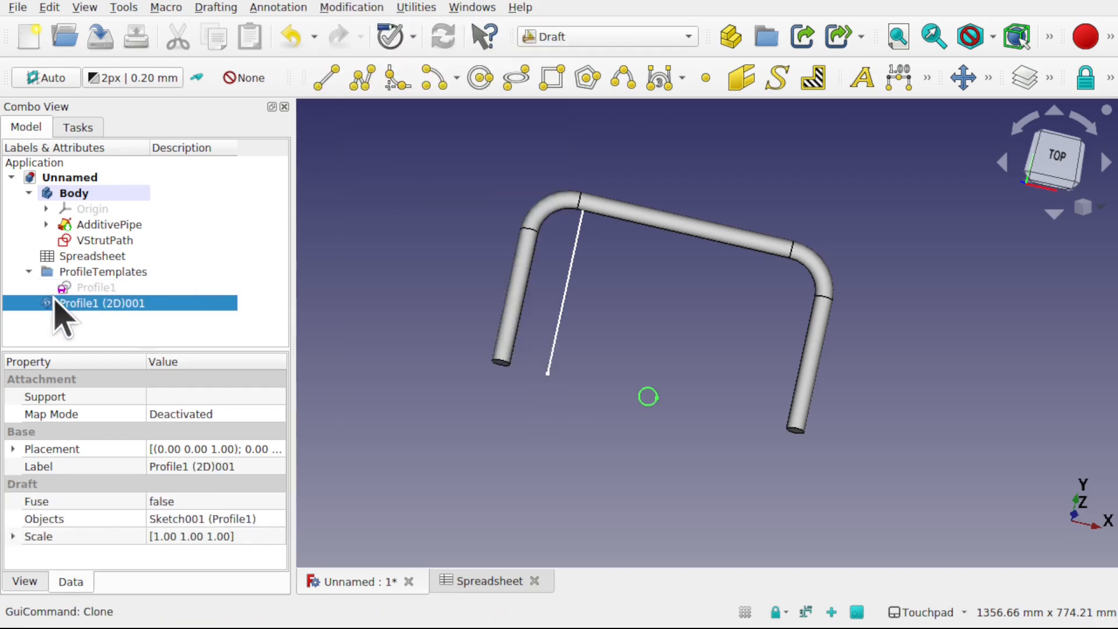
left_click_drag(64, 304, 92, 198)
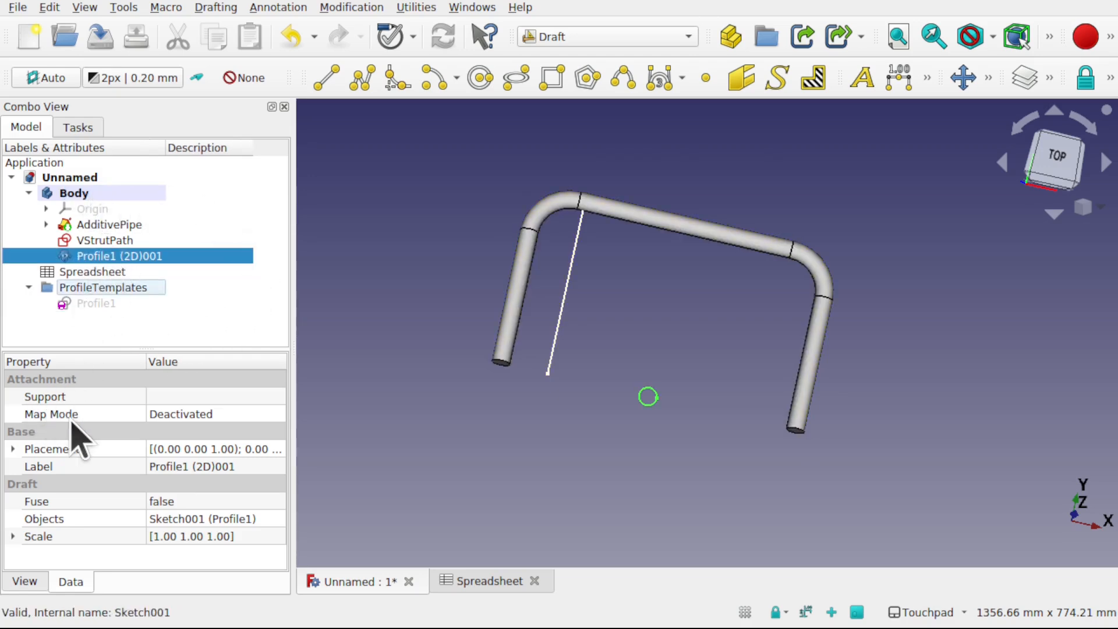
Step: Open the attachment settings of the new Profile1 clone in the Body through its map mode
left_click(275, 413)
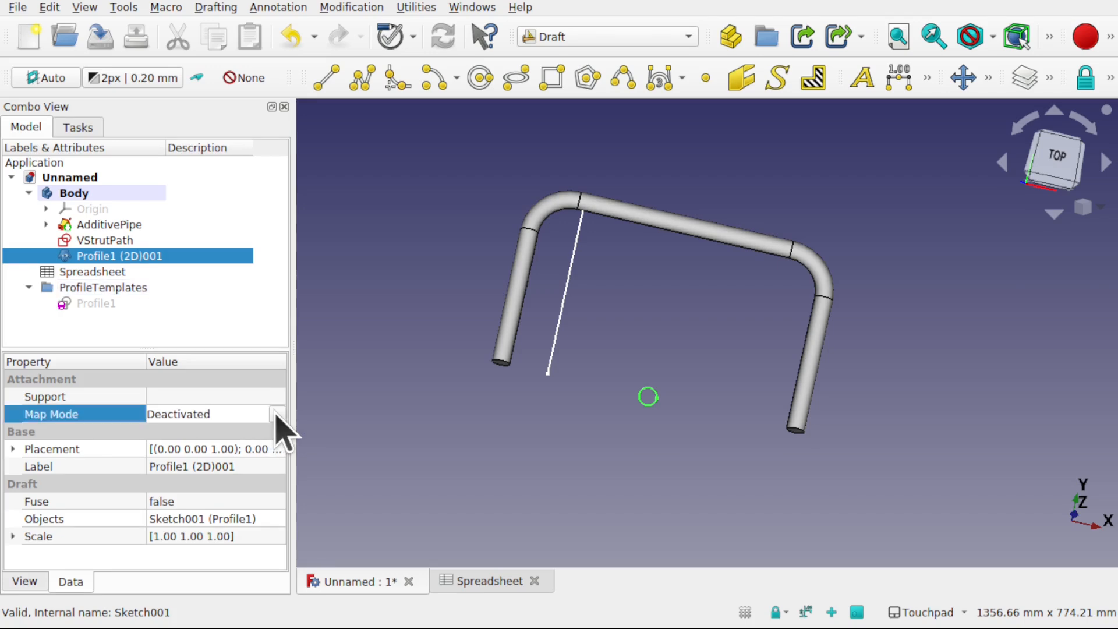
left_click(277, 414)
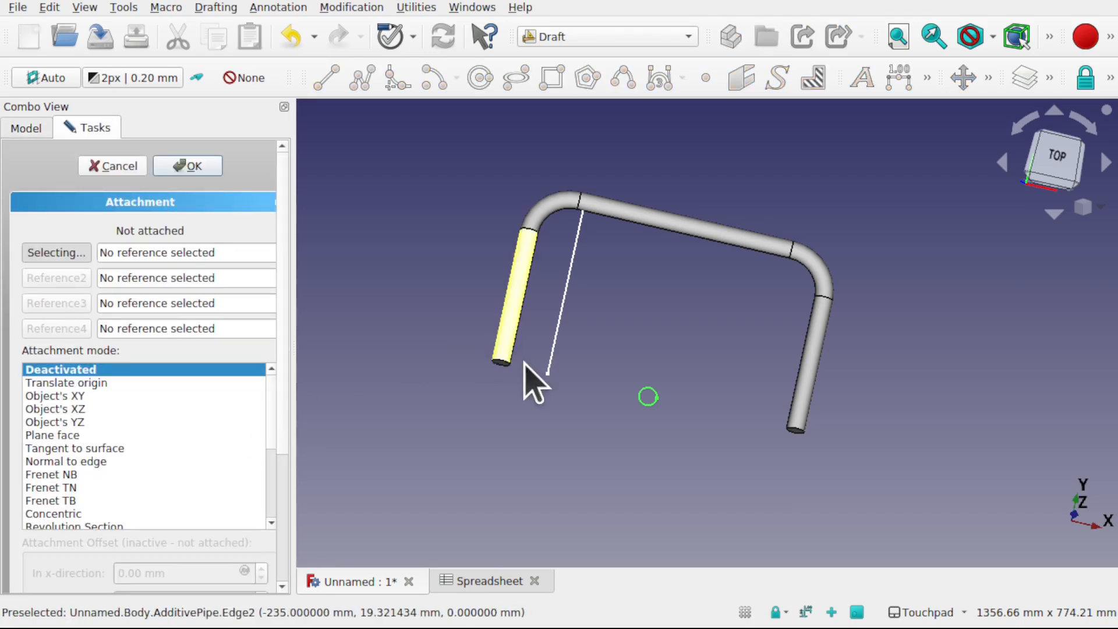
Step: Attach the cloned circular profile to the lower vertex and line of the VStrutPath sketch using Normal to edge mode
left_click(547, 375)
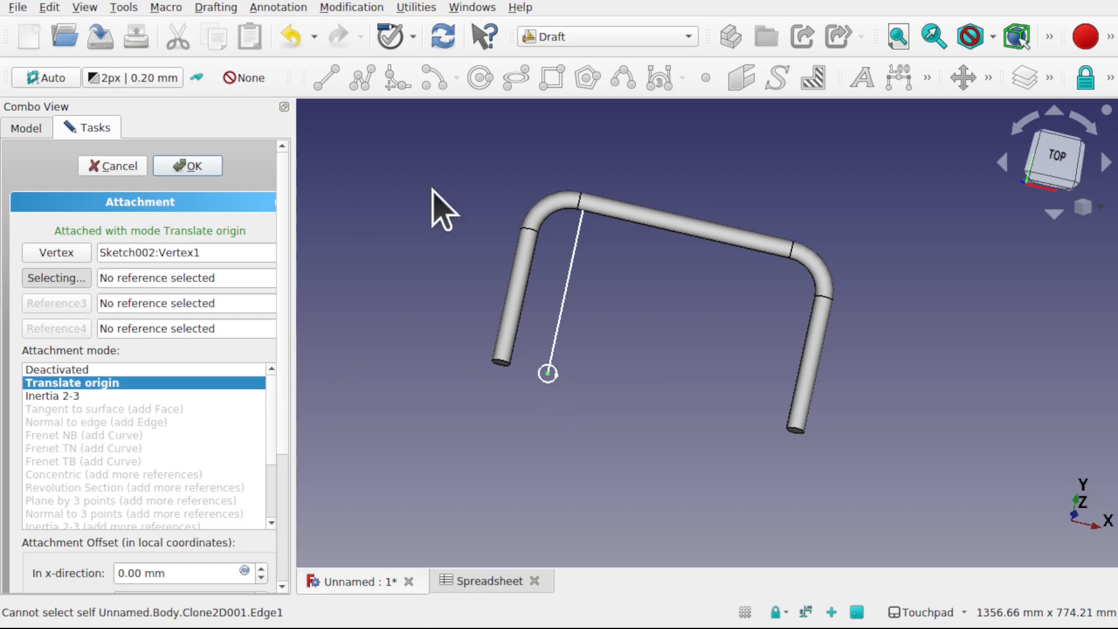
left_click(568, 303)
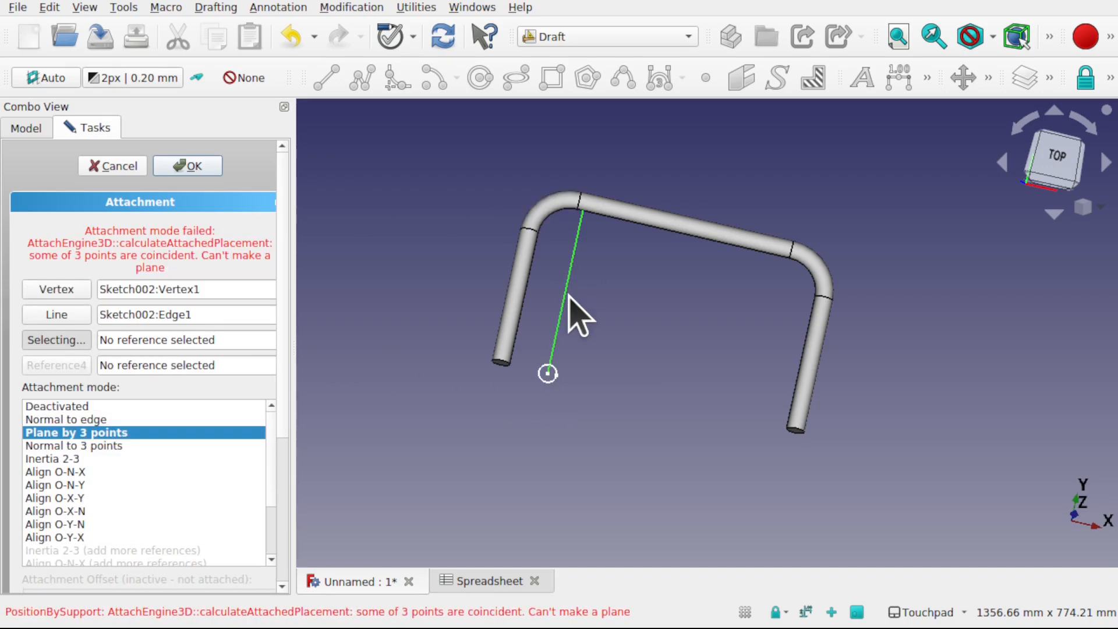
left_click(93, 419)
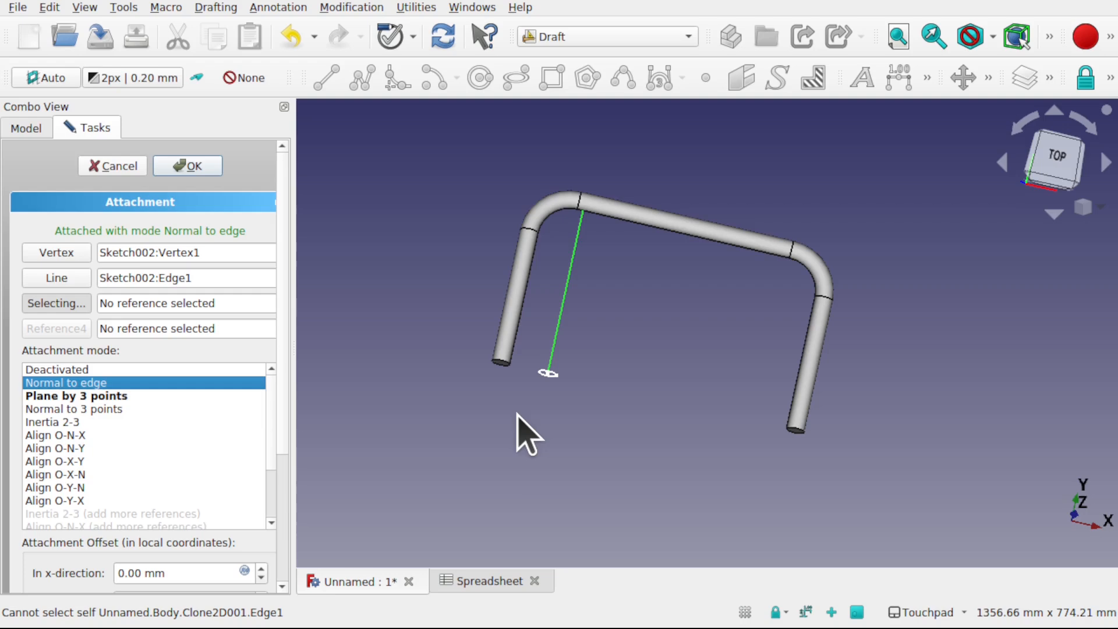
left_click(201, 168)
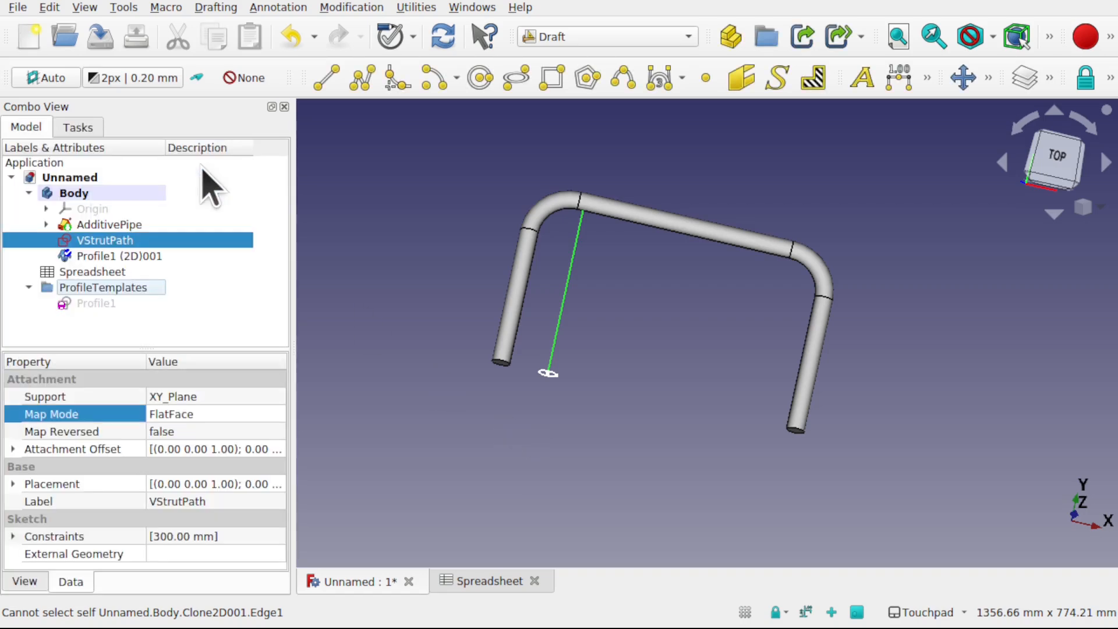
Step: In the Part Design workbench, create an additive pipe sweeping Profile1 (2D)001 along VStrutPath
left_click(153, 255)
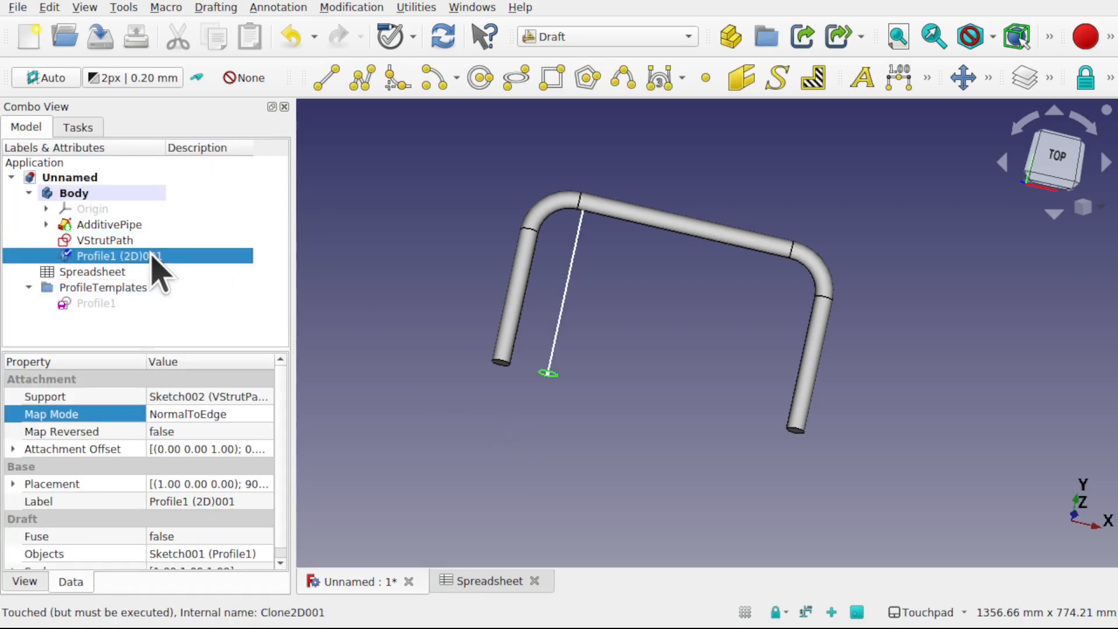
left_click(625, 36)
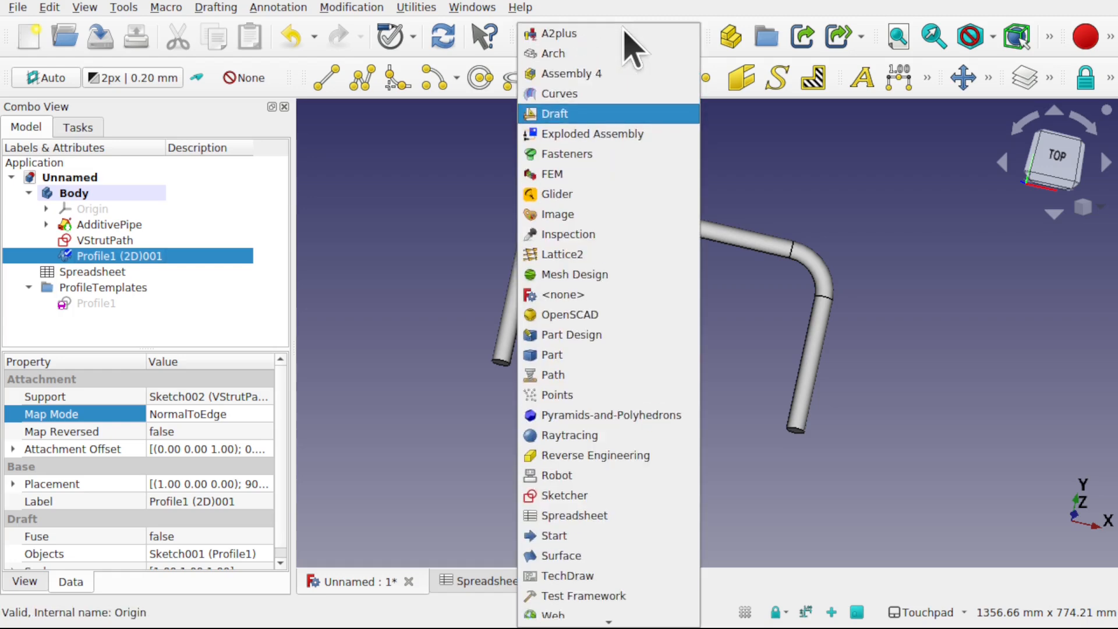
left_click(611, 334)
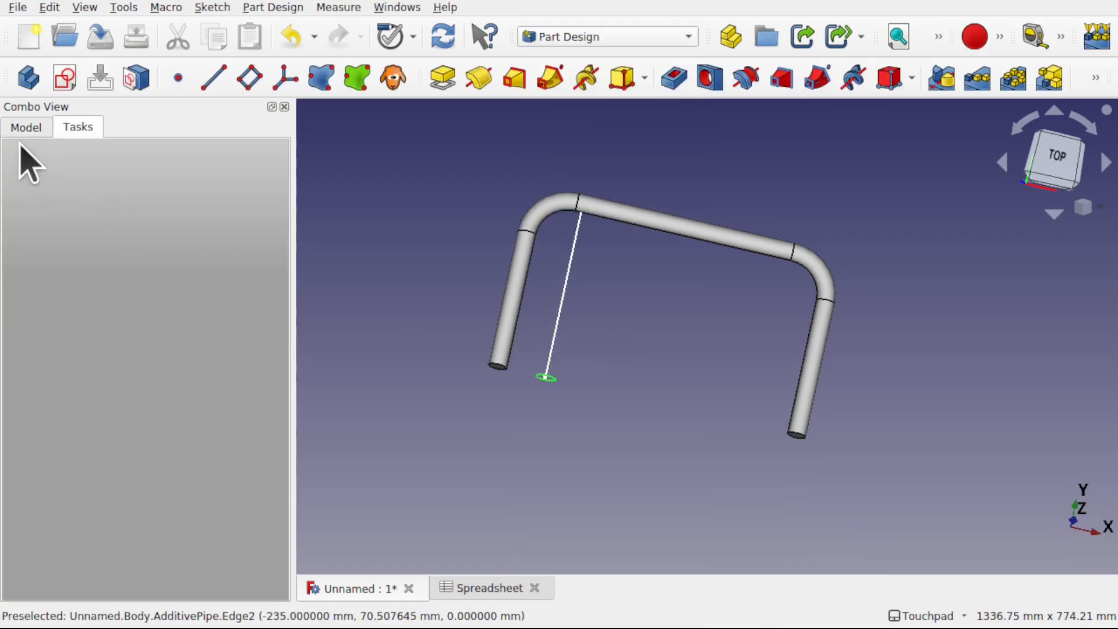
left_click(26, 126)
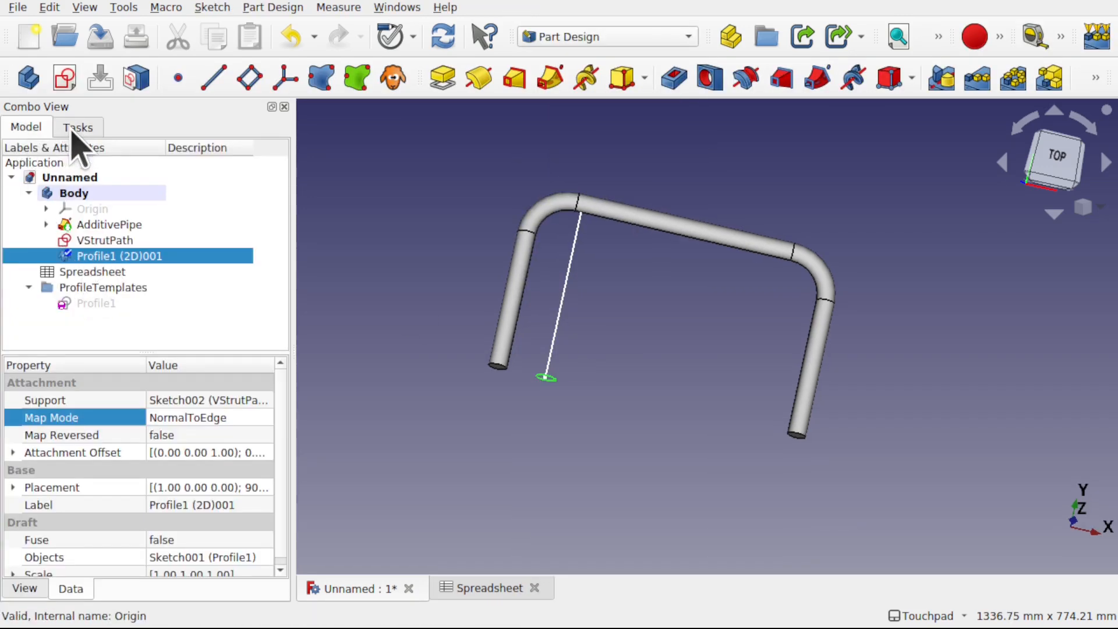
left_click(71, 128)
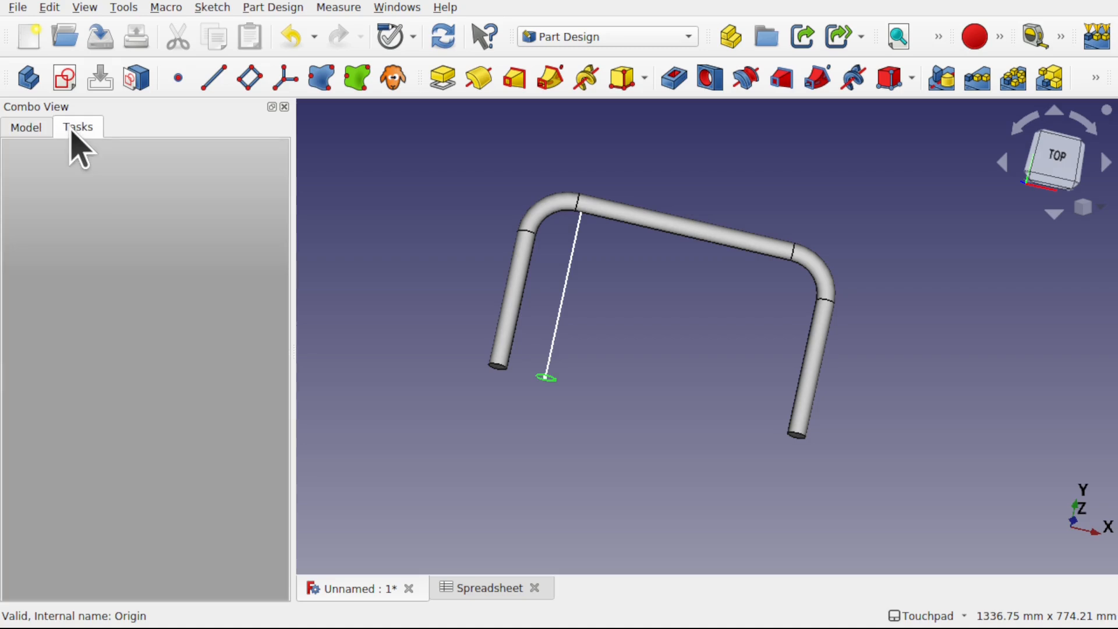
left_click(548, 86)
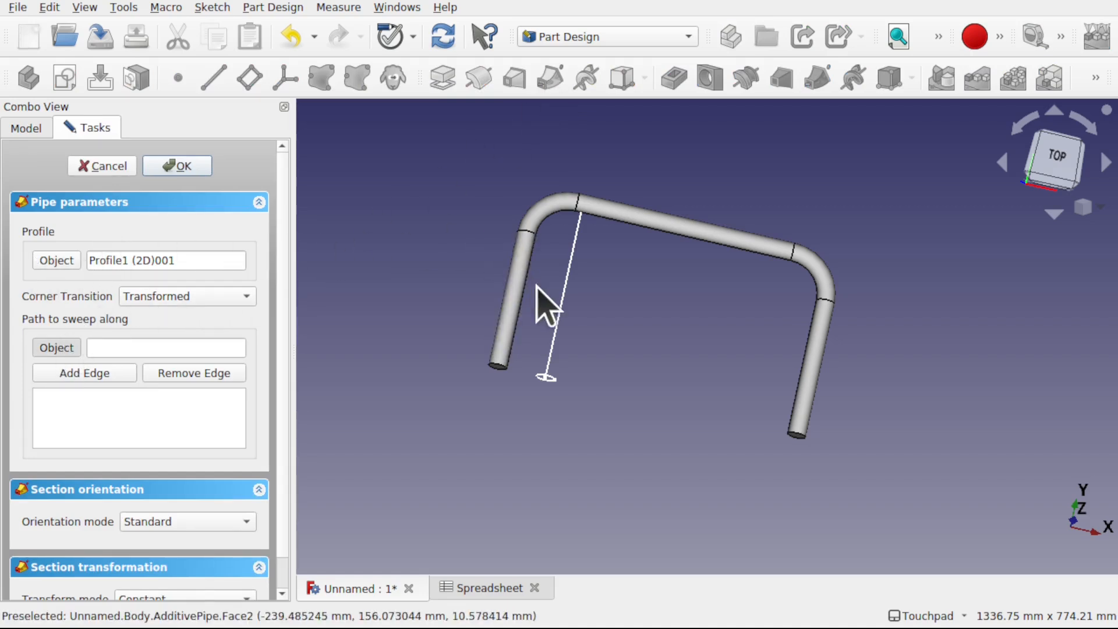
left_click(558, 324)
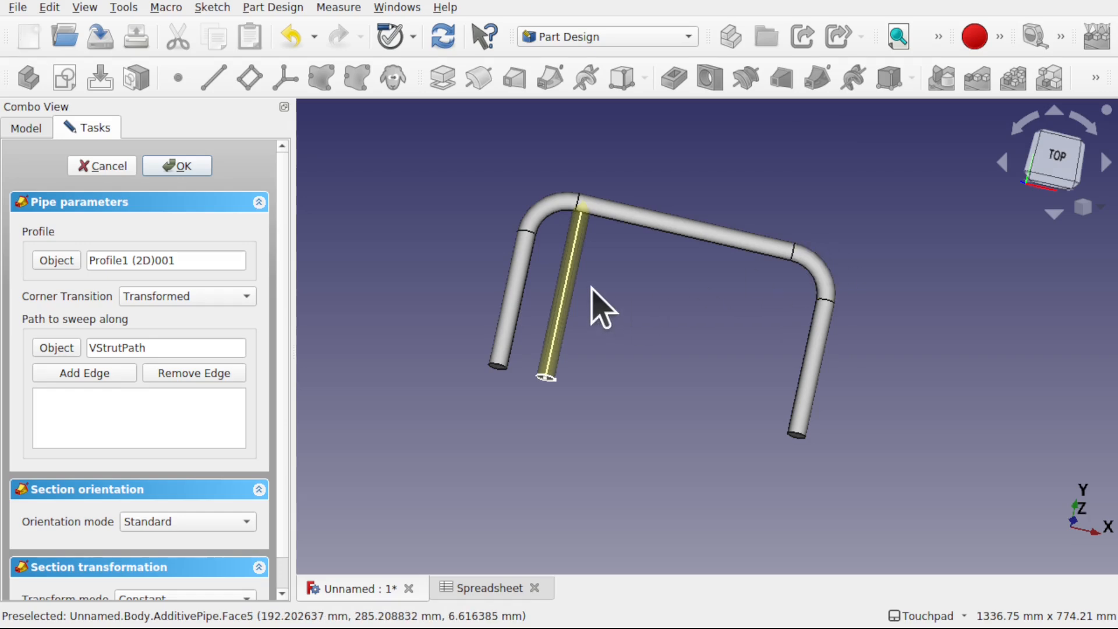
left_click(178, 166)
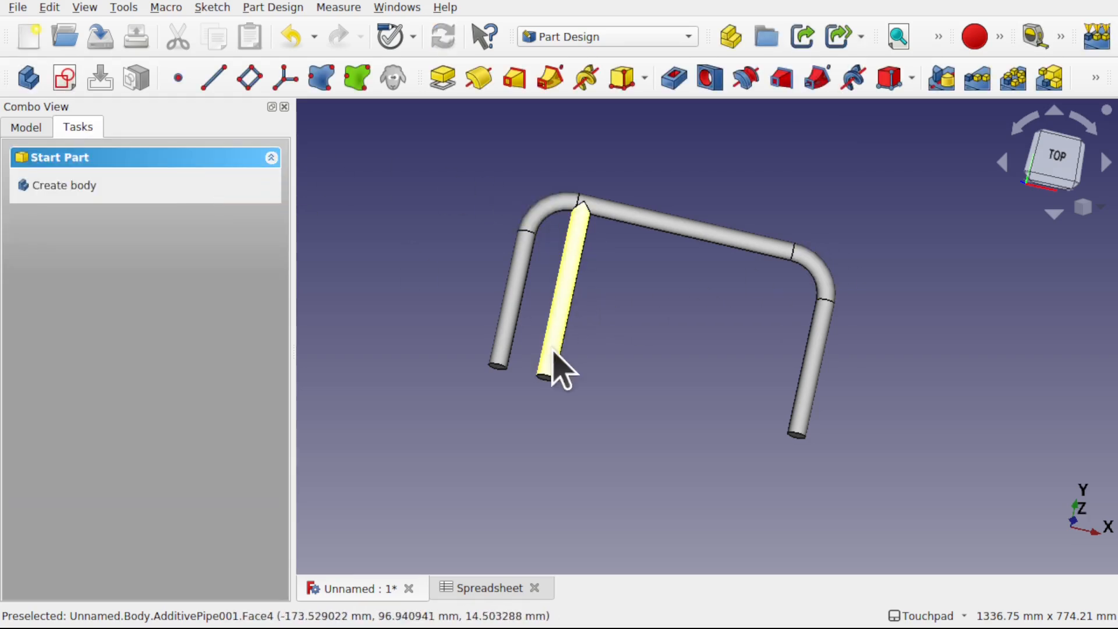
Step: Create a linear pattern of the vertical strut AdditivePipe001 along the horizontal sketch axis
left_click(27, 129)
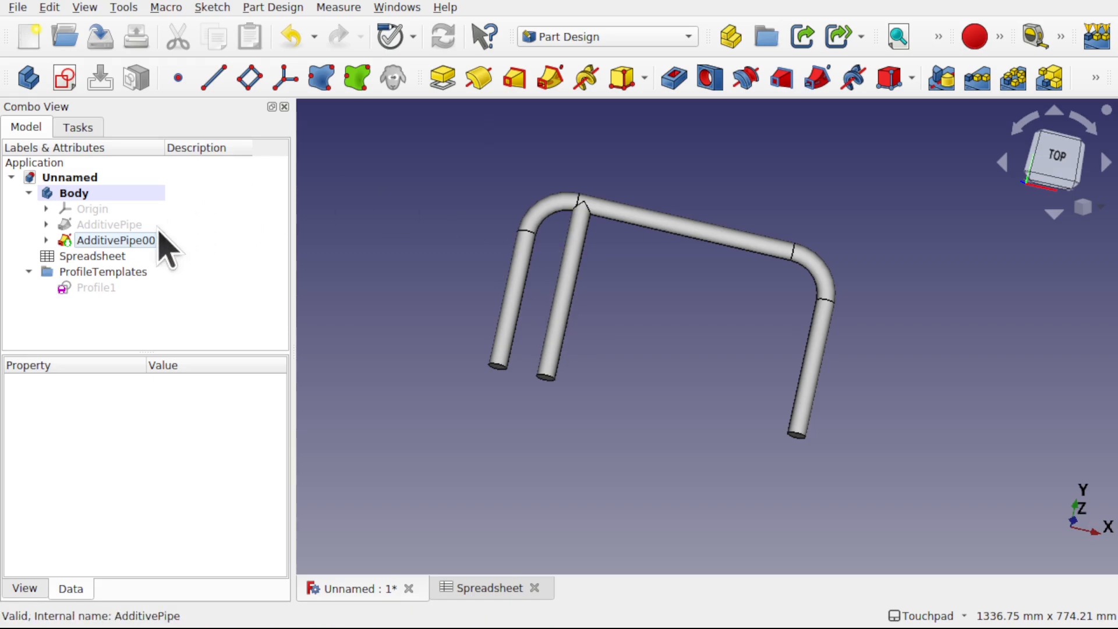
left_click(81, 240)
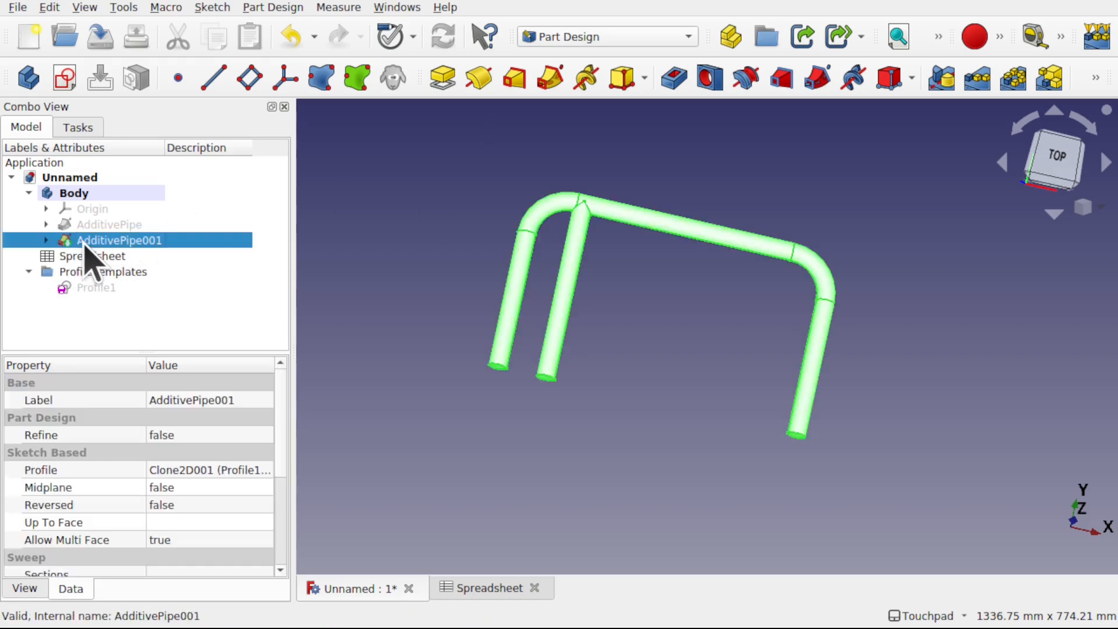
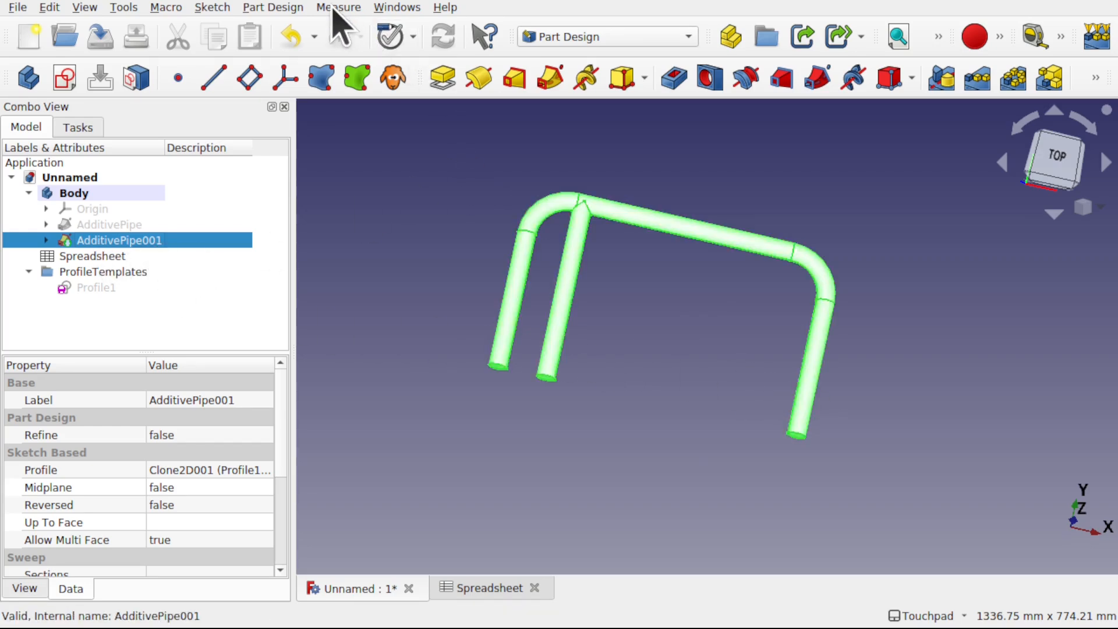
left_click(273, 7)
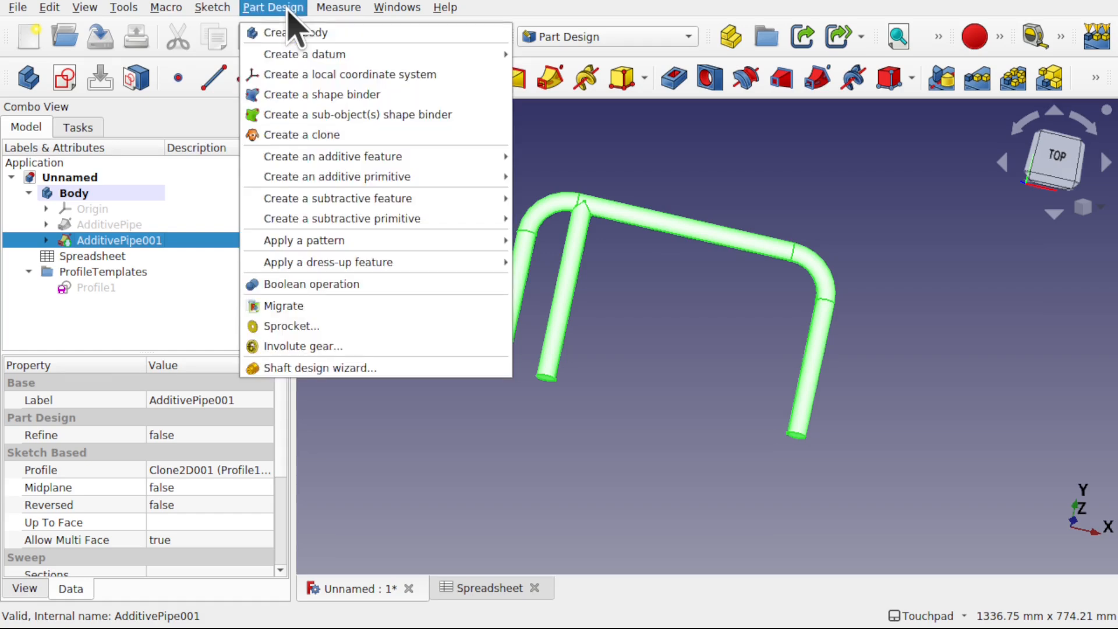
mouse_move(414, 238)
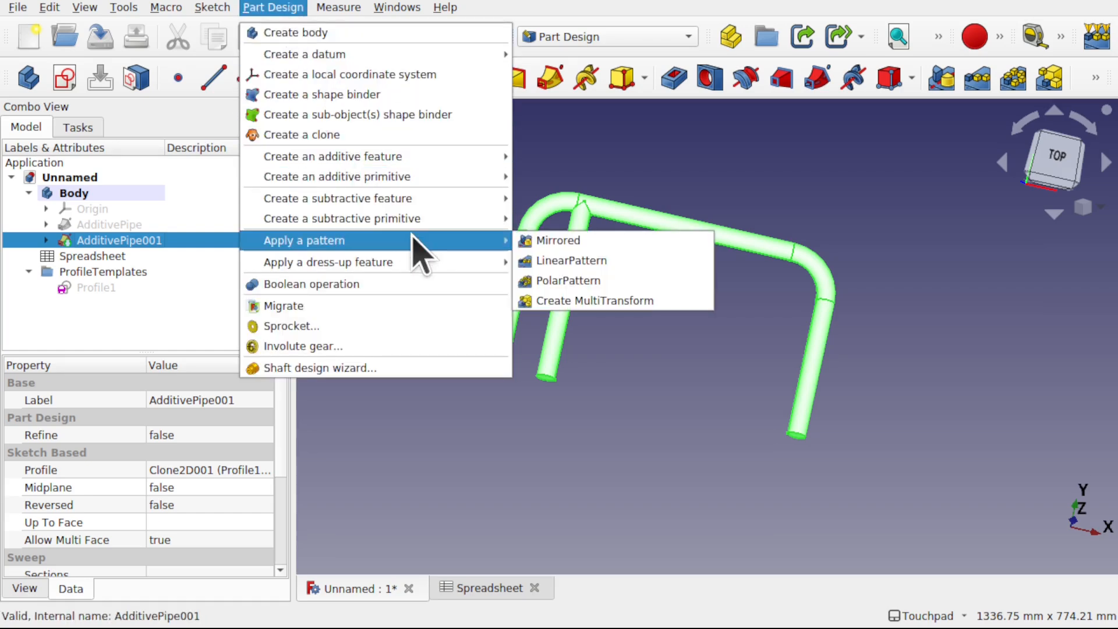
left_click(603, 262)
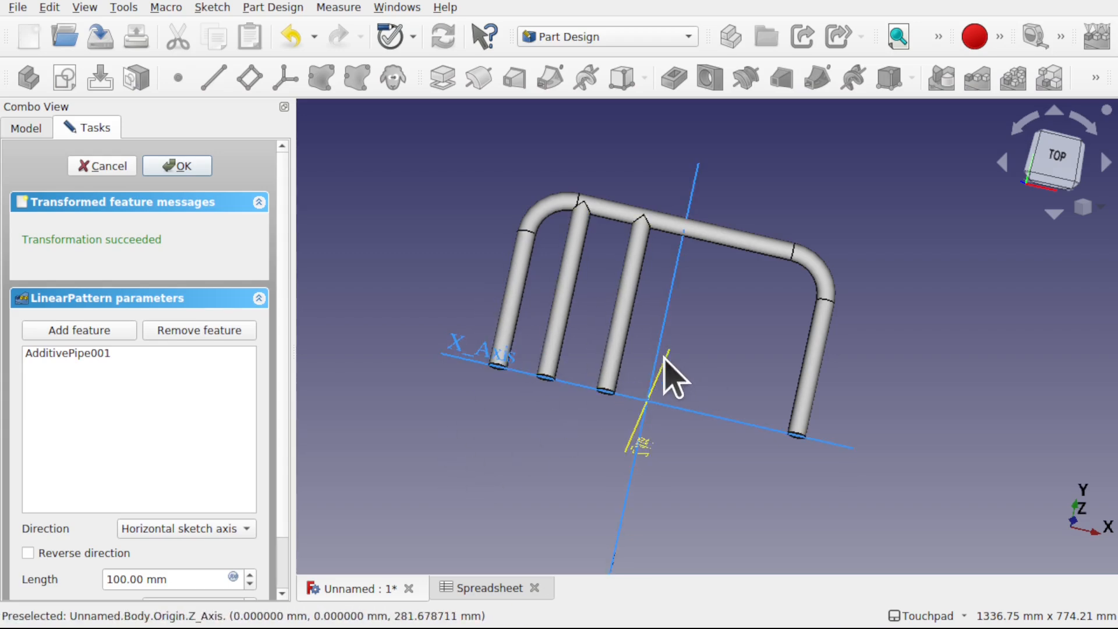
Step: Set the linear pattern to 4 occurrences over a length of 200 mm and accept it
scroll(280, 554, "down", 2)
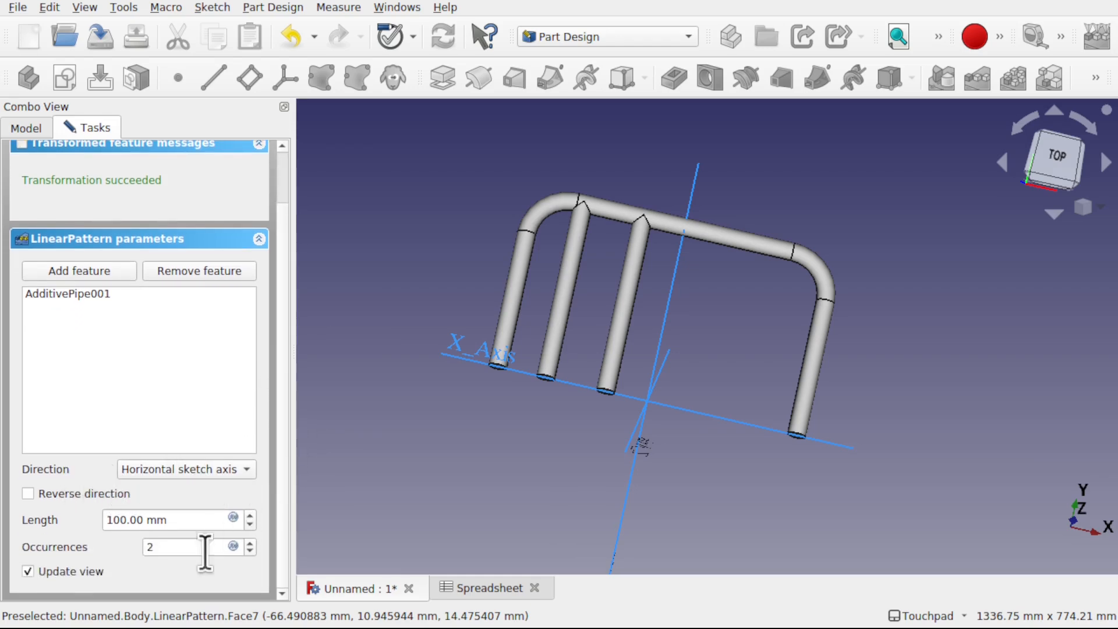
left_click(181, 548)
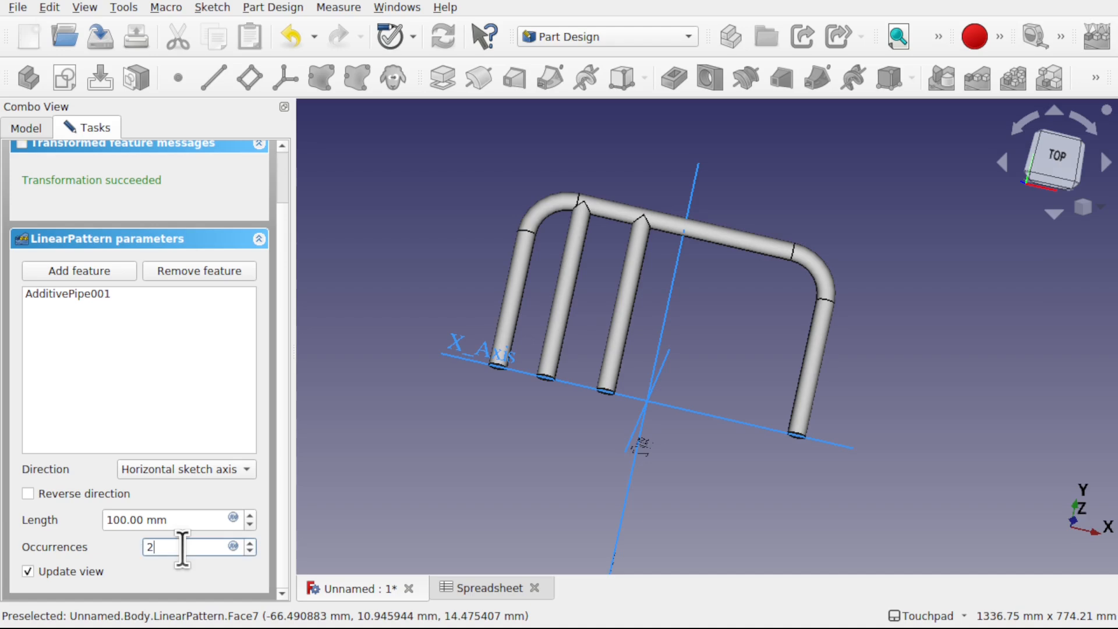
left_click_drag(172, 548, 130, 548)
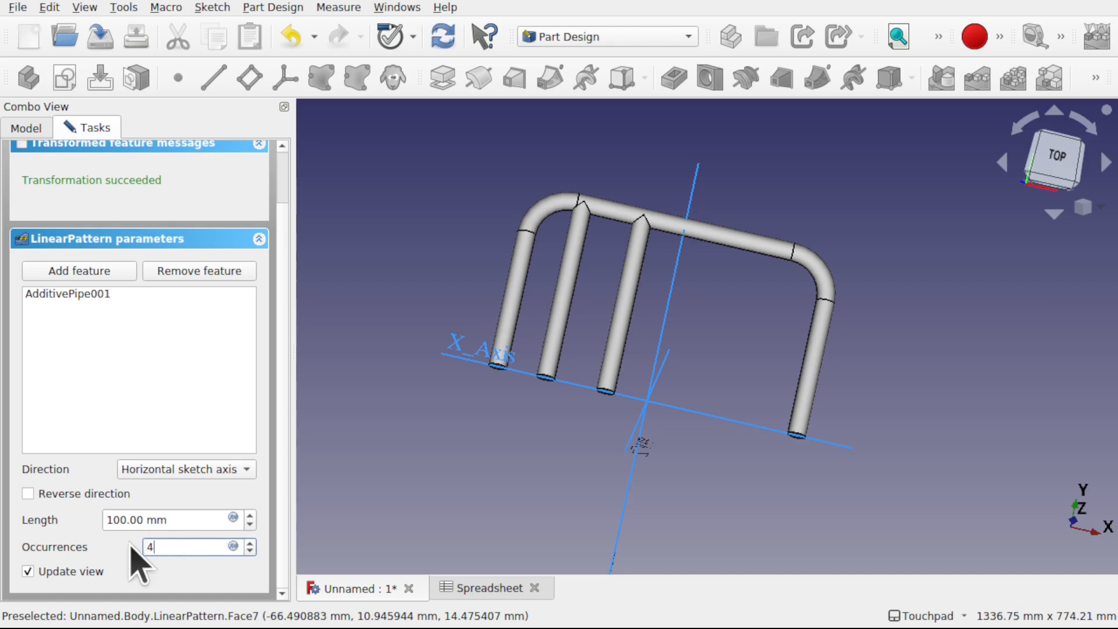
left_click(124, 522)
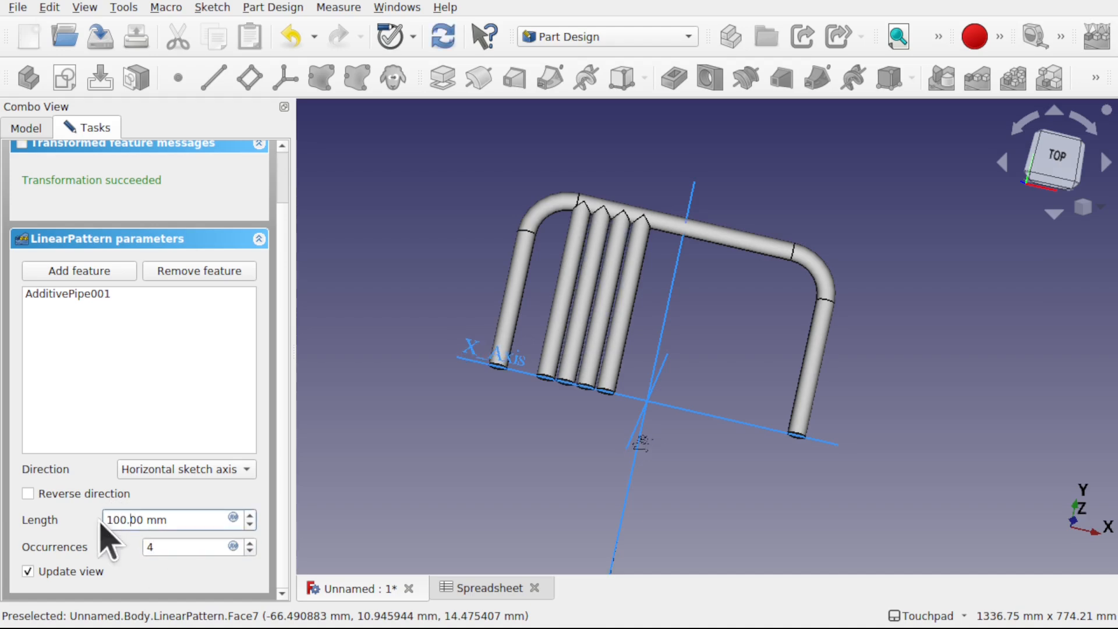
left_click_drag(114, 519, 88, 516)
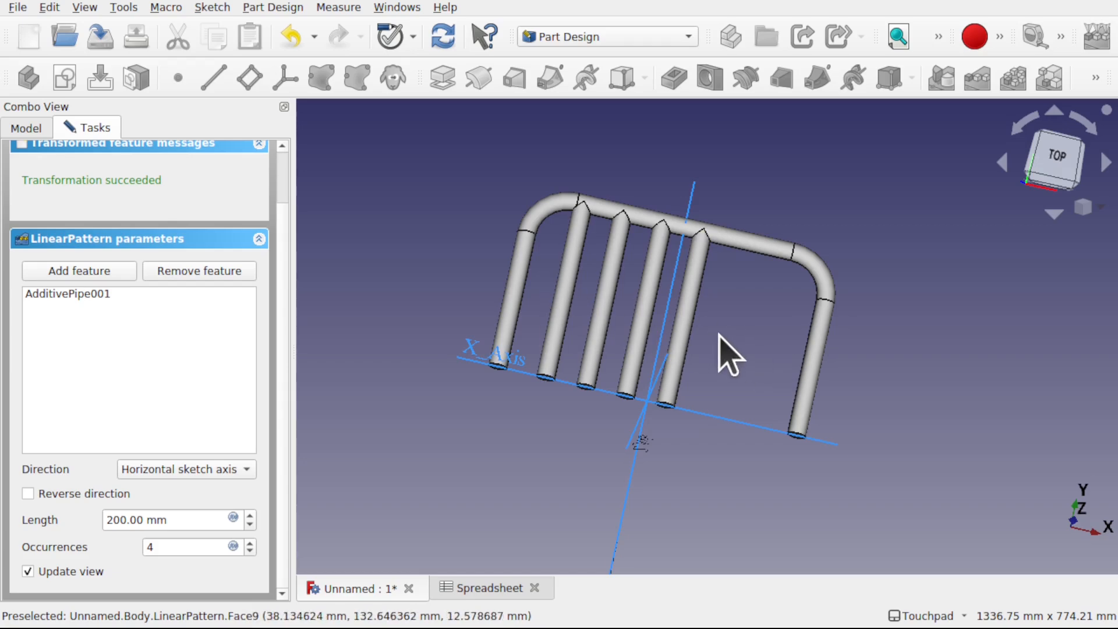
scroll(285, 193, "up", 2)
left_click(177, 166)
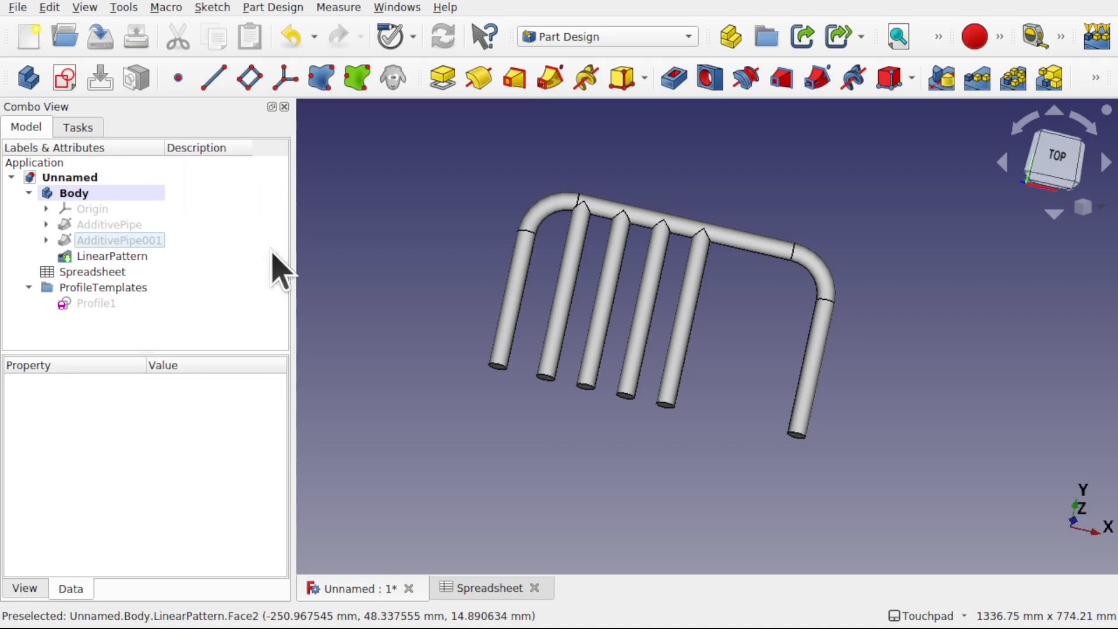
Step: Open the spreadsheet and add an HCount parameter in row 5 with the value 5
left_click(127, 259)
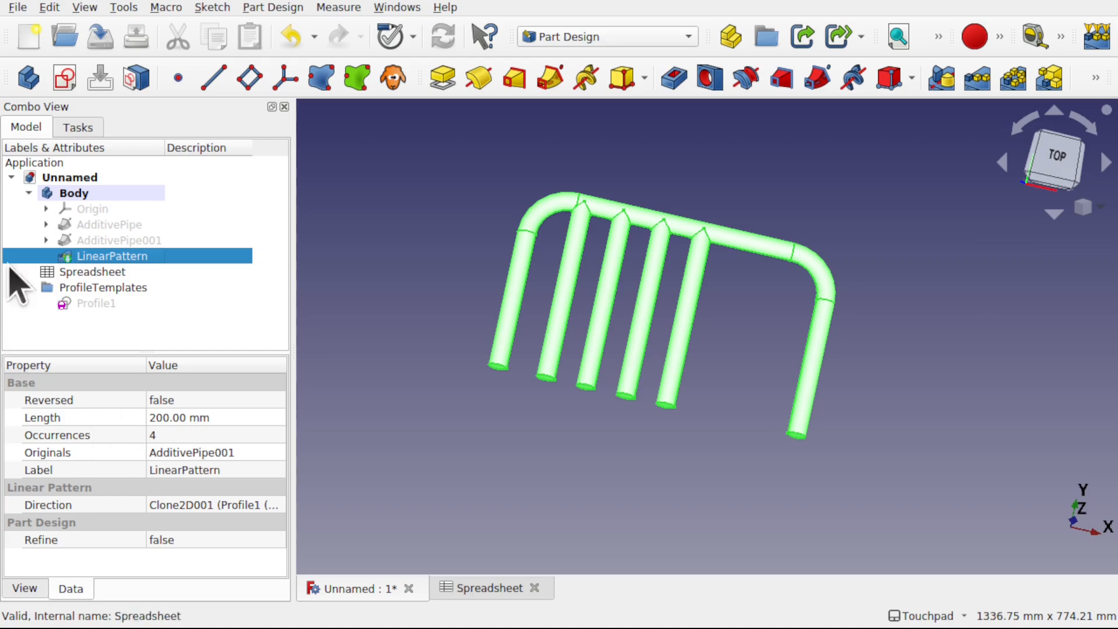
double_click(107, 278)
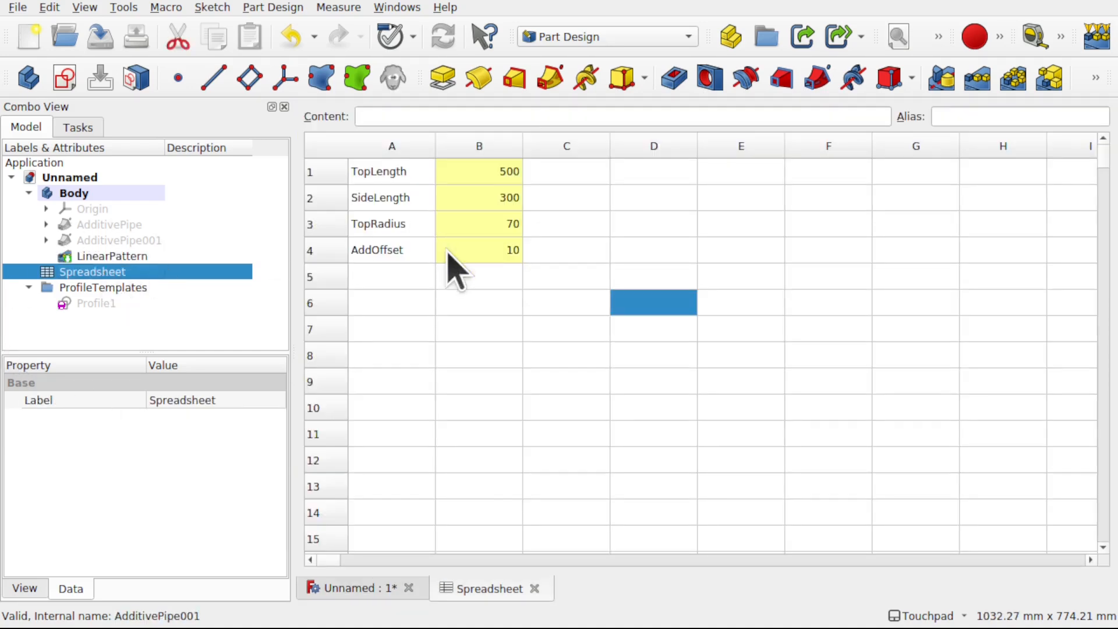
double_click(393, 277)
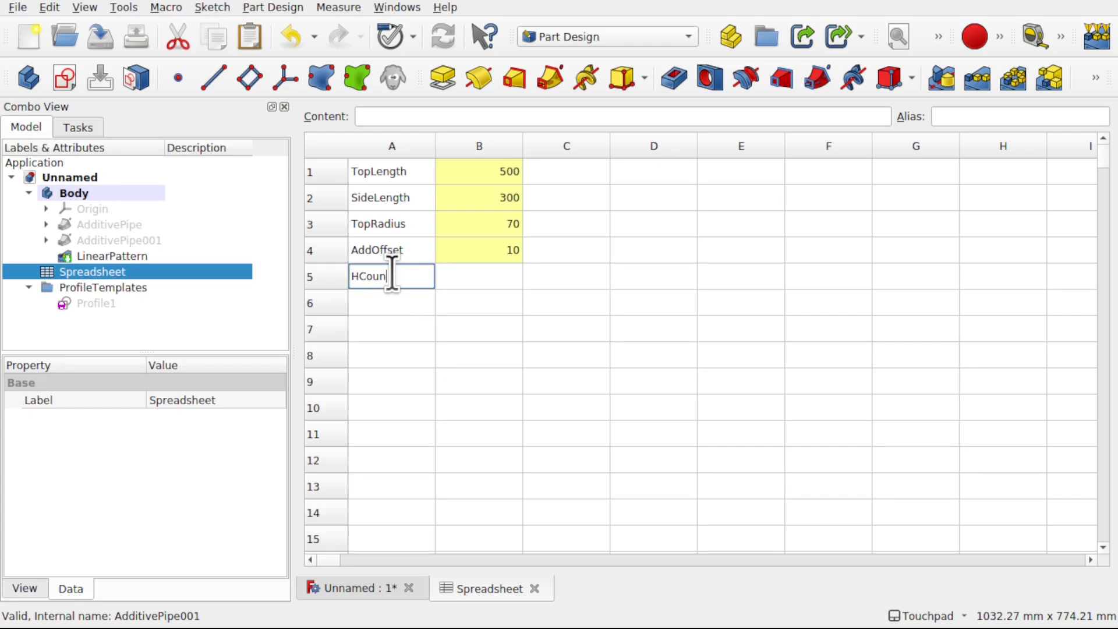
left_click(487, 284)
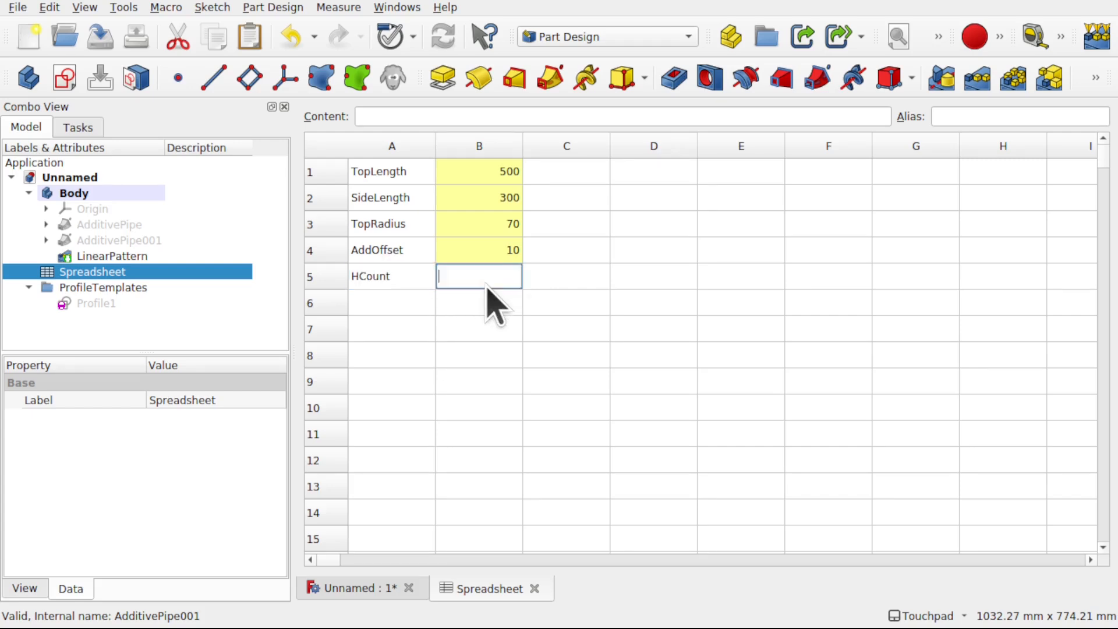
type("5")
Step: Add an HSpacing parameter in row 6 of the spreadsheet with the value 200
left_click(391, 298)
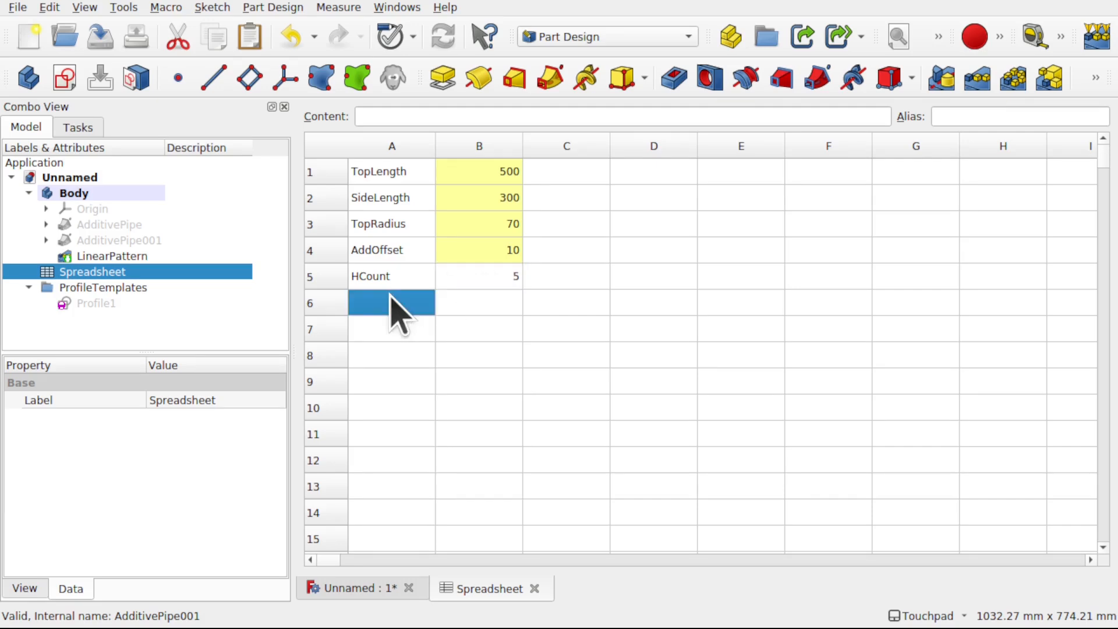
type("HSp")
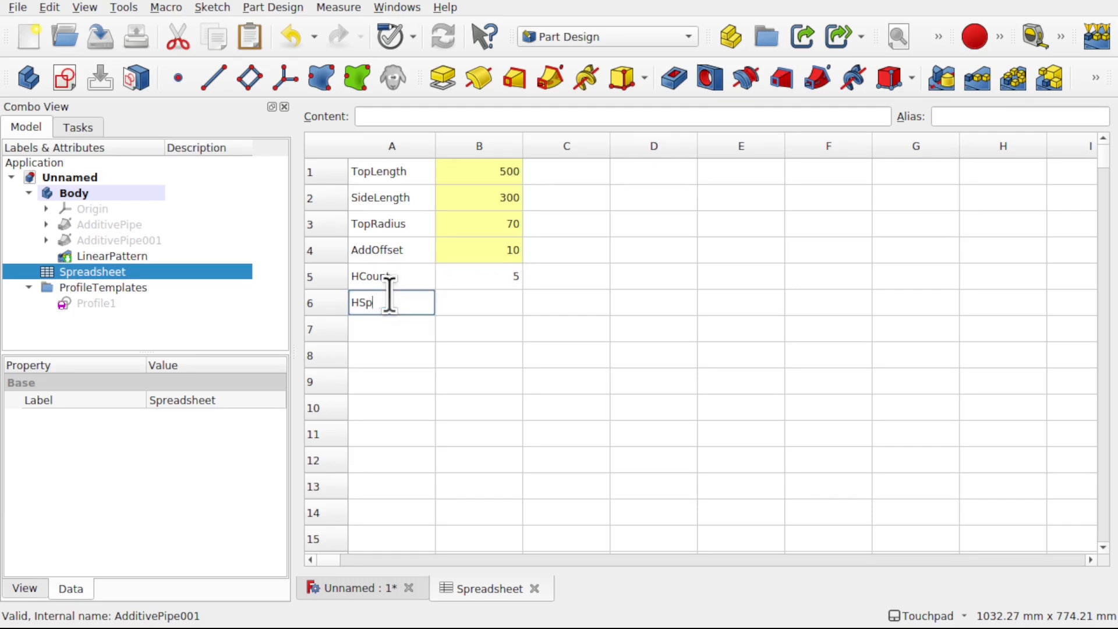
type("acing")
left_click(508, 312)
left_click(477, 298)
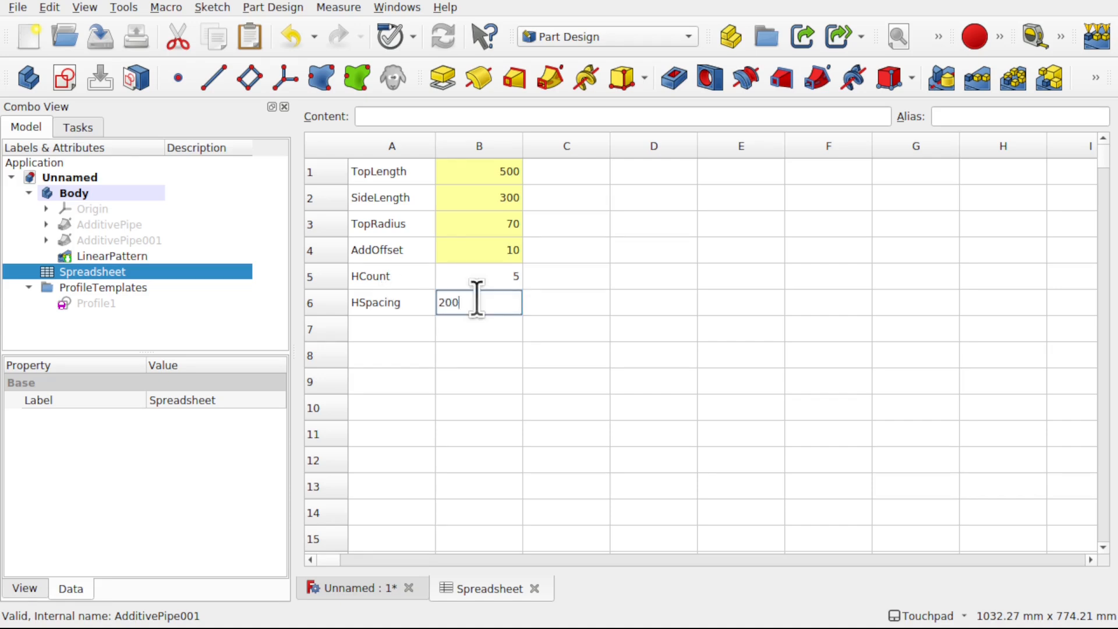
left_click(586, 311)
Step: Assign the alias HCount to cell B5, reusing the label text from A5
left_click(402, 276)
left_click(401, 276)
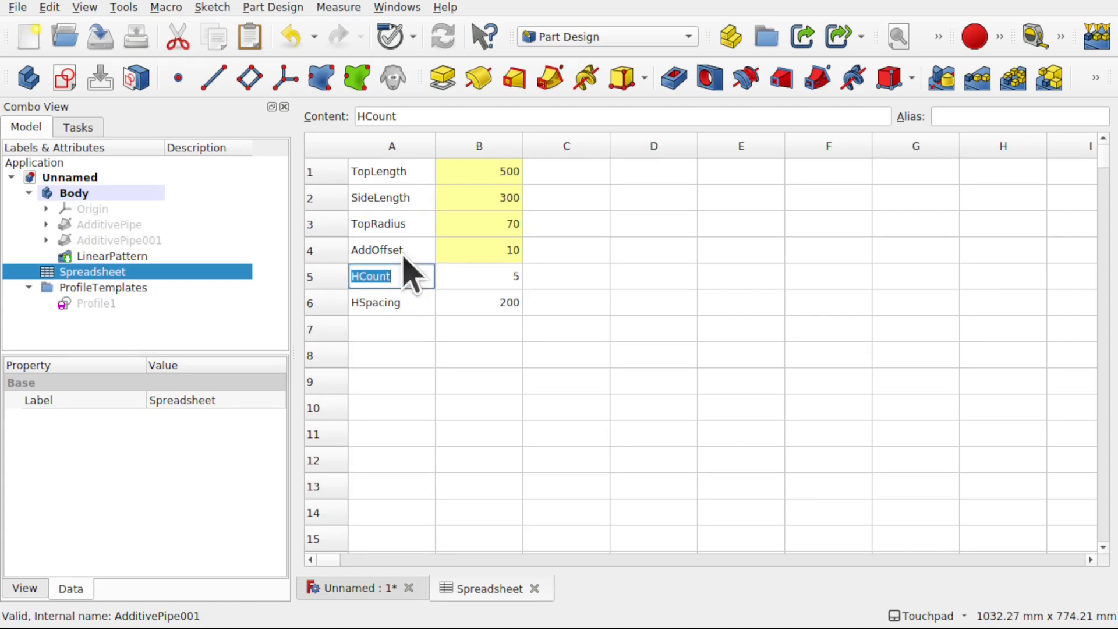
left_click(498, 283)
left_click(958, 117)
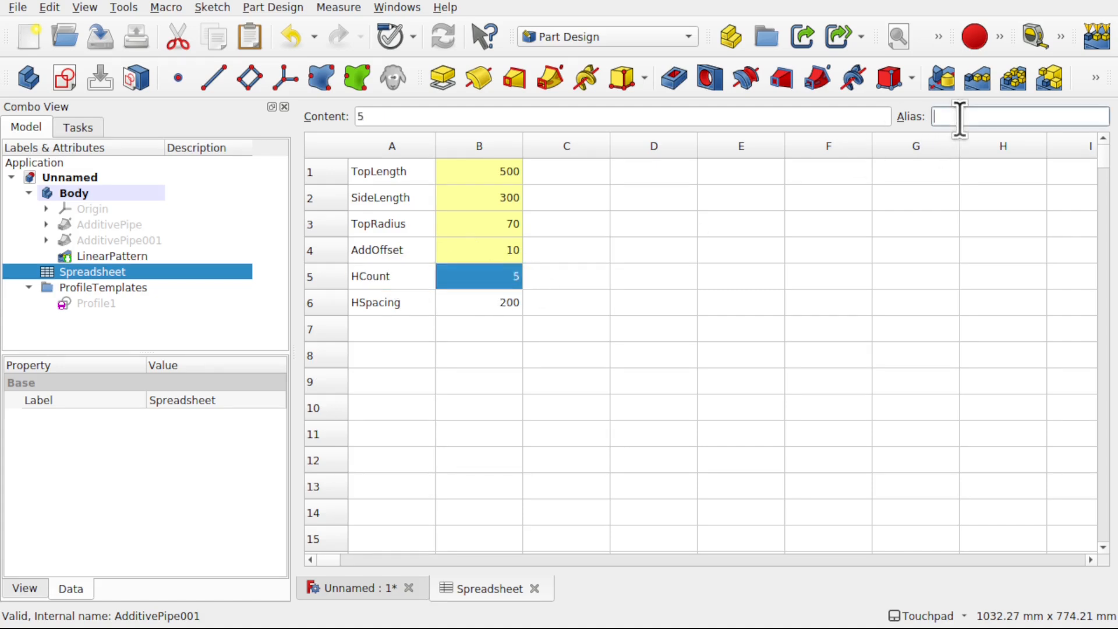
key("Return")
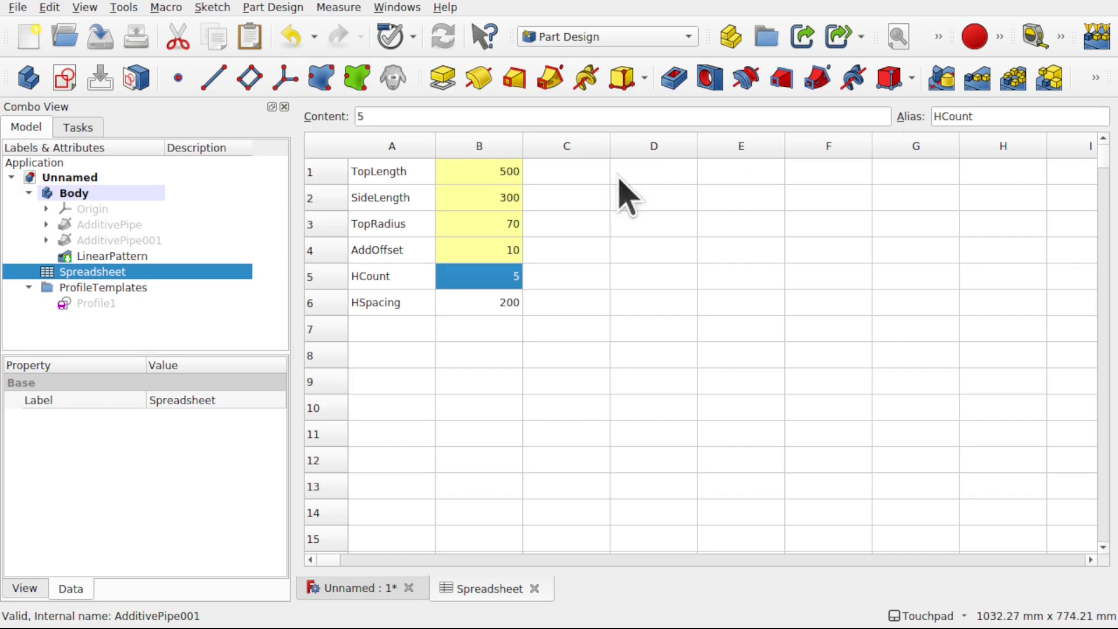
Step: Assign the alias HSpacing to cell B6, reusing the label text from A6
left_click(394, 304)
left_click(395, 303)
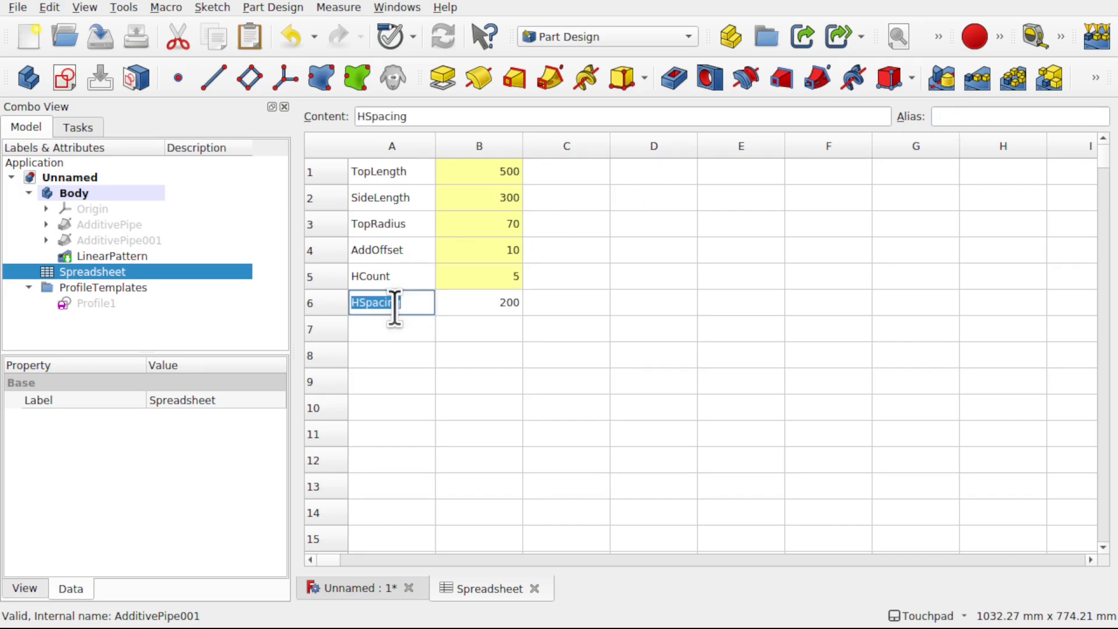
left_click(485, 308)
left_click(983, 116)
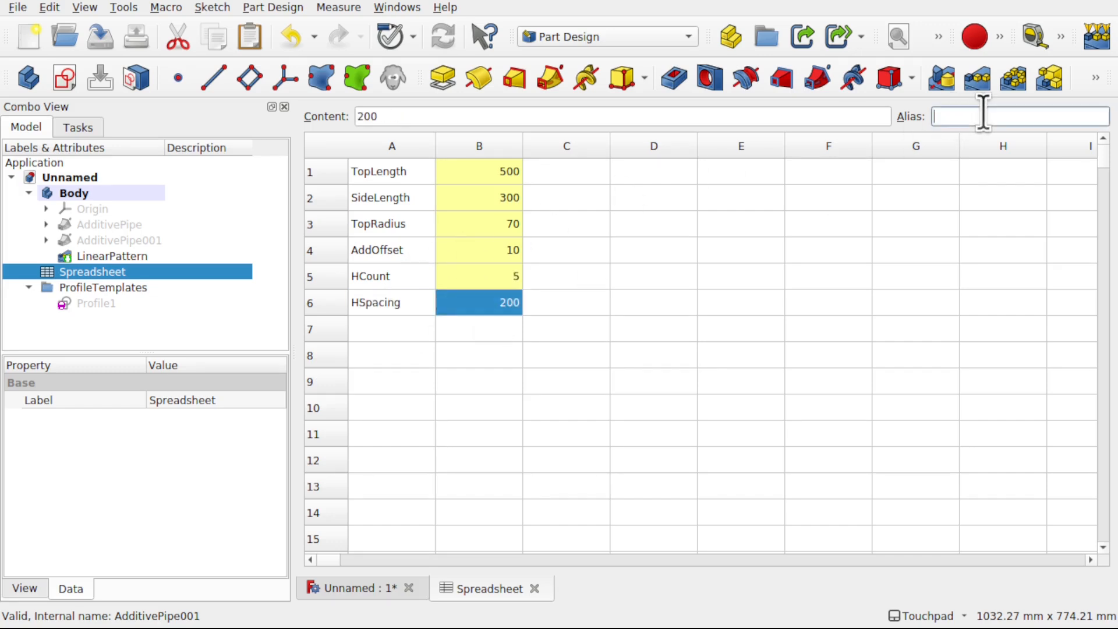
type("HSpacing")
key("Return")
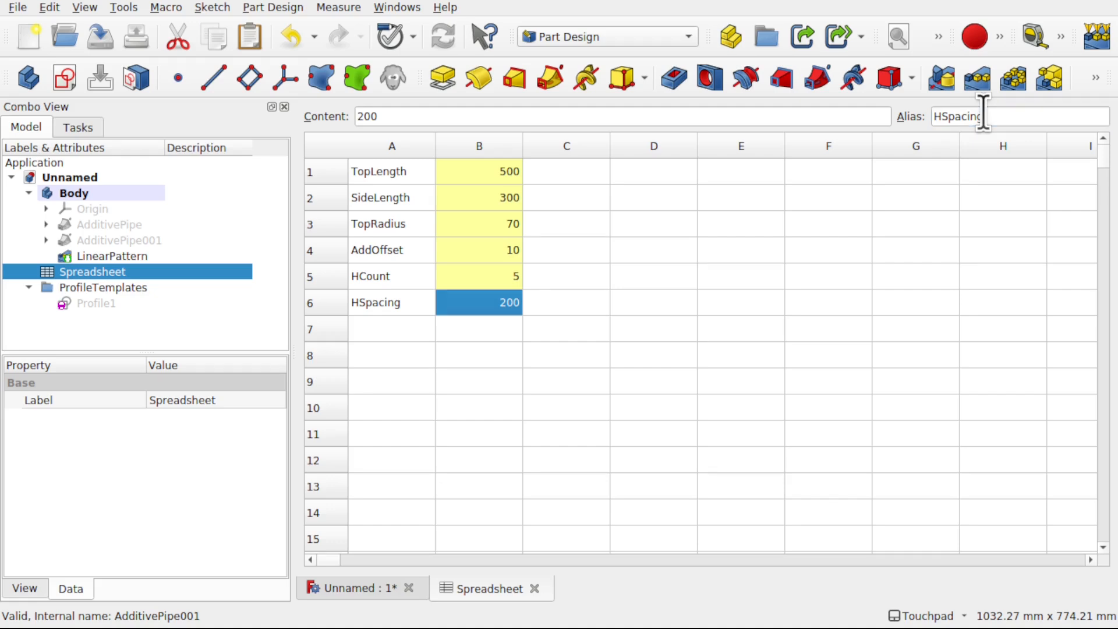
left_click(624, 307)
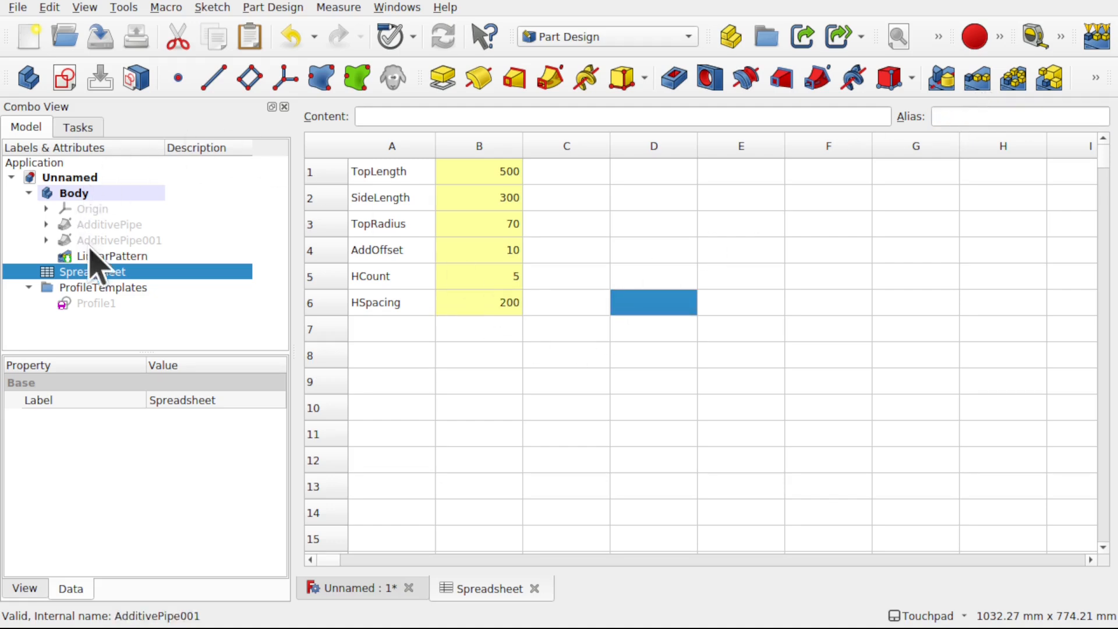
Step: Link the LinearPattern's Occurrences property to the formula Spreadsheet.HCount
left_click(111, 257)
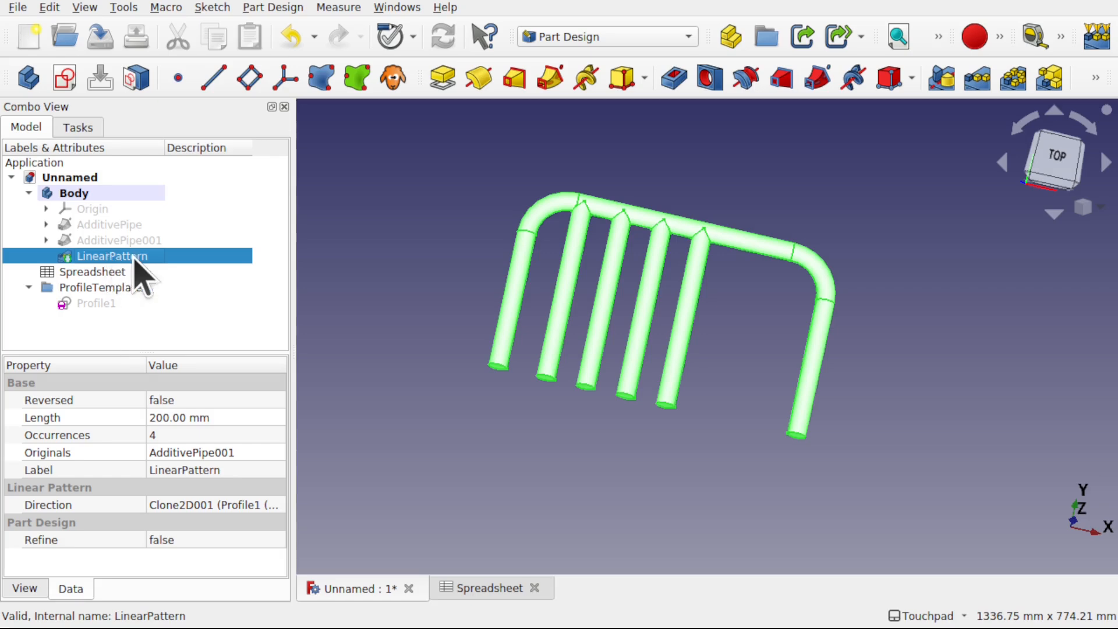
left_click(272, 437)
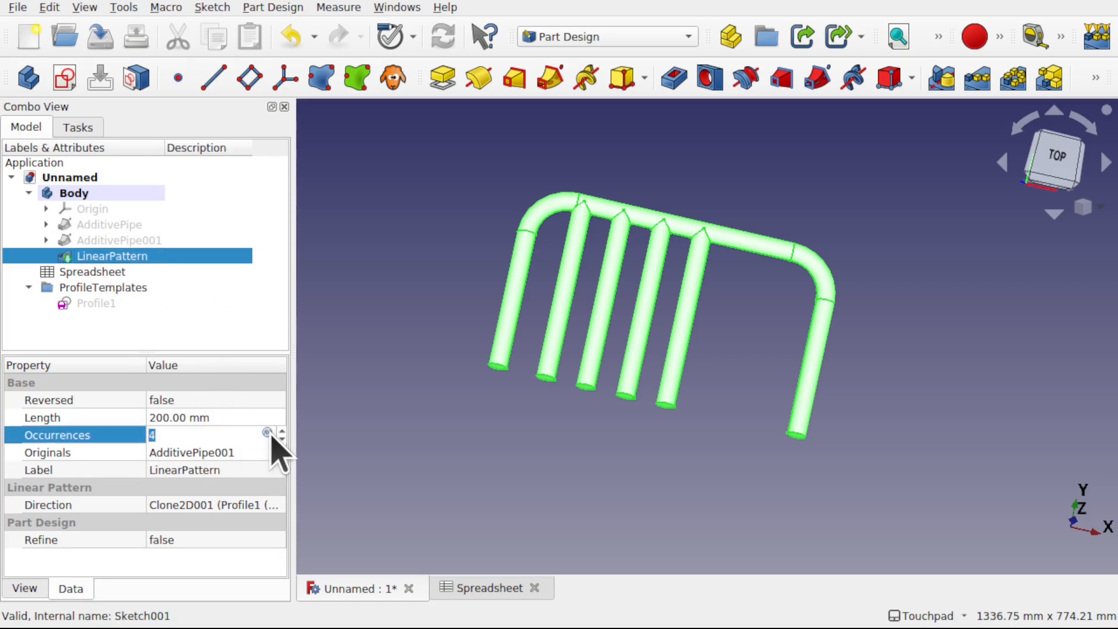
left_click(267, 432)
type("Sprea")
left_click(259, 452)
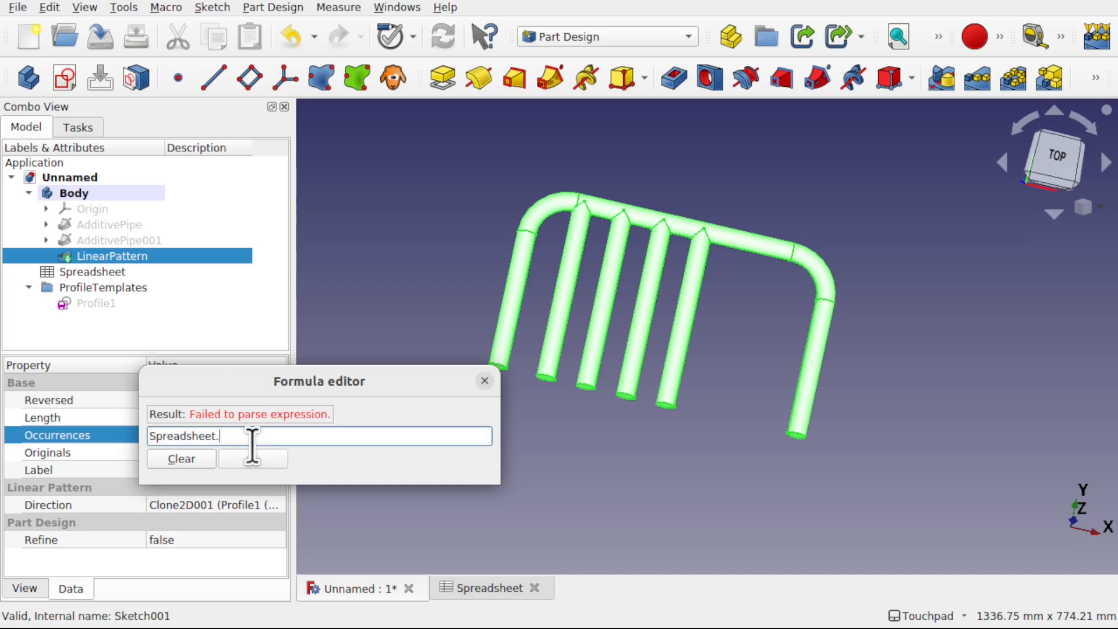
type("HCo")
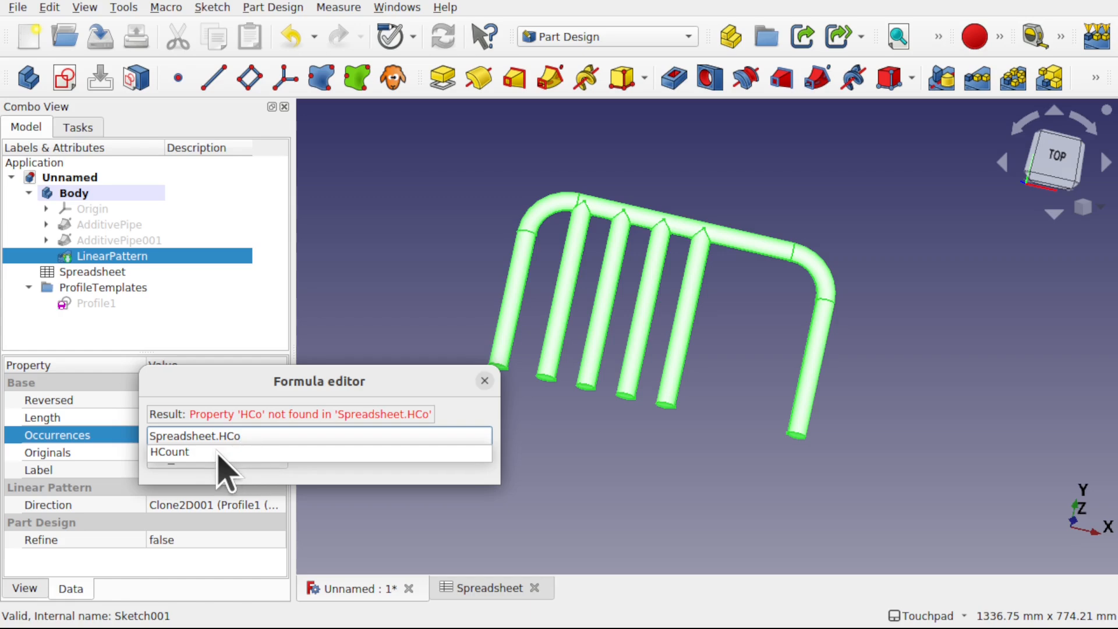
left_click(219, 456)
left_click(250, 458)
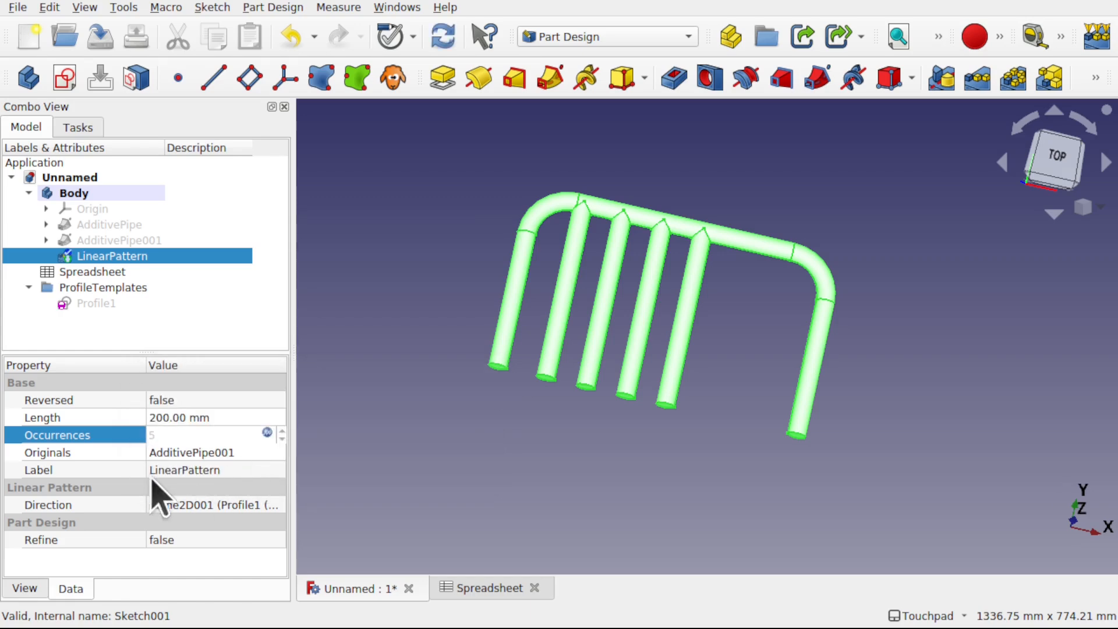
Step: Link the LinearPattern's Length property to the formula Spreadsheet.HSpacing
left_click(217, 417)
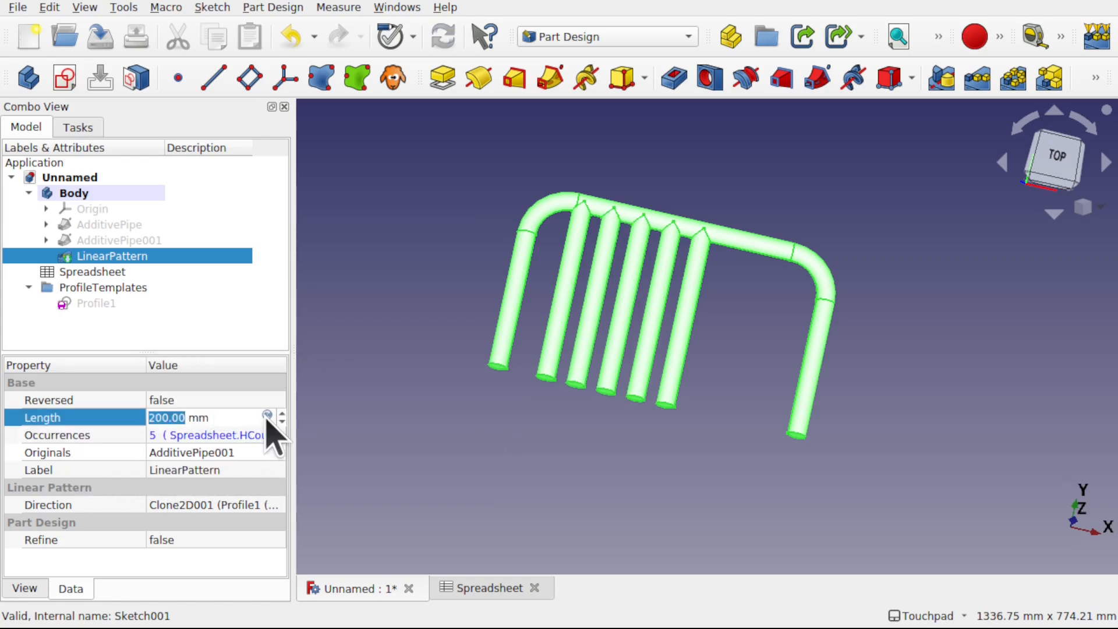
left_click(267, 418)
type("Spread")
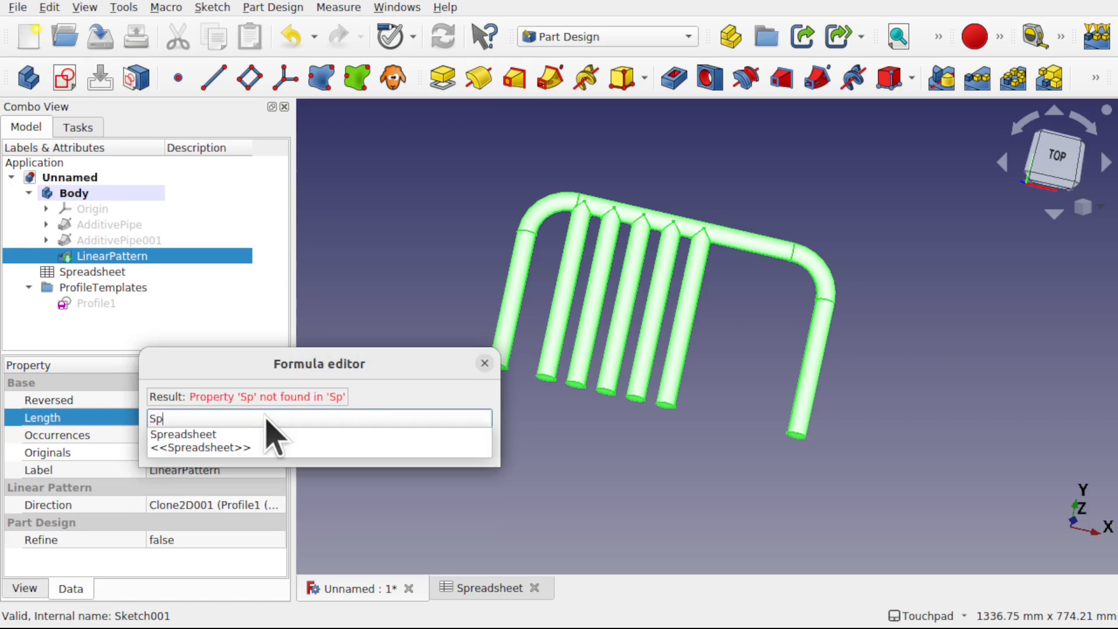
left_click(249, 432)
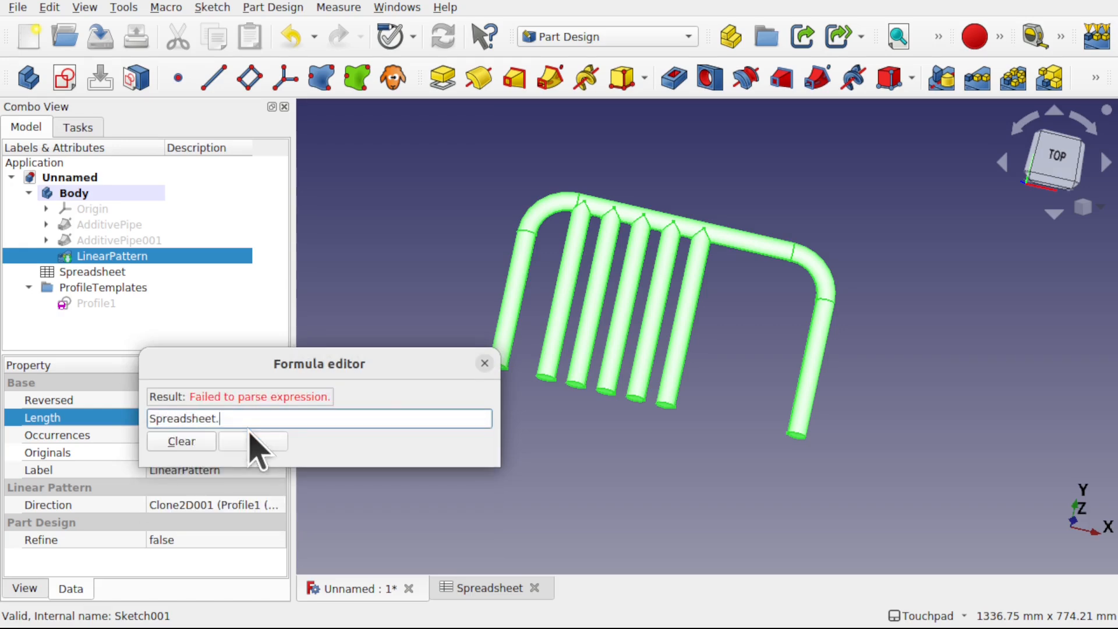
type("HSpa")
left_click(250, 448)
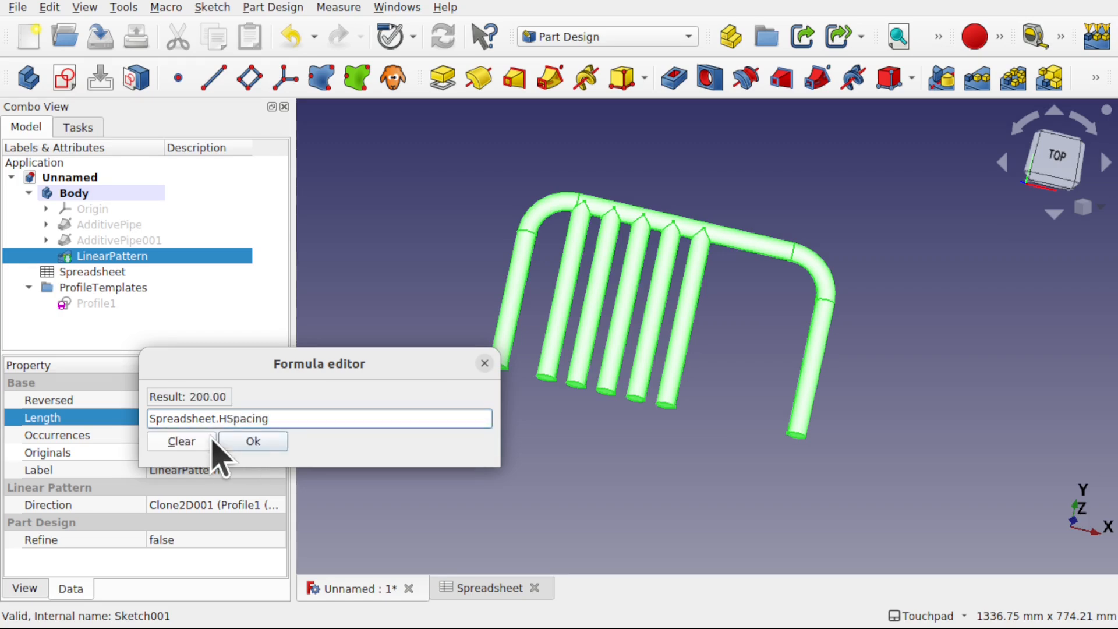
left_click(254, 440)
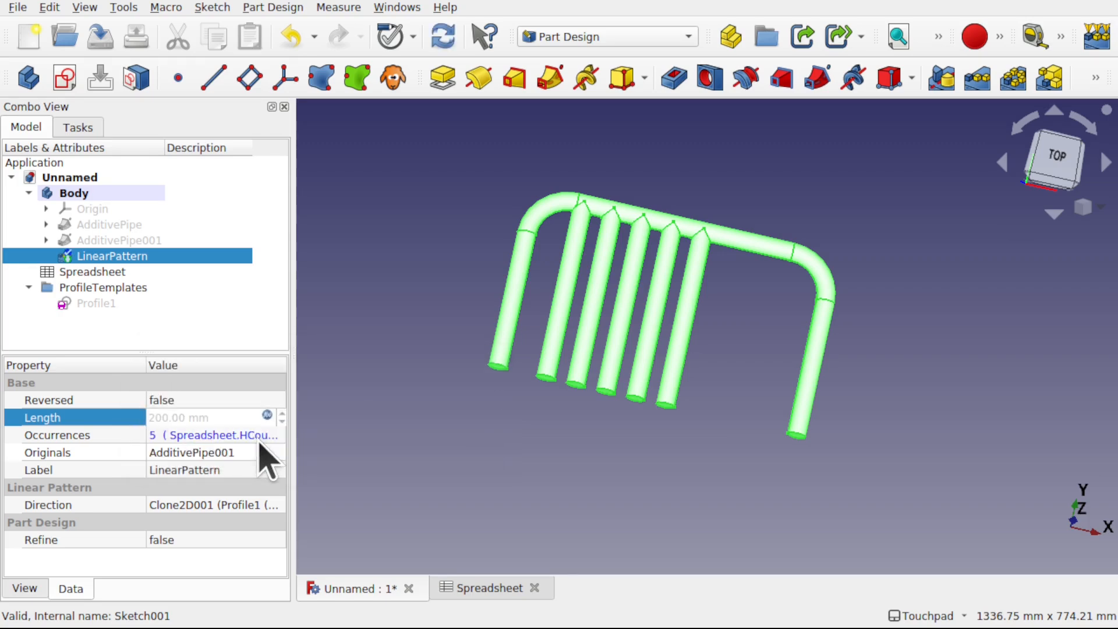
left_click(200, 436)
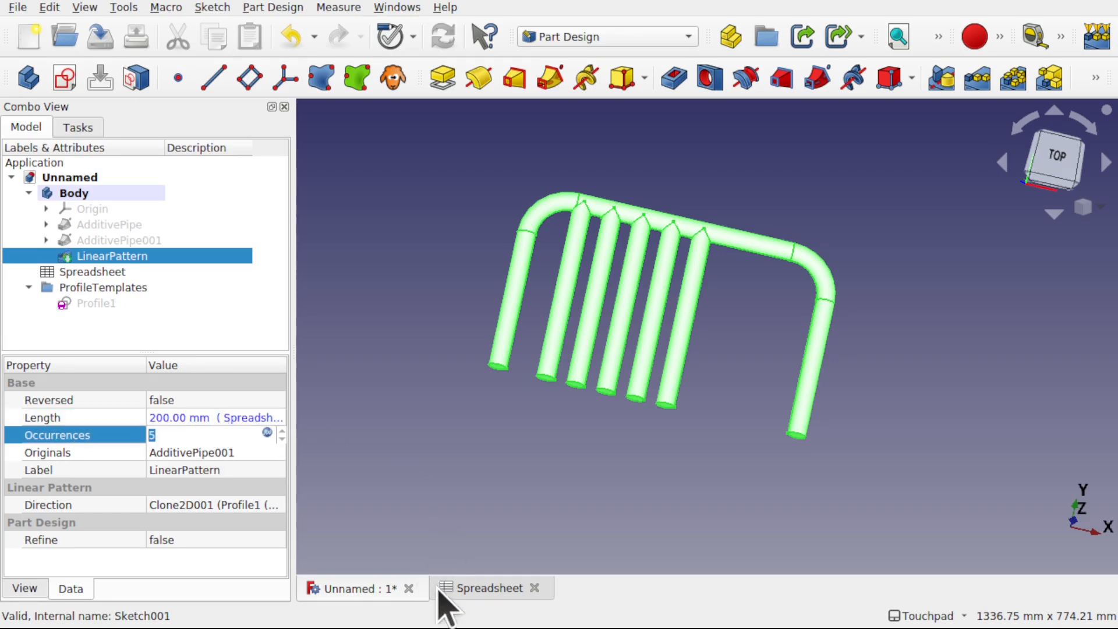
Step: Set HSpacing in the spreadsheet to 300 and check the strut pattern in the 3D model
left_click(476, 589)
double_click(473, 304)
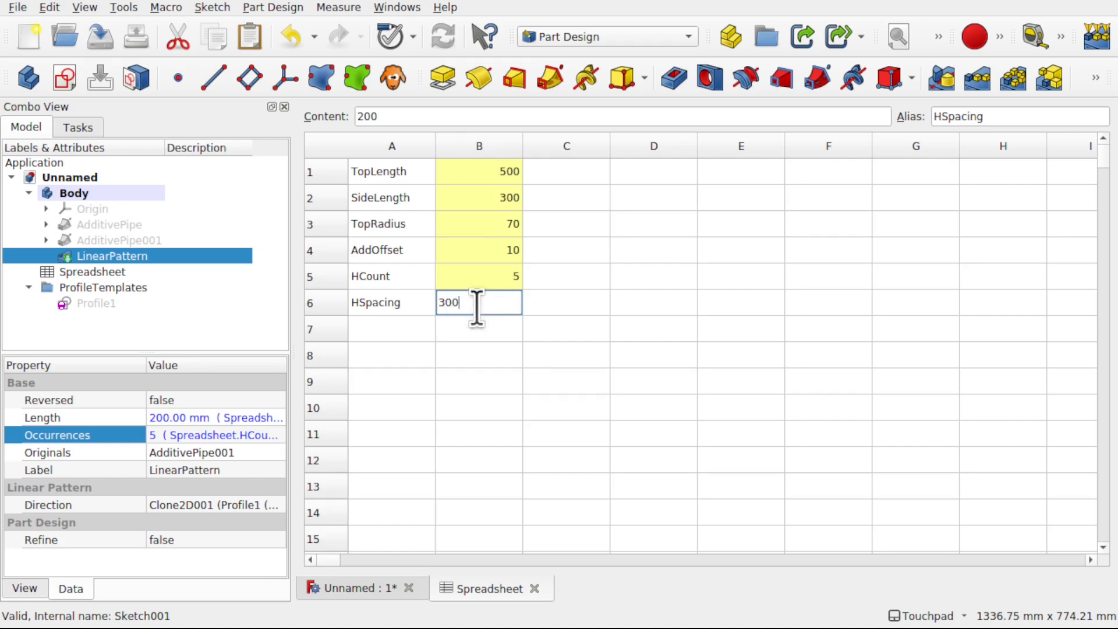
type("300")
key("Return")
left_click(360, 595)
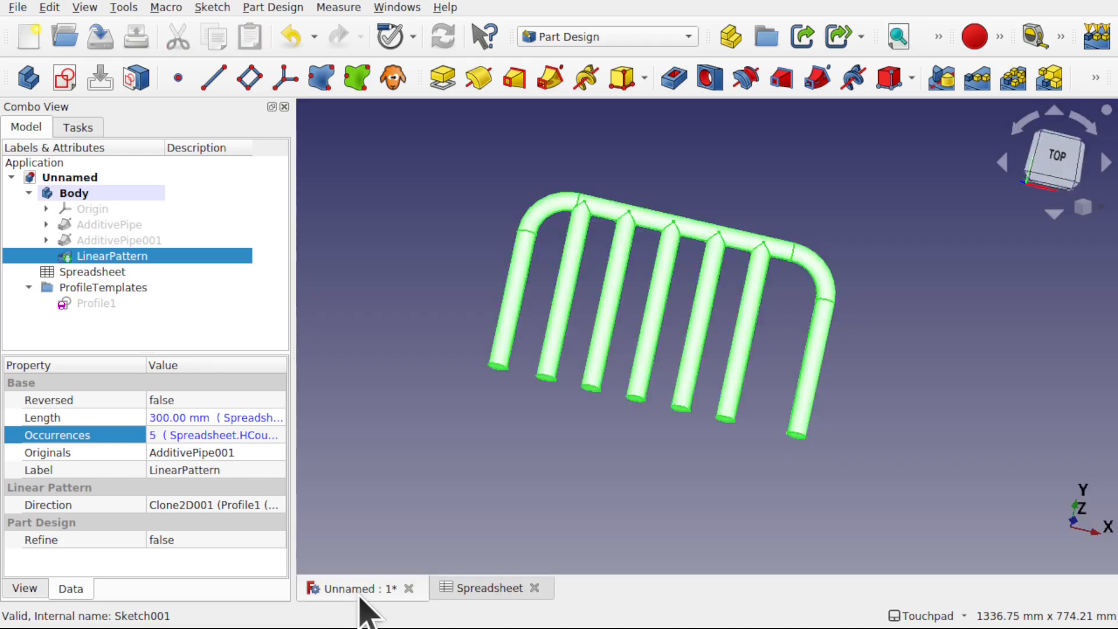
Step: Set HSpacing in the spreadsheet to 340, return to the 3D model and clear the selection
left_click(496, 589)
left_click(499, 300)
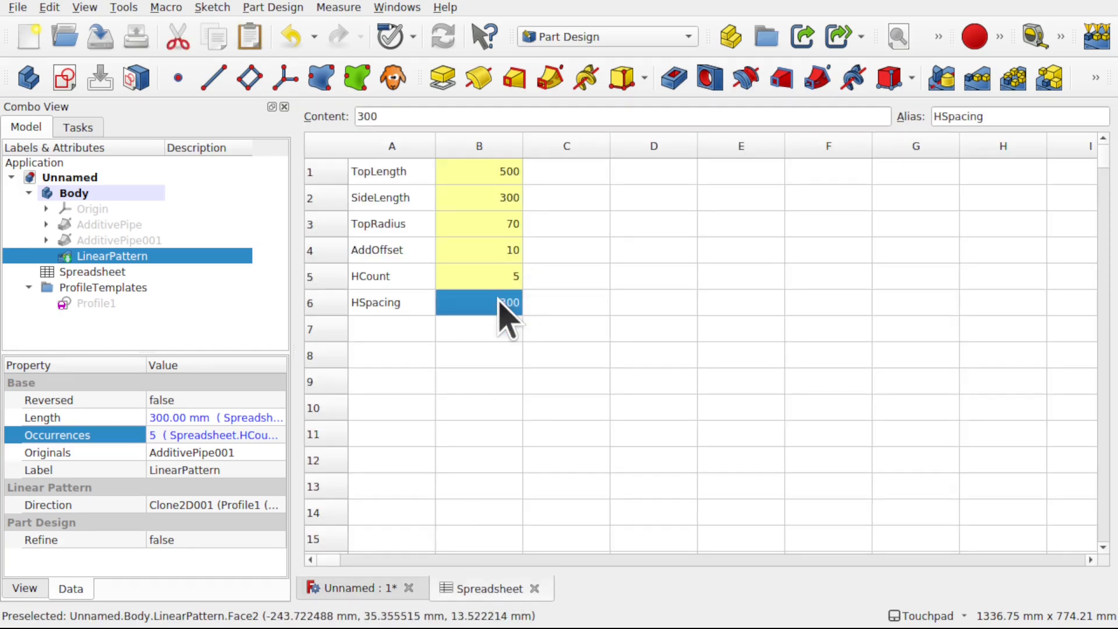
double_click(499, 300)
type("340")
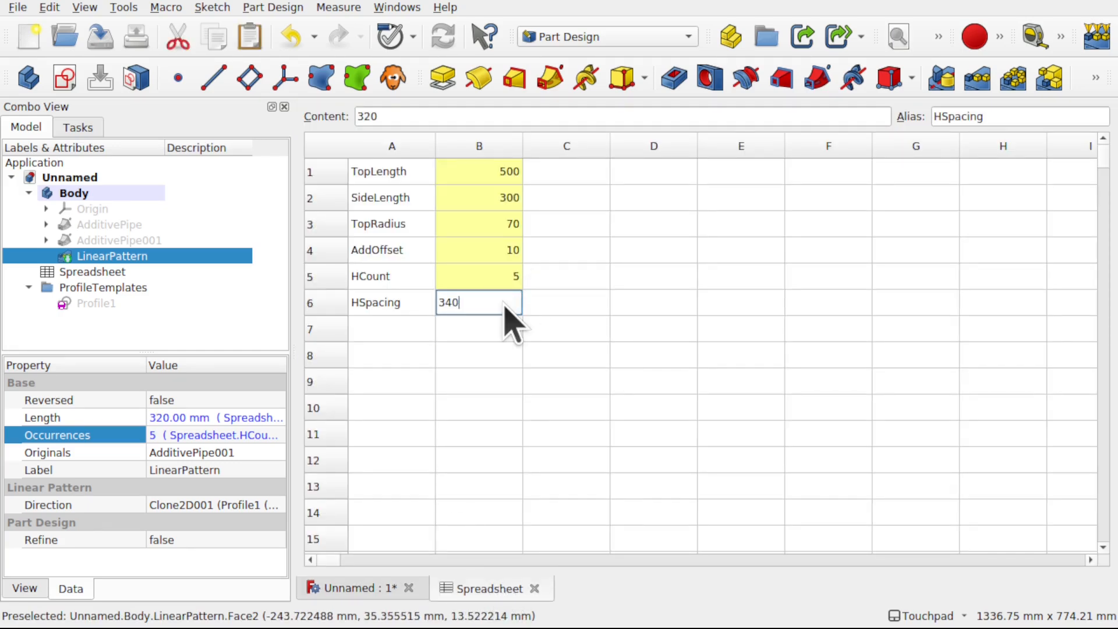
key("Return")
left_click(371, 589)
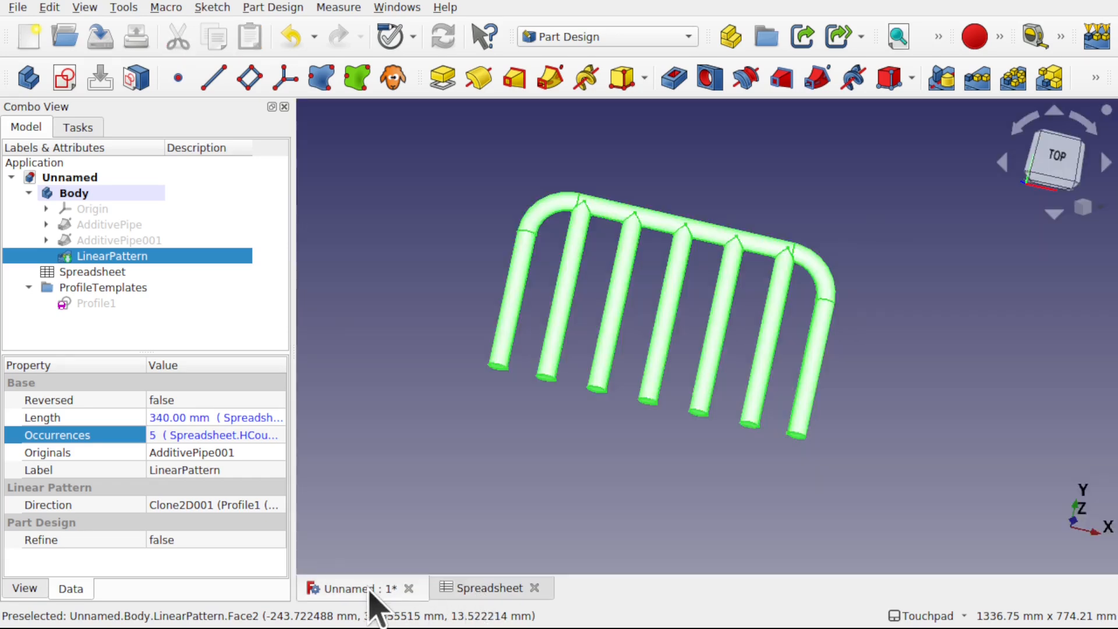
left_click(631, 187)
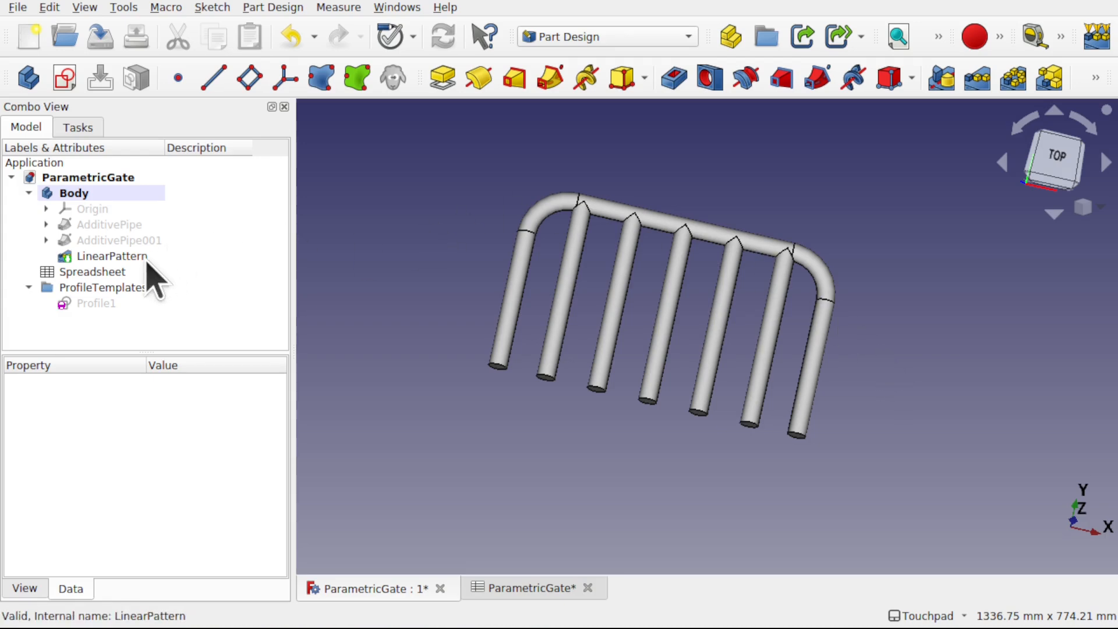
Step: Hide the LinearPattern and show only the Path sketch inside AdditivePipe
left_click(125, 257)
key("space")
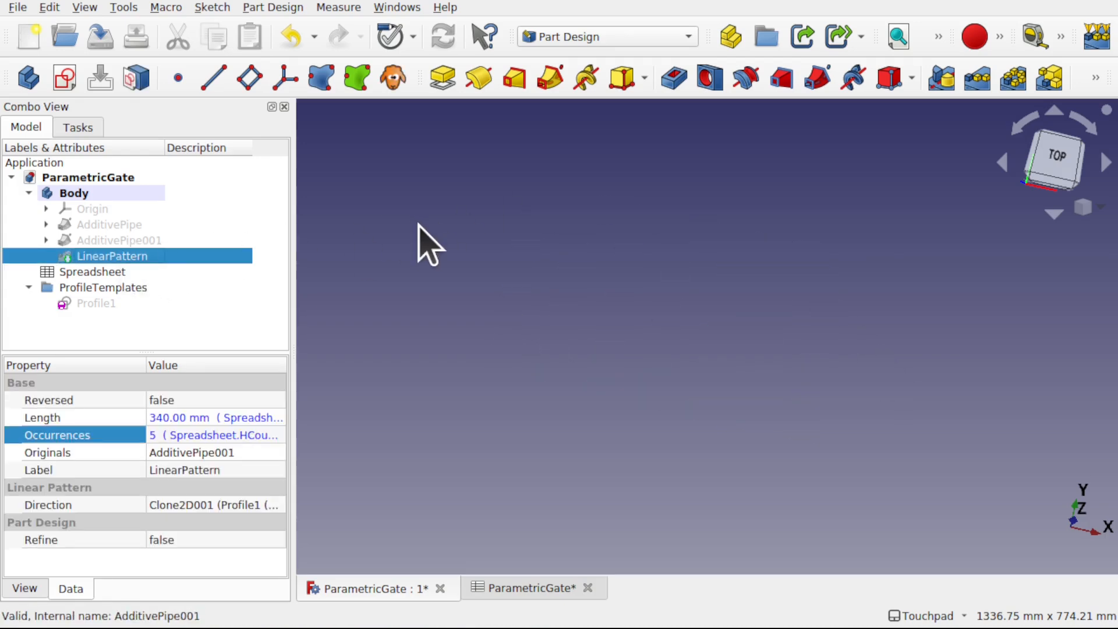
left_click(114, 225)
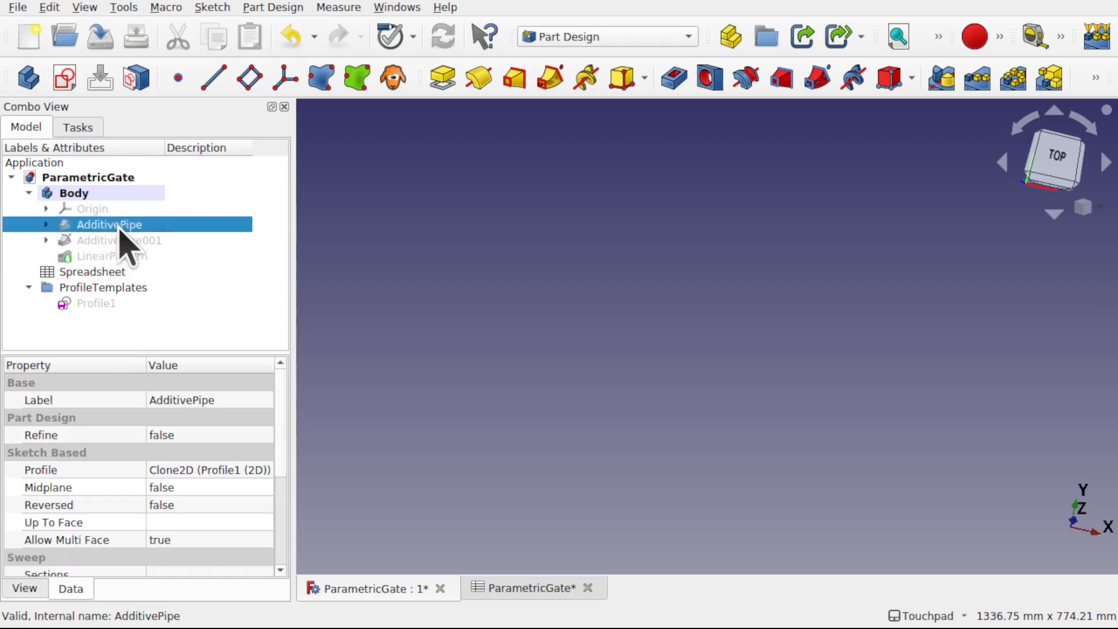
left_click(47, 225)
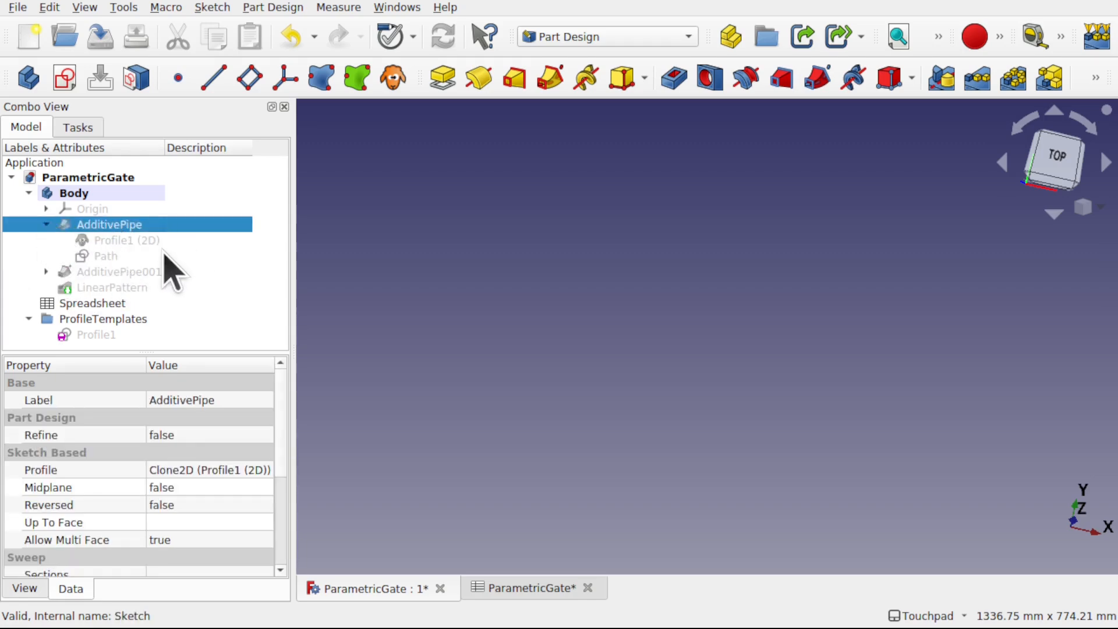
left_click(111, 256)
key("space")
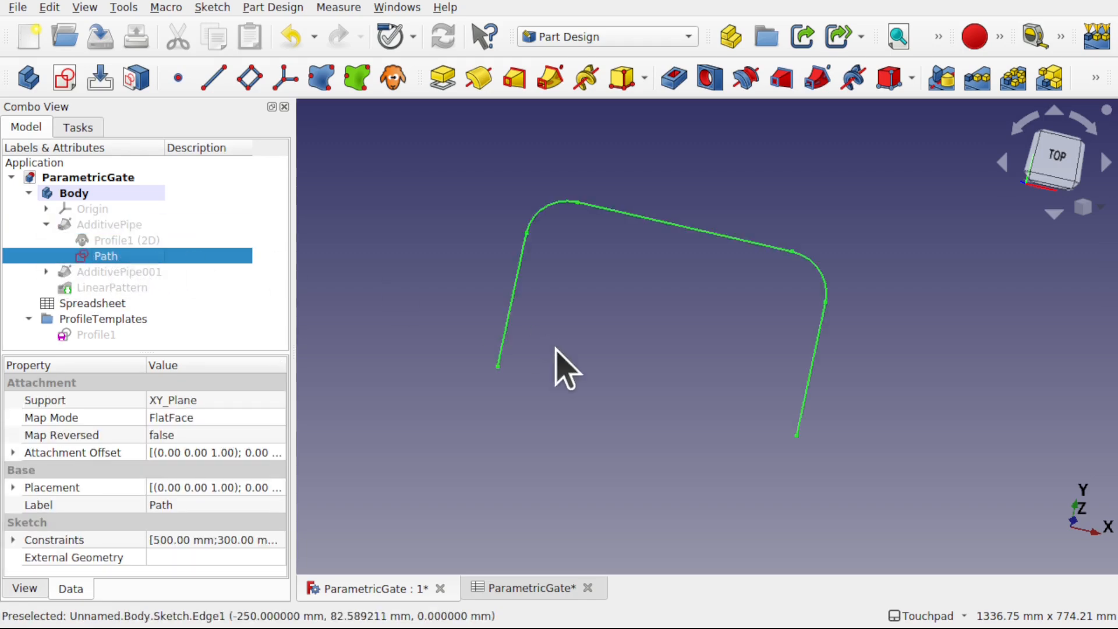
left_click(593, 366)
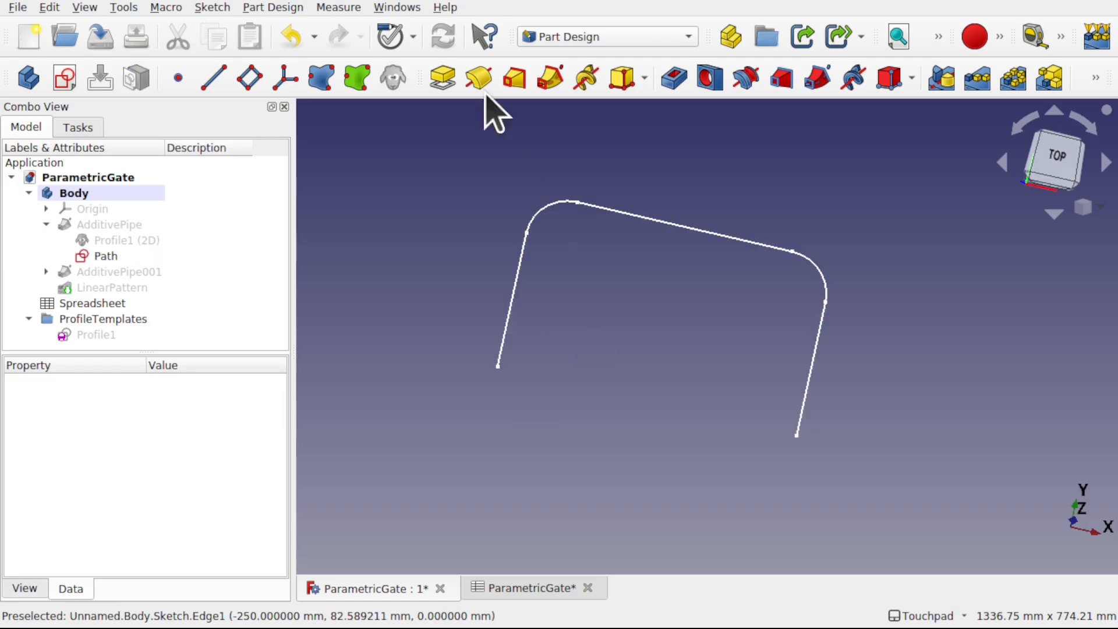
Step: Create a new sketch in the body on the XY_Plane
left_click(65, 80)
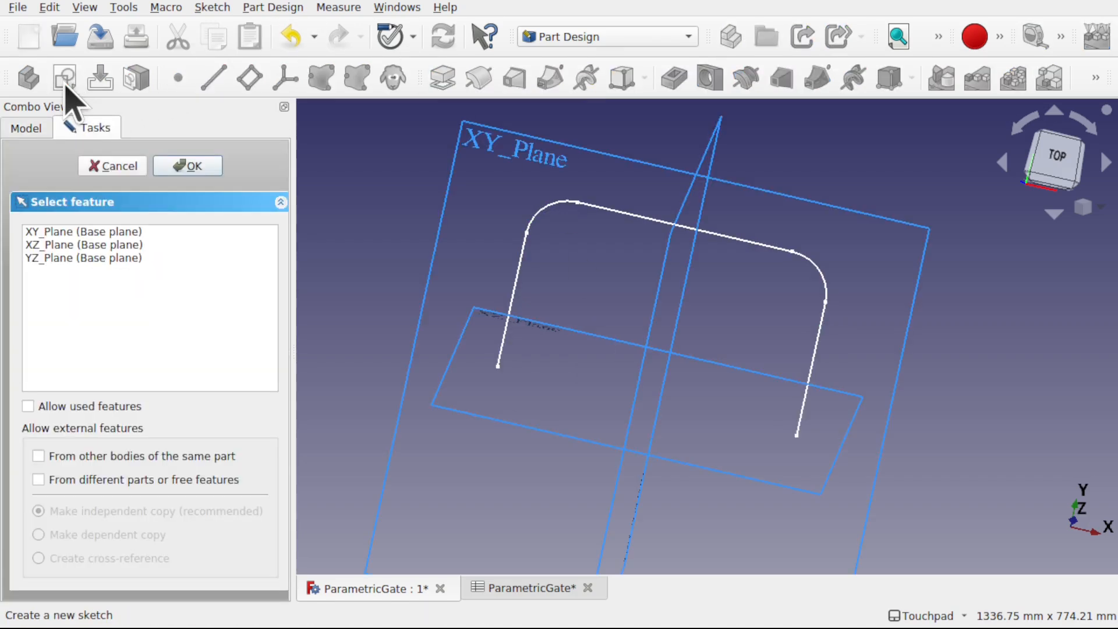
left_click(105, 231)
left_click(182, 166)
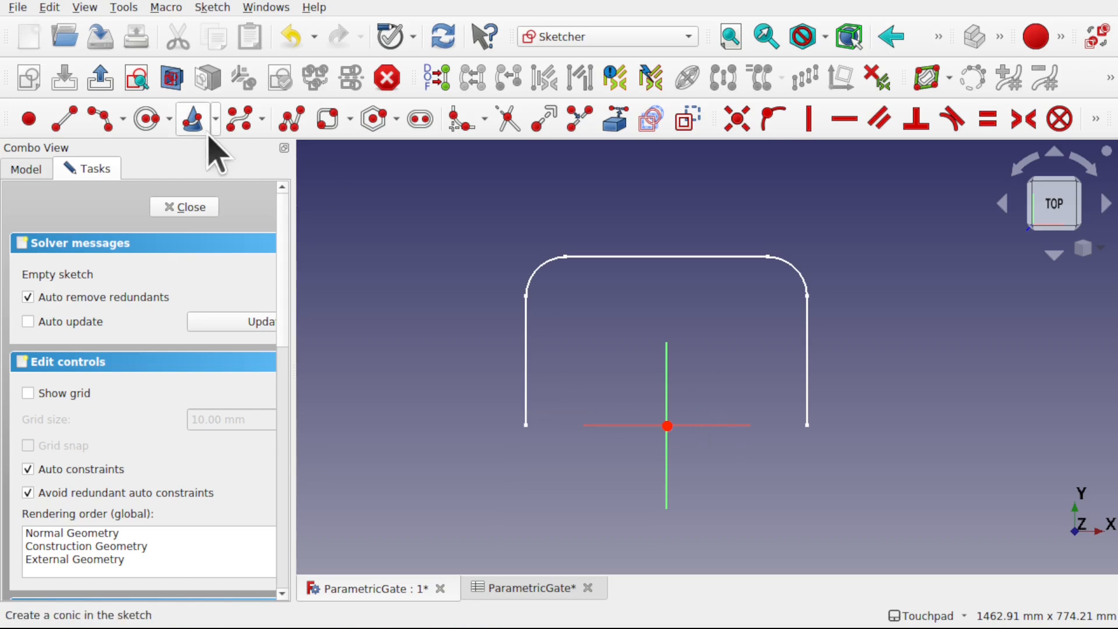
Step: Sketch a horizontal line about 132 mm long from the origin along the positive X axis
left_click(65, 121)
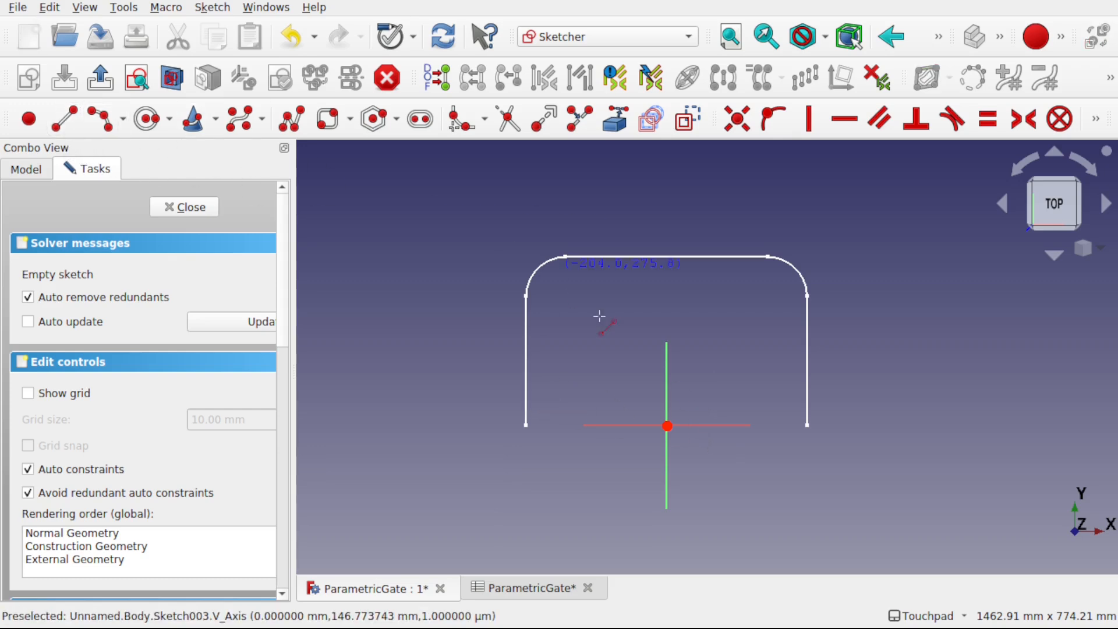
left_click(667, 426)
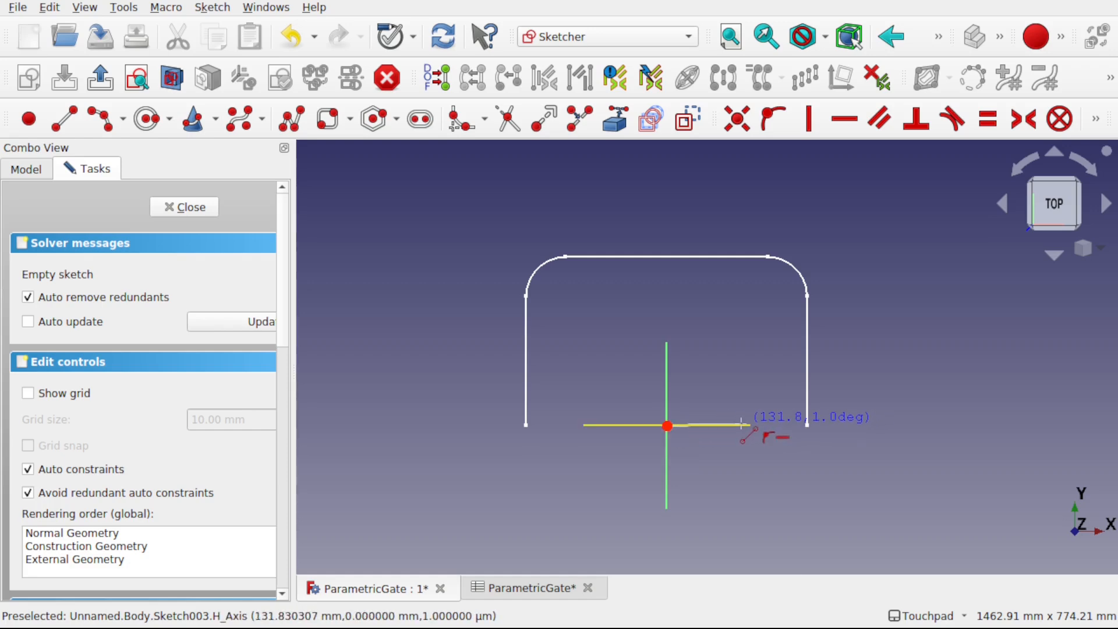
left_click(741, 426)
right_click(732, 449)
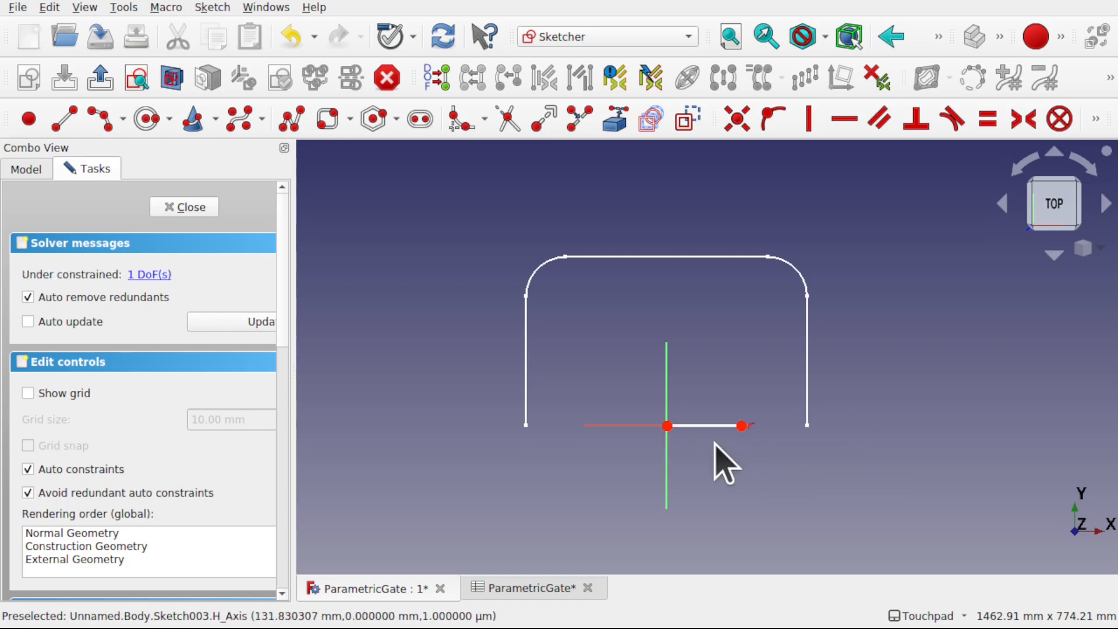
Step: Constrain the sketched line's horizontal length to the formula Spreadsheet.TopLength and close the sketch
left_click(706, 425)
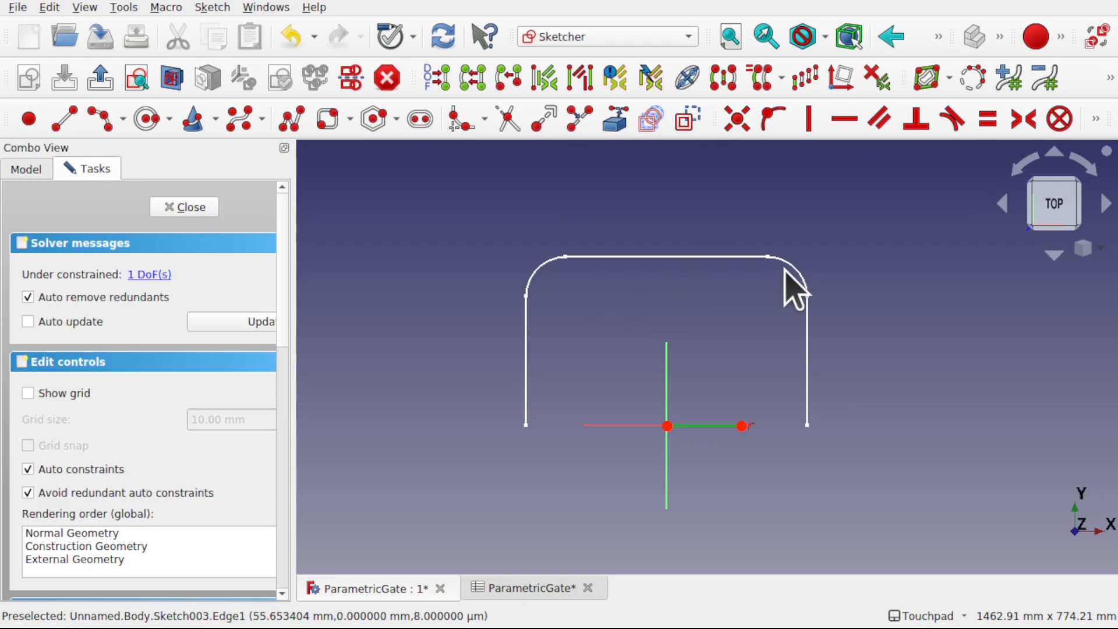
left_click(1095, 122)
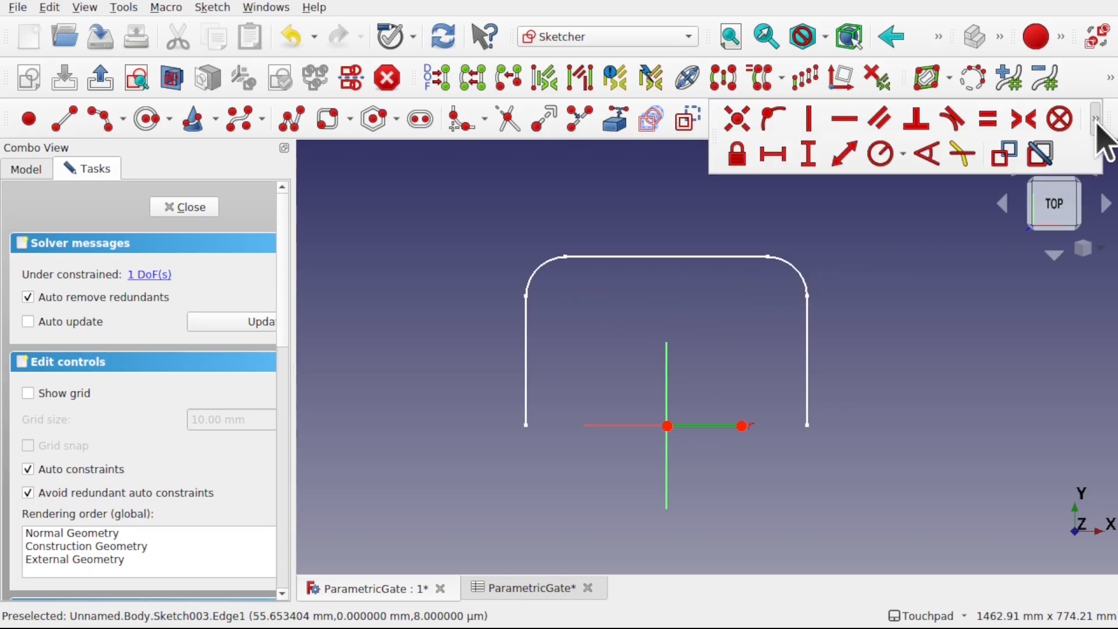
left_click(779, 163)
left_click(661, 288)
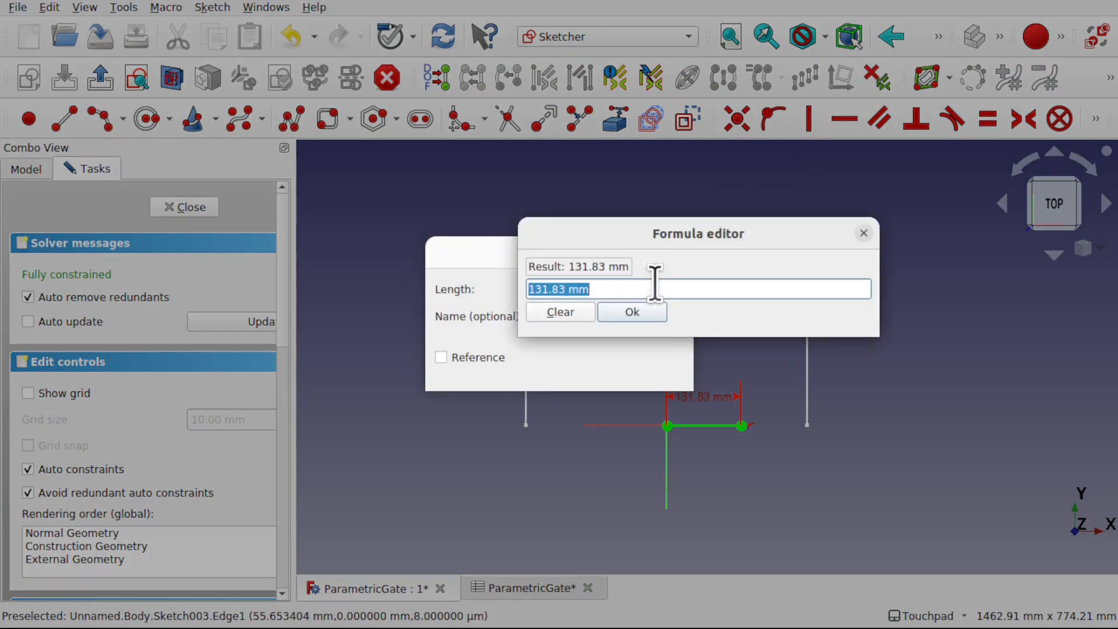
type("spread")
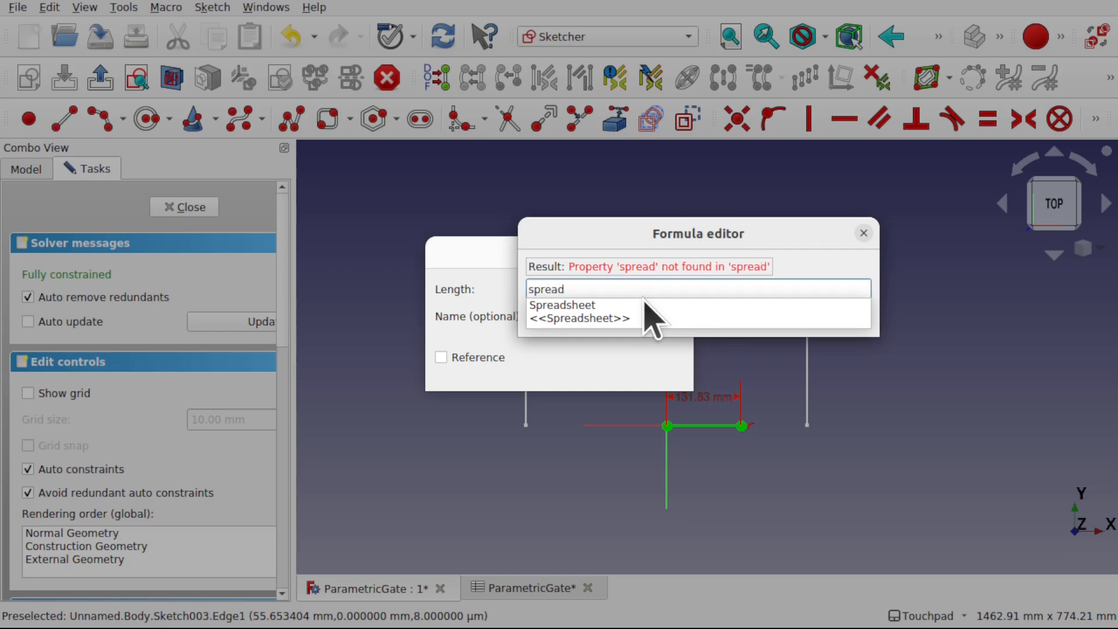
left_click(645, 305)
type("top")
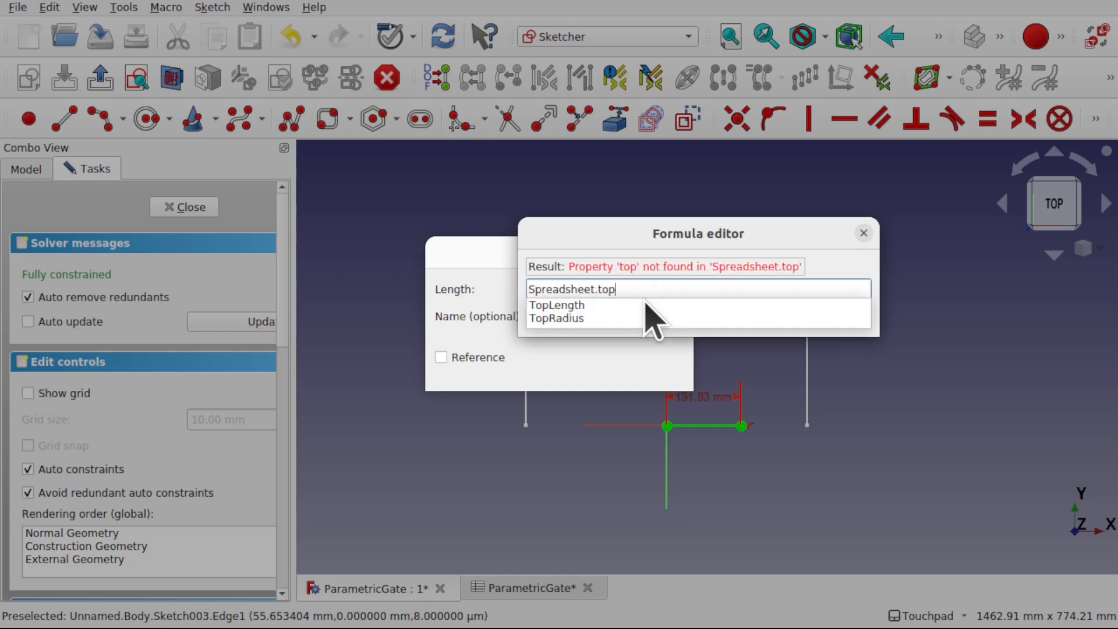
key("Down")
left_click(602, 304)
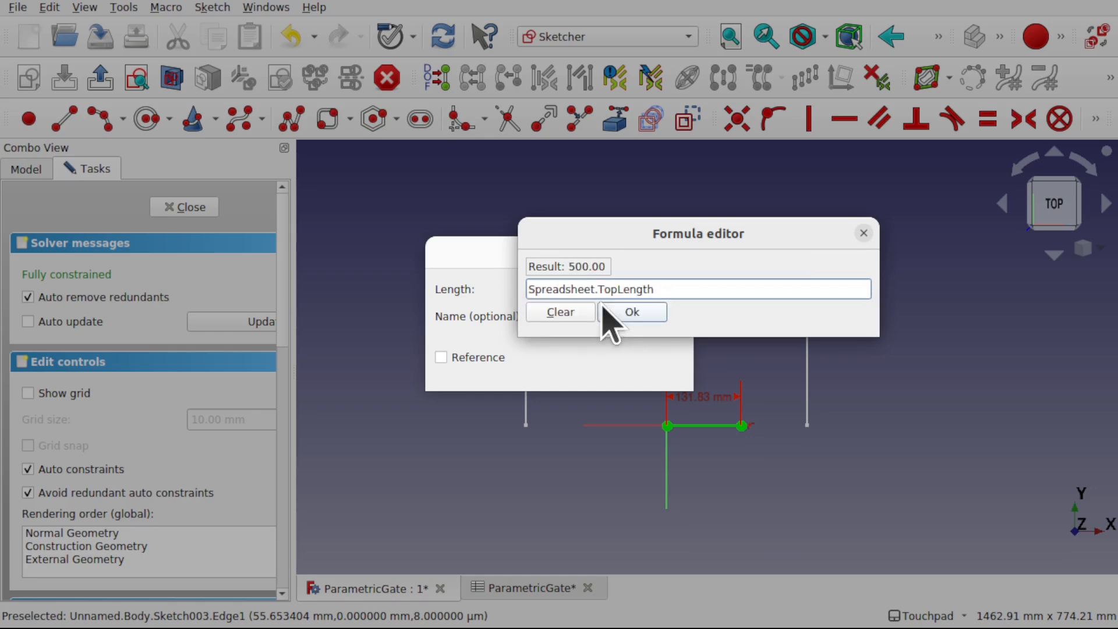
left_click(647, 314)
left_click(654, 371)
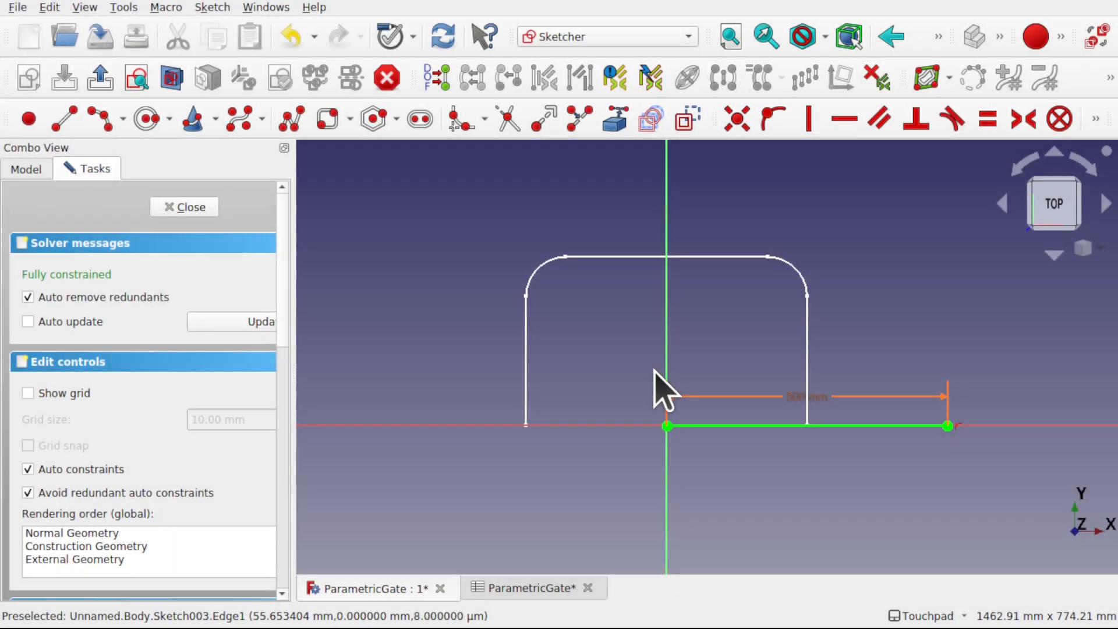
left_click(183, 208)
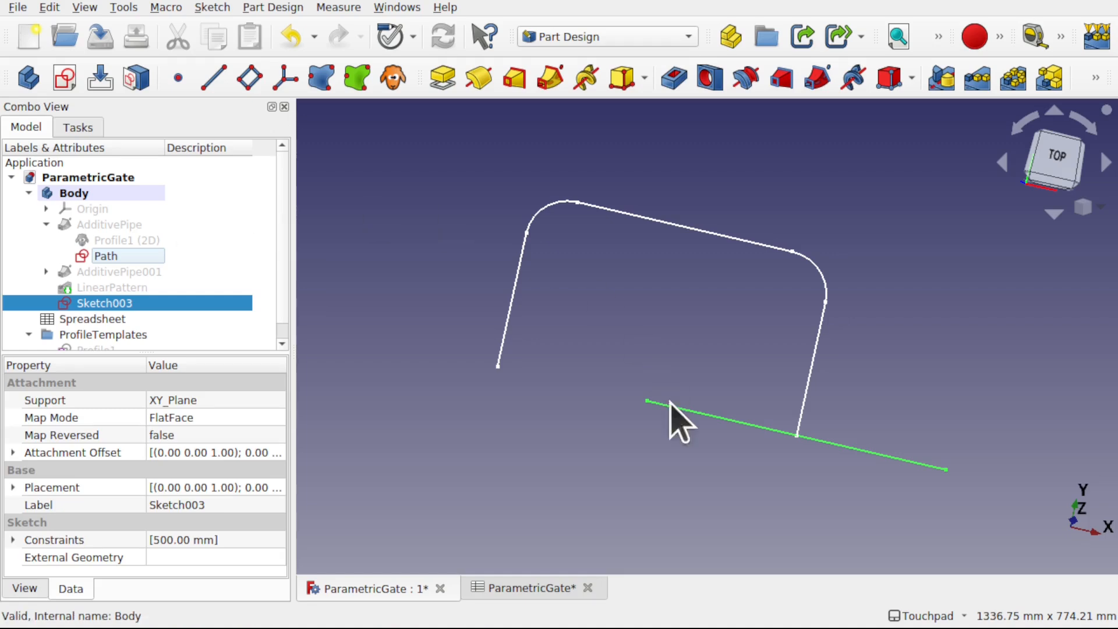
Step: Rename the new line sketch as HStrutPath
right_click(169, 310)
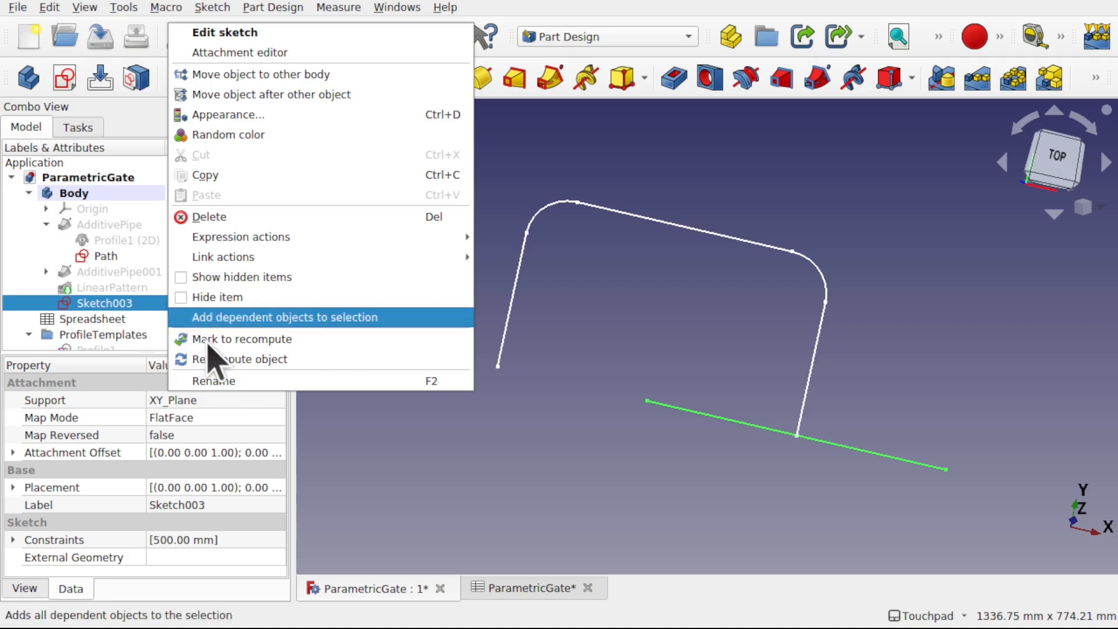
left_click(242, 381)
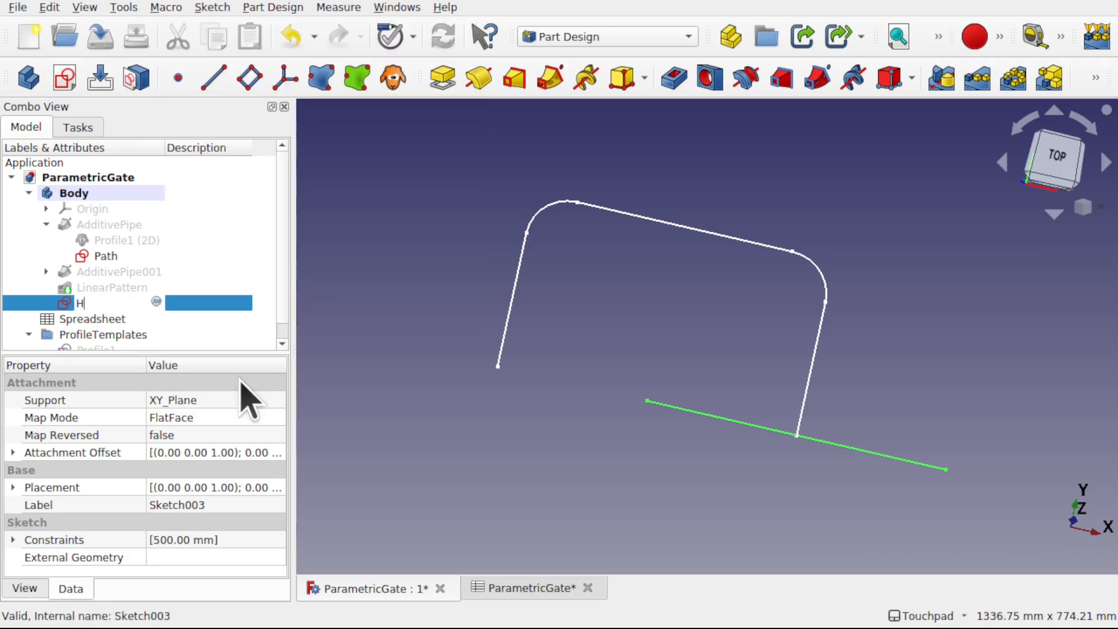
key("Return")
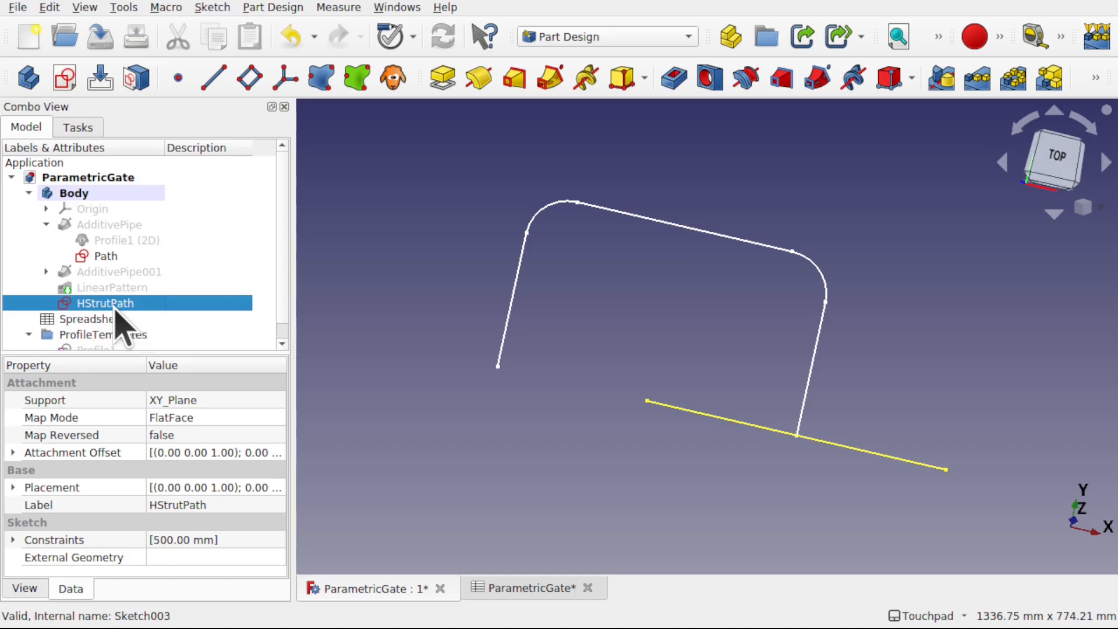
Step: Set the x position of HStrutPath's attachment offset to the formula -Spreadsheet.TopLength/2
left_click(14, 453)
left_click(30, 505)
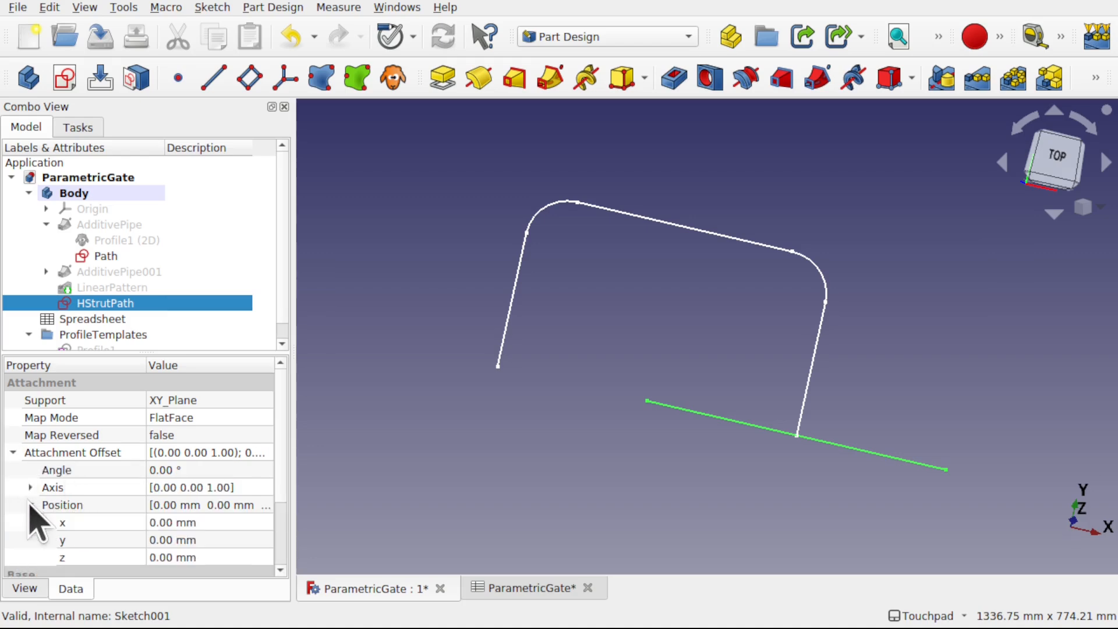
left_click(190, 523)
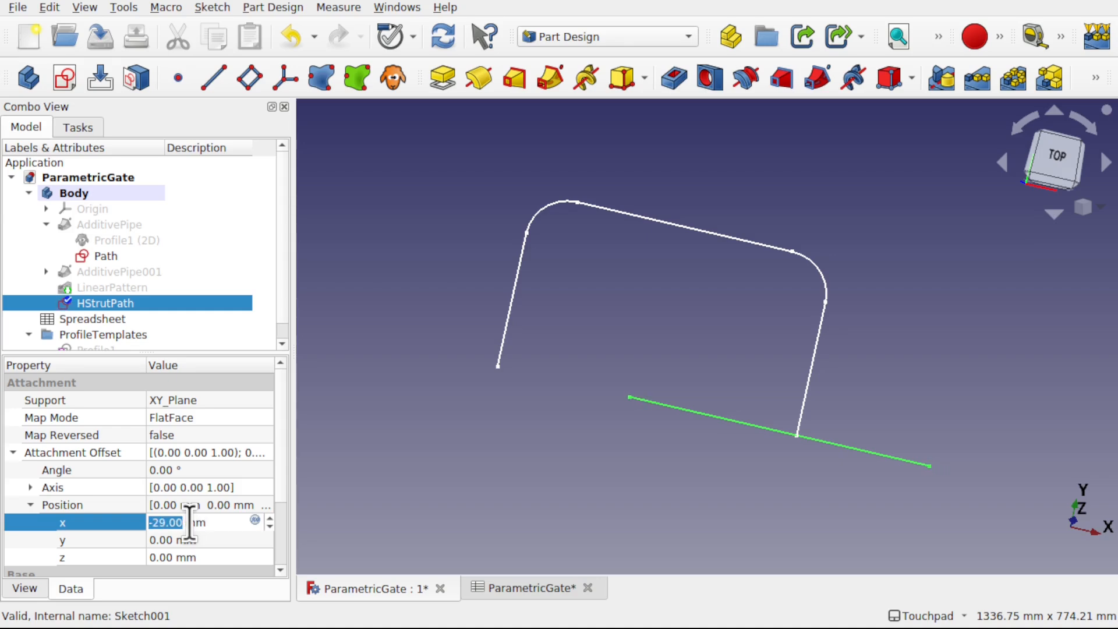
left_click(254, 519)
type("spre")
key("Down")
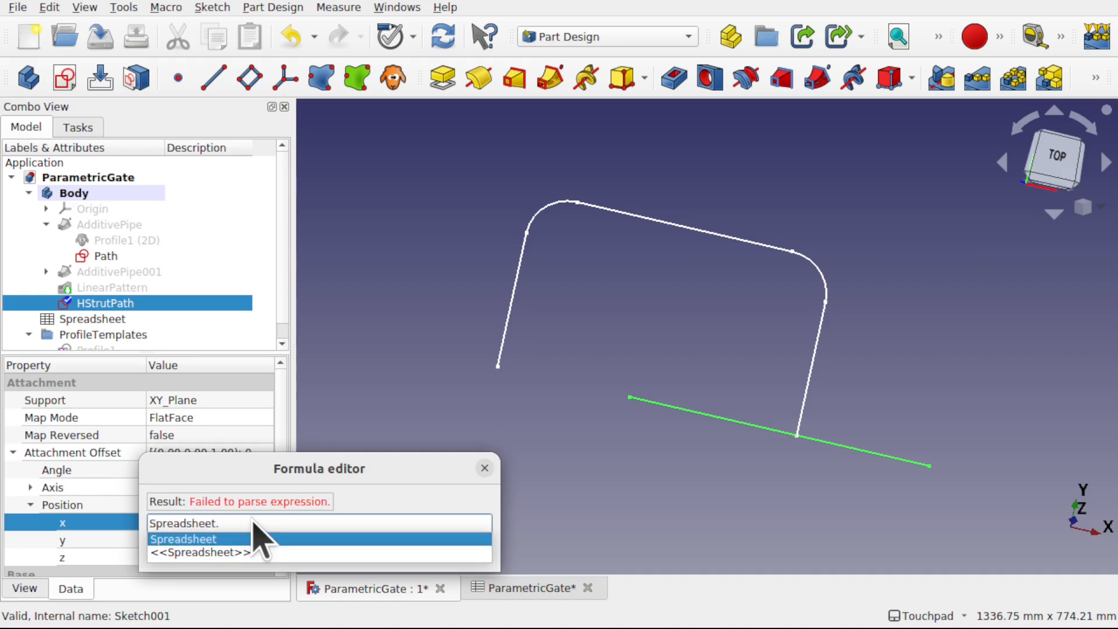
type("to")
key("Down")
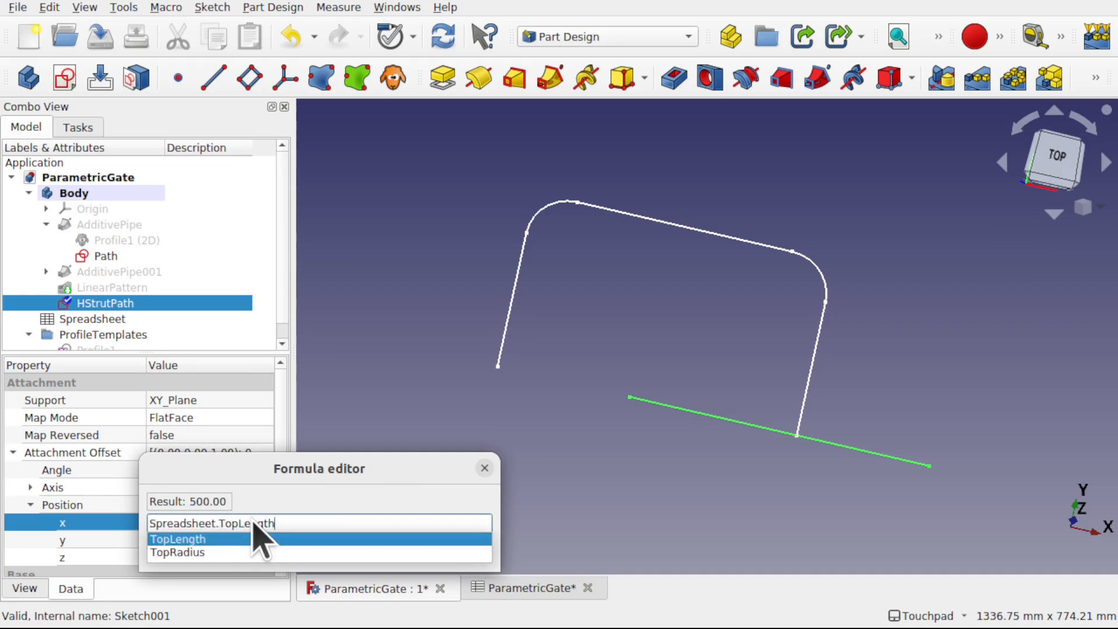
type("/2")
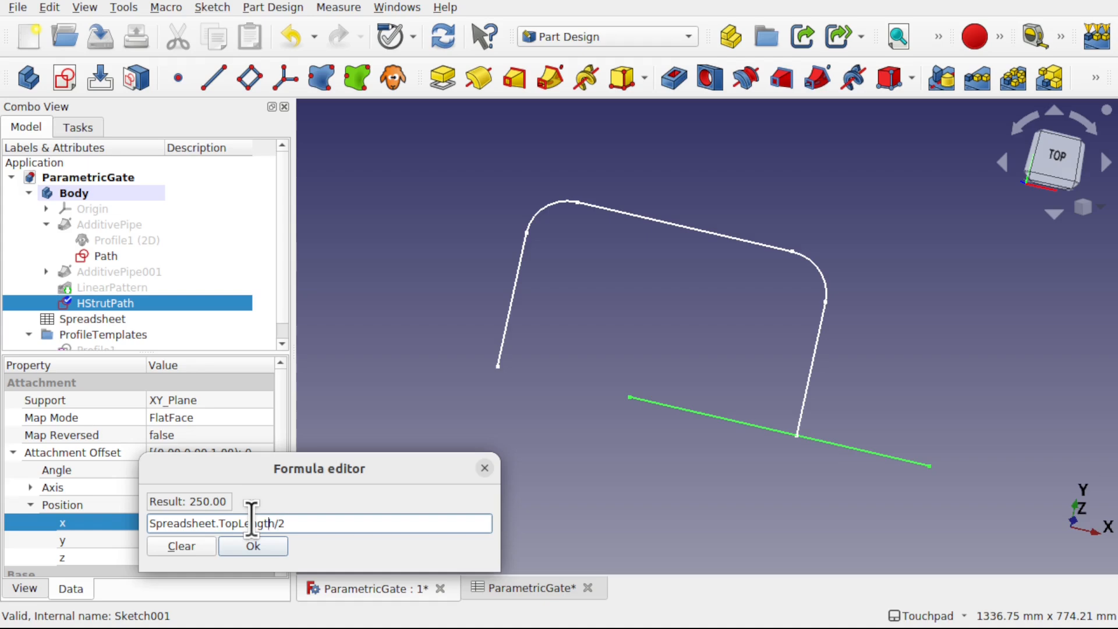
key("Home")
type("-")
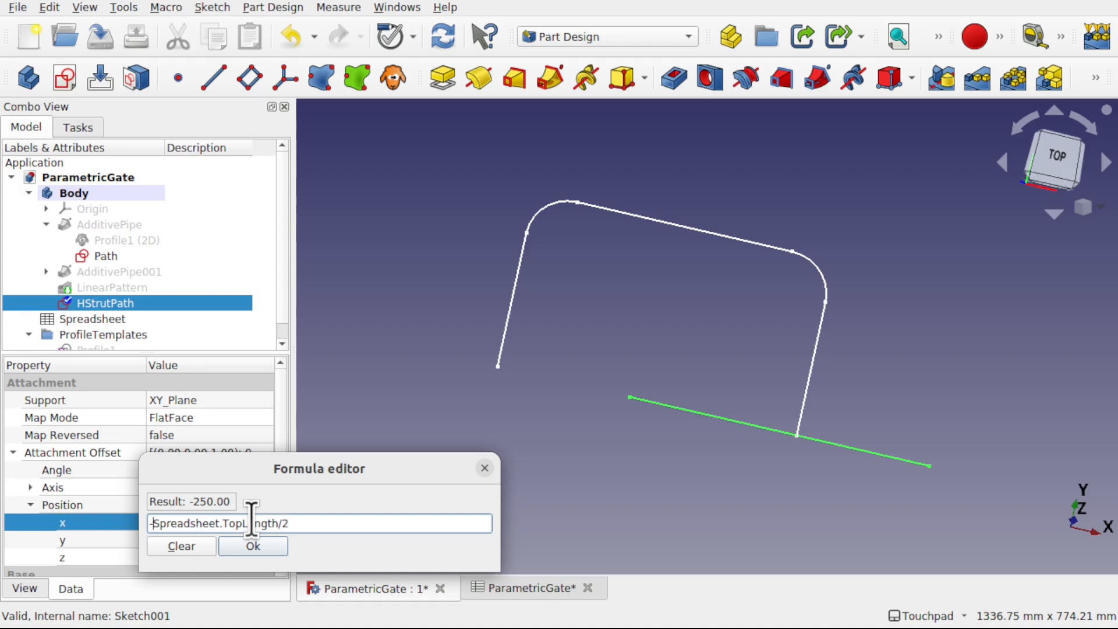
left_click(256, 547)
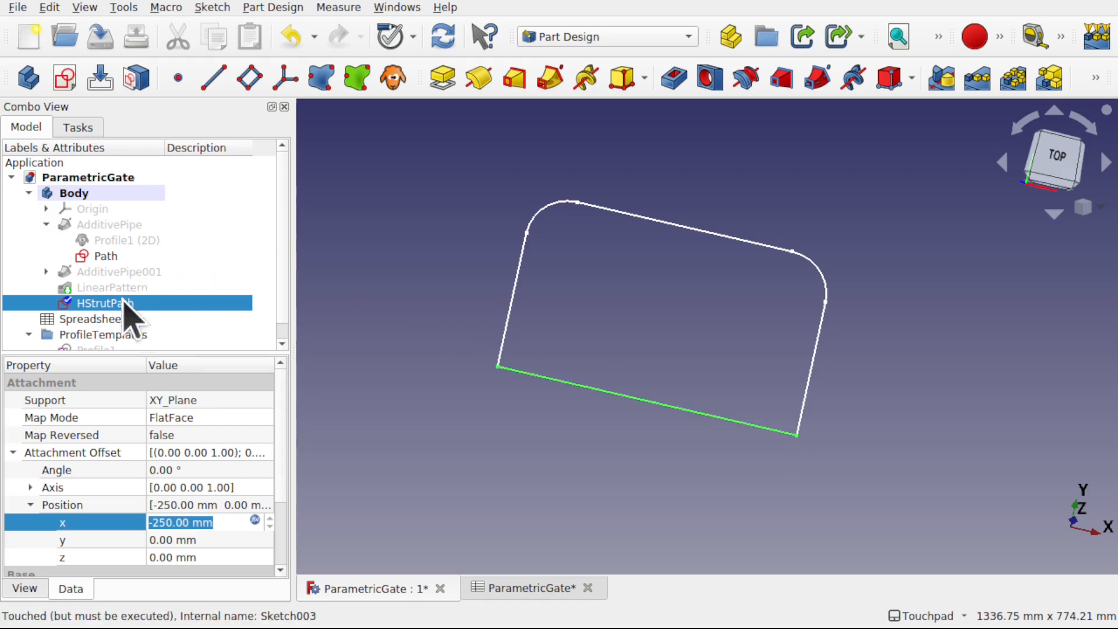
Step: Add a VOffset parameter in row 7 of the spreadsheet with a value of 10
double_click(100, 319)
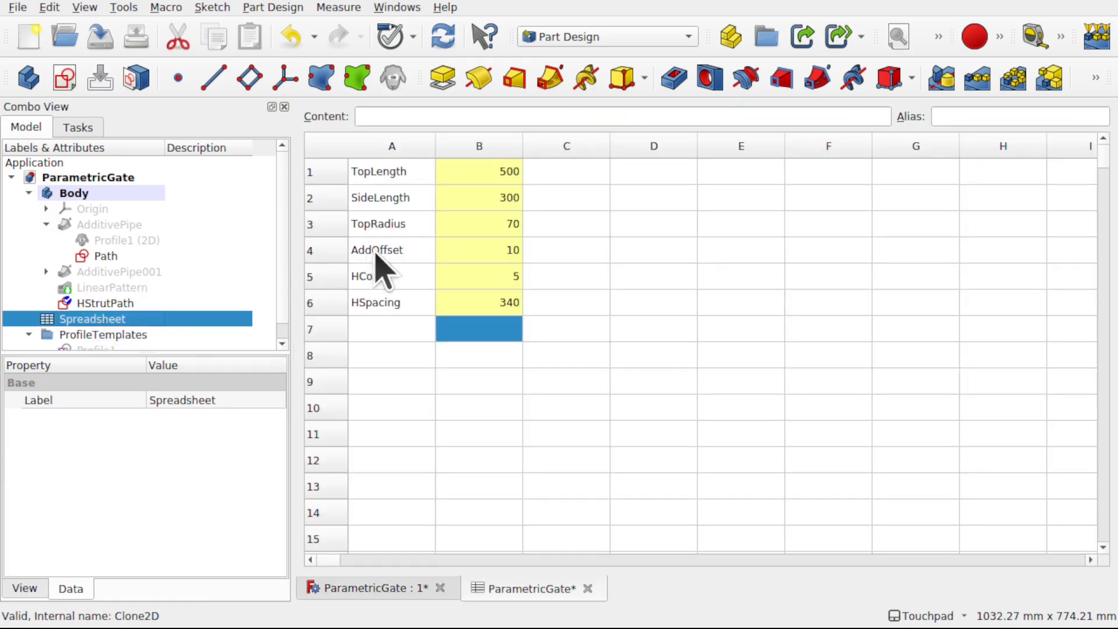
left_click(410, 257)
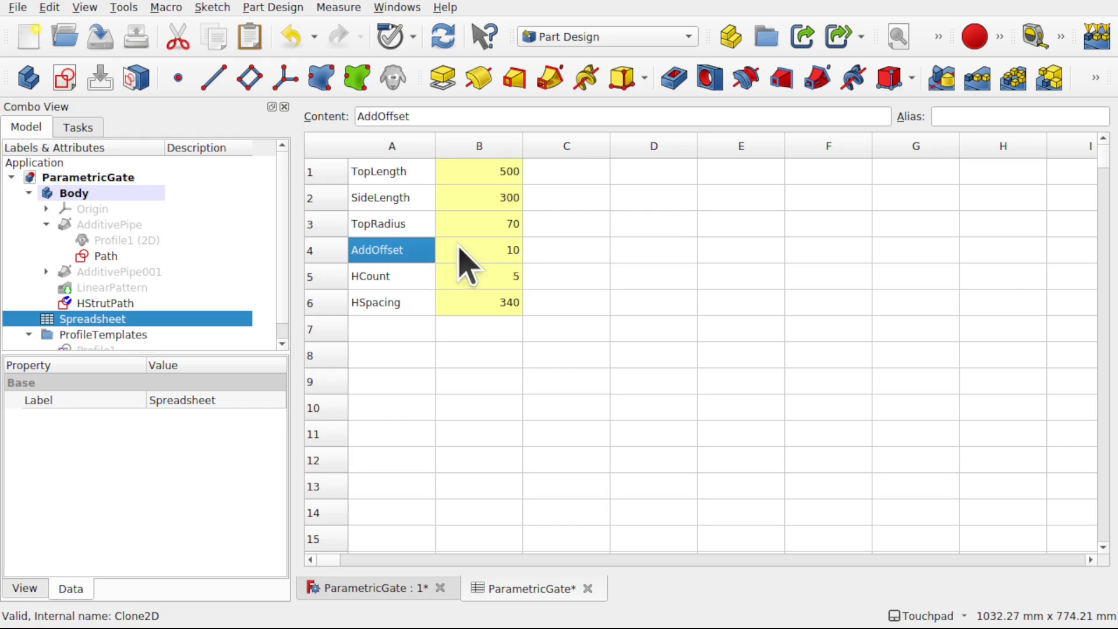
double_click(390, 330)
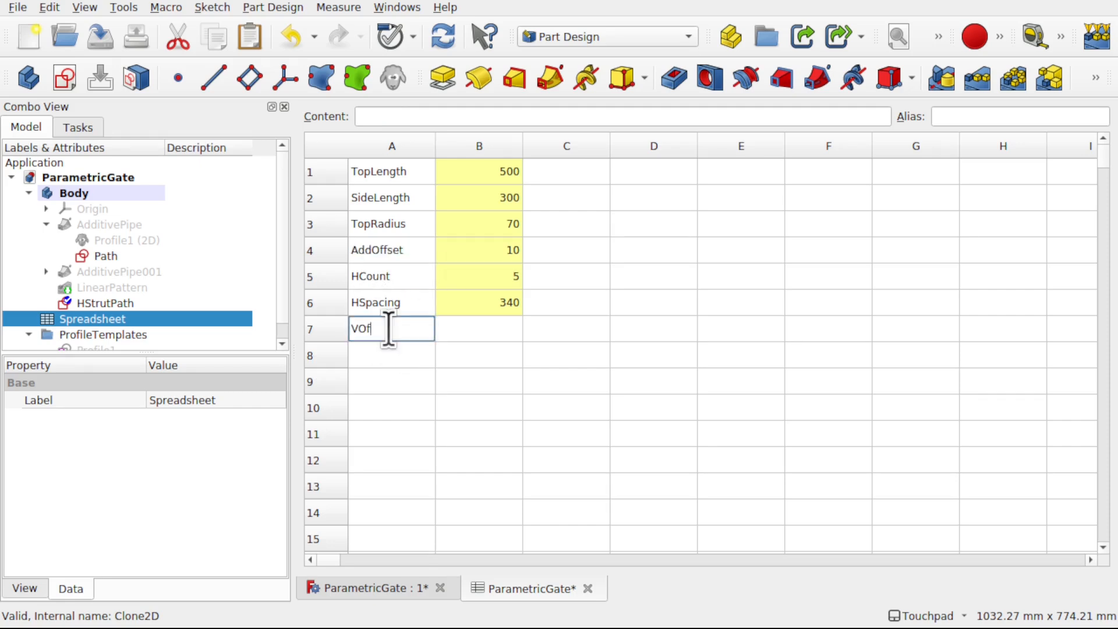
type("VOffset")
left_click(438, 356)
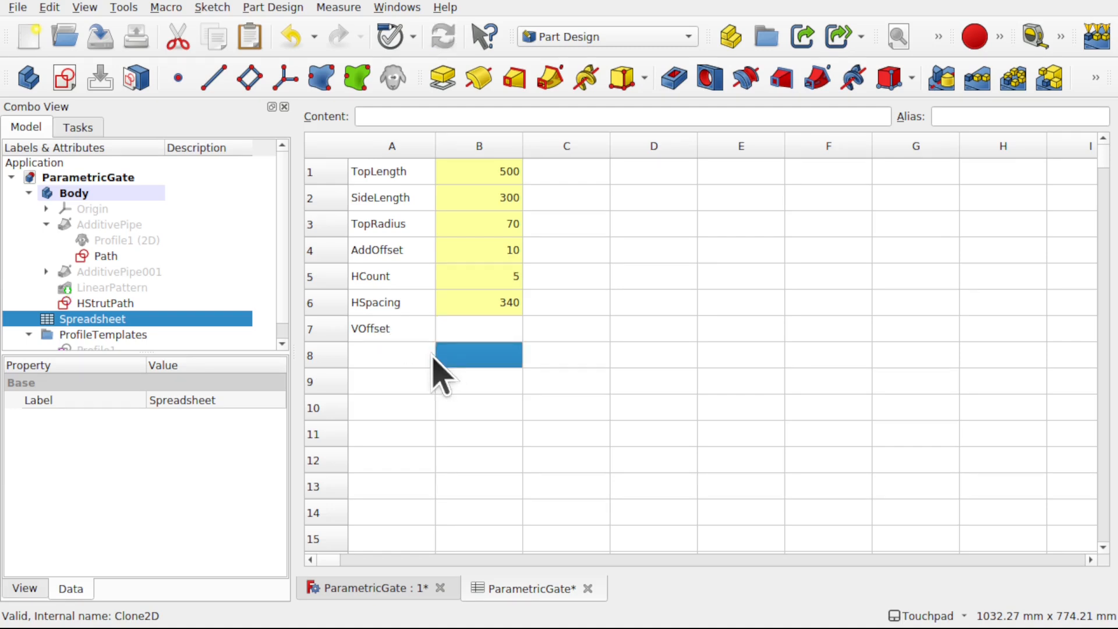
double_click(490, 335)
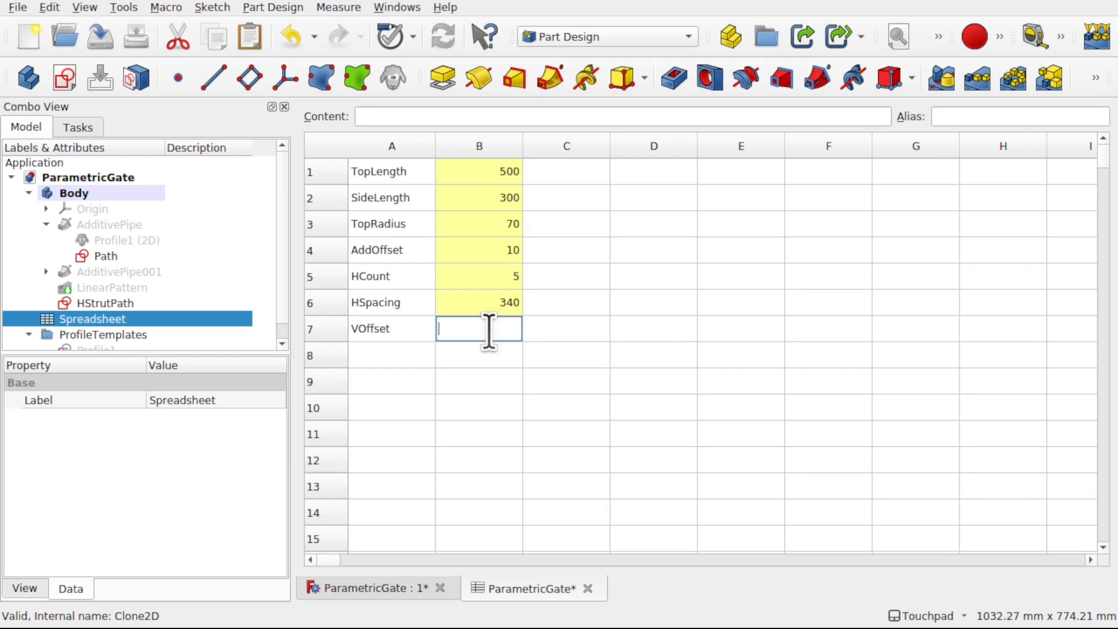
left_click(501, 389)
Step: Assign the alias VOffset to spreadsheet cell B7
left_click(412, 335)
double_click(409, 332)
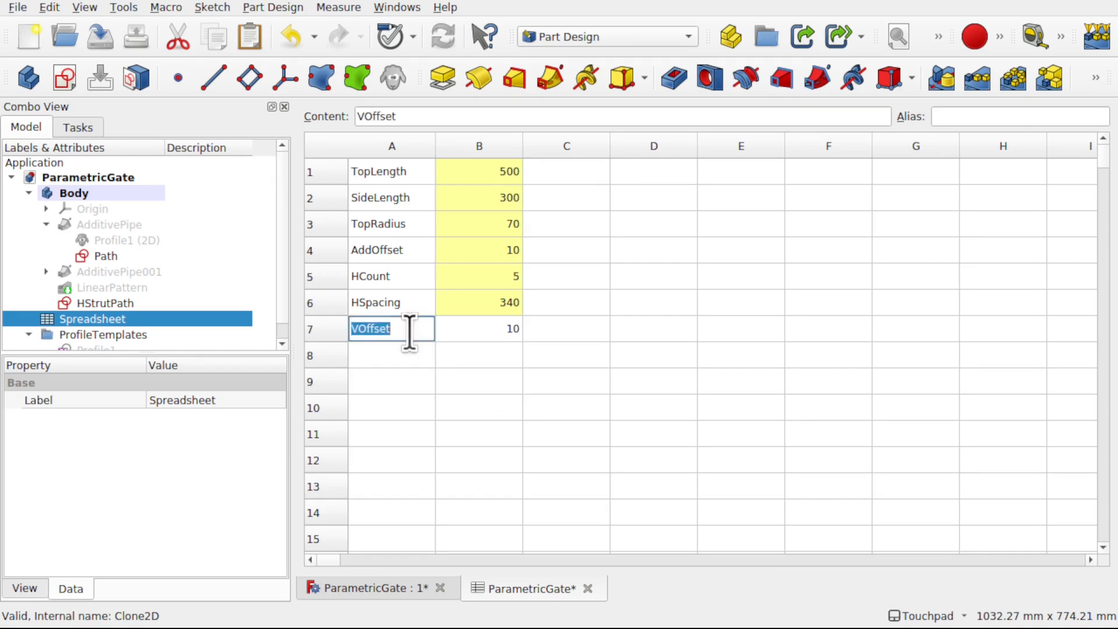
left_click(504, 340)
left_click(956, 117)
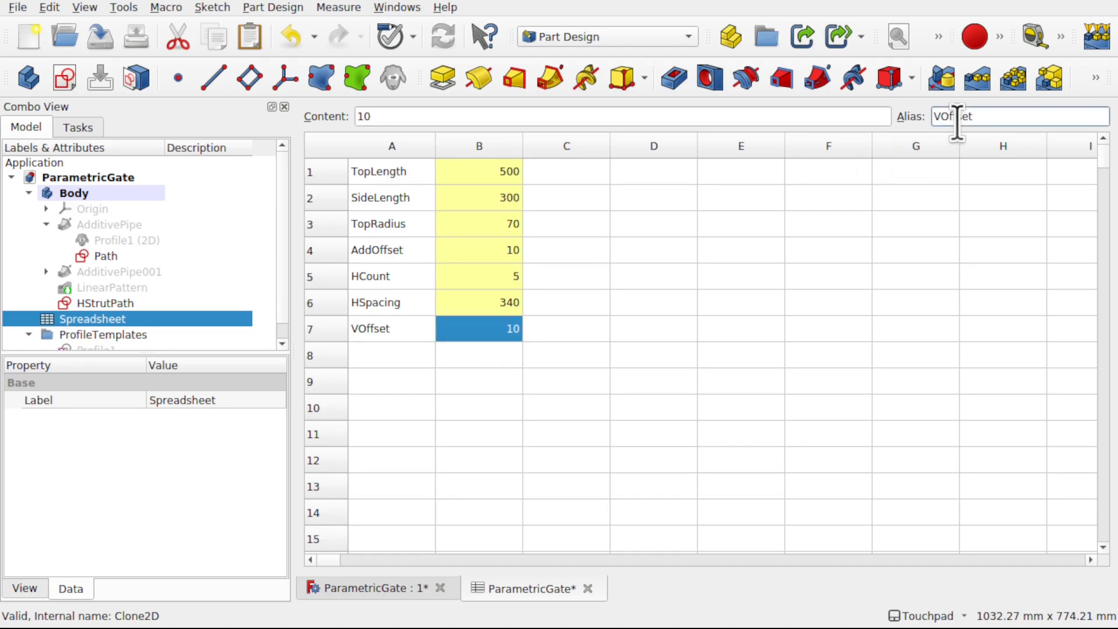
left_click(575, 336)
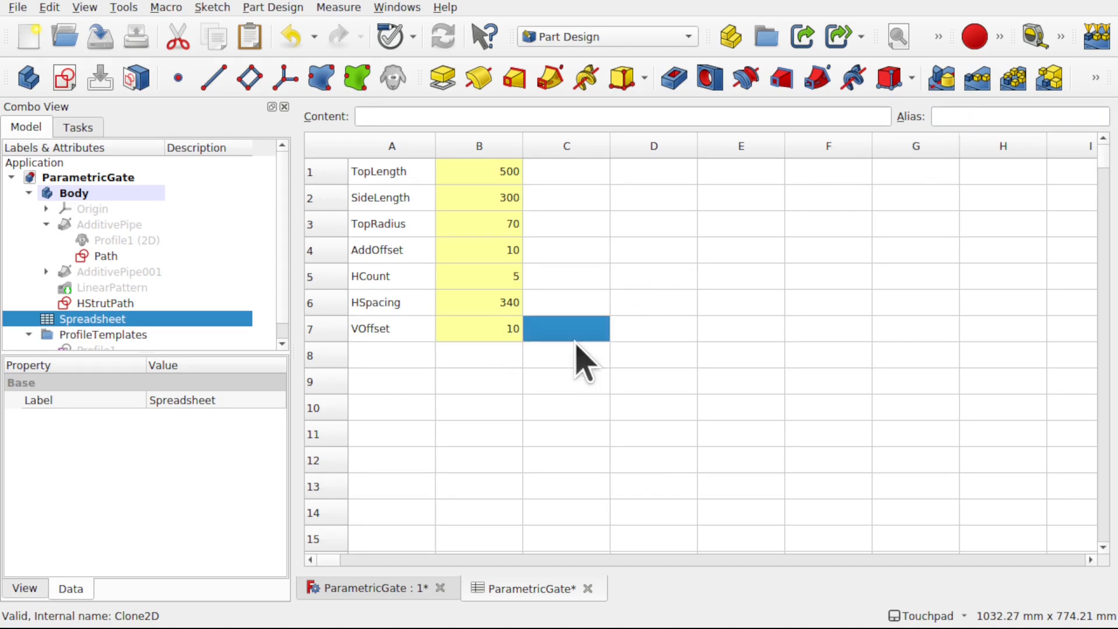
left_click(478, 329)
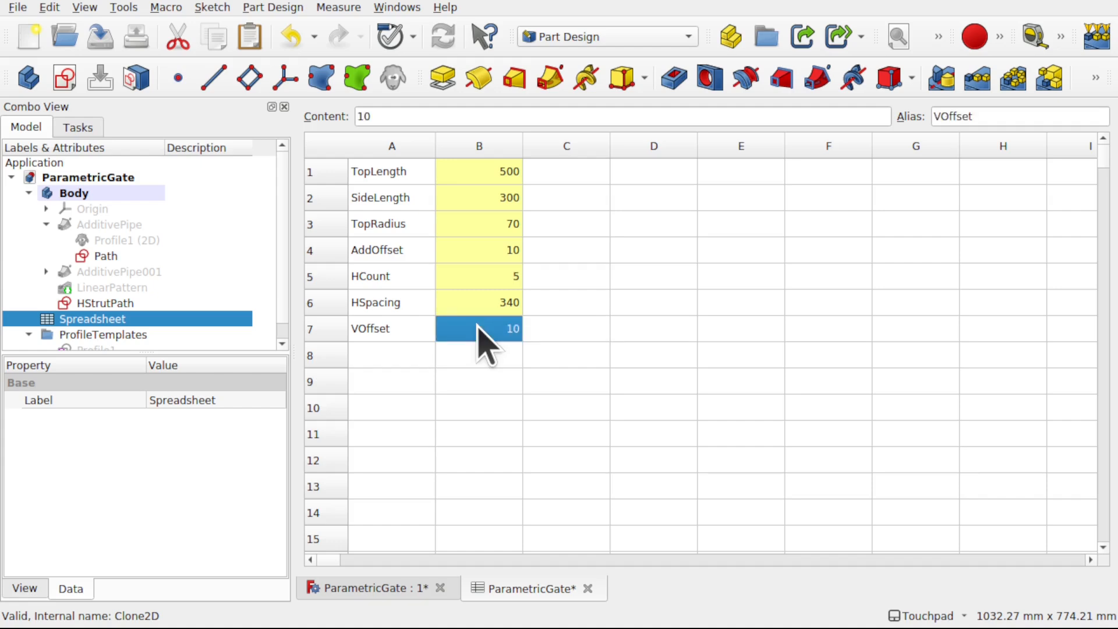
Step: Return to the 3D model and set the y position of HStrutPath's attachment offset to the formula Spreadsheet.VOffset
left_click(381, 587)
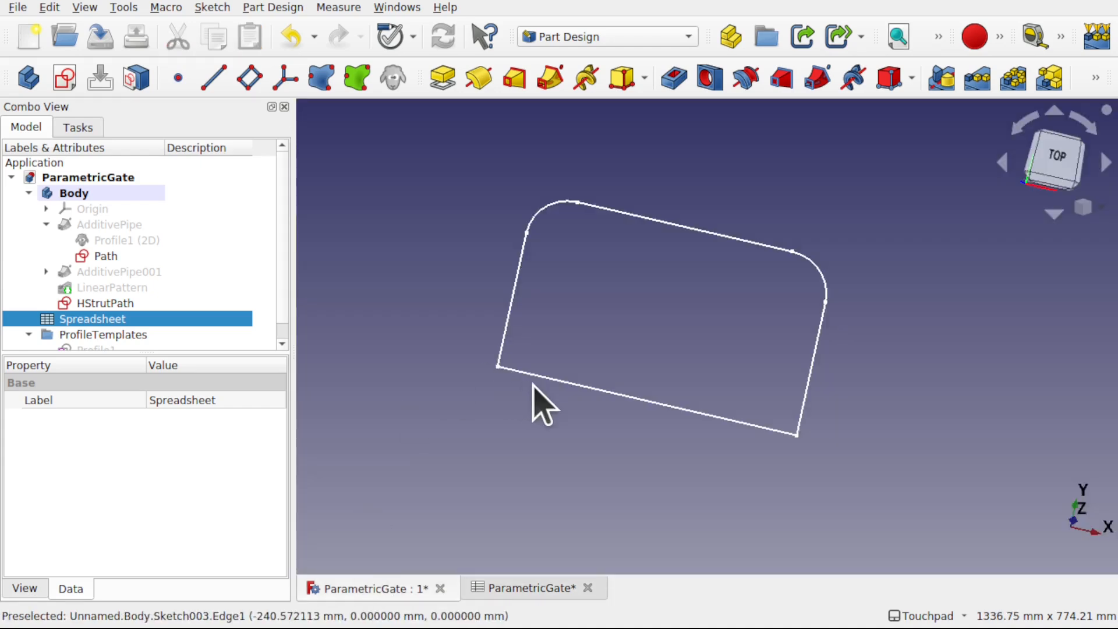
left_click(104, 304)
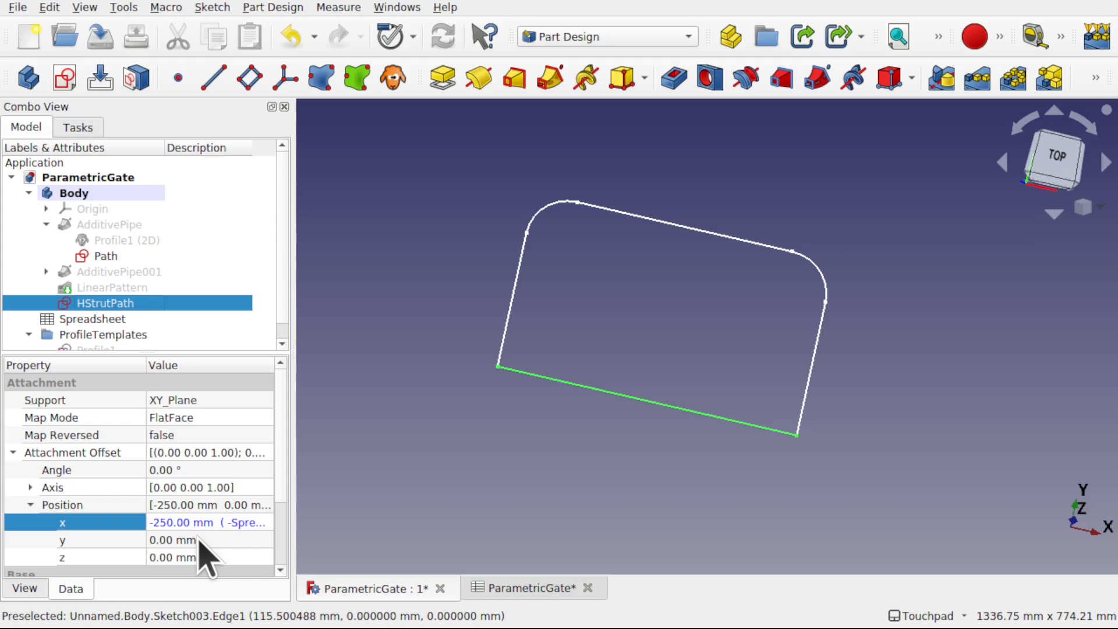
left_click(216, 540)
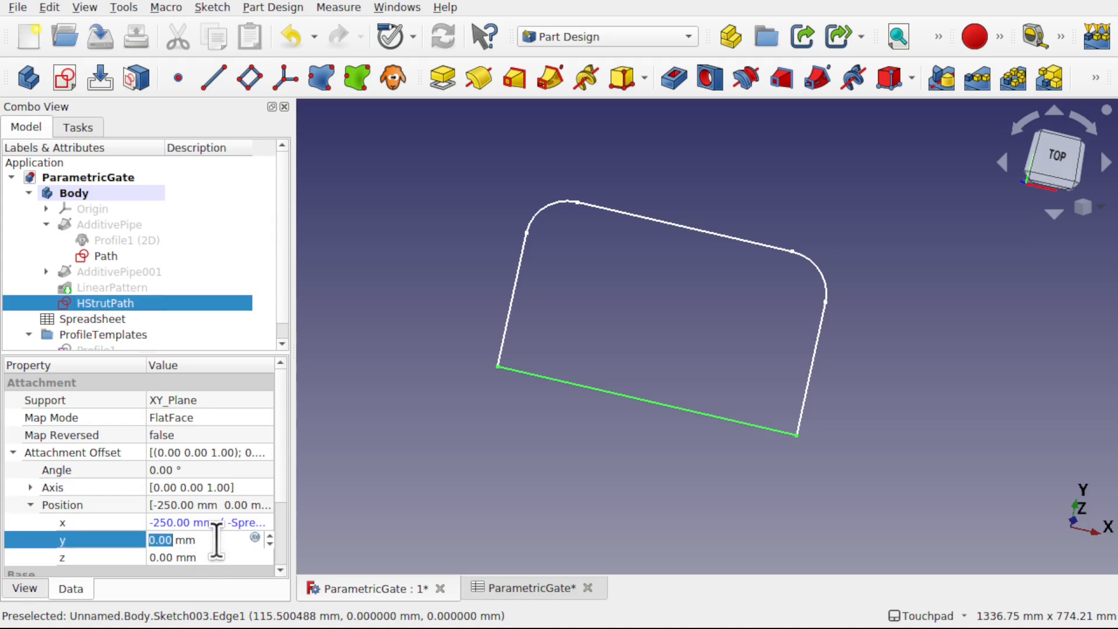
left_click(256, 537)
type("spre")
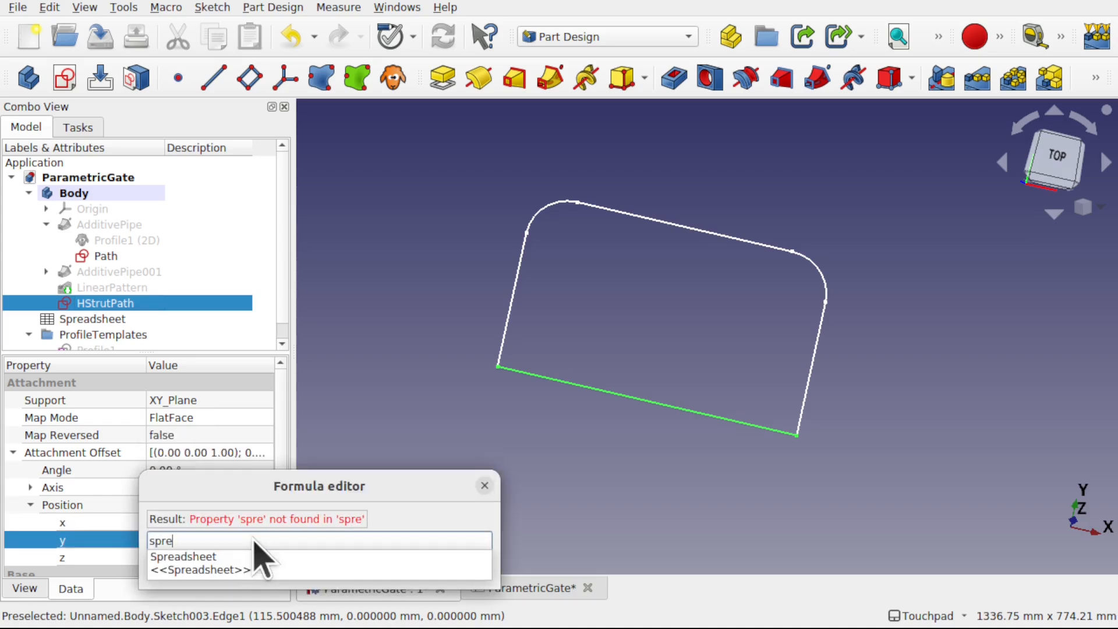
key("Down")
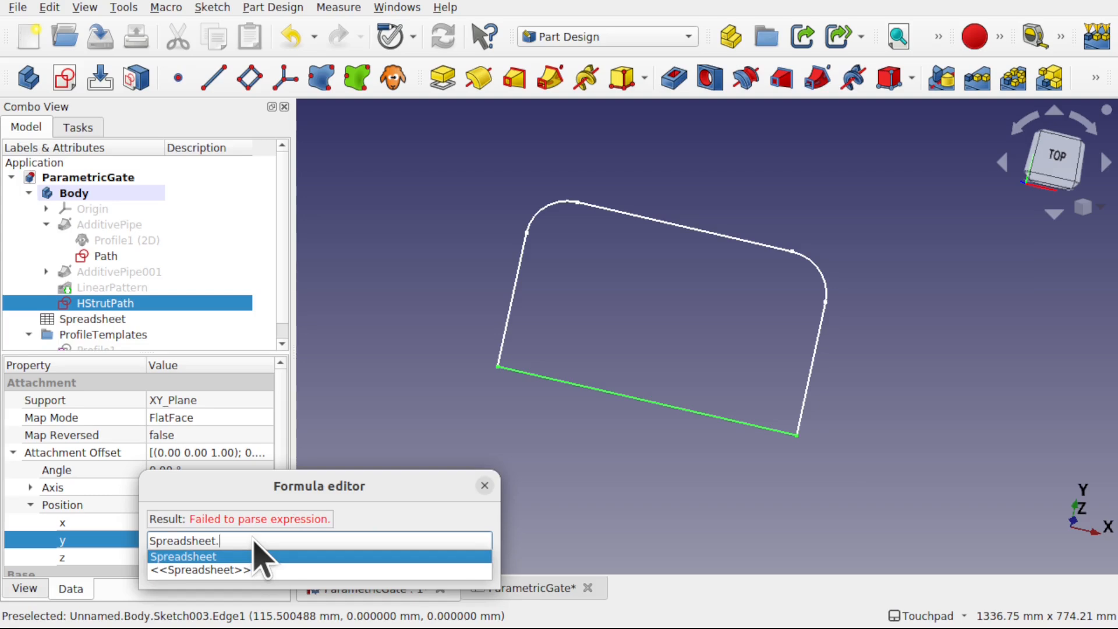
type("VOffset")
left_click(260, 557)
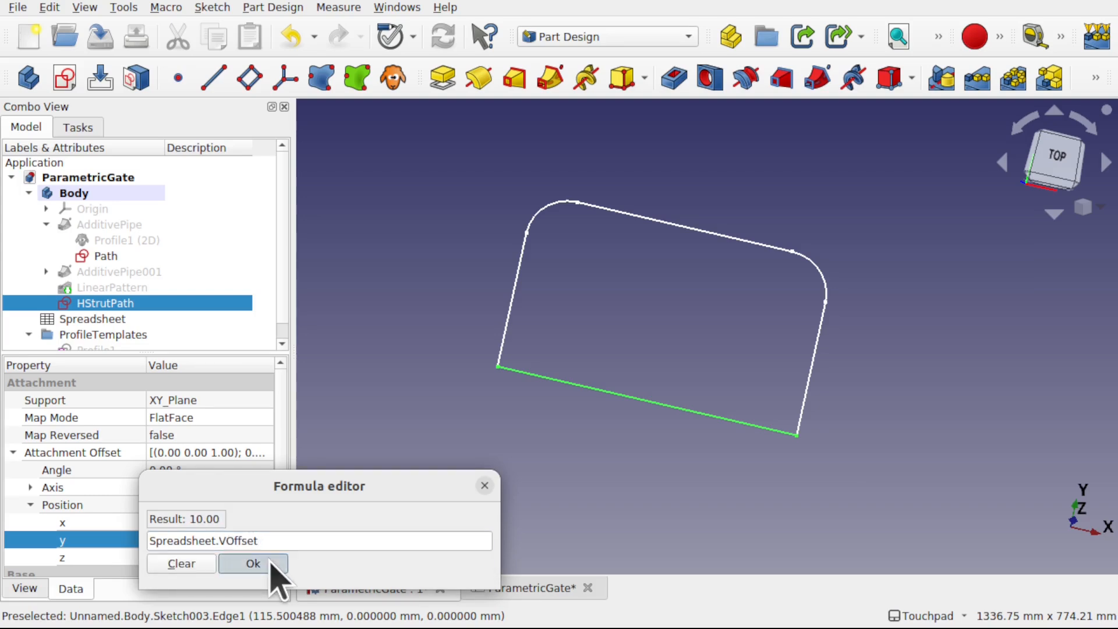
left_click(263, 563)
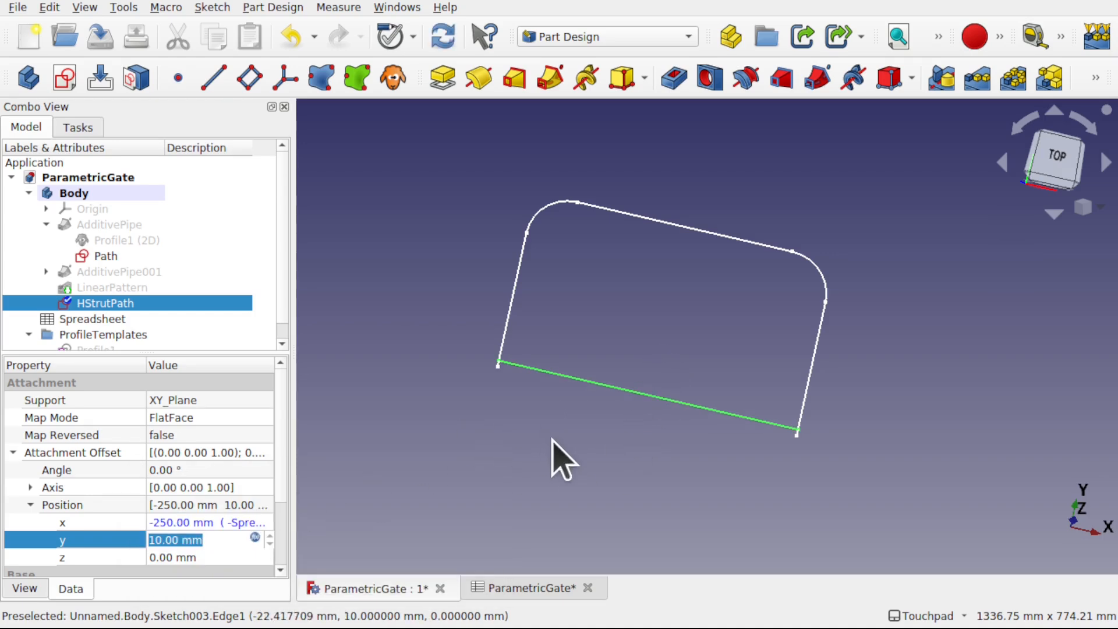
Step: Create a Draft clone of the Profile1 template sketch and move the clone into the Body
left_click(46, 223)
left_click(89, 319)
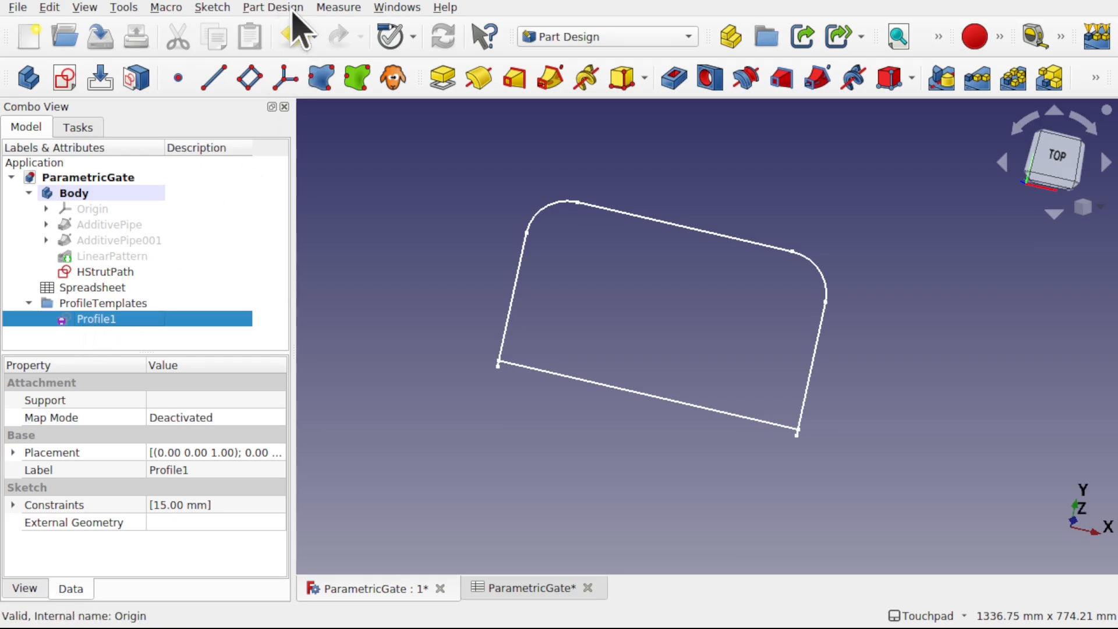
left_click(527, 37)
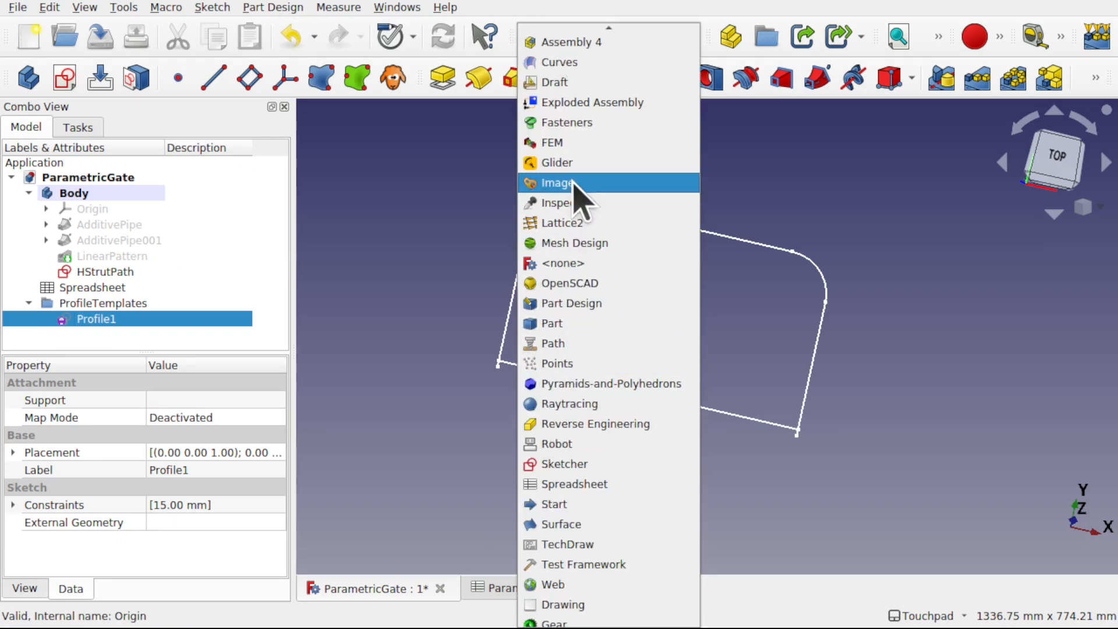
left_click(572, 82)
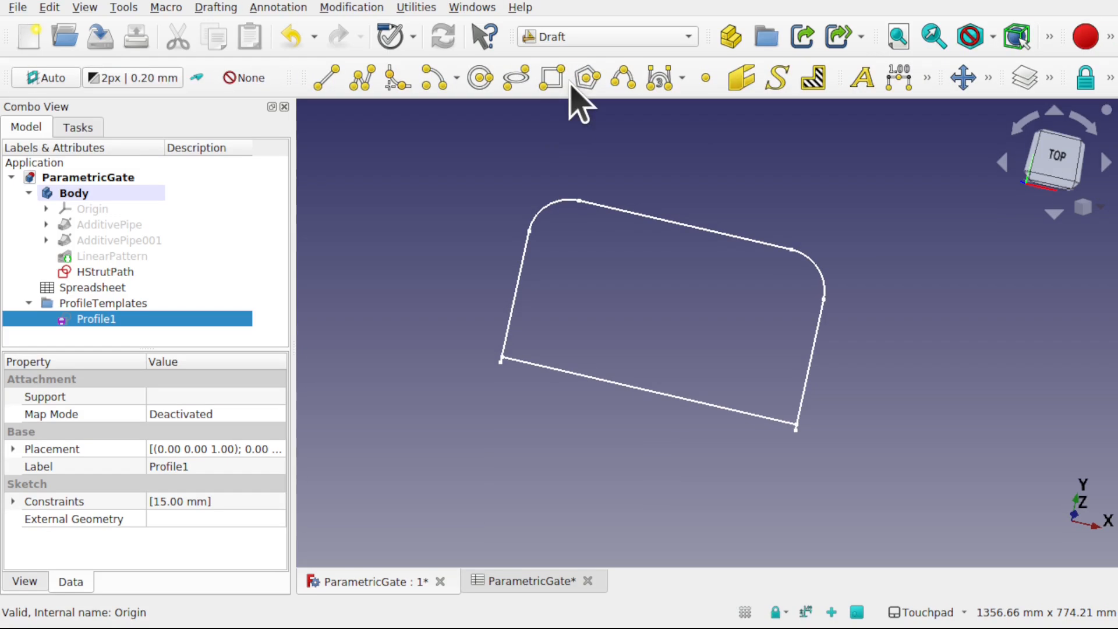
left_click(348, 8)
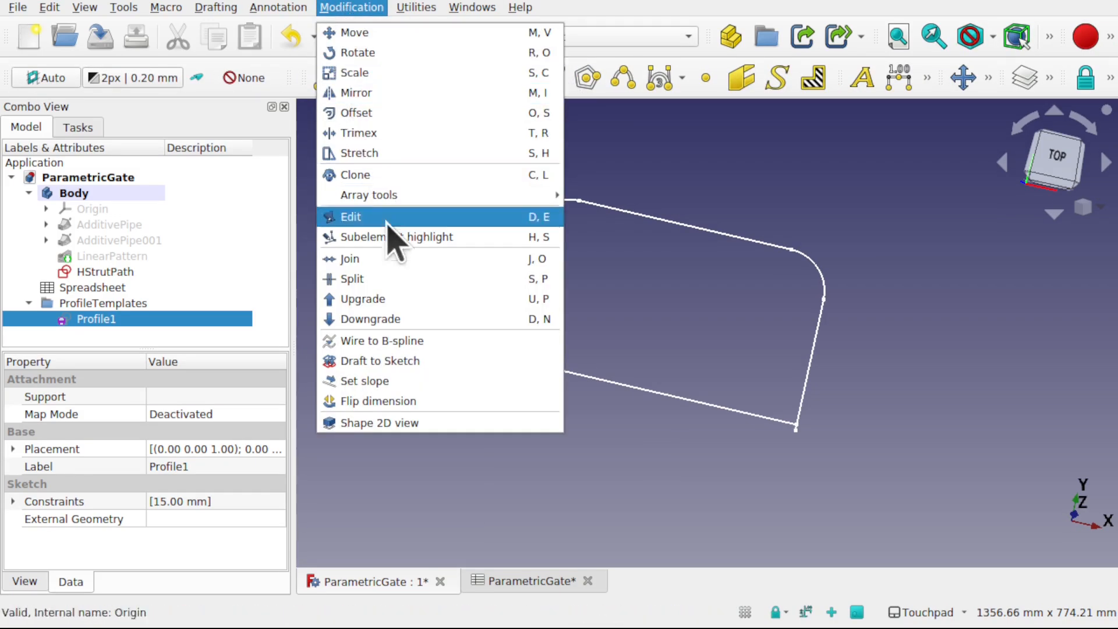
left_click(396, 176)
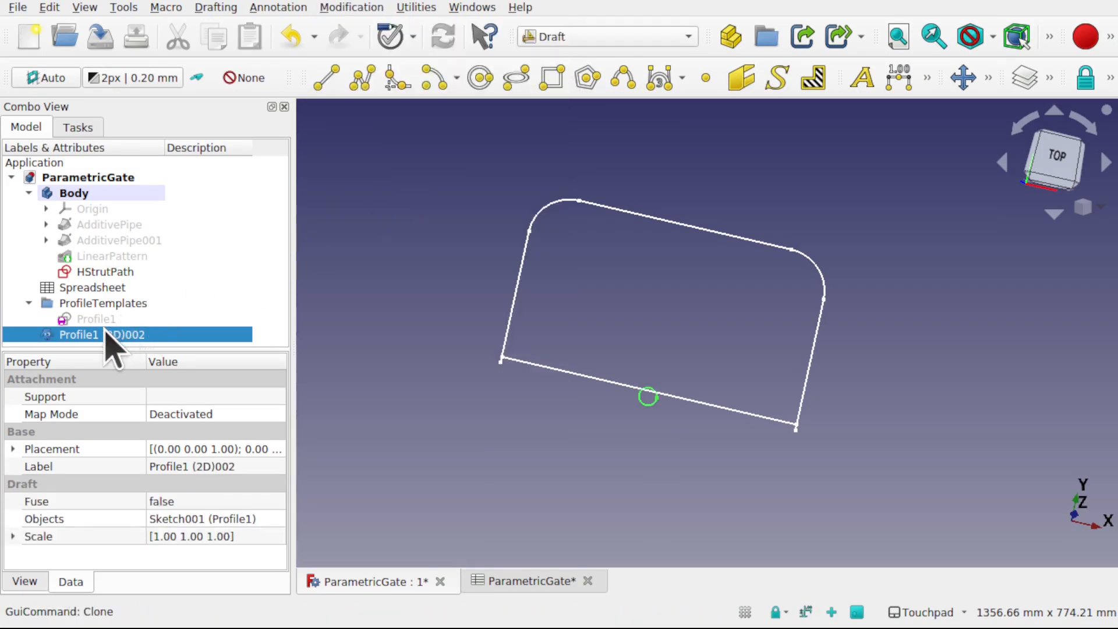
left_click_drag(110, 334, 107, 198)
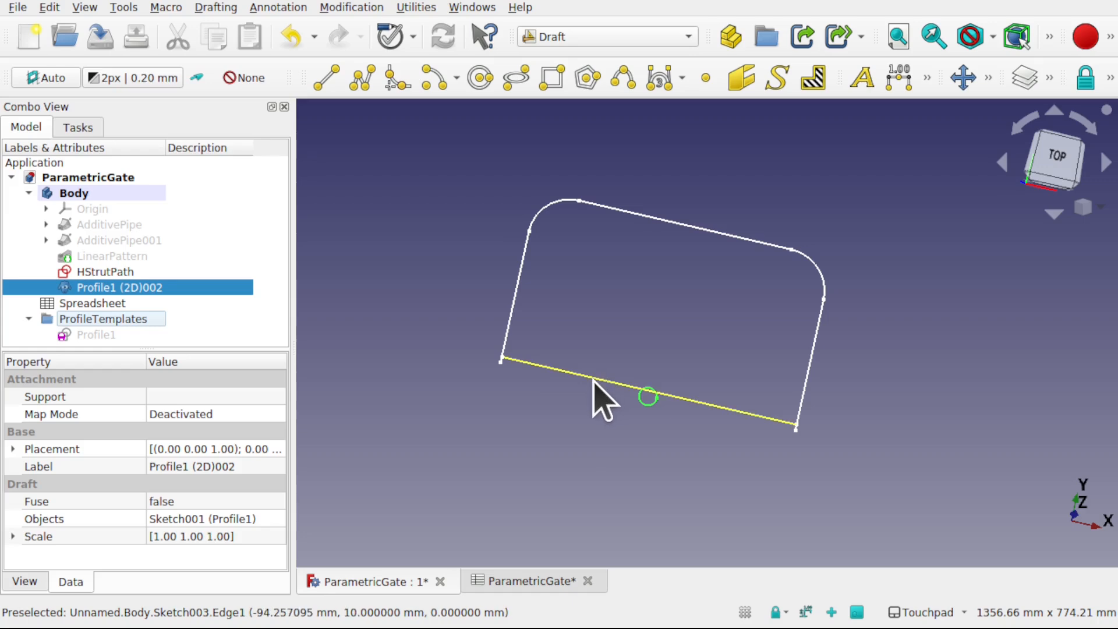
Step: Hide the Path sketch and attach the new Profile1 clone to HStrutPath's start vertex and line using the Normal to edge mode
left_click(514, 288)
key("space")
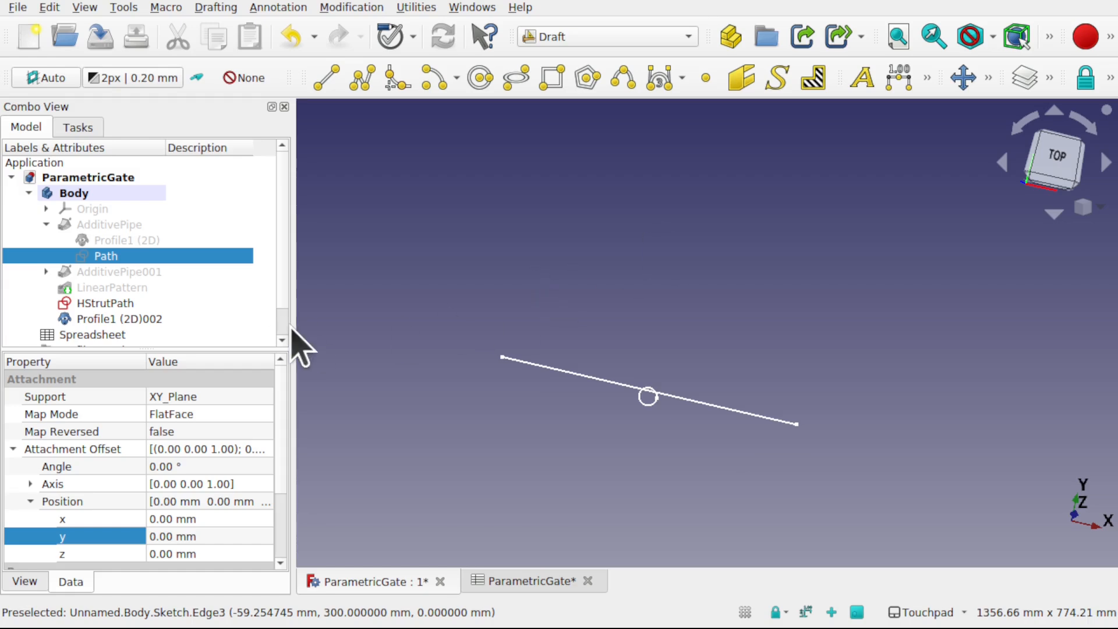
left_click(137, 320)
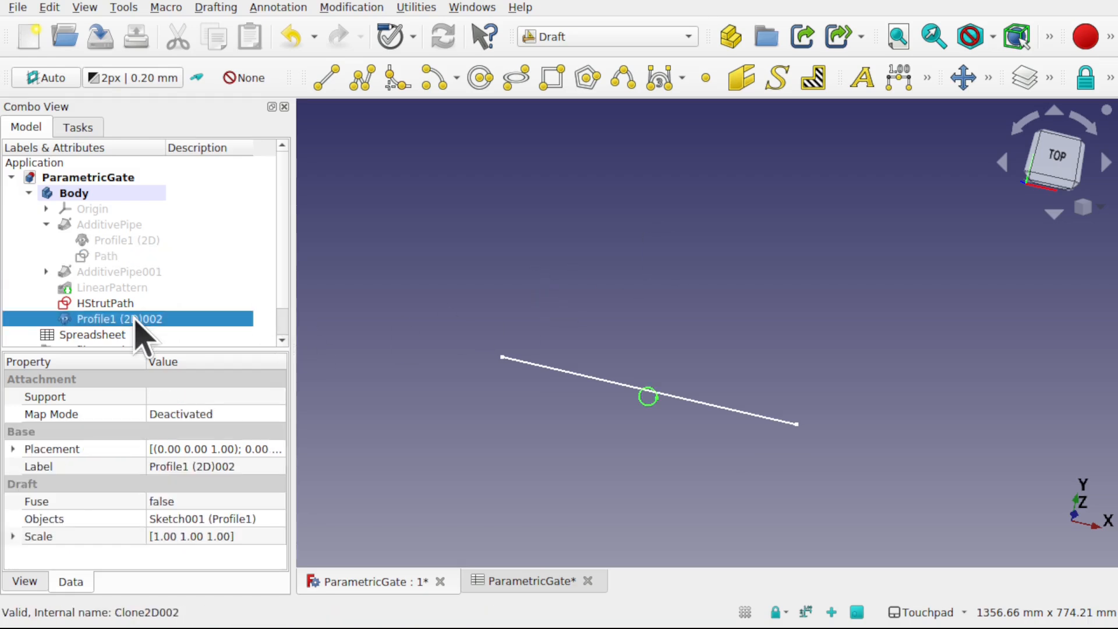
left_click(283, 418)
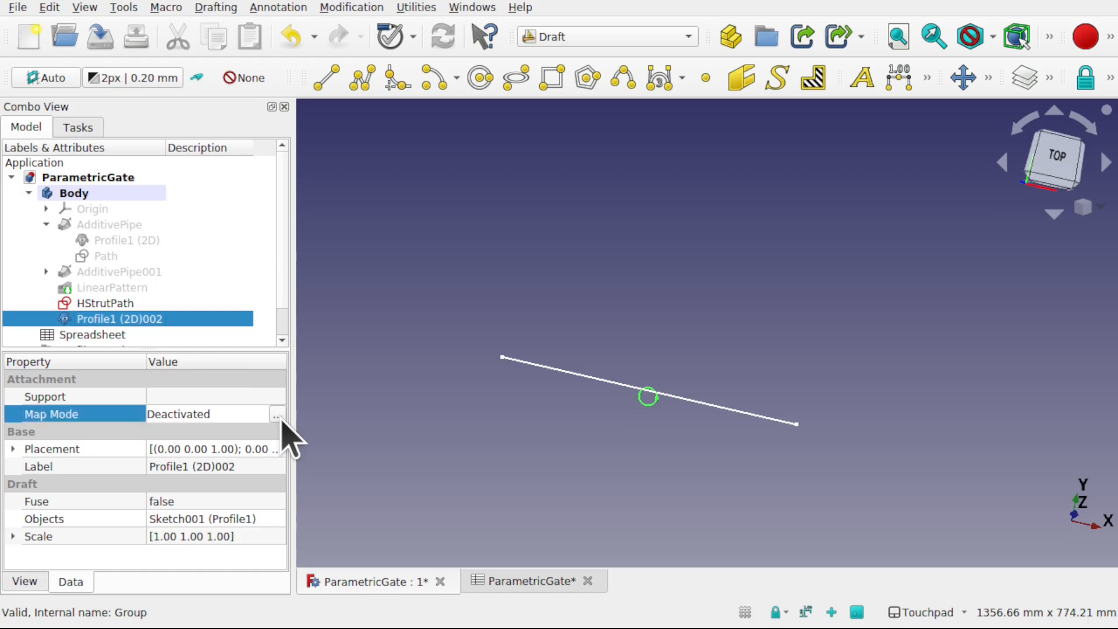
left_click(278, 417)
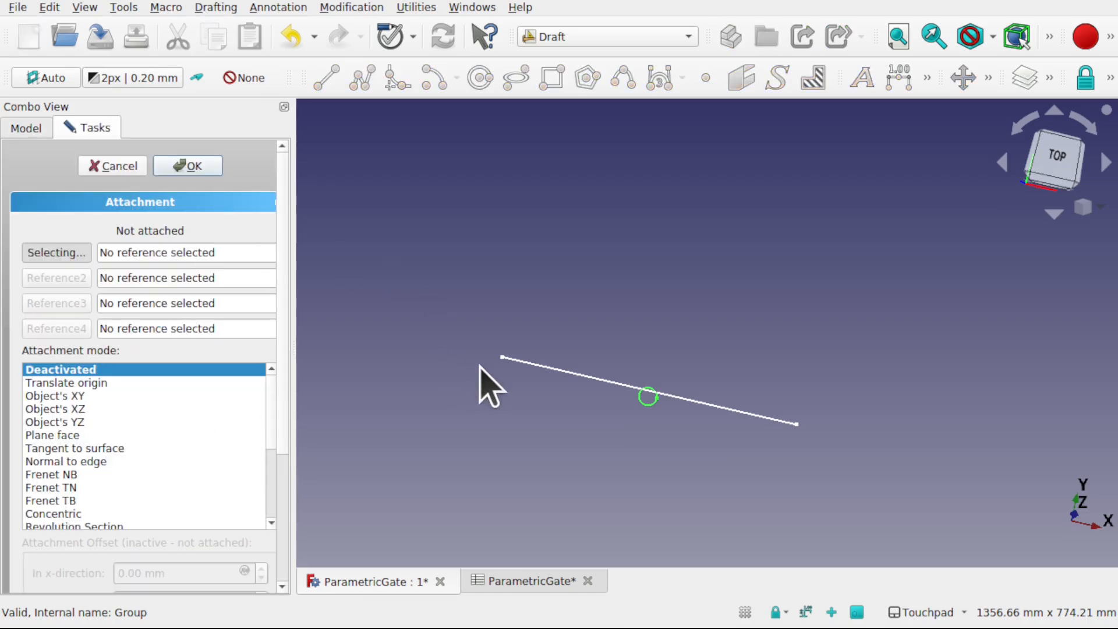
left_click(502, 356)
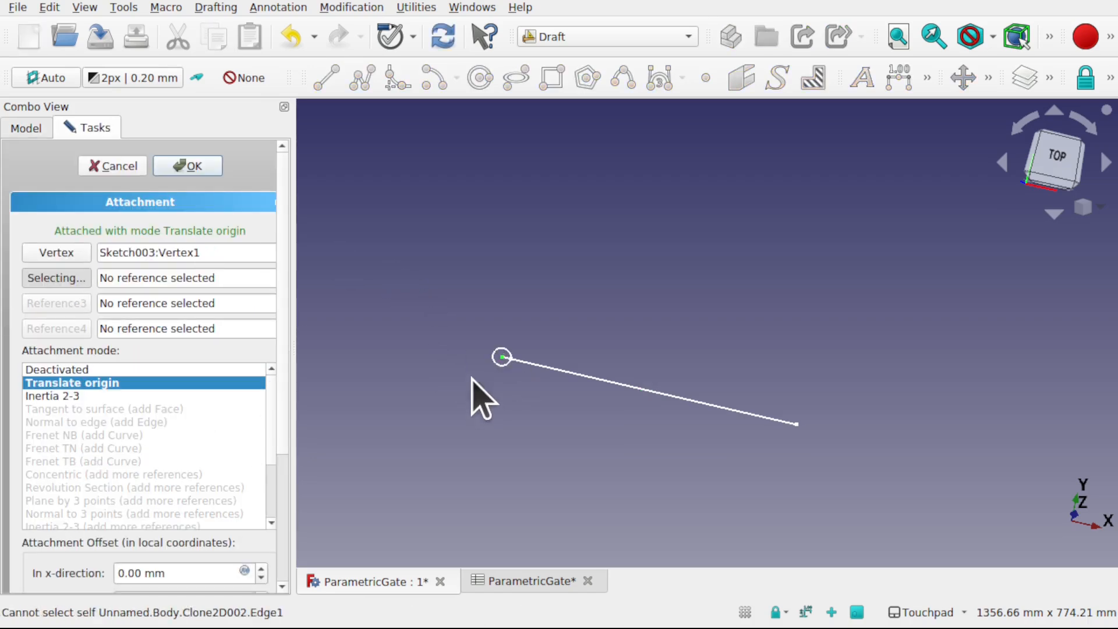
left_click(676, 398)
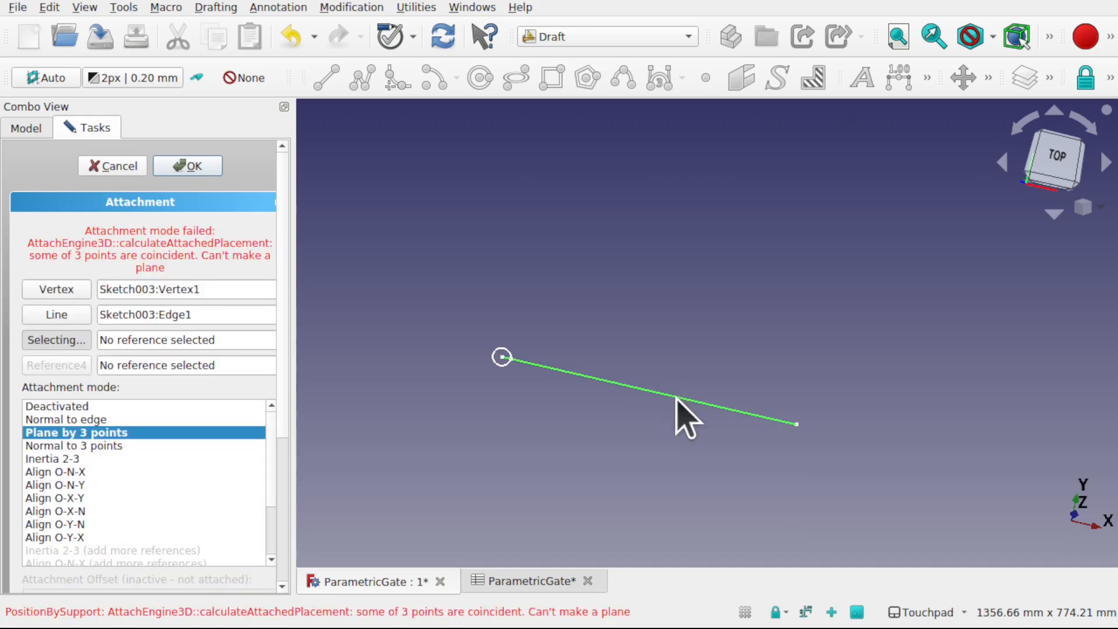
left_click(95, 420)
left_click(193, 169)
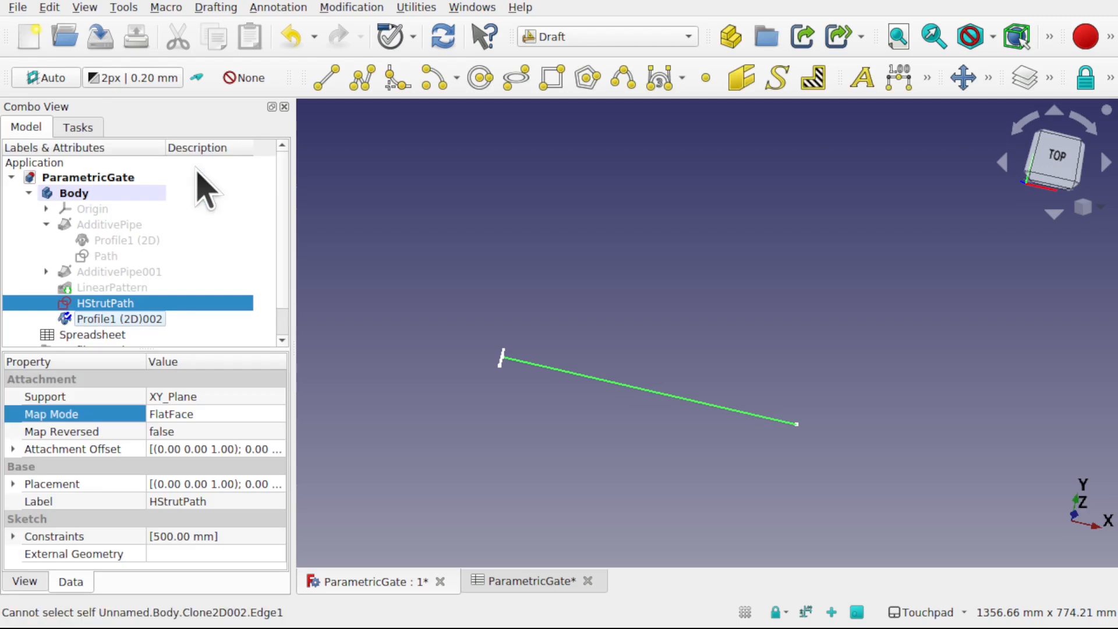
Step: Switch to the Part Design workbench and create an additive pipe sweeping the new Profile1 clone along HStrutPath
left_click(593, 37)
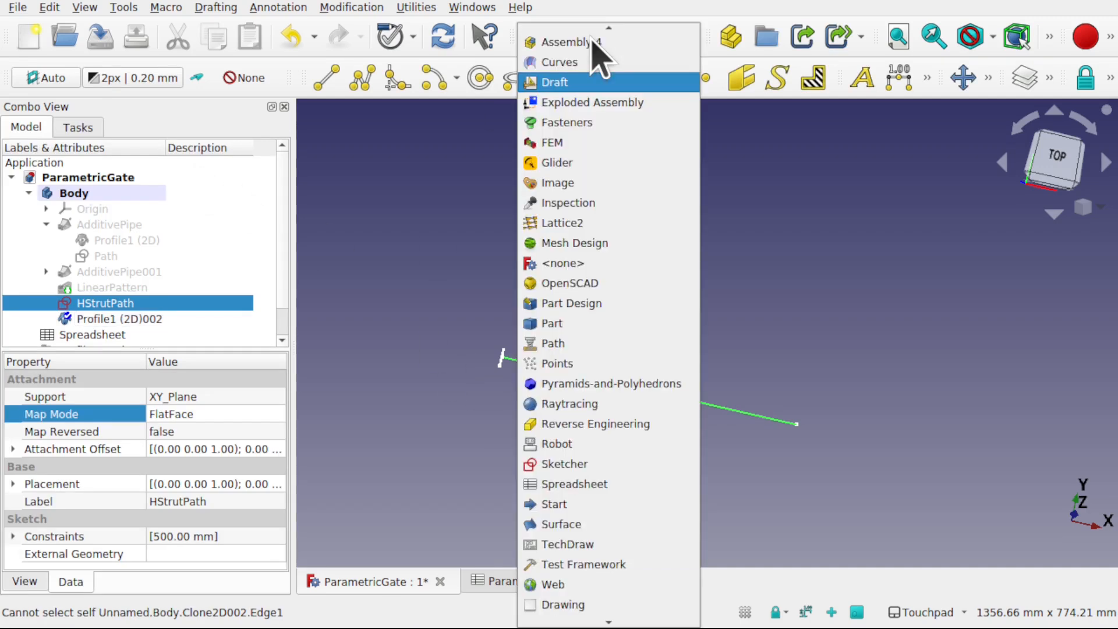
left_click(600, 301)
left_click(26, 127)
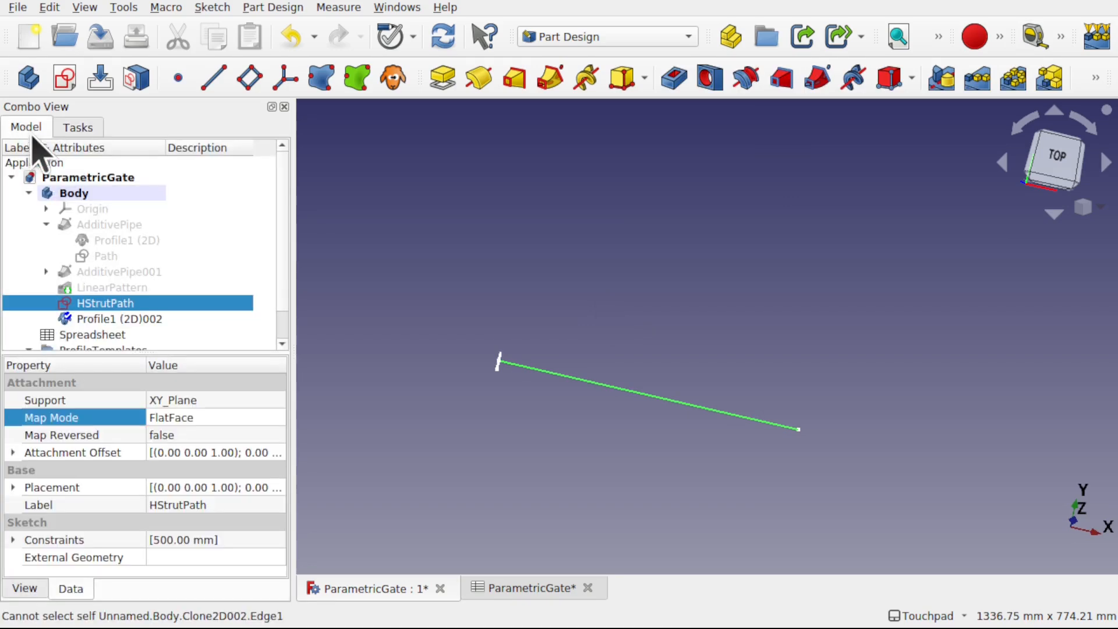
left_click(123, 319)
left_click(549, 78)
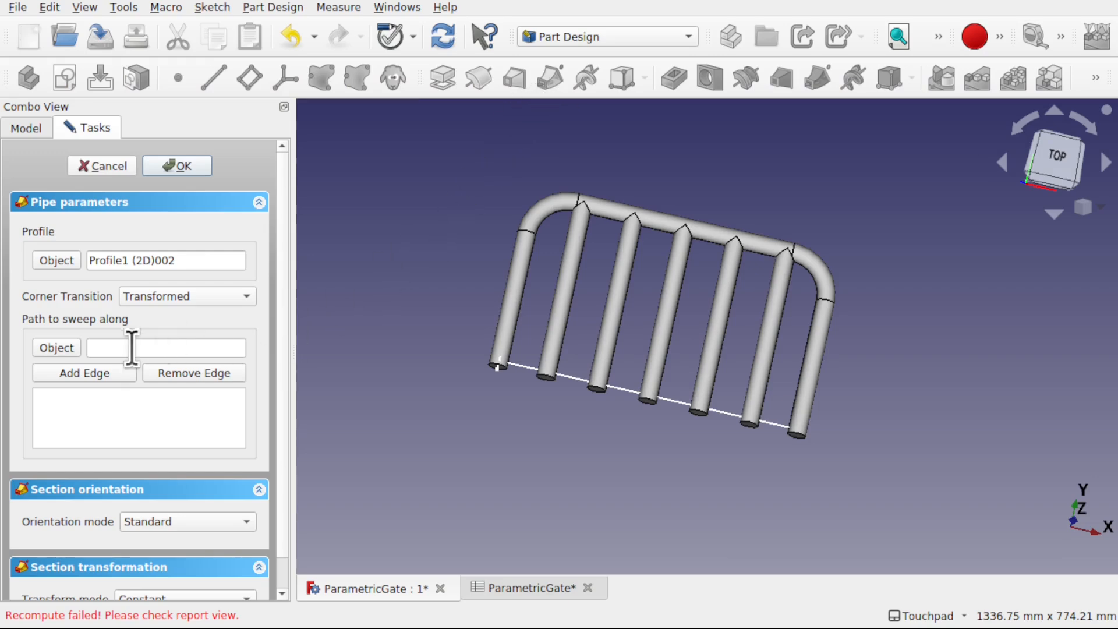
left_click(67, 349)
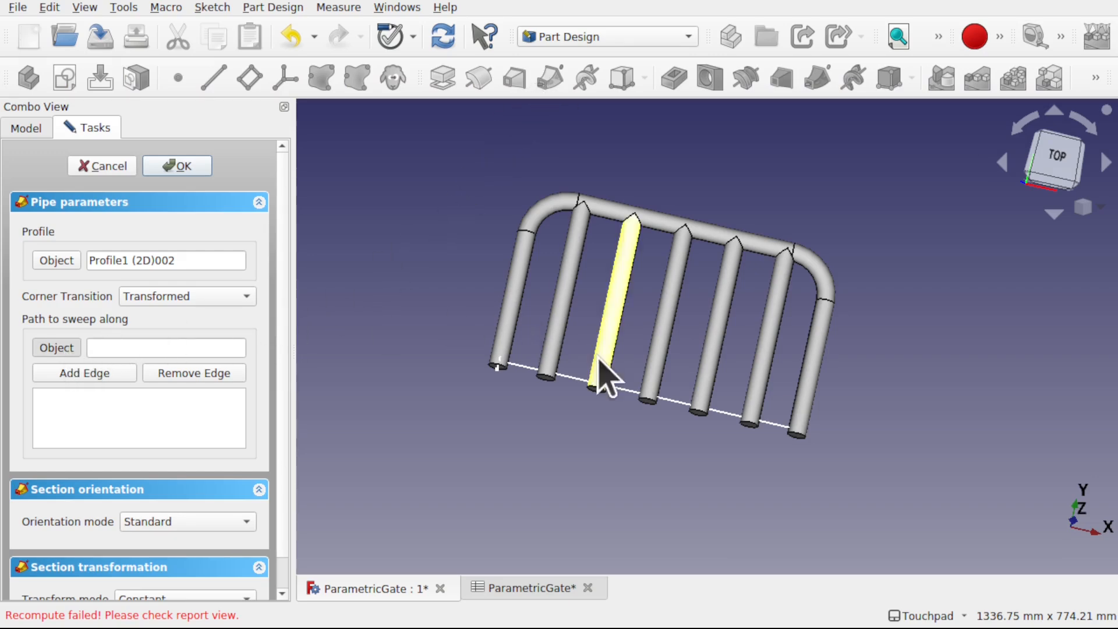
left_click(574, 380)
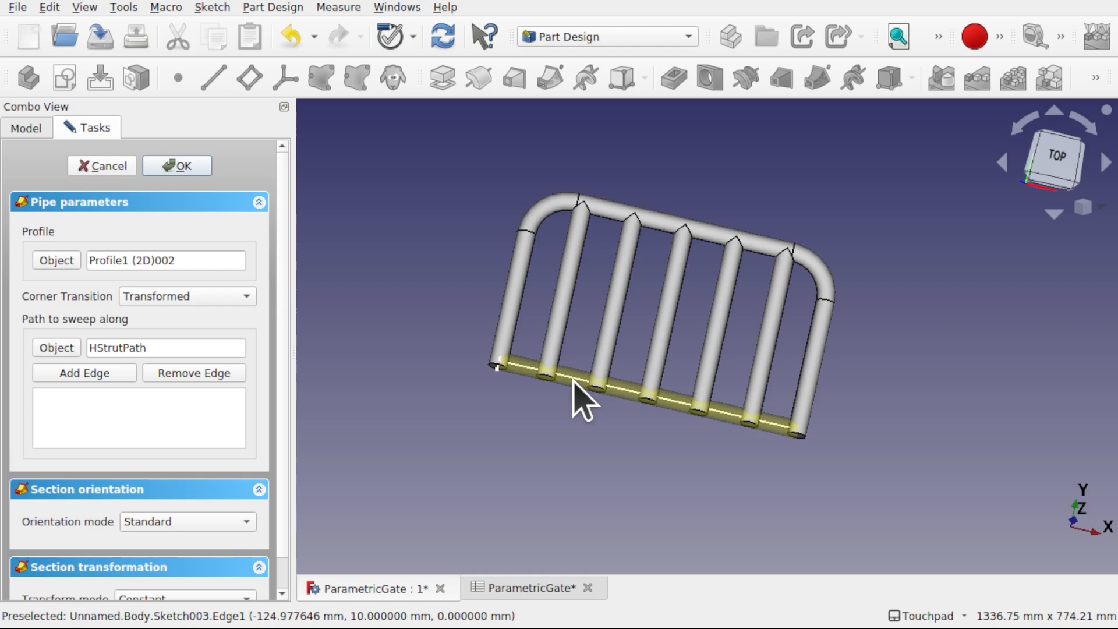
left_click(178, 166)
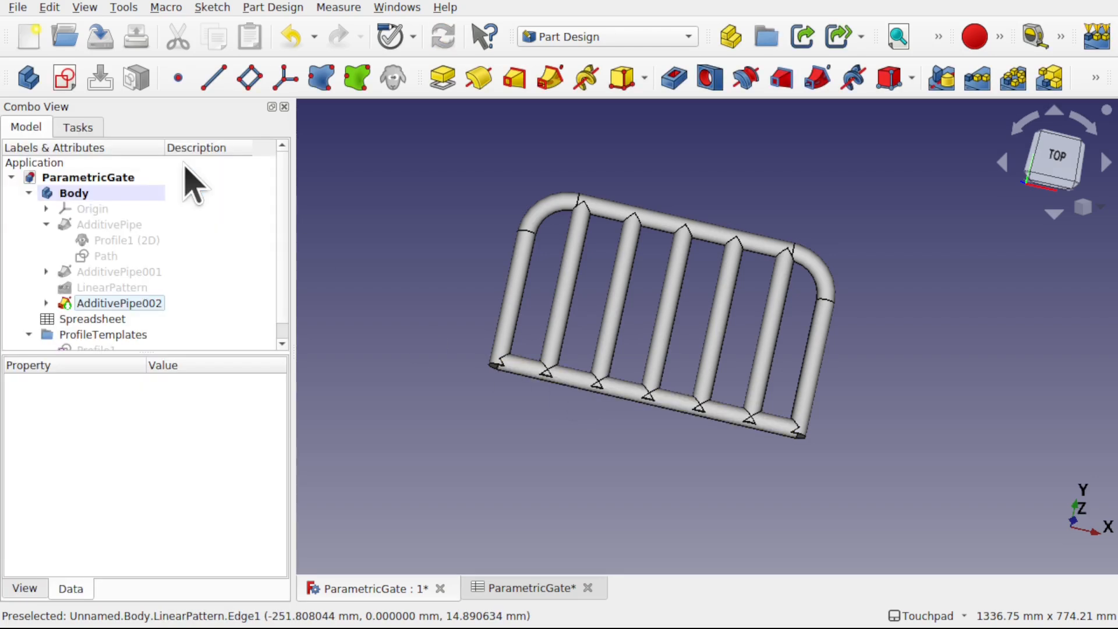
Step: Set VOffset to 20 in the spreadsheet and return to the 3D model
left_click_drag(729, 435, 711, 389, "alt")
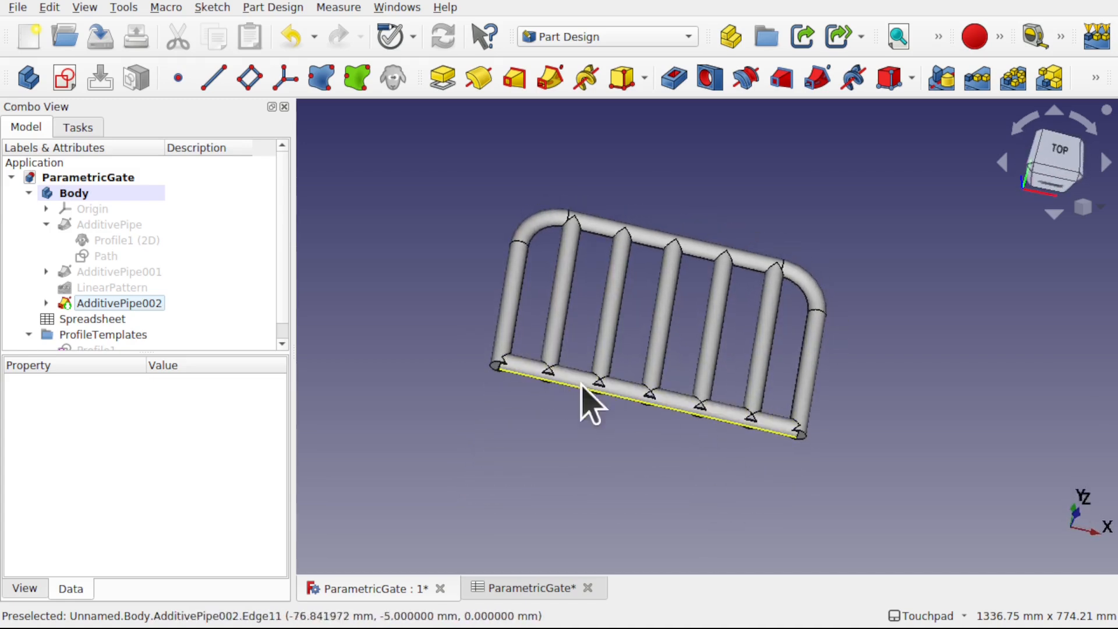
left_click_drag(577, 393, 507, 419, "alt")
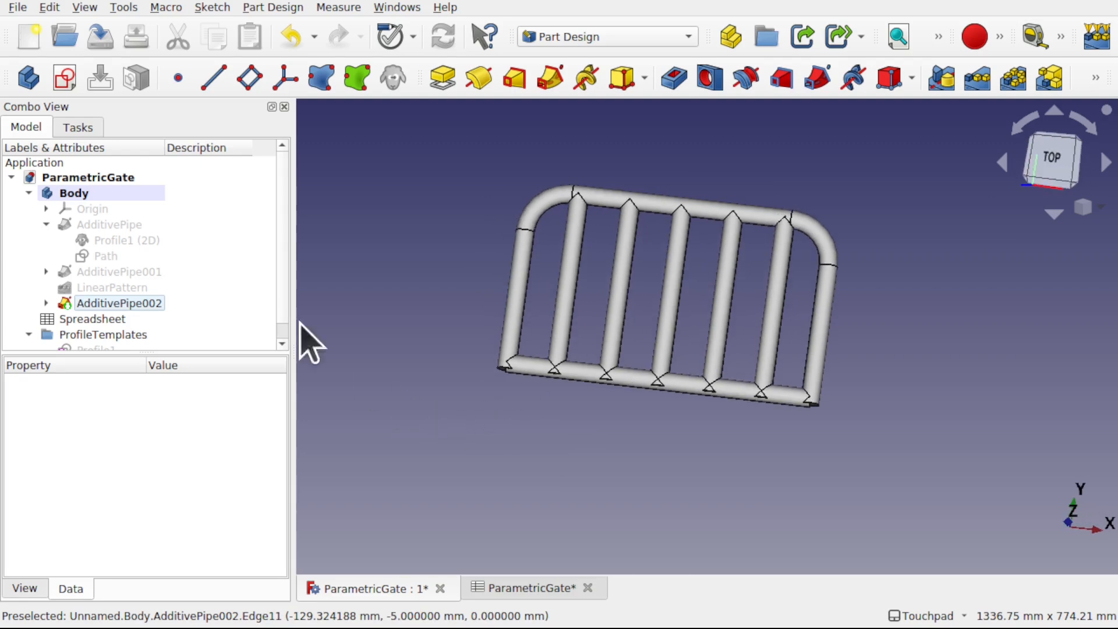
double_click(126, 321)
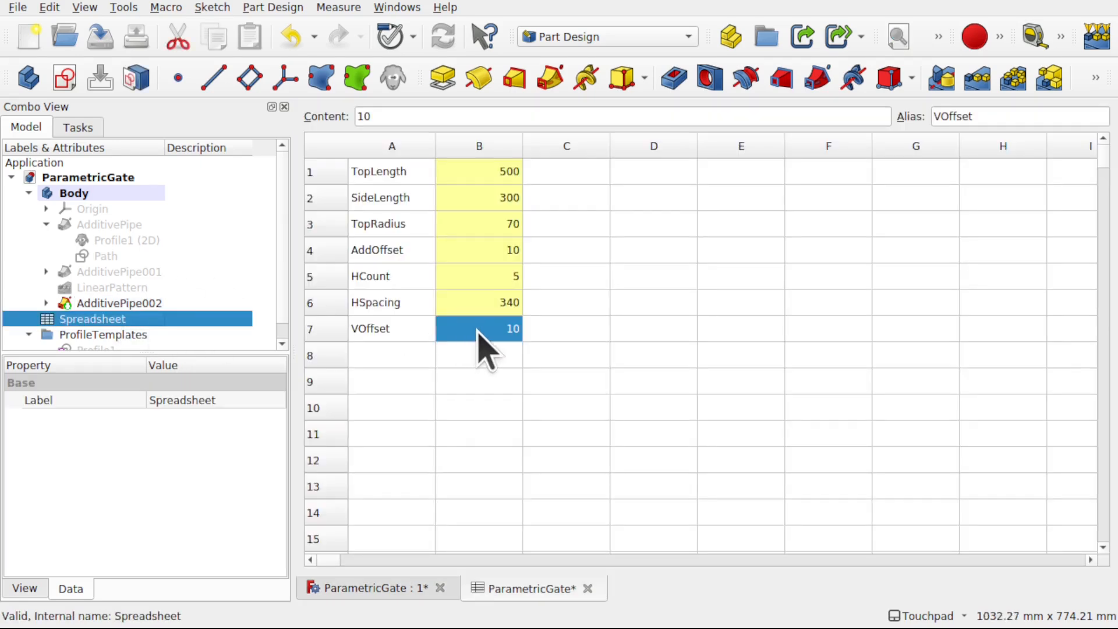
double_click(501, 329)
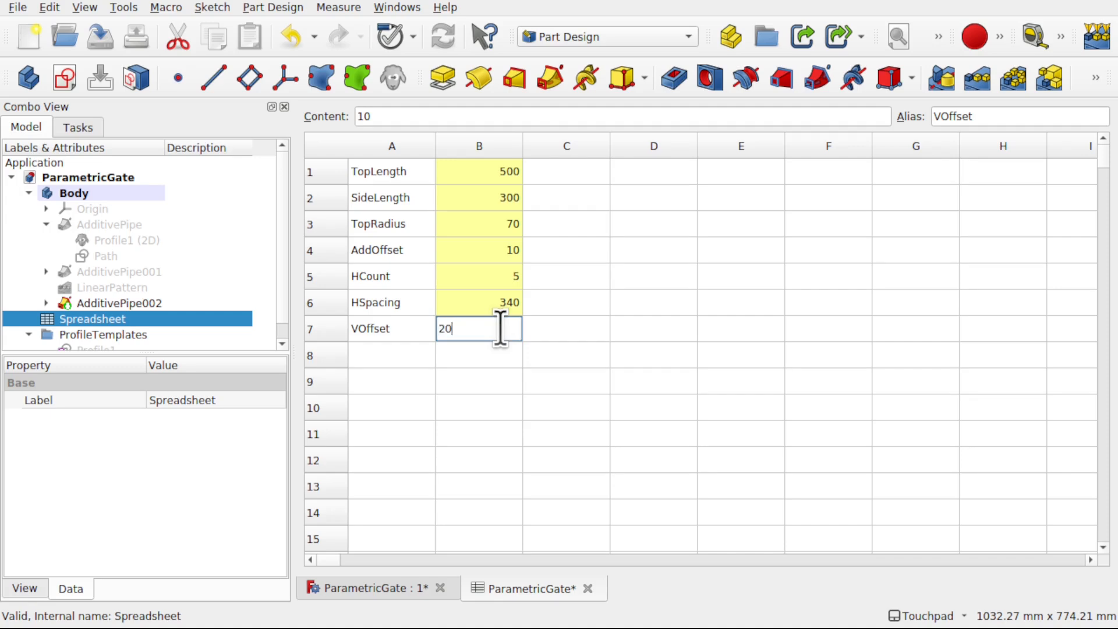
key("Return")
left_click(374, 588)
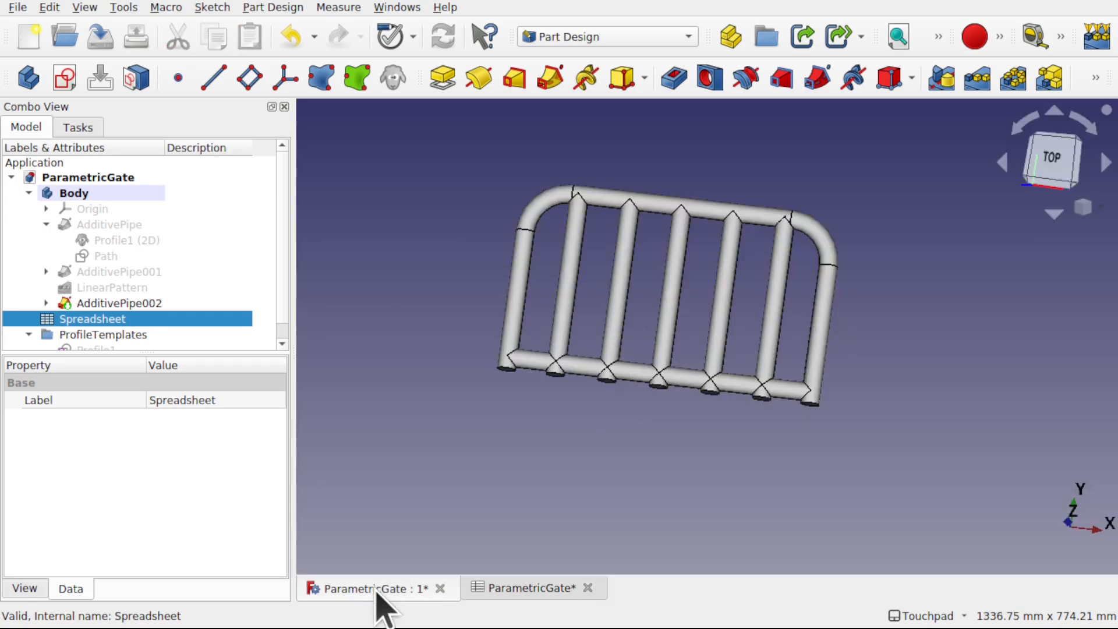
Step: Start a linear pattern of the horizontal strut pipe along the horizontal sketch axis with the direction reversed
mouse_move(564, 346)
left_mouse_down("shift")
mouse_move(644, 292)
mouse_move(701, 290)
mouse_move(567, 362)
left_mouse_up("shift")
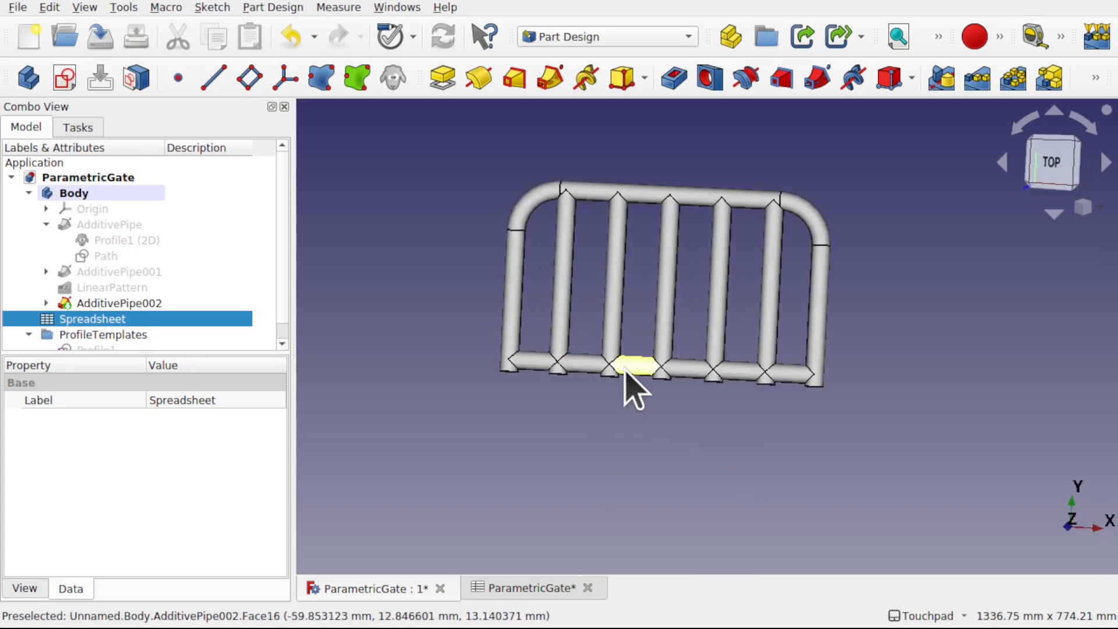
middle_click_drag(641, 218, 603, 274, "shift")
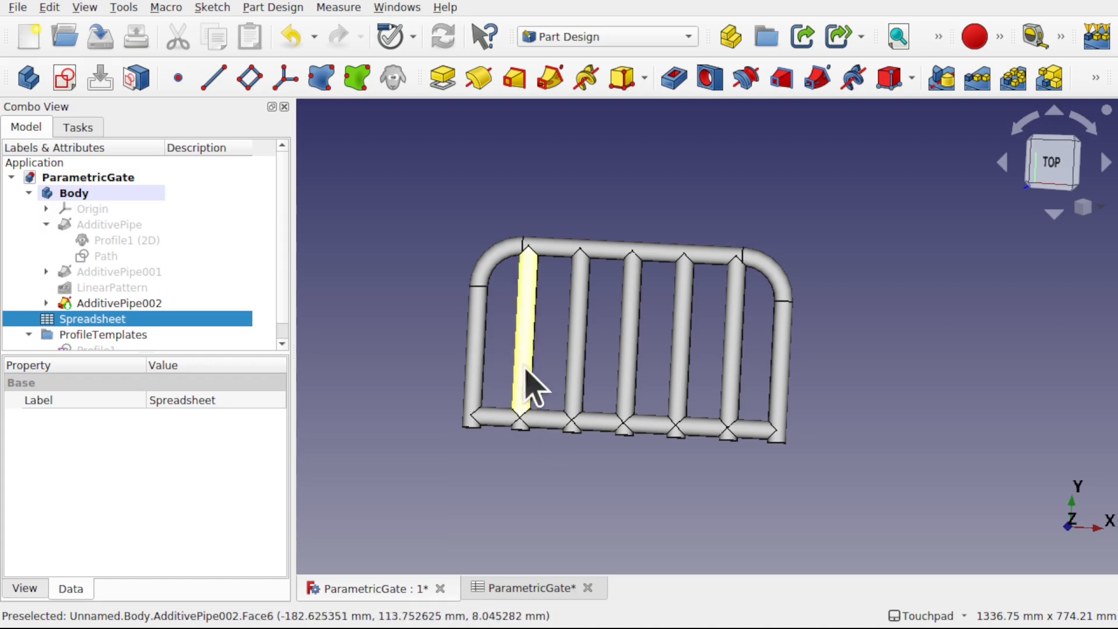
left_click(542, 414)
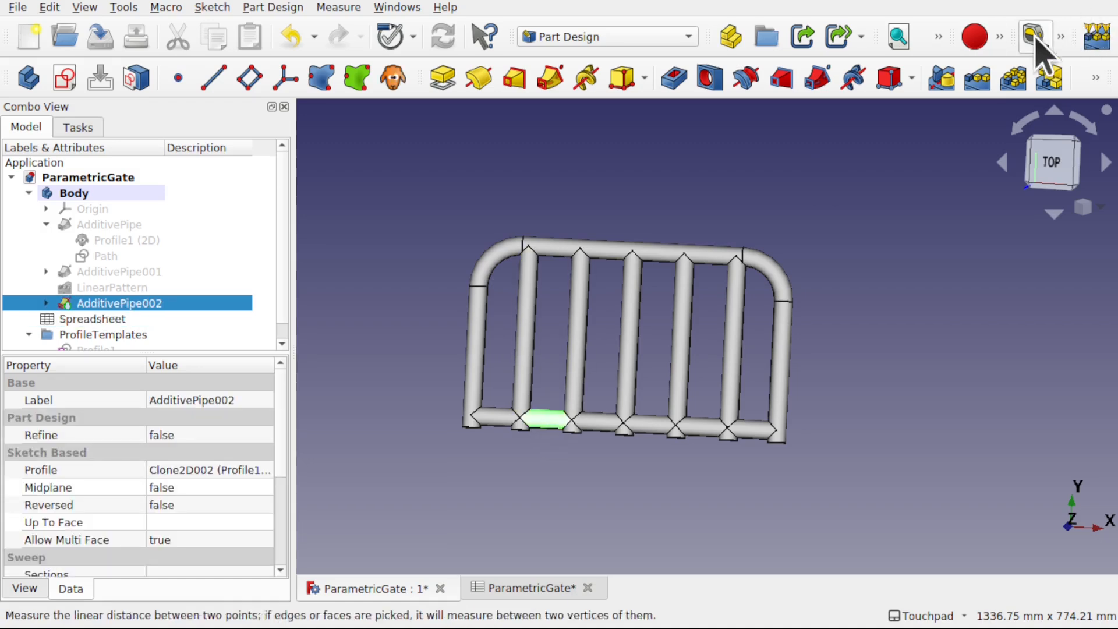
left_click(971, 75)
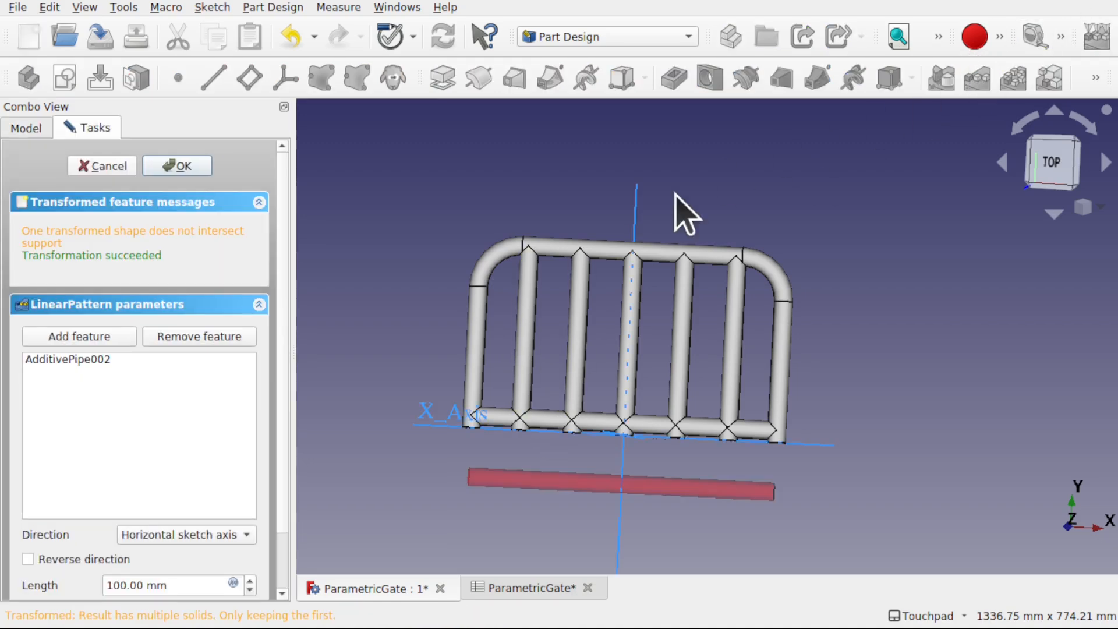
middle_click_drag(652, 462, 661, 359, "shift")
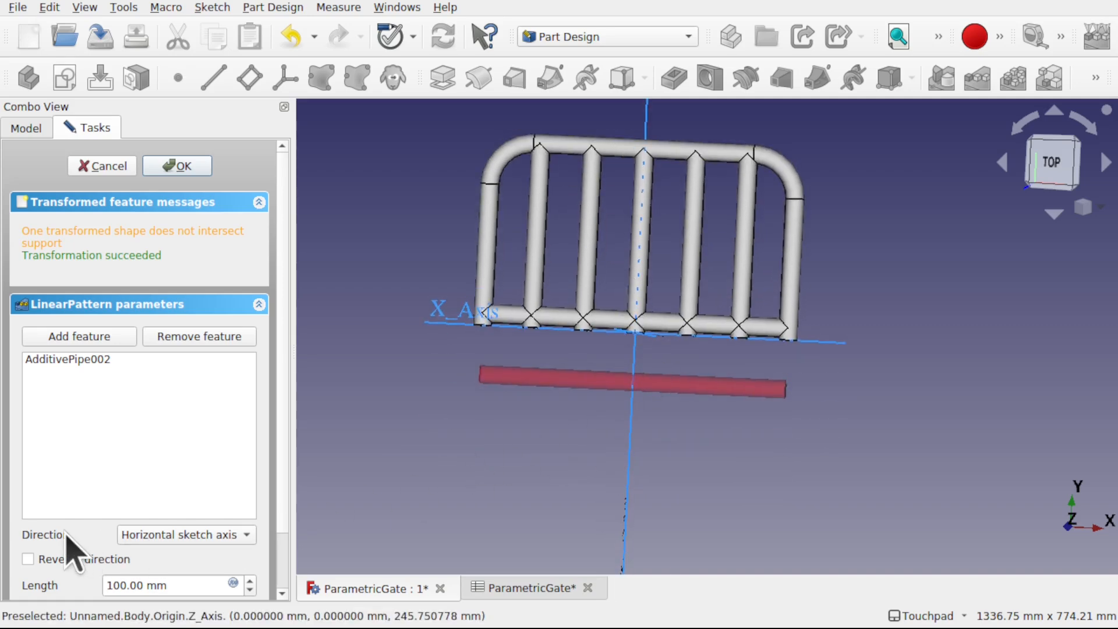
left_click(218, 536)
left_click(218, 535)
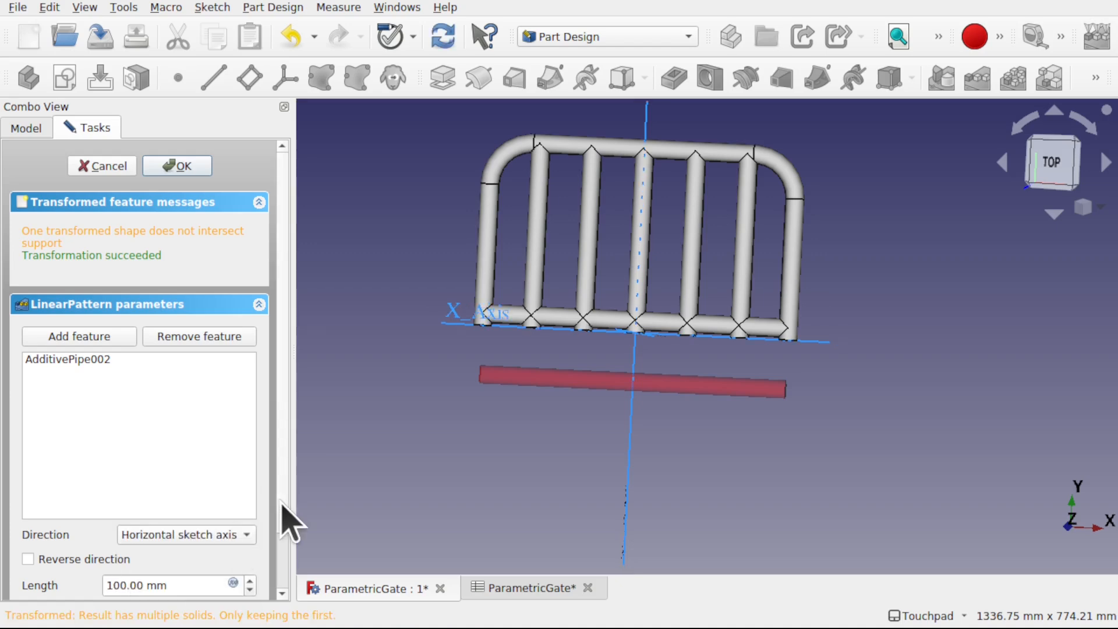
scroll(282, 503, "down", 1)
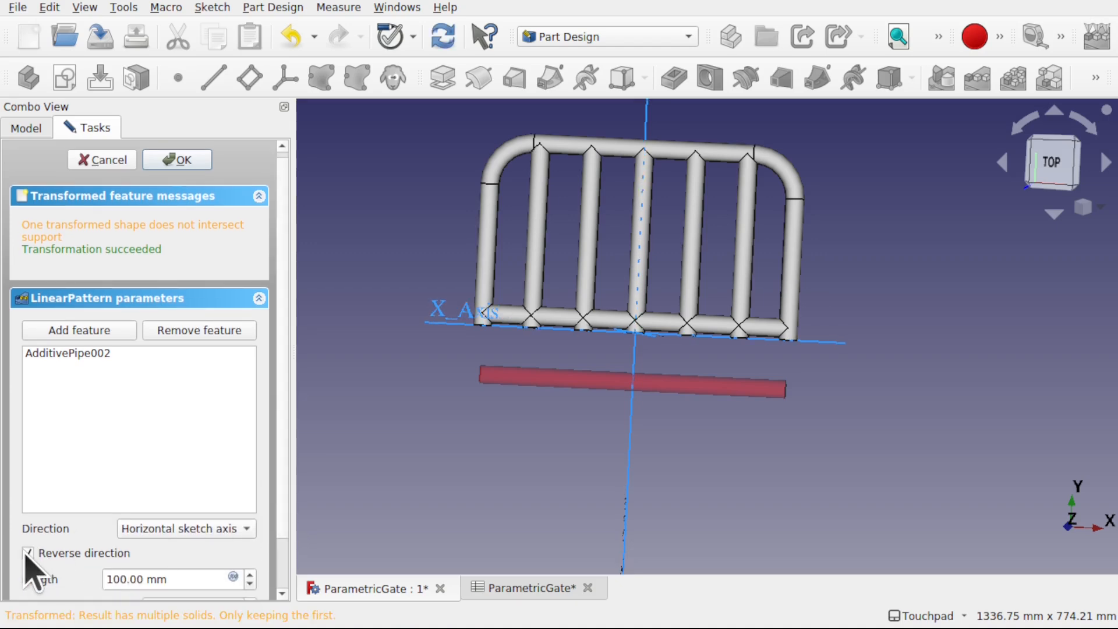
middle_click_drag(662, 345, 649, 399, "shift")
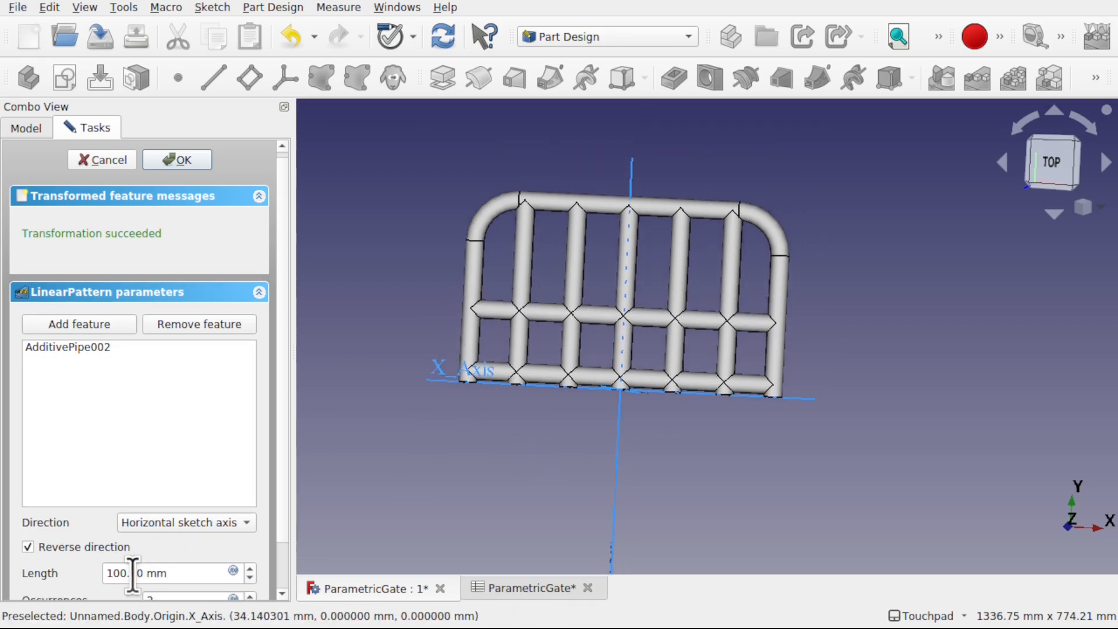
Step: Set the horizontal strut pattern's length to 70 mm with 3 occurrences and accept the linear pattern
left_click_drag(126, 573, 91, 573)
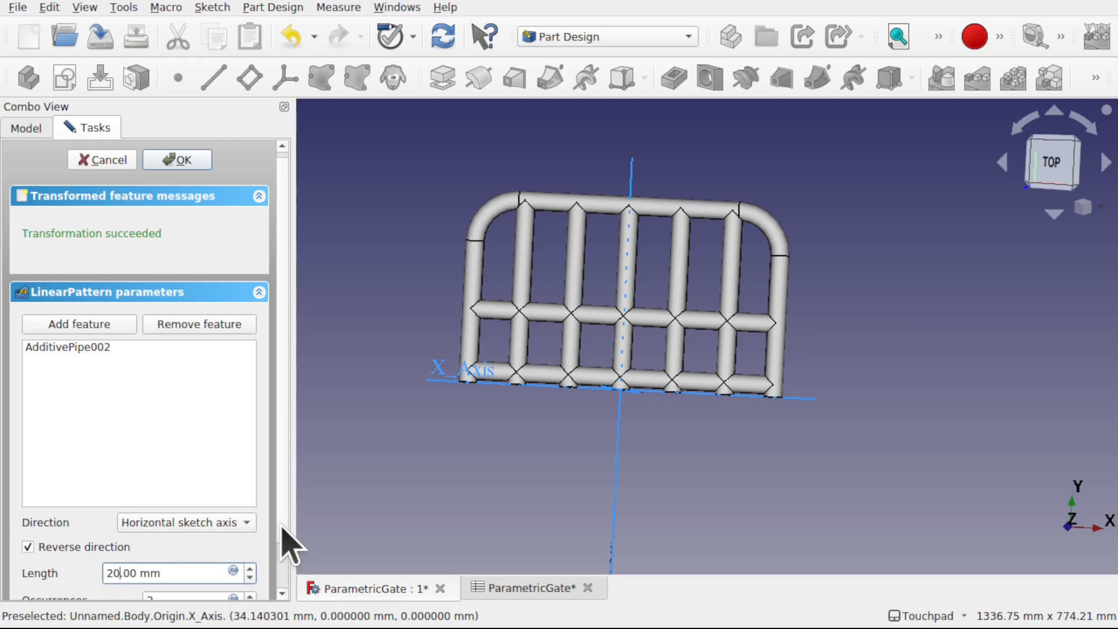
scroll(286, 580, "down", 3)
left_click(185, 546)
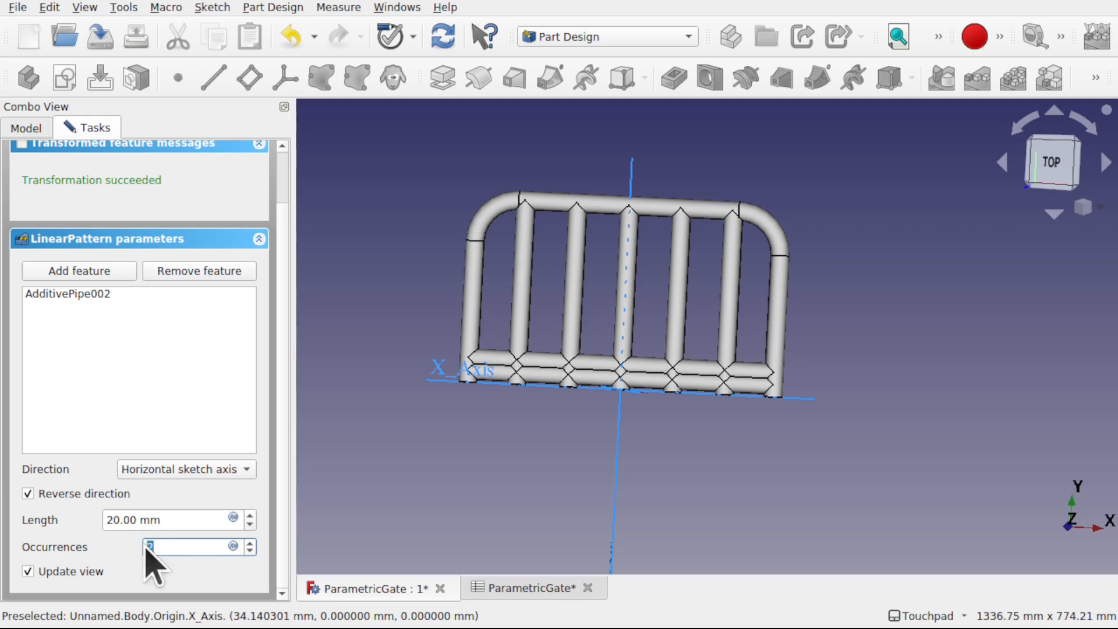
left_click(111, 514)
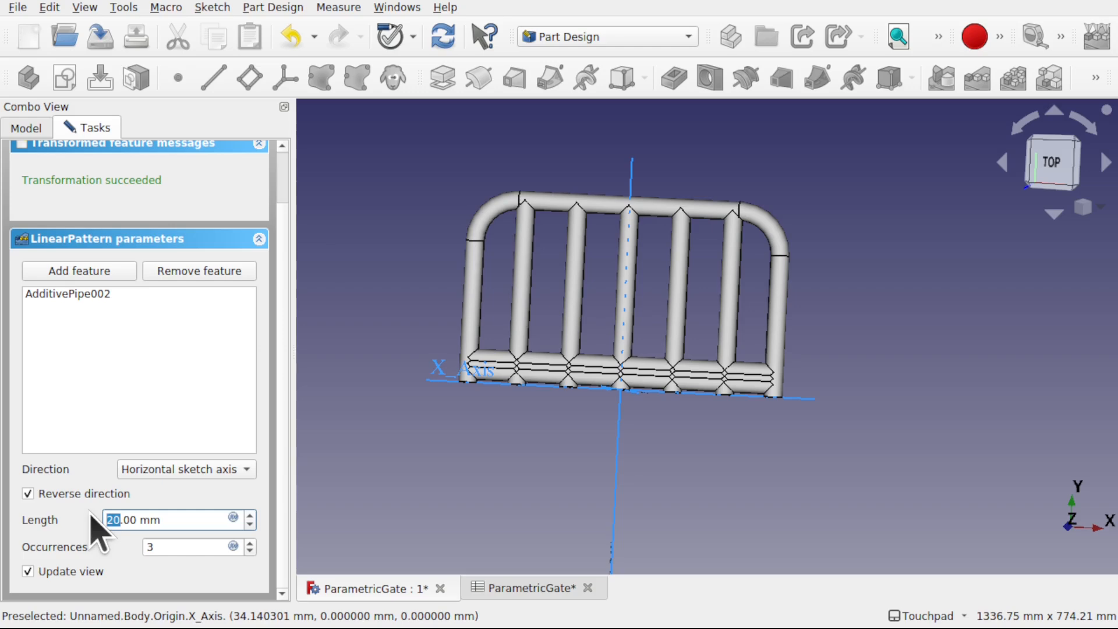
left_click(189, 548)
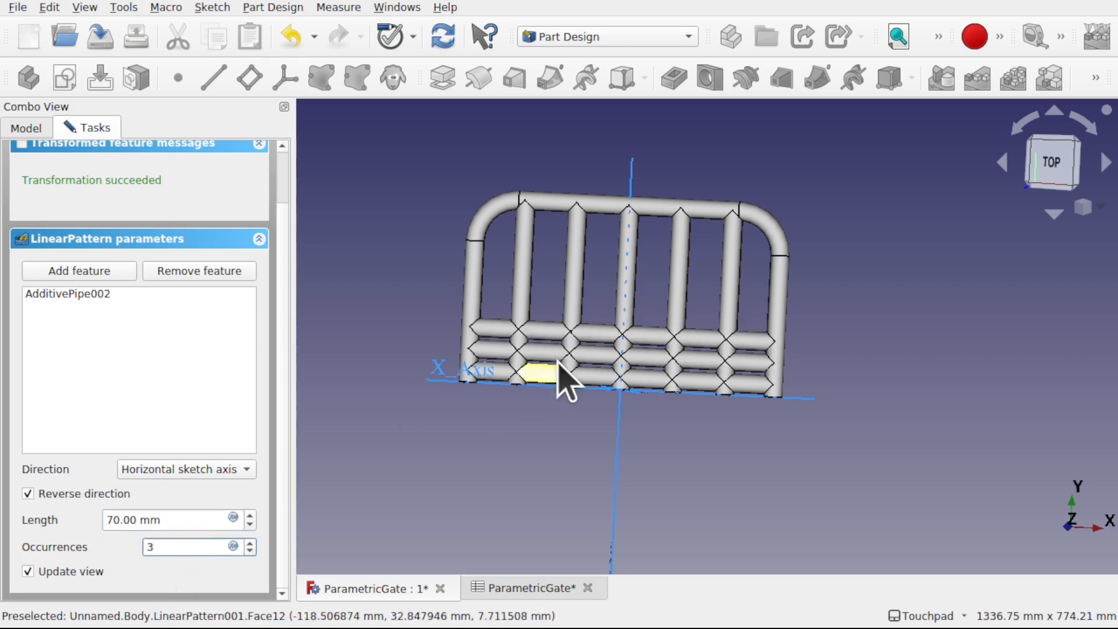
scroll(282, 192, "up", 2)
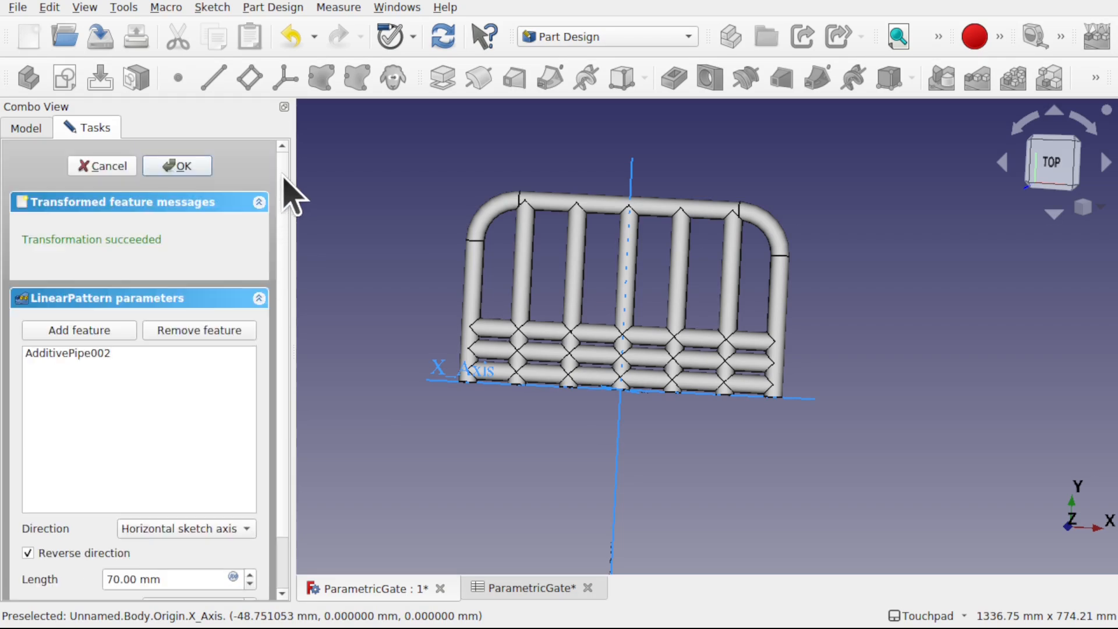
left_click(177, 166)
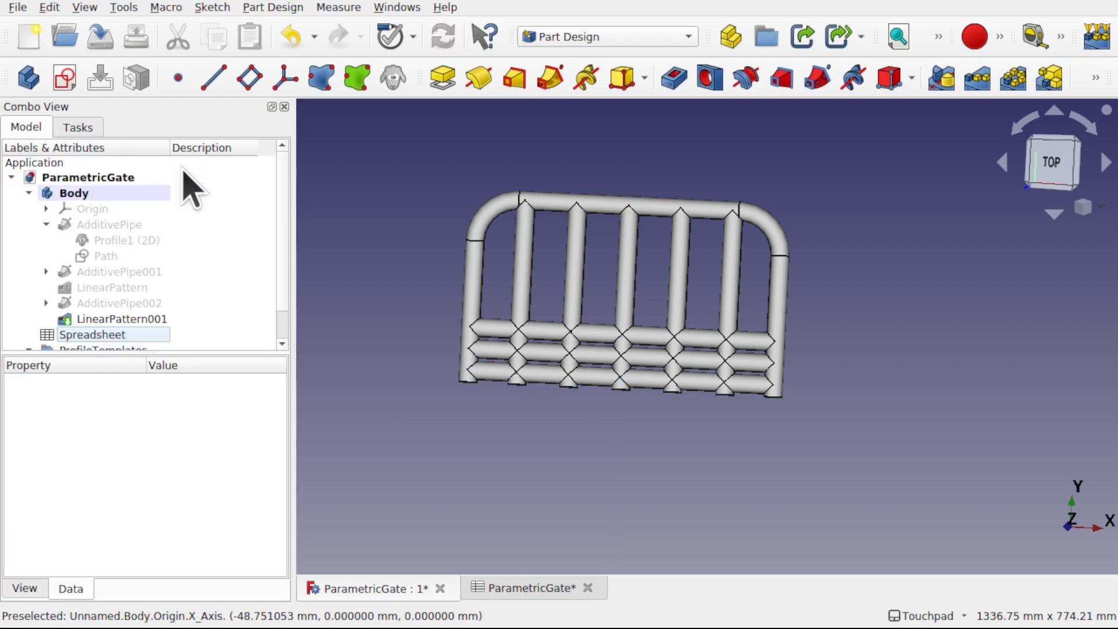
Step: Add VCount with value 4 and VSpacing with value 150 to rows 8 and 9 of the spreadsheet
double_click(112, 336)
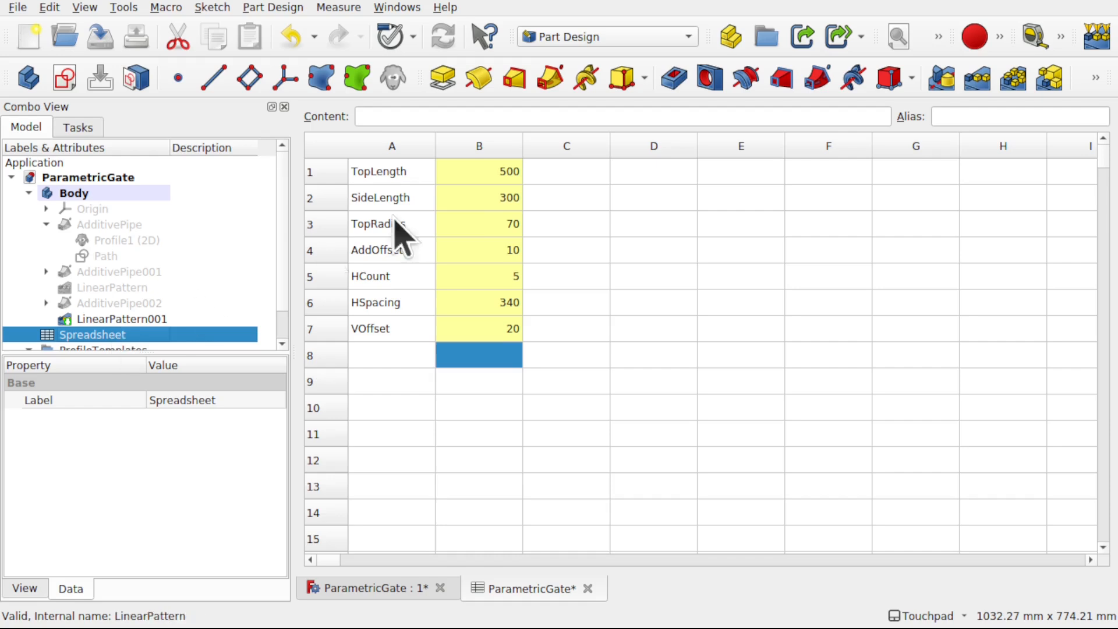
left_click(398, 358)
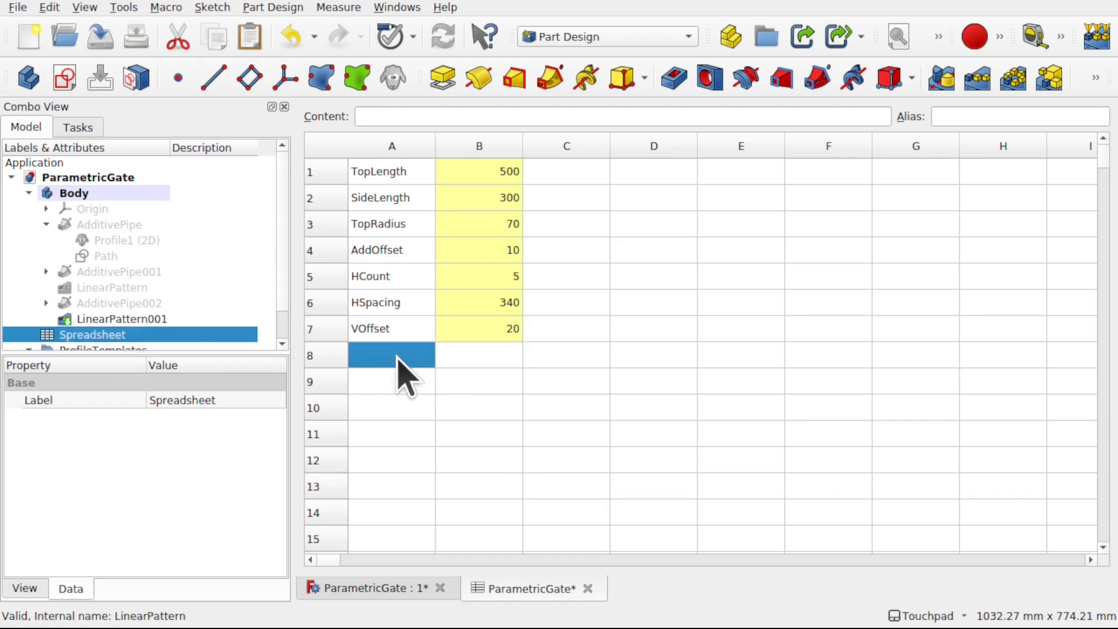
double_click(397, 357)
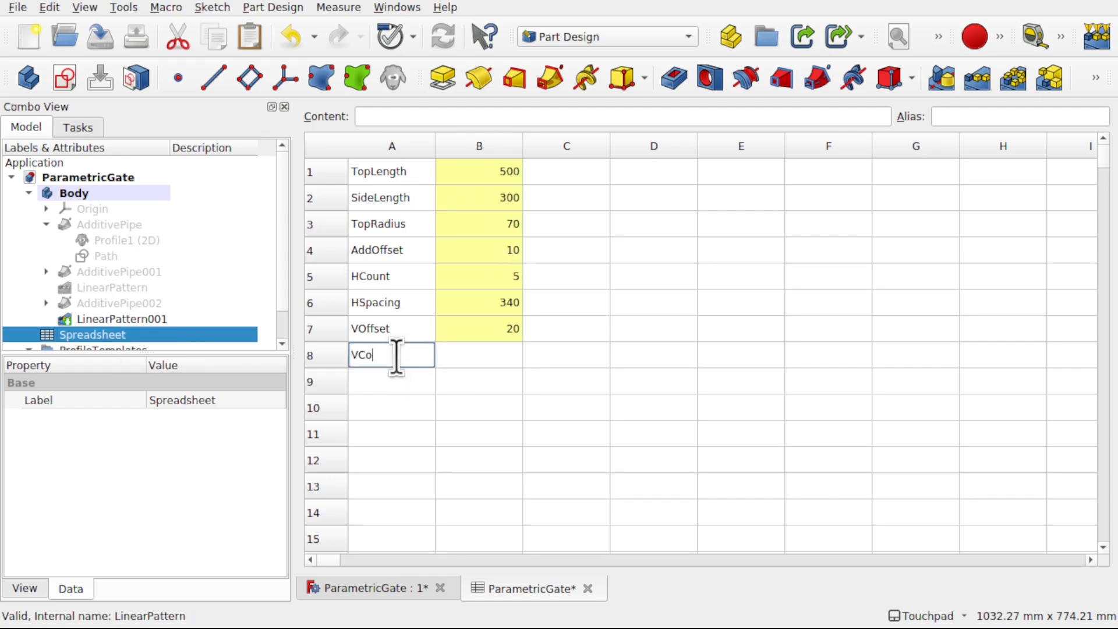
type("VCount")
left_click(490, 362)
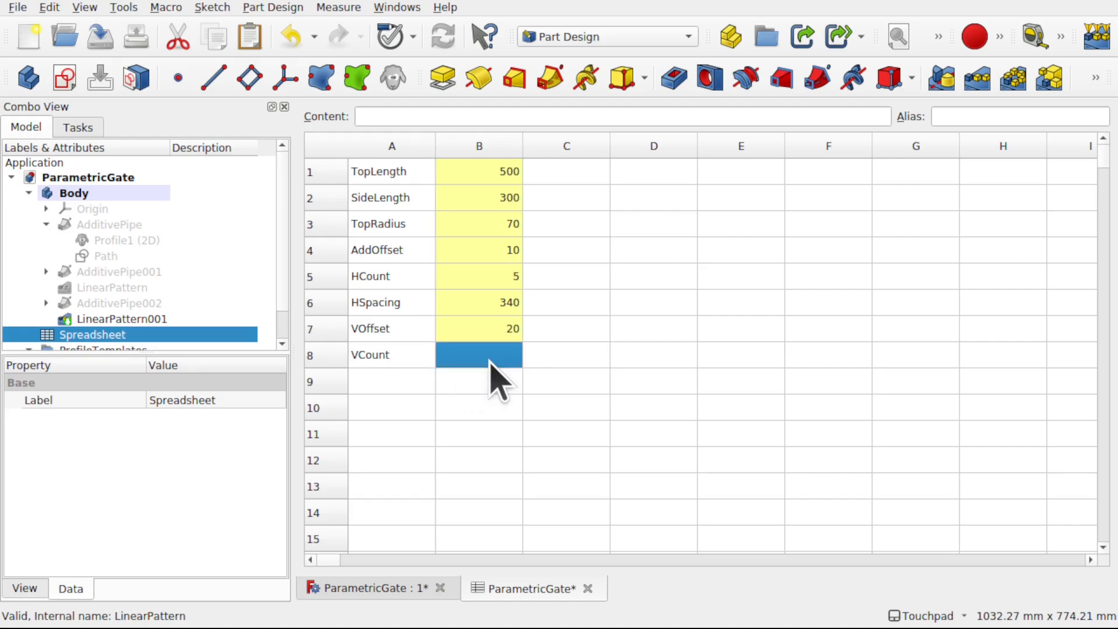
double_click(489, 361)
type("4")
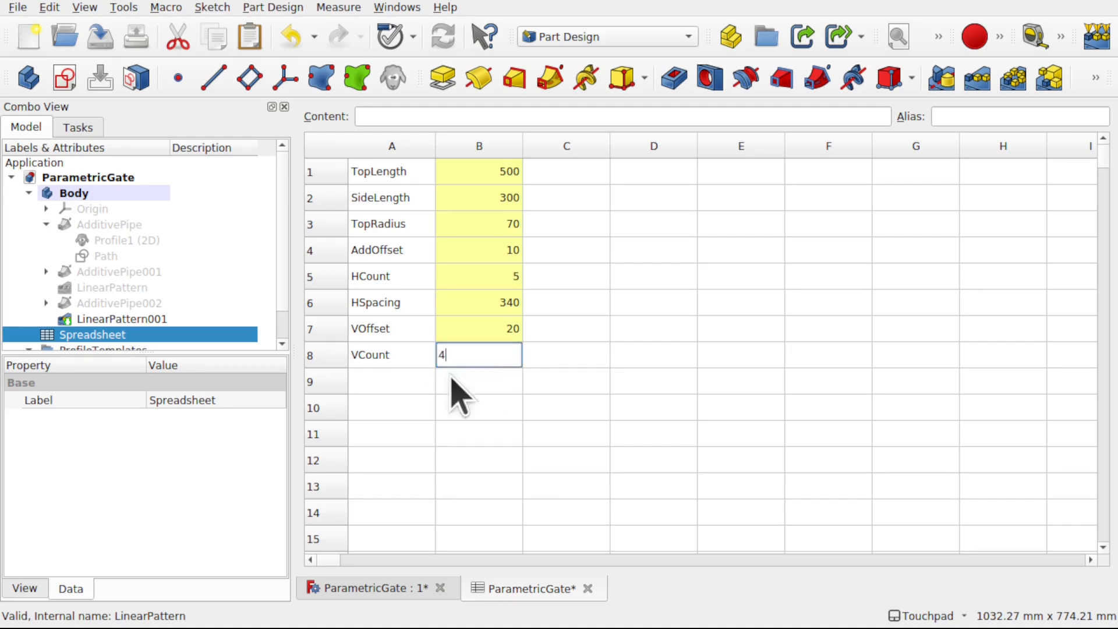
left_click(394, 380)
type("VSpacing")
double_click(488, 381)
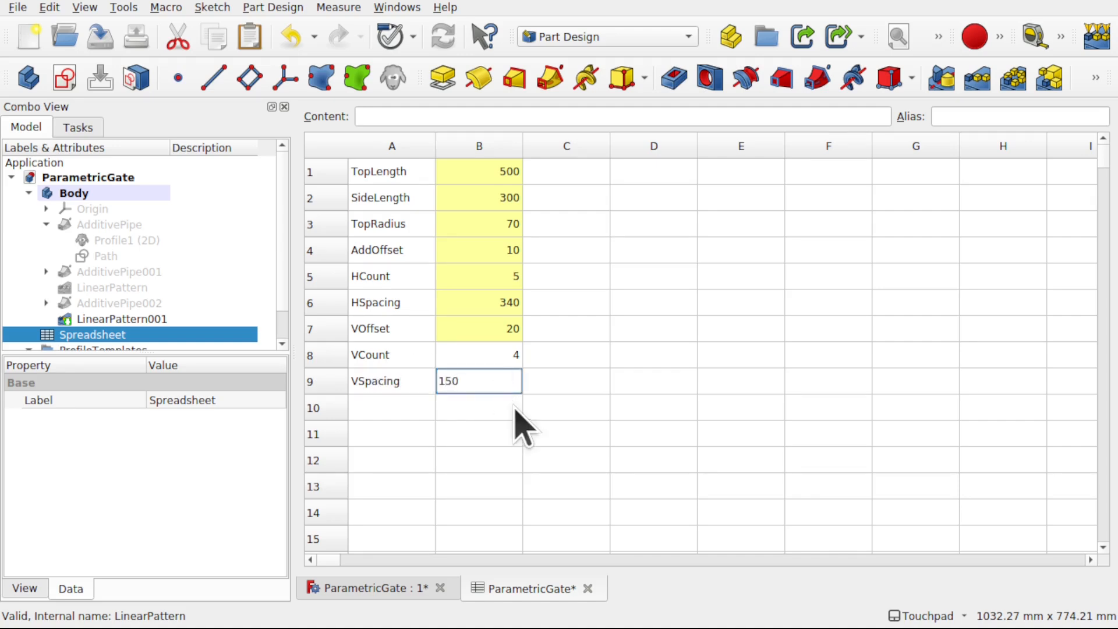
Step: Assign the aliases VCount to cell B8 and VSpacing to cell B9
left_click(392, 362)
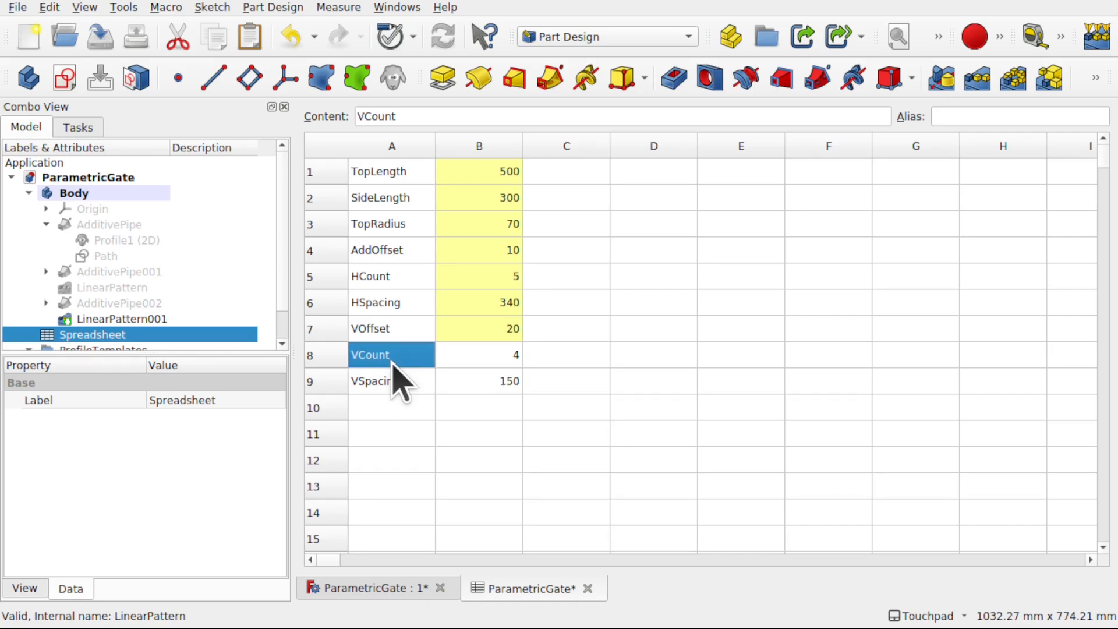
key("ctrl+c")
left_click(474, 358)
left_click(975, 116)
key("ctrl+v")
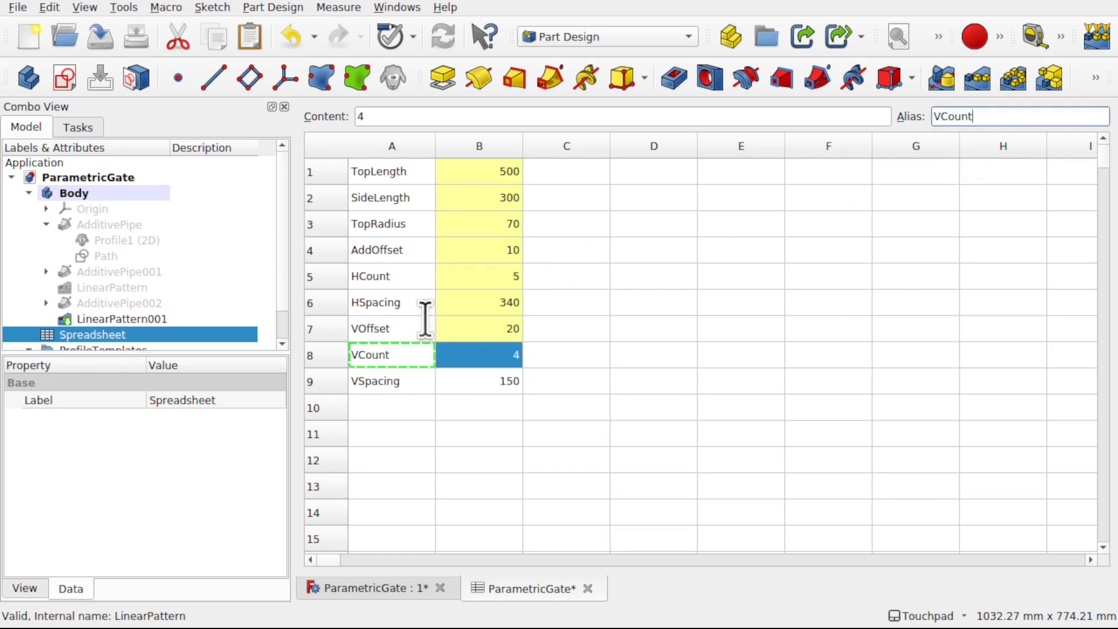
left_click(415, 384)
key("ctrl+c")
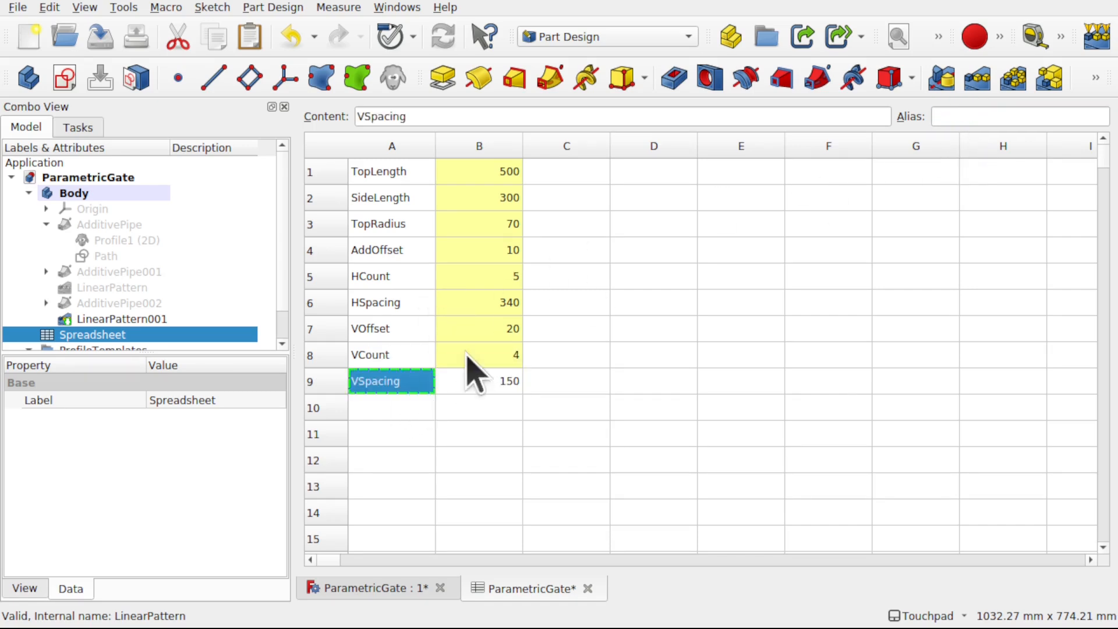
left_click(519, 374)
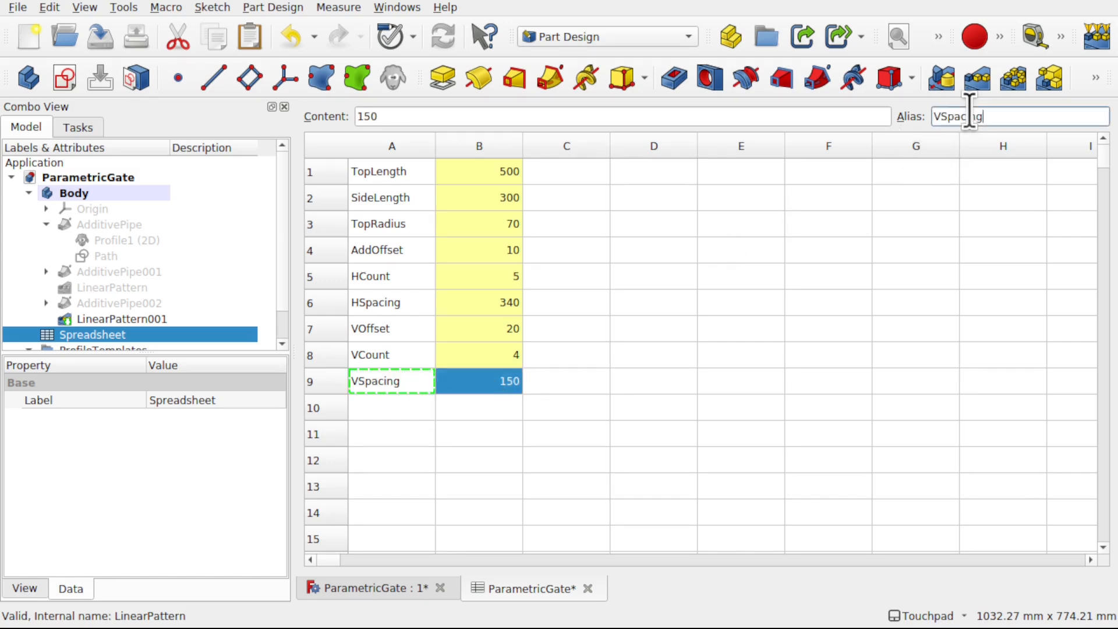
key("Return")
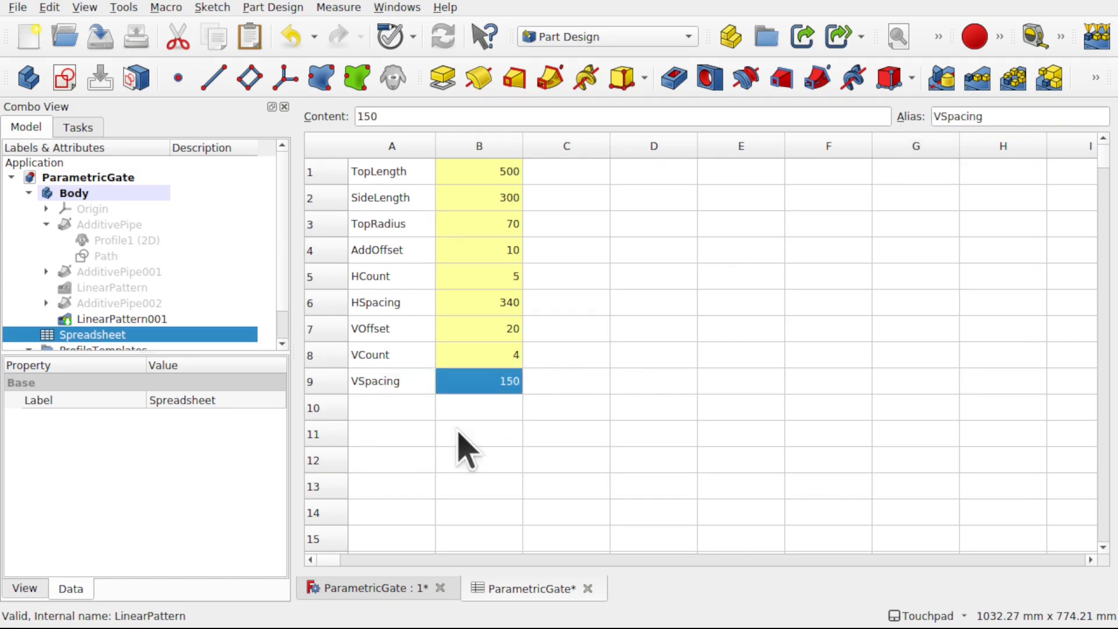
Step: In the 3D model, link LinearPattern001's occurrences to the expression Spreadsheet.VCount
left_click(373, 588)
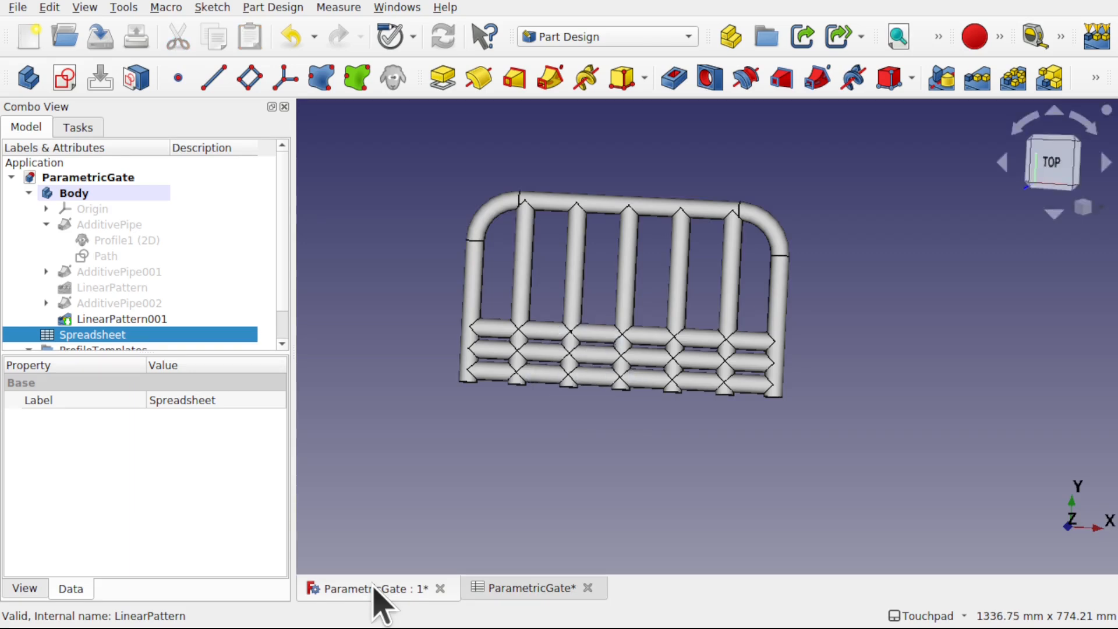
scroll(283, 333, "down", 2)
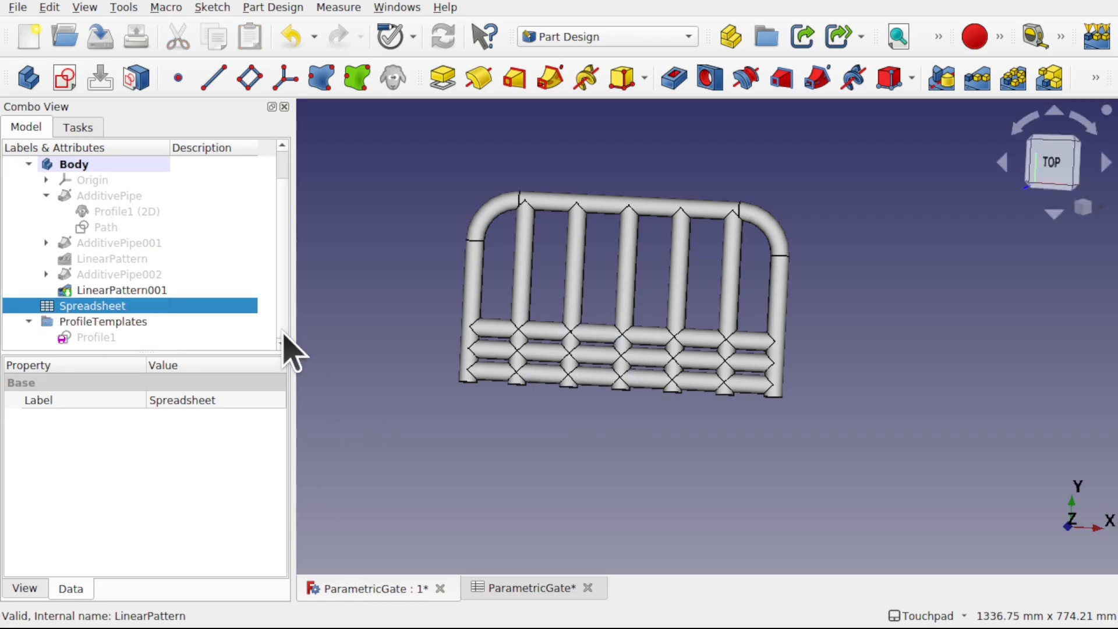
left_click(121, 291)
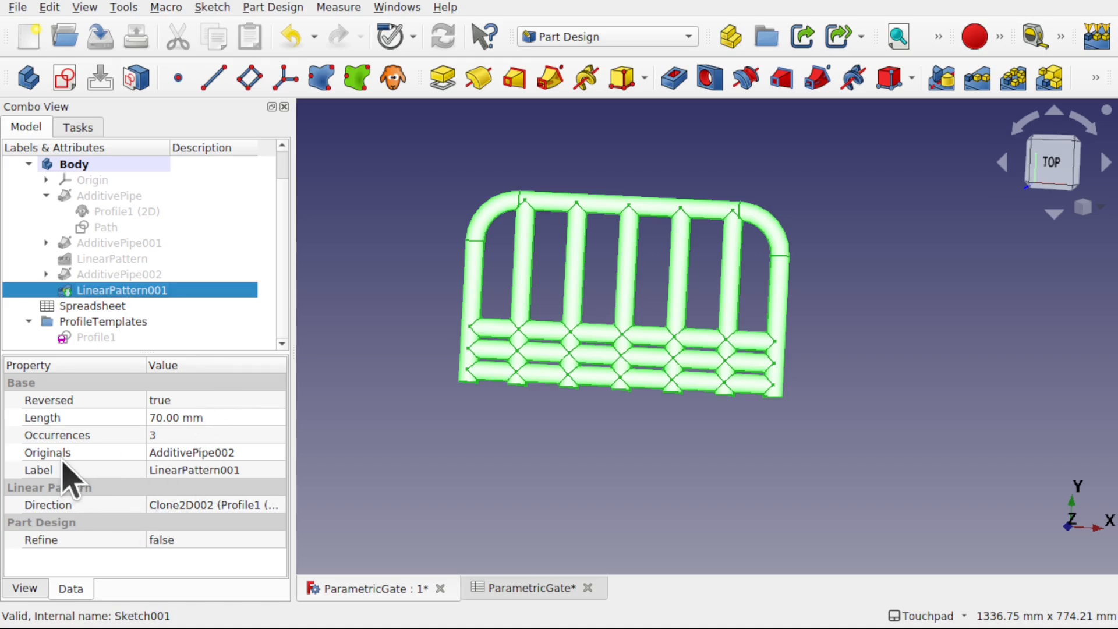
left_click(221, 433)
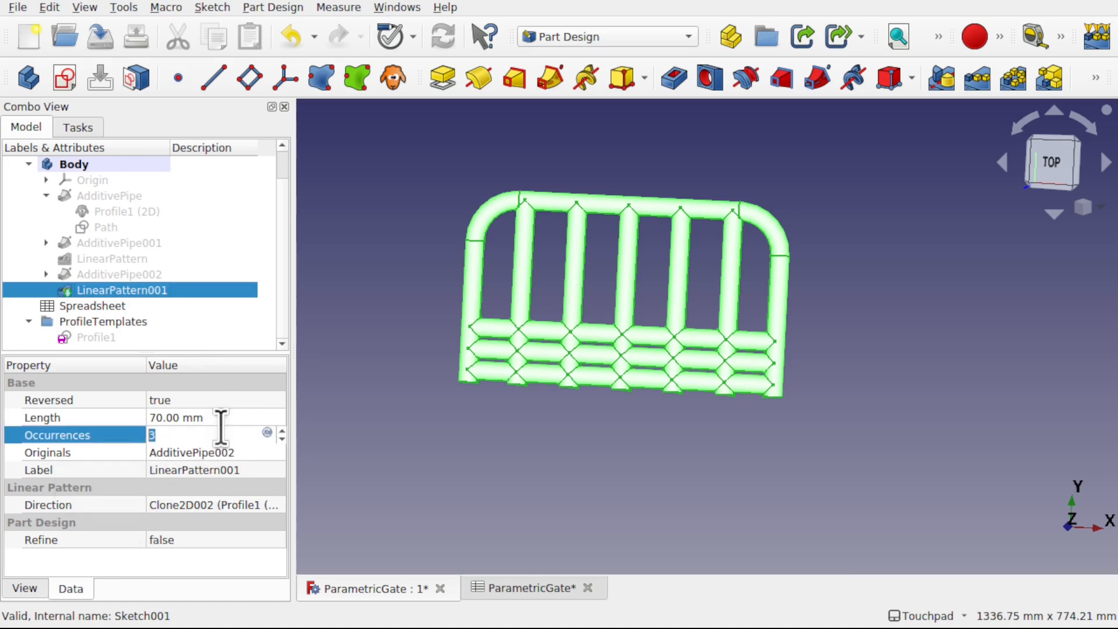
left_click(267, 433)
type("sprea")
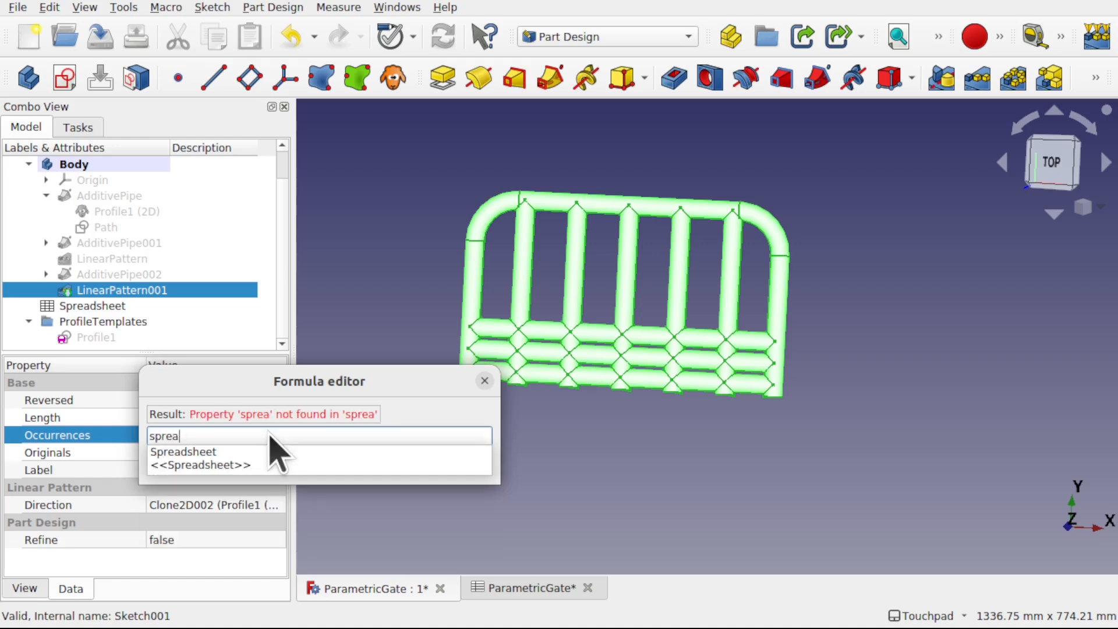
type("d")
key("Return")
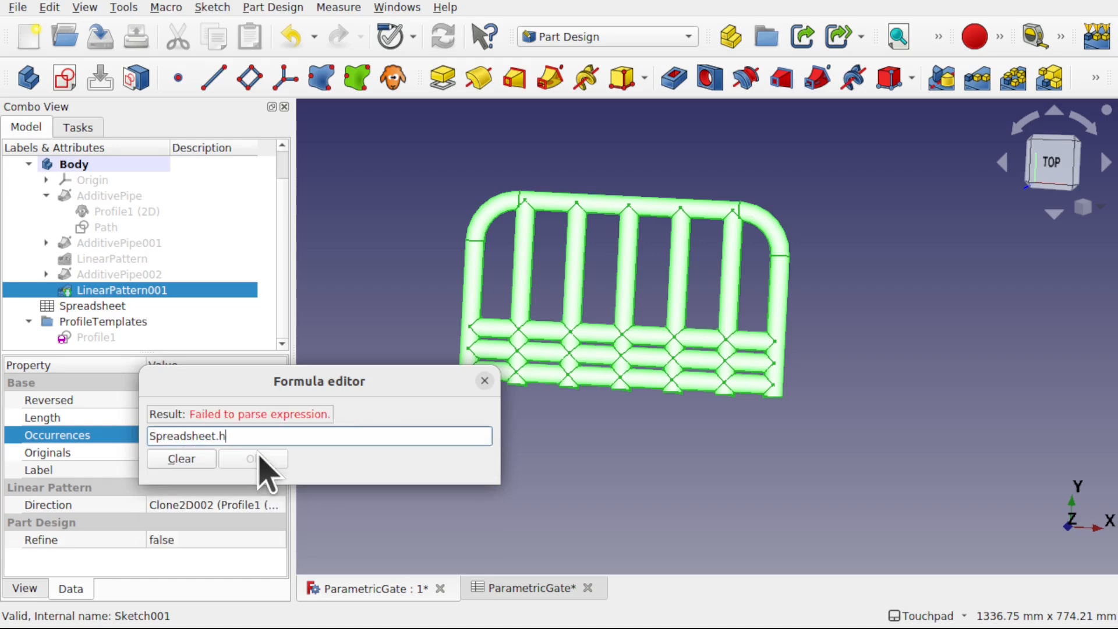
type("VCount")
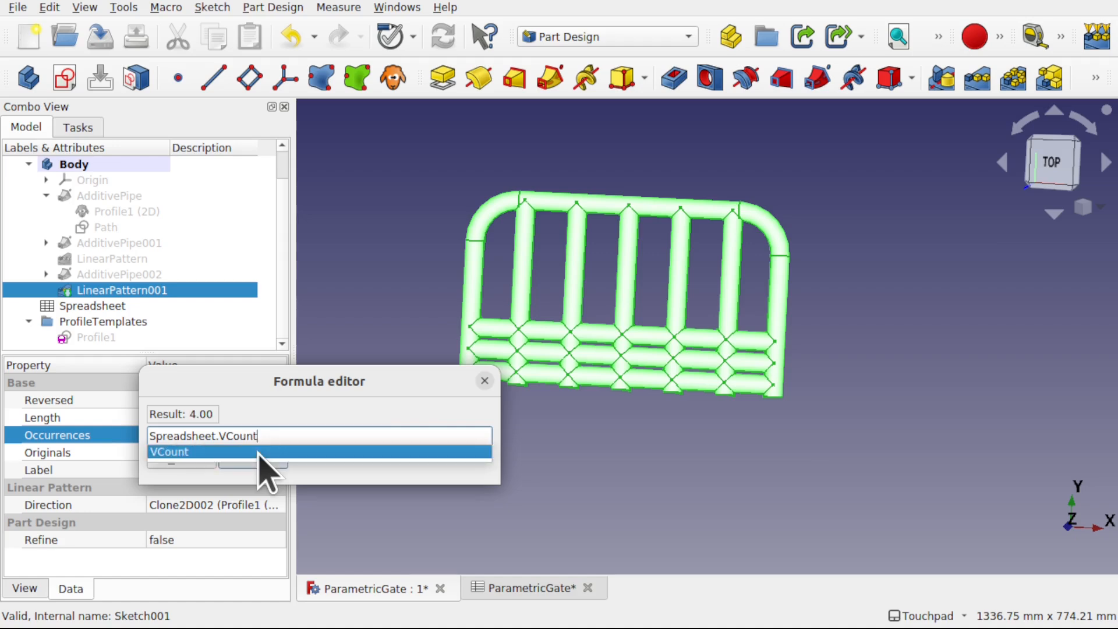
left_click(258, 453)
left_click(258, 455)
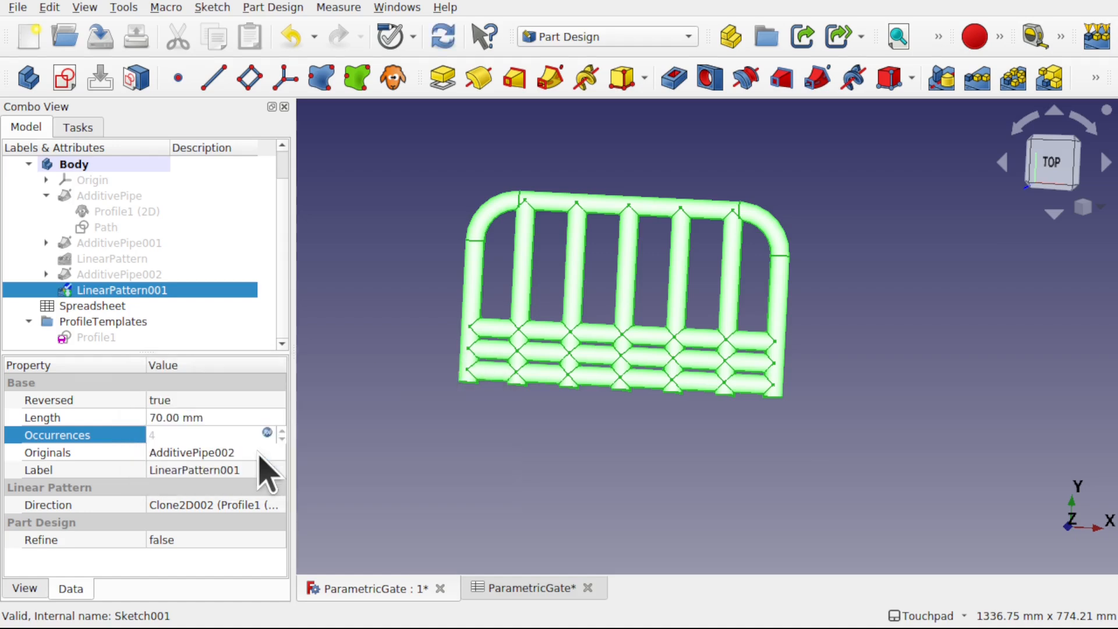
Step: Link LinearPattern001's length to the expression Spreadsheet.VSpacing and update the horizontal struts
left_click(256, 417)
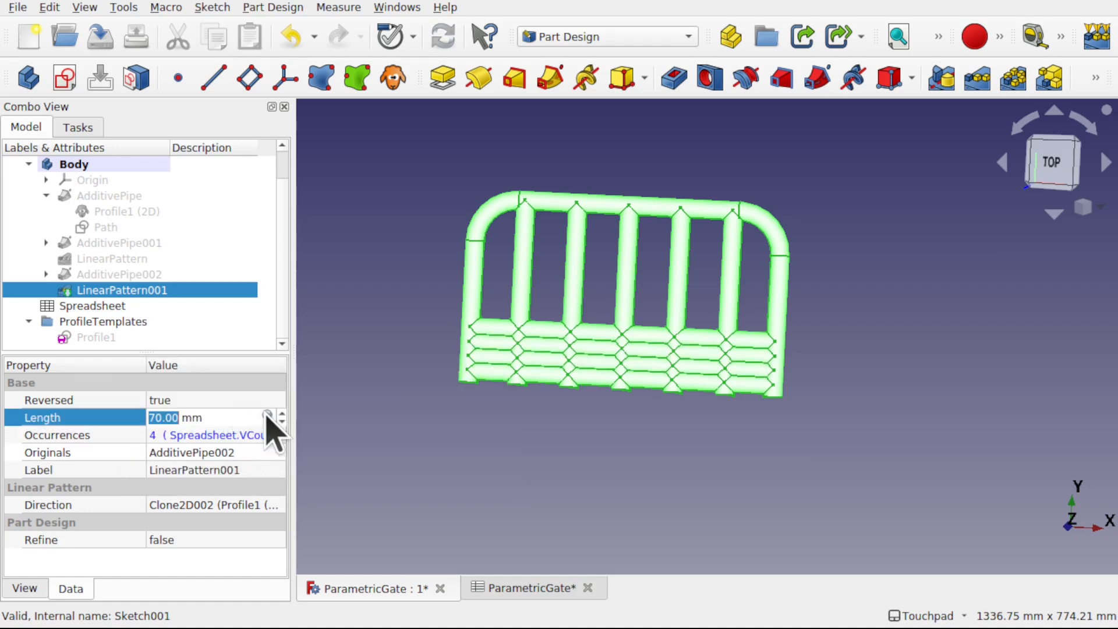
left_click(268, 417)
type("spre")
left_click(295, 434)
type("Vsp")
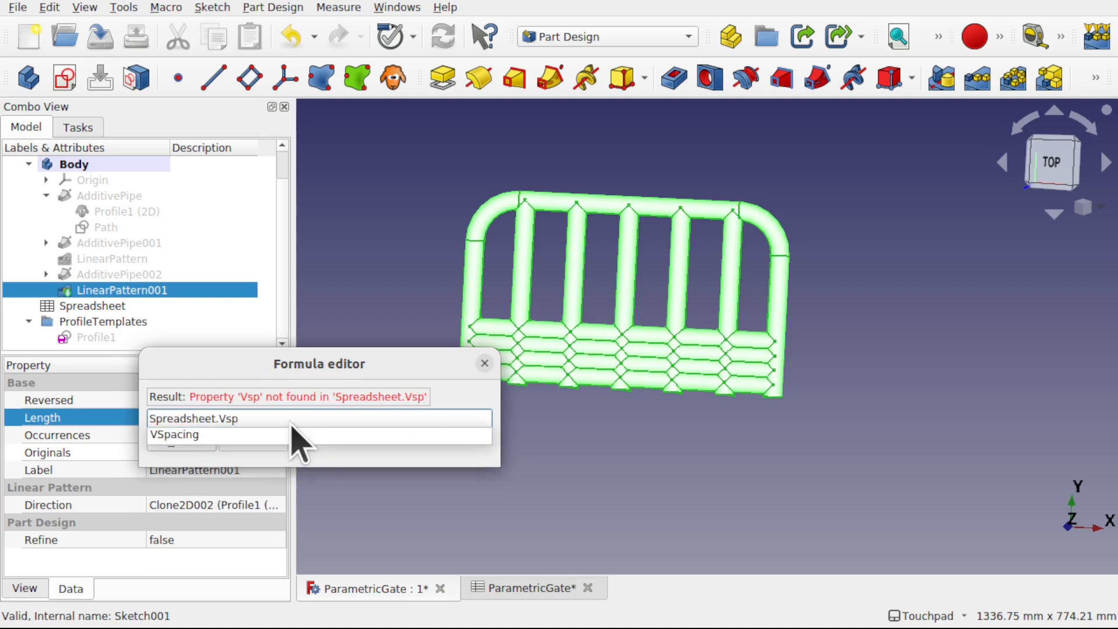
left_click(291, 434)
left_click(272, 441)
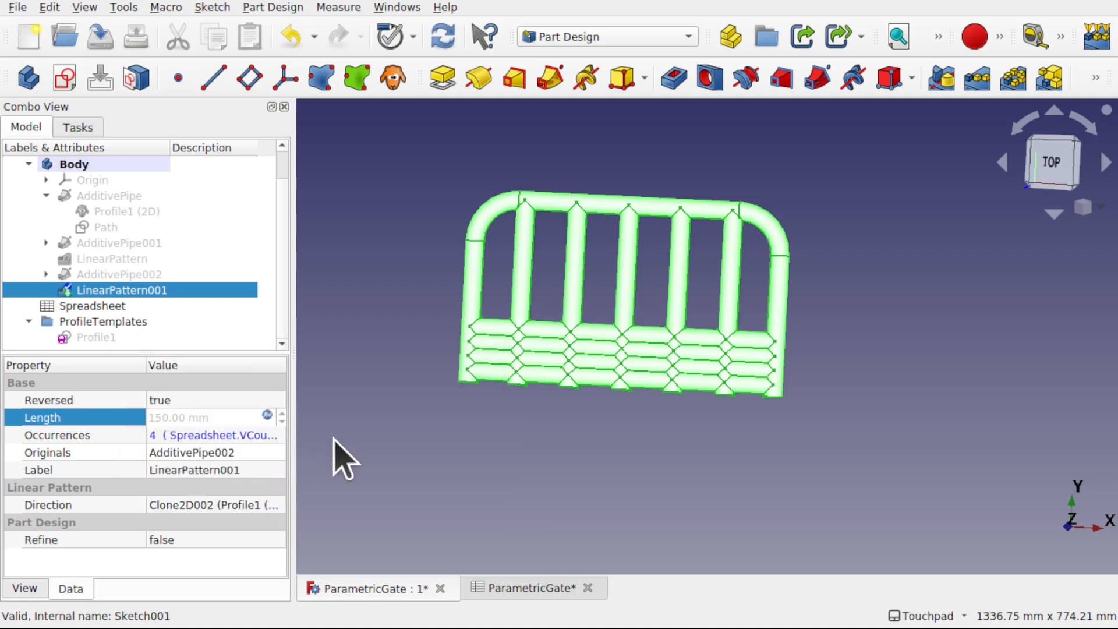
left_click(337, 457)
left_click_drag(507, 378, 544, 379, "shift")
mouse_move(611, 401)
left_mouse_down("shift")
mouse_move(637, 394)
mouse_move(618, 384)
left_mouse_up("shift")
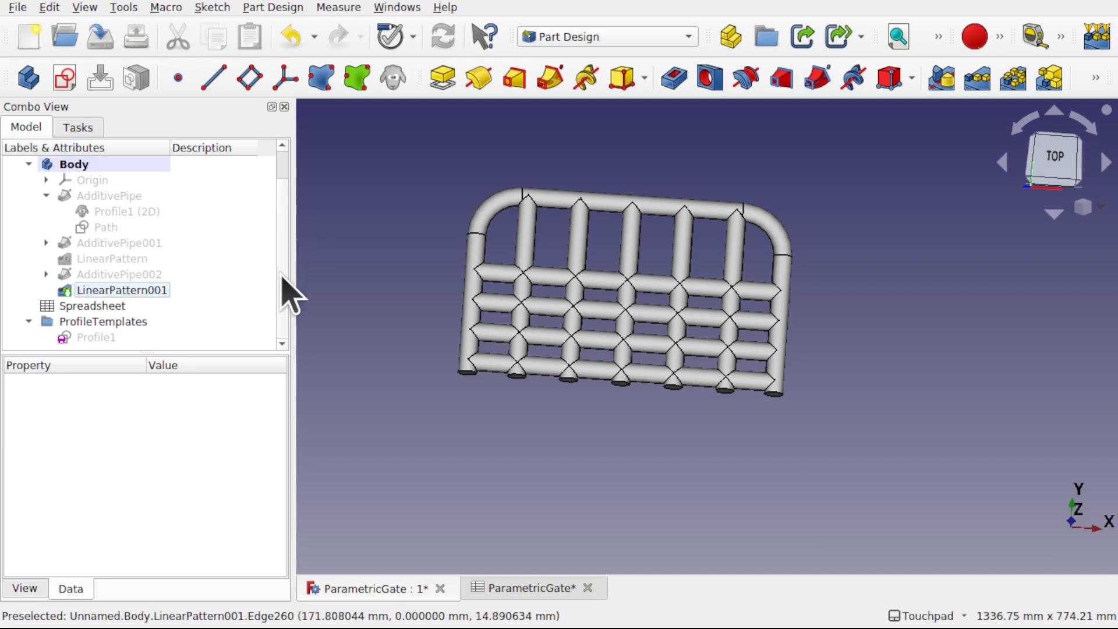
Step: Create a new sketch in the body on the XY plane and hide LinearPattern001
left_click(65, 78)
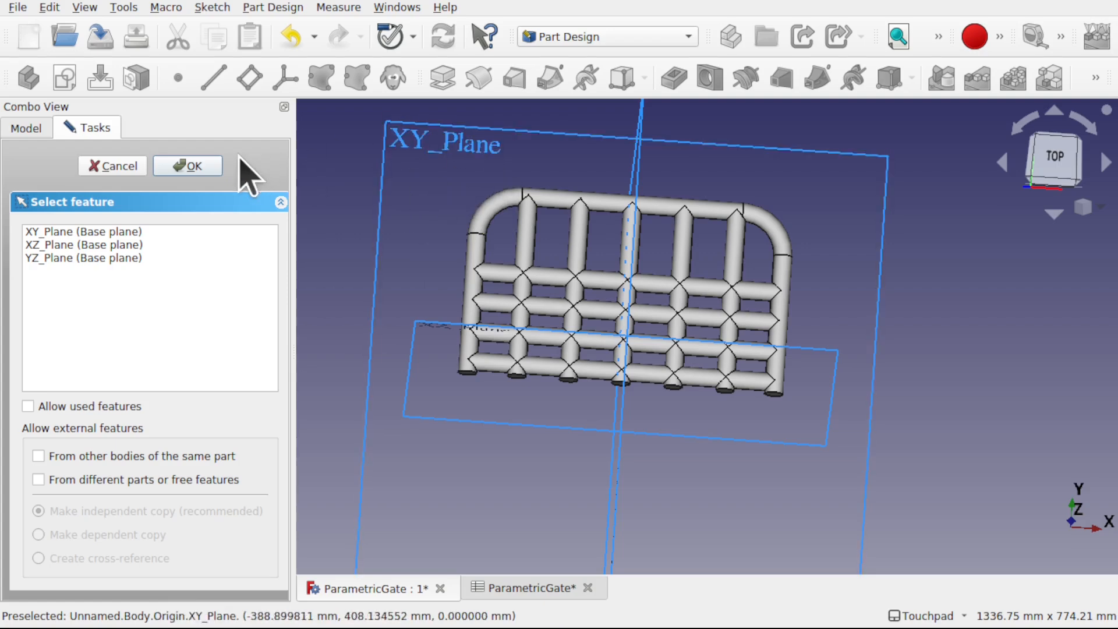
left_click(73, 232)
left_click(187, 167)
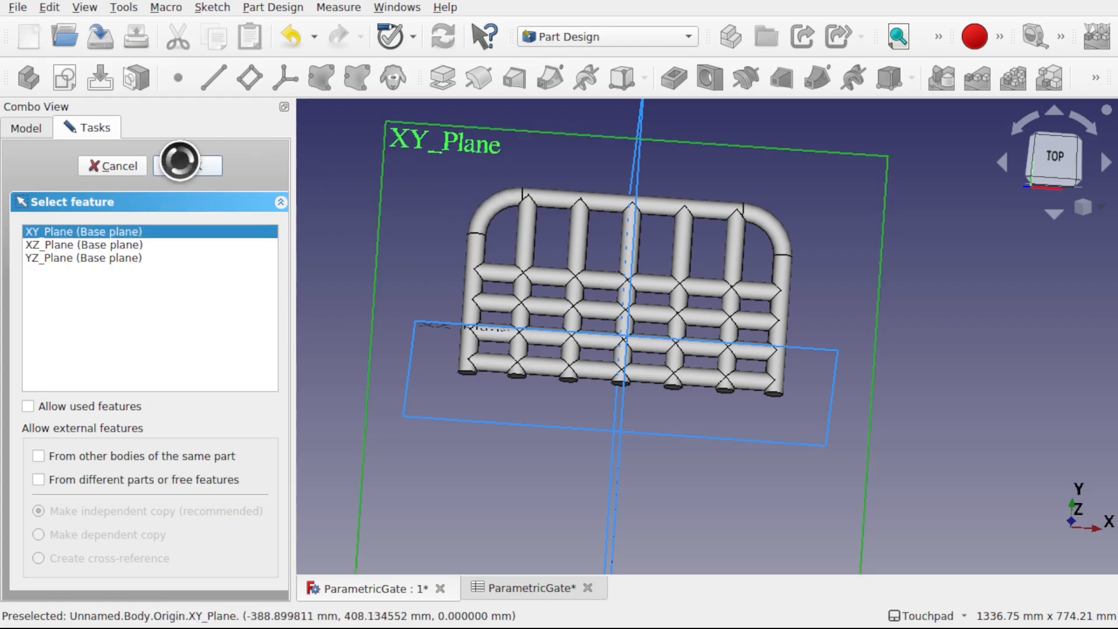
left_click(25, 168)
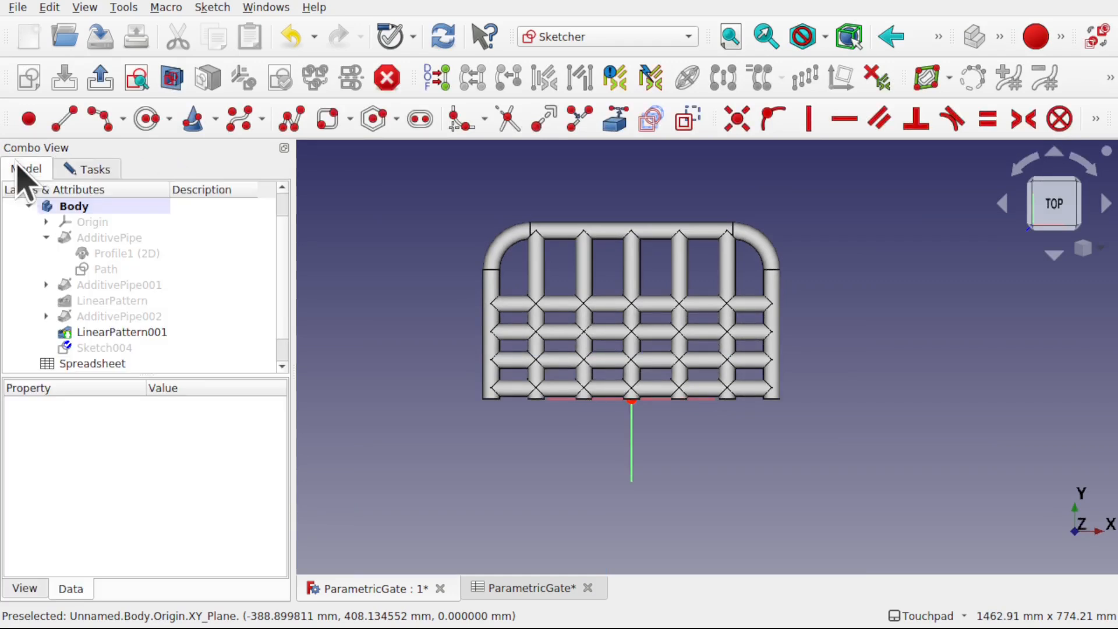
left_click(114, 334)
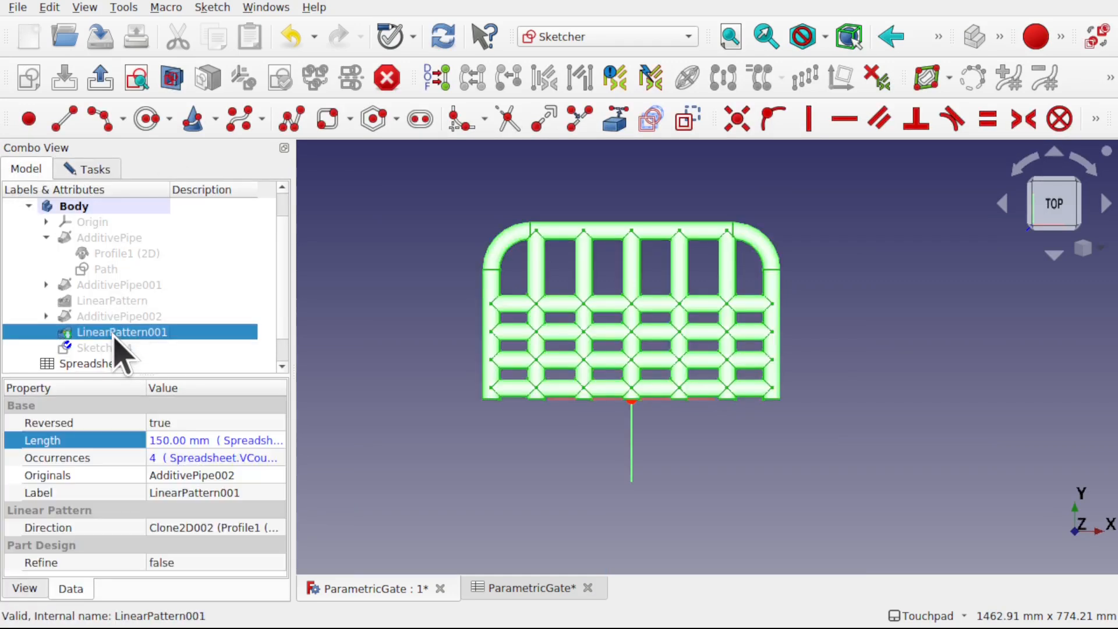
key("space")
Step: Draw a small rectangle around the origin in the new sketch, with opposite corners on either side of it
scroll(657, 419, "up", 5)
scroll(656, 419, "up", 2)
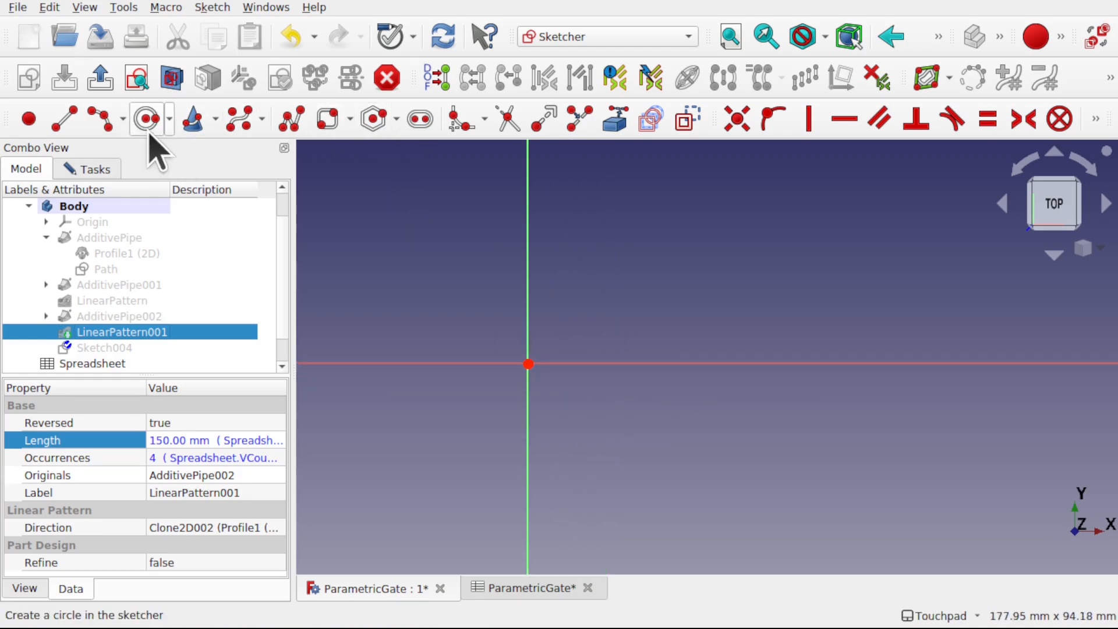
left_click(350, 120)
left_click(359, 147)
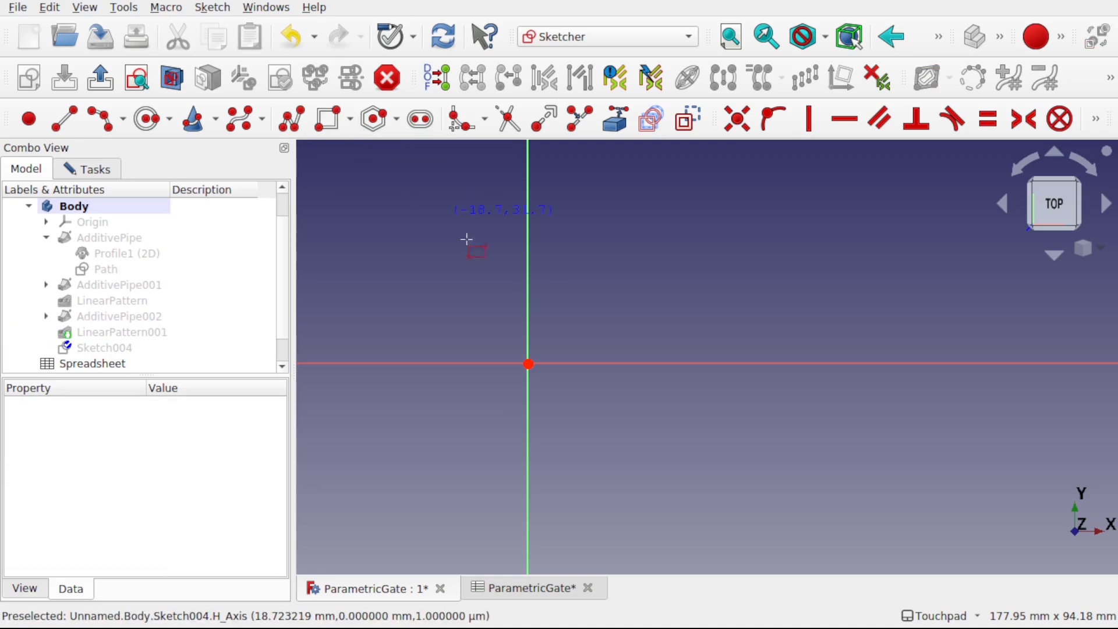
left_click(510, 345)
left_click(552, 384)
right_click(552, 384)
Step: Constrain two diagonally opposite corners of the rectangle symmetric about the origin
left_click(512, 345)
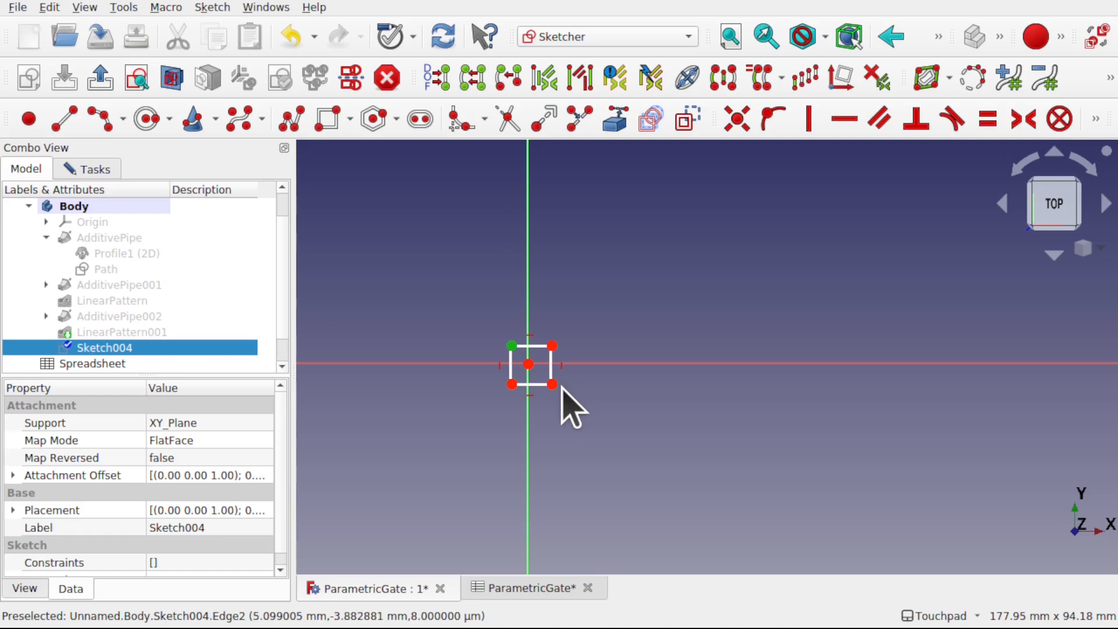
left_click(552, 385)
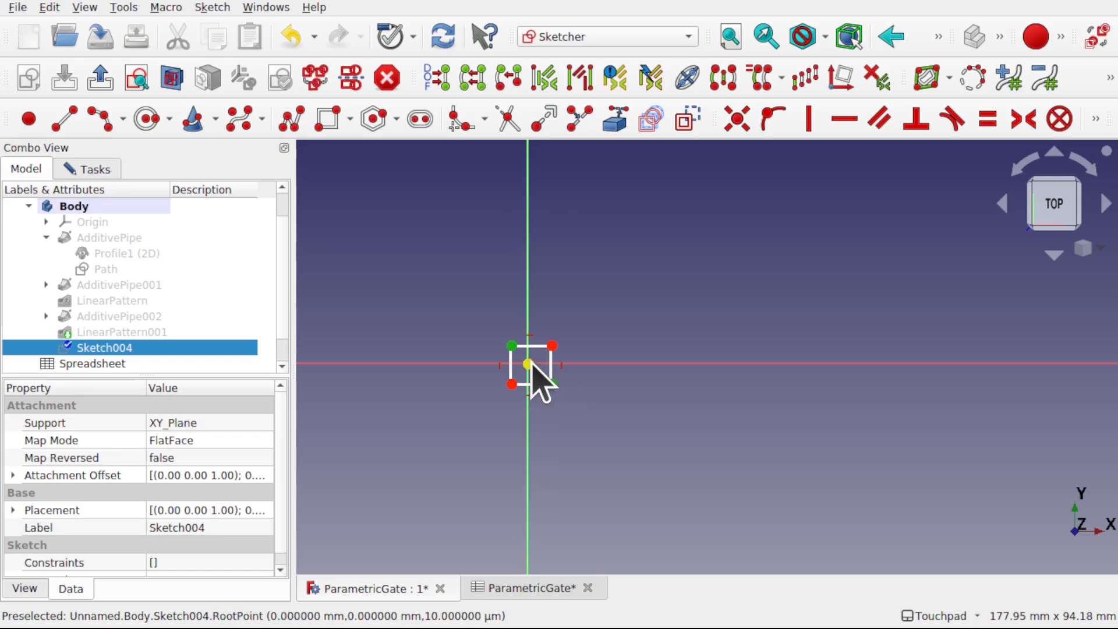
left_click(528, 364)
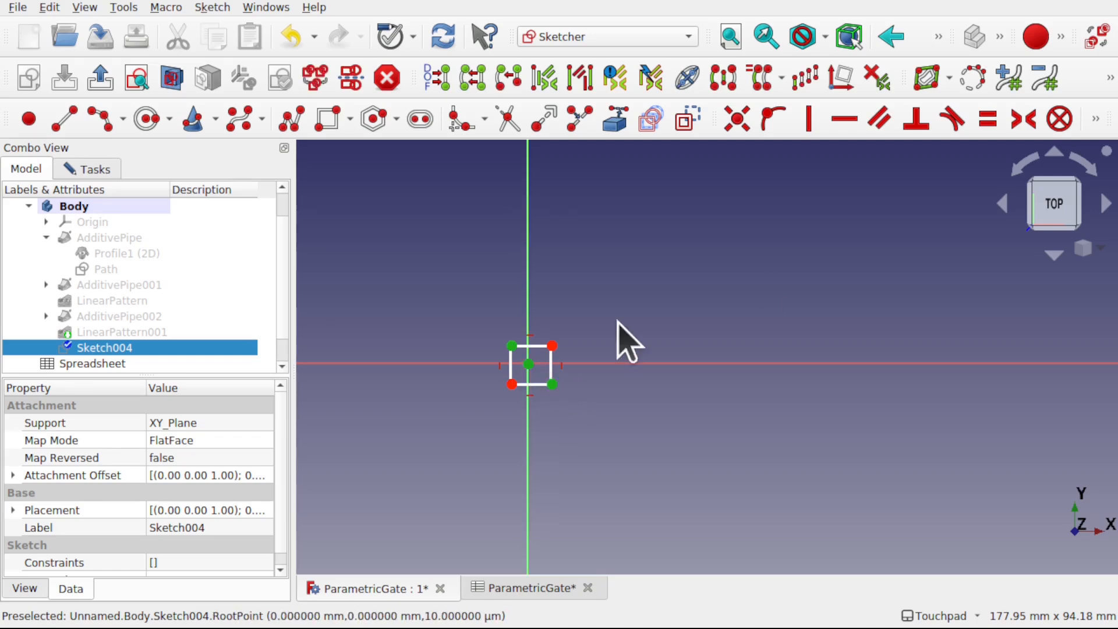
left_click(1023, 119)
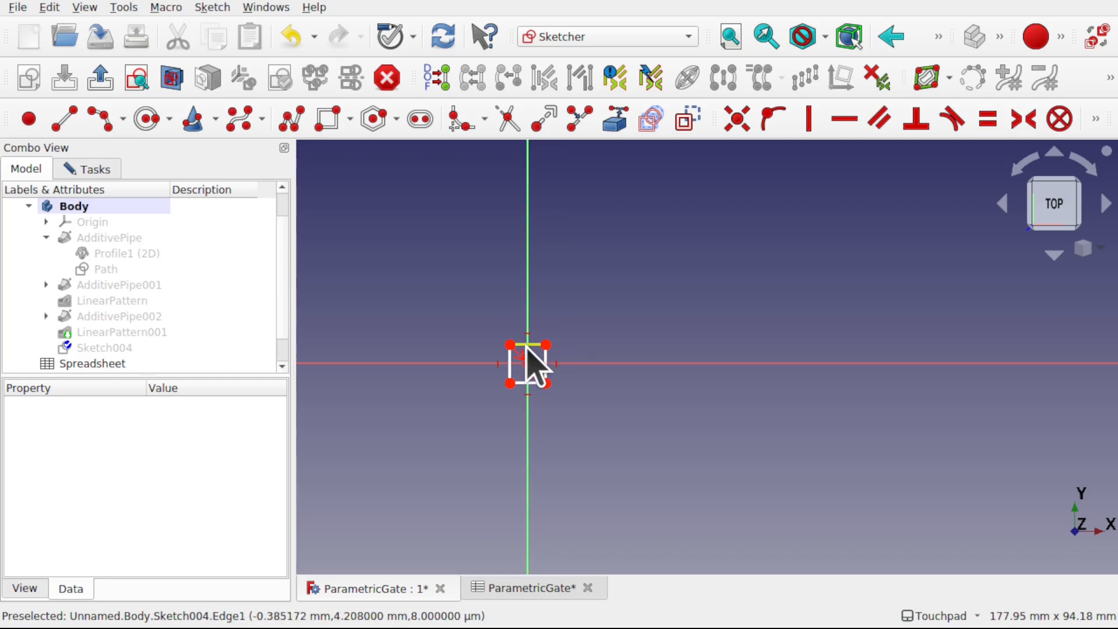
Step: Apply an equal constraint between the rectangle's upper horizontal edge and its adjacent vertical edge to make it square
scroll(528, 364, "up", 10)
left_click(506, 328)
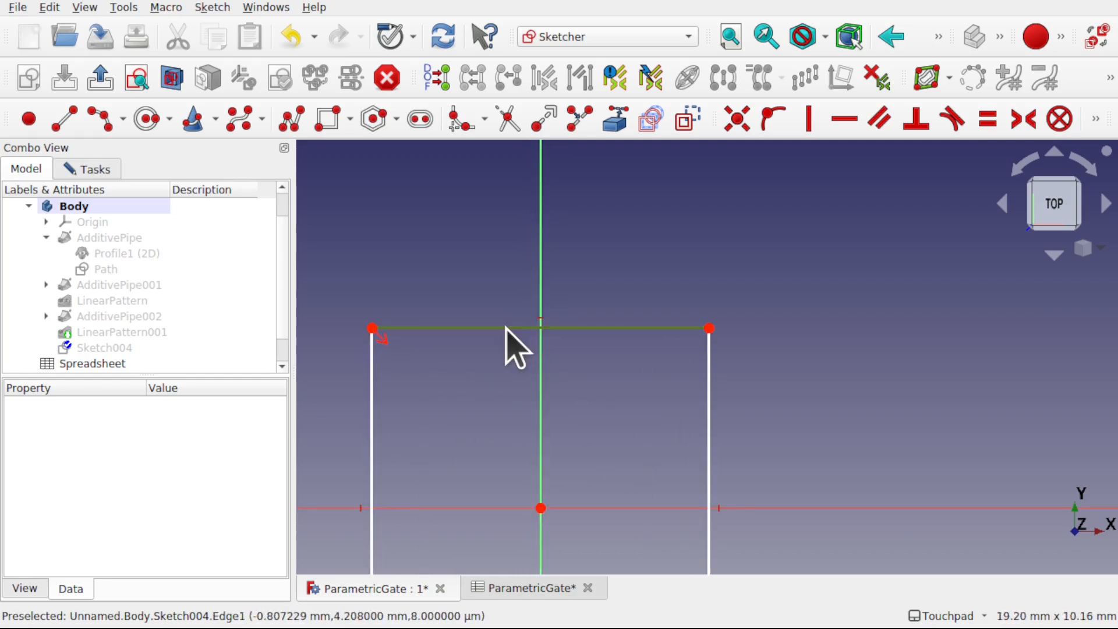
left_click(710, 385)
left_click(988, 121)
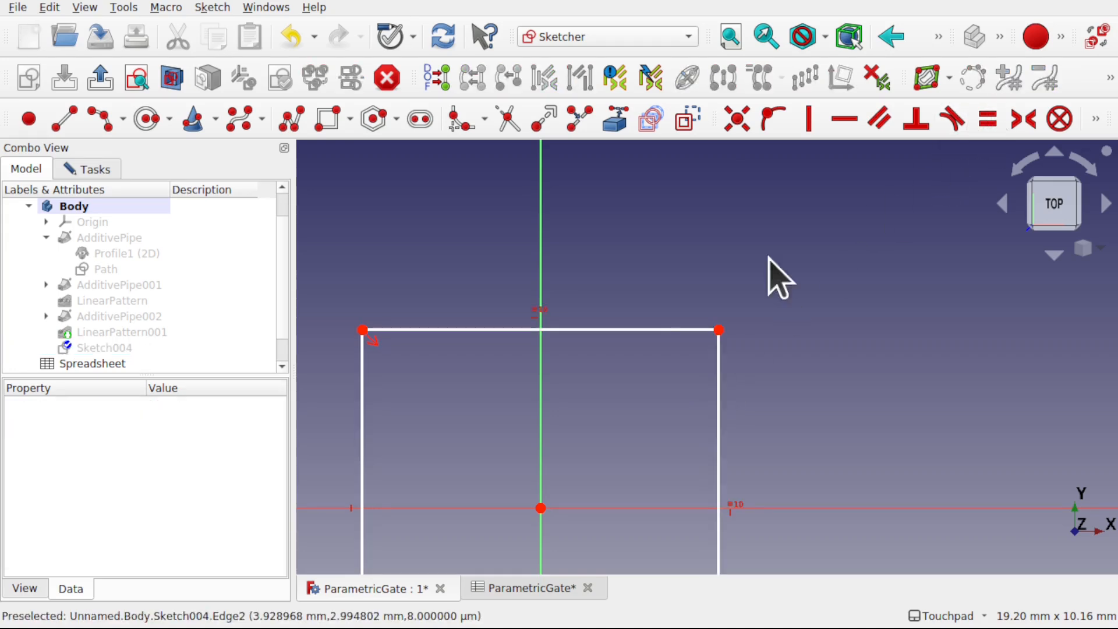
Step: Dimension the square's upper horizontal edge to 5 mm
left_click(674, 329)
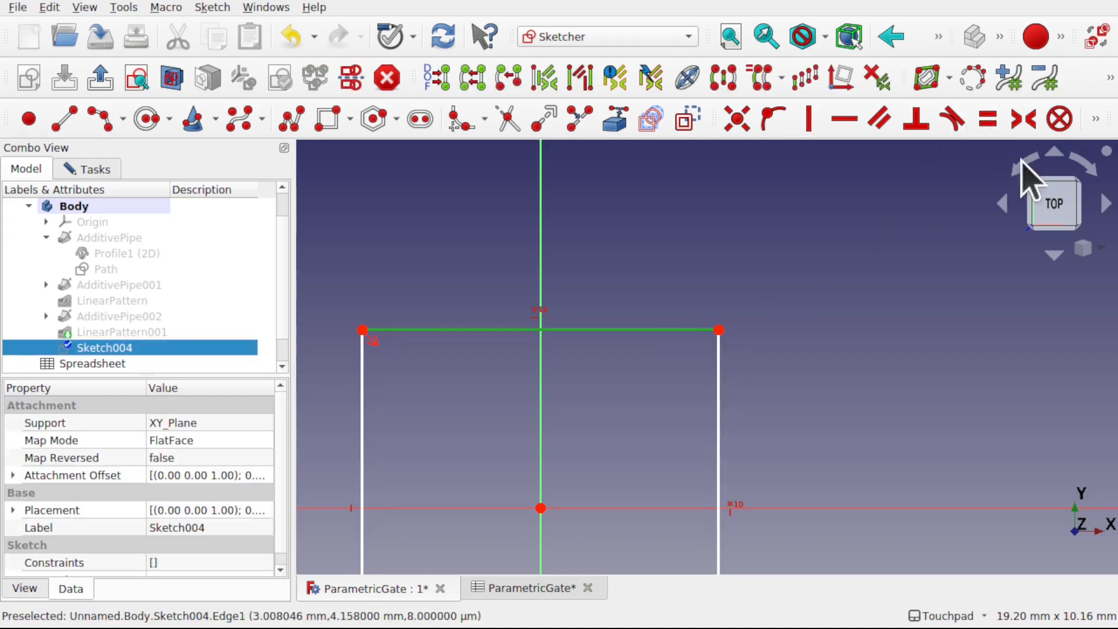
left_click(1095, 119)
left_click(775, 153)
type("5")
key("Return")
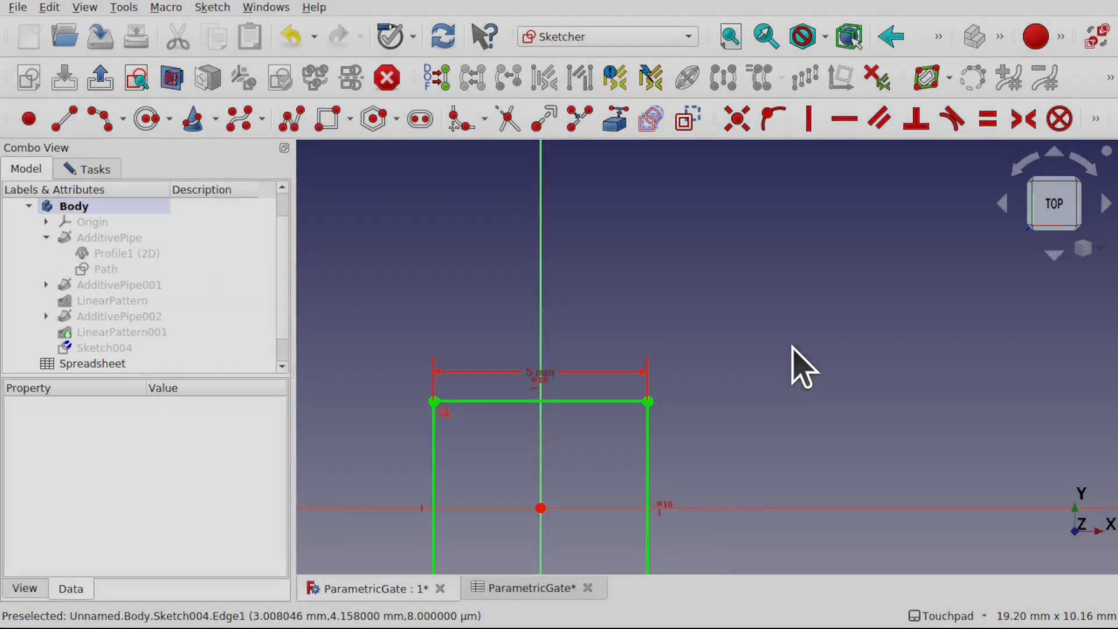
Step: Save the document and close the sketch
scroll(793, 355, "down", 10)
scroll(793, 361, "up", 4)
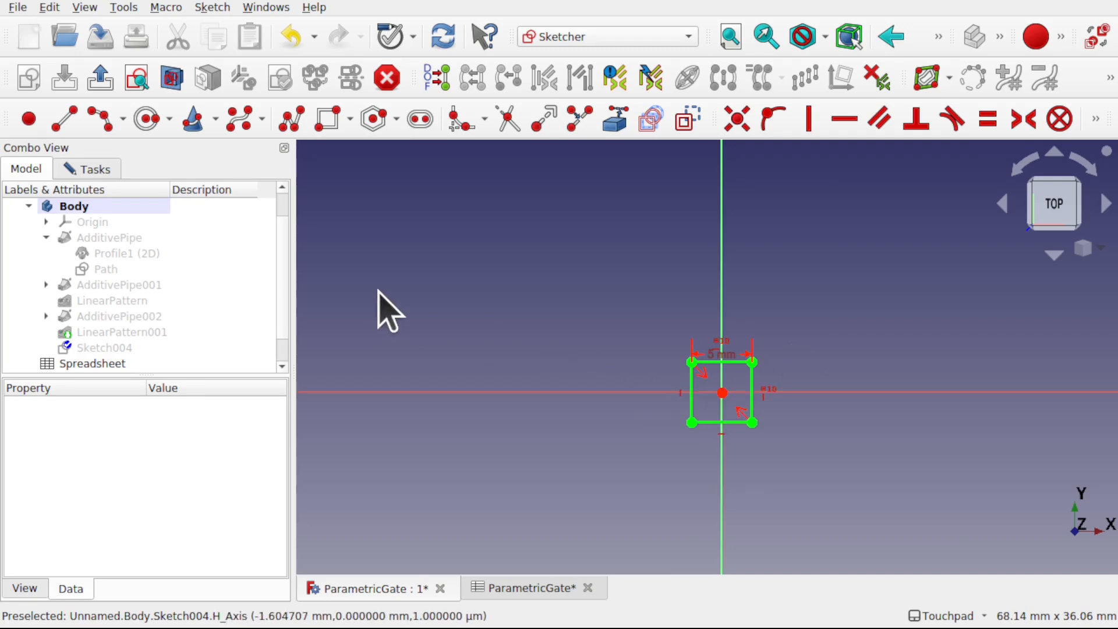
key("ctrl+s")
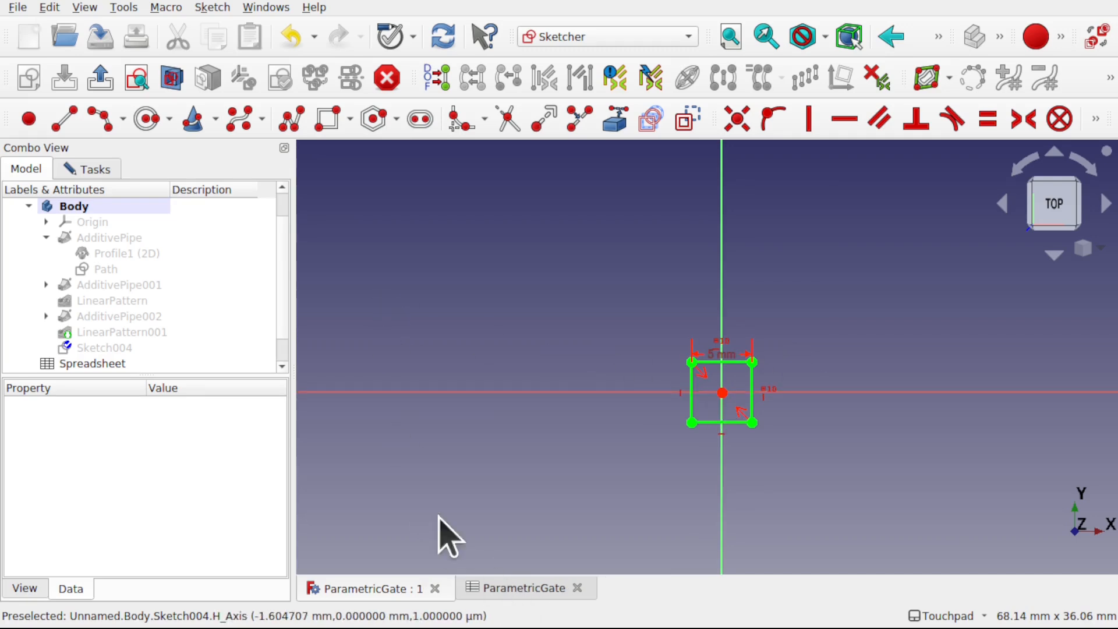
scroll(285, 220, "up", 1)
left_click(109, 168)
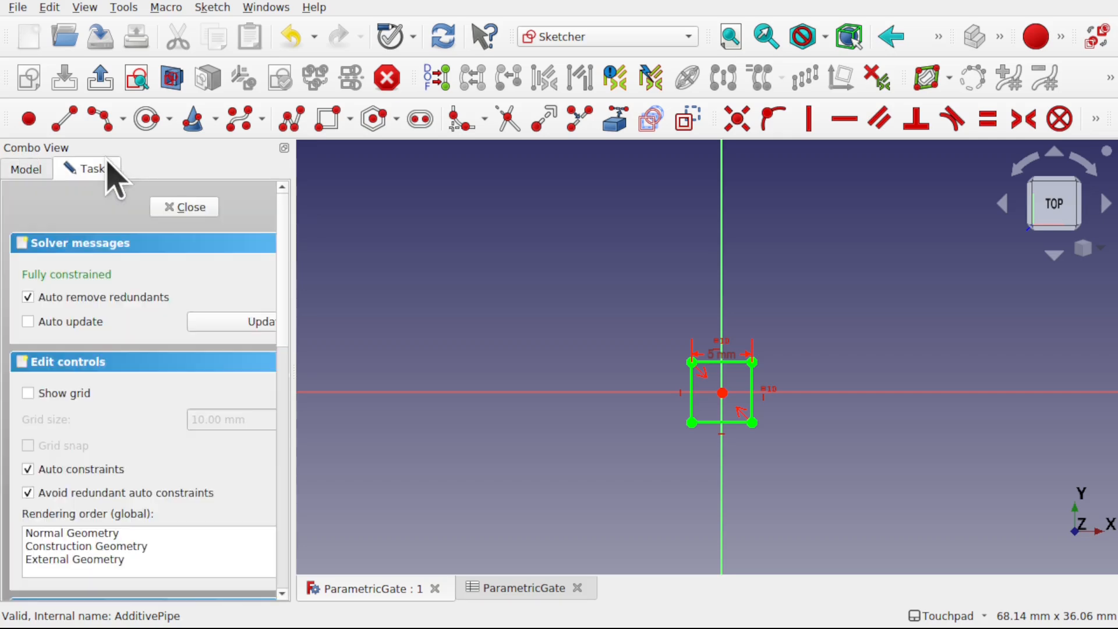
left_click(185, 207)
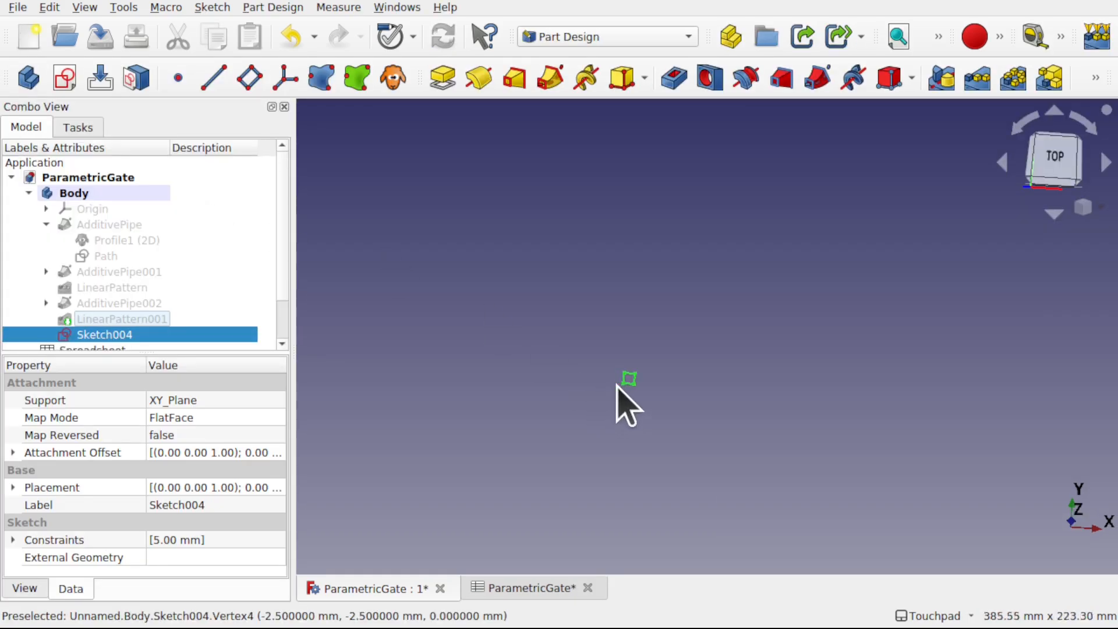
scroll(618, 389, "up", 5)
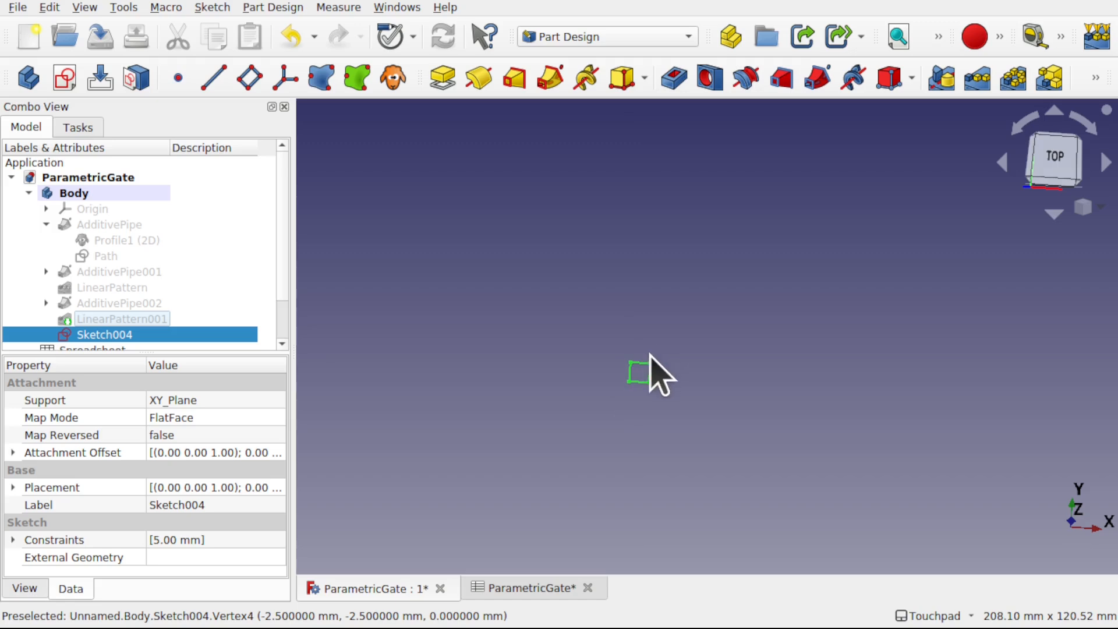
Step: Rename Sketch004 as Profile2 and move it out of the body into the ProfileTemplates group
right_click(110, 340)
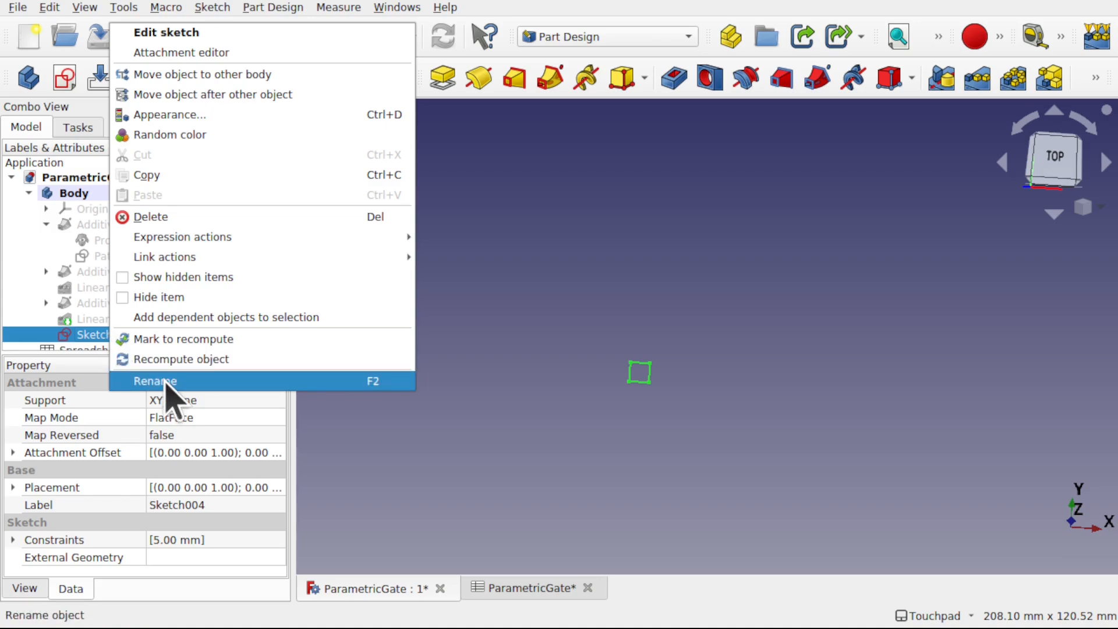
left_click(165, 381)
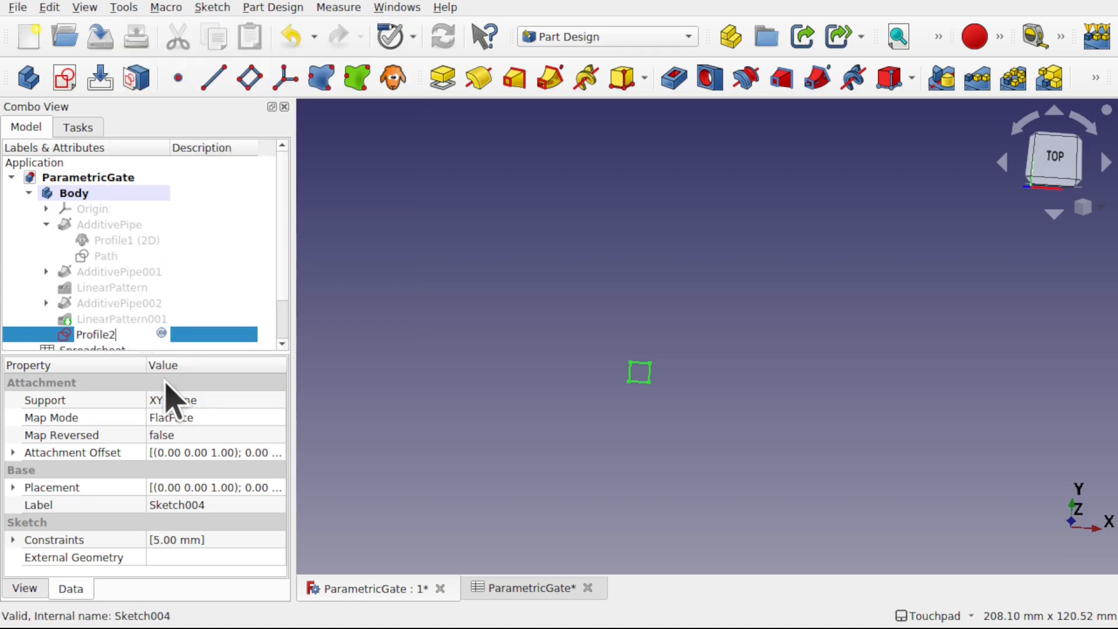
key("Return")
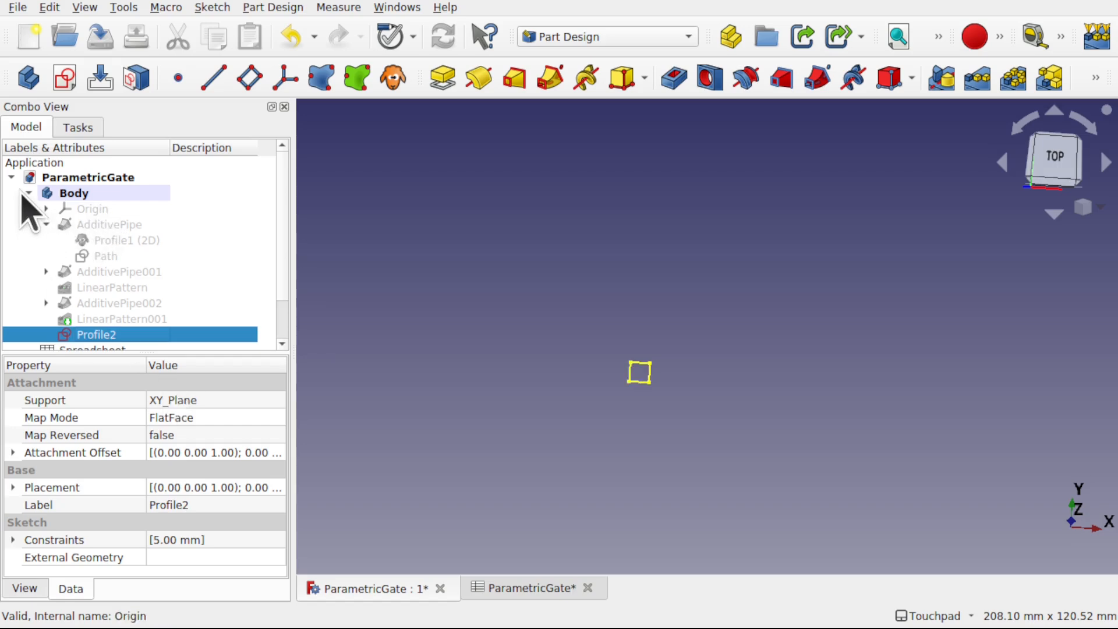
left_click_drag(97, 335, 72, 184)
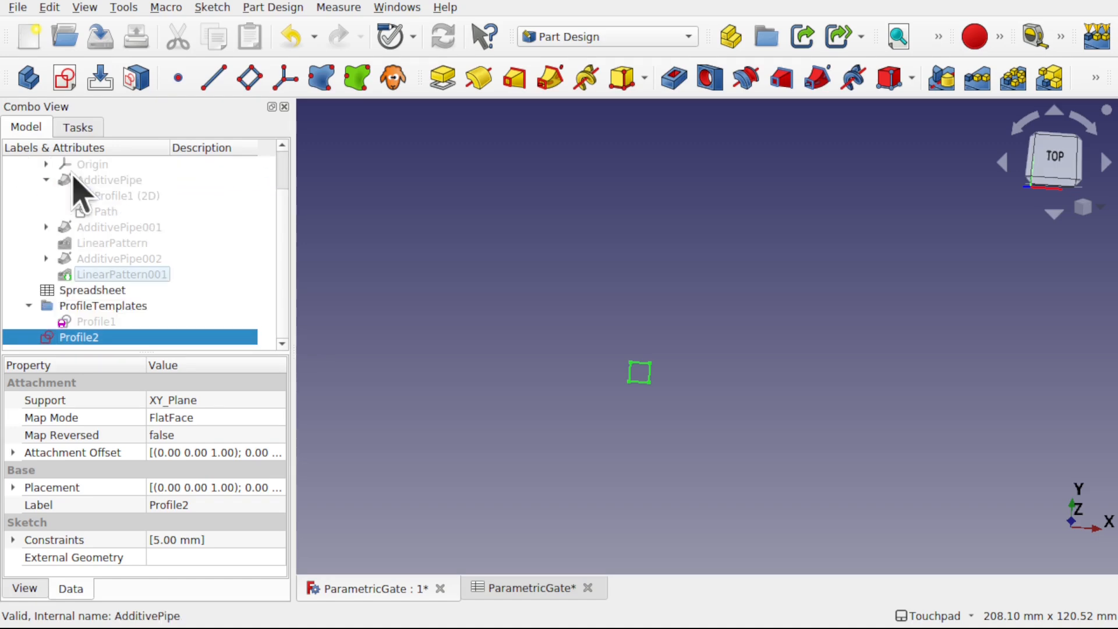
mouse_move(79, 336)
left_mouse_down()
mouse_move(112, 337)
mouse_move(150, 304)
mouse_move(124, 306)
left_mouse_up()
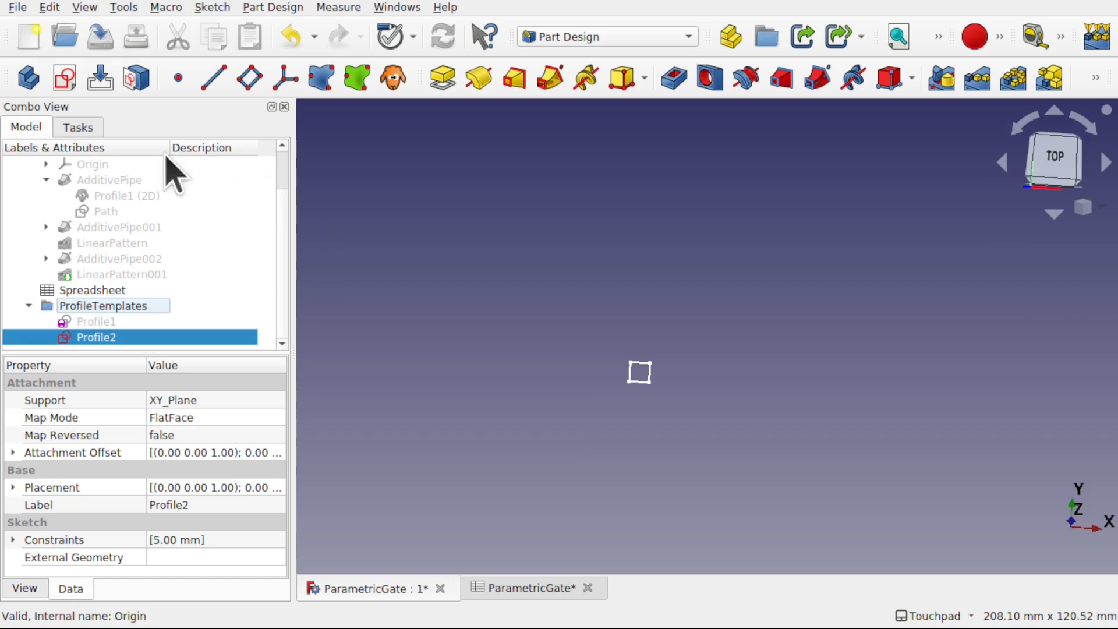
Step: Show LinearPattern001 and replace the linked object of the clone Profile1 (2D)002 under AdditivePipe002 with Profile2
left_click(119, 243)
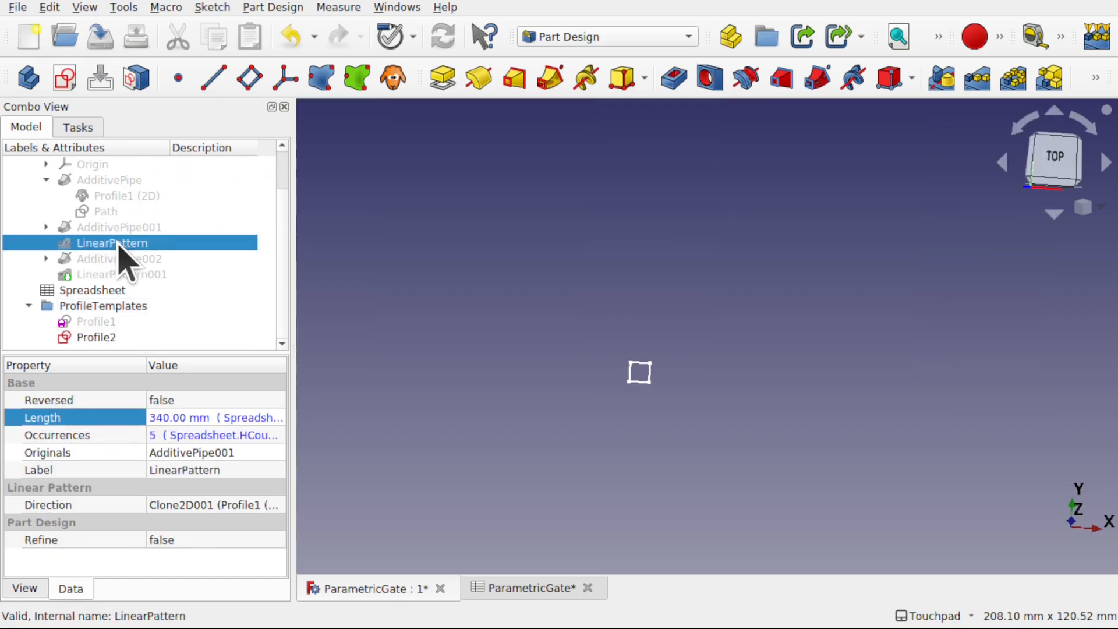
left_click(151, 274)
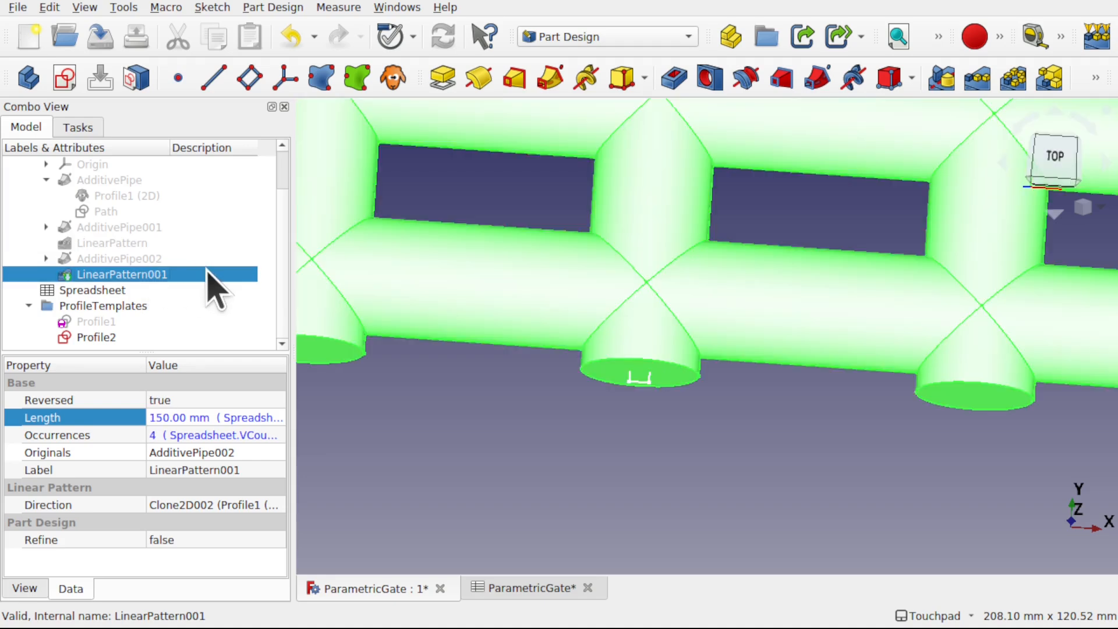
left_click(37, 260)
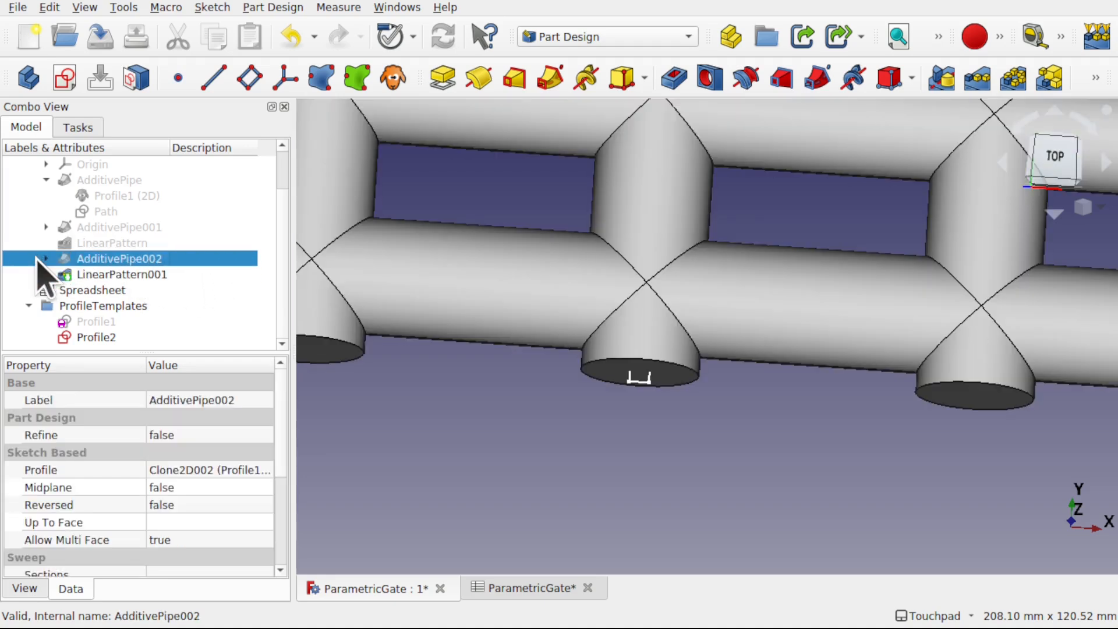
left_click(46, 258)
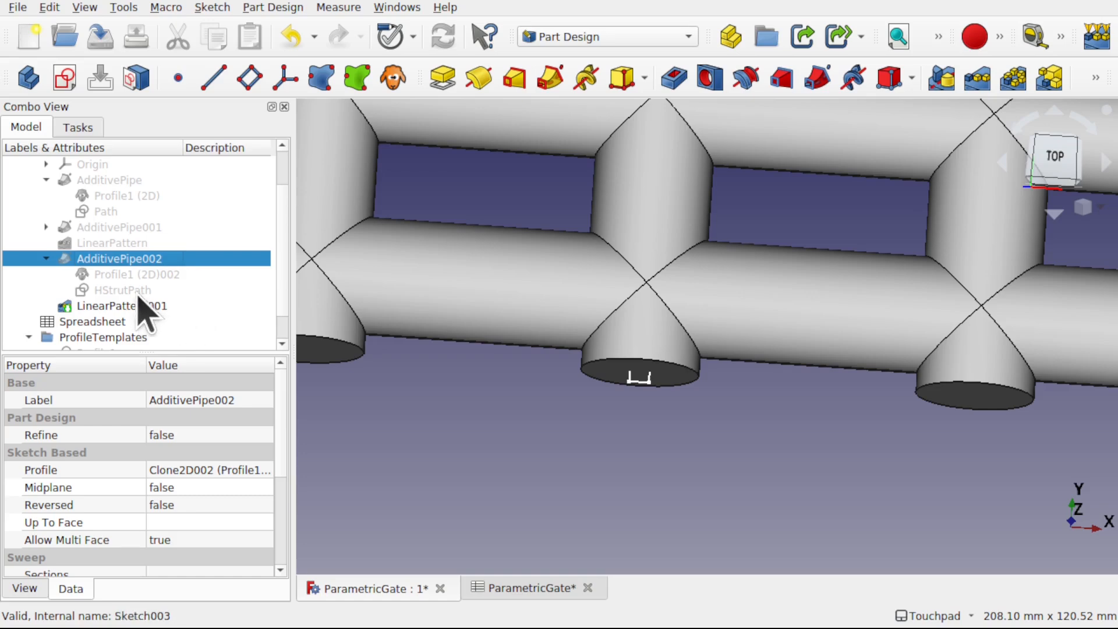
left_click(149, 275)
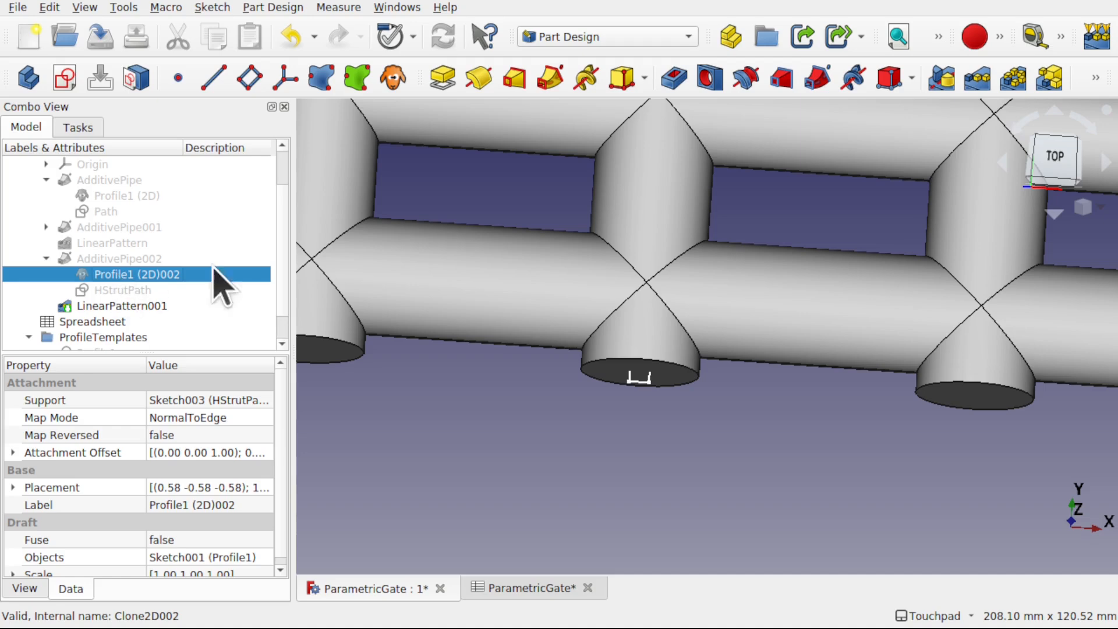
scroll(443, 303, "down", 5)
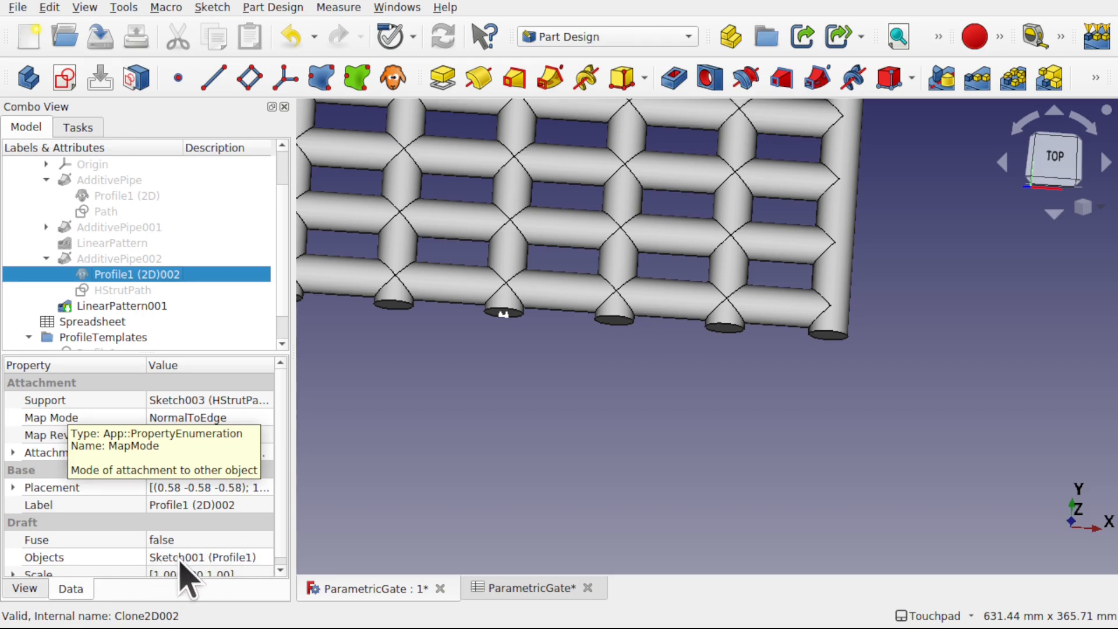
left_click(265, 560)
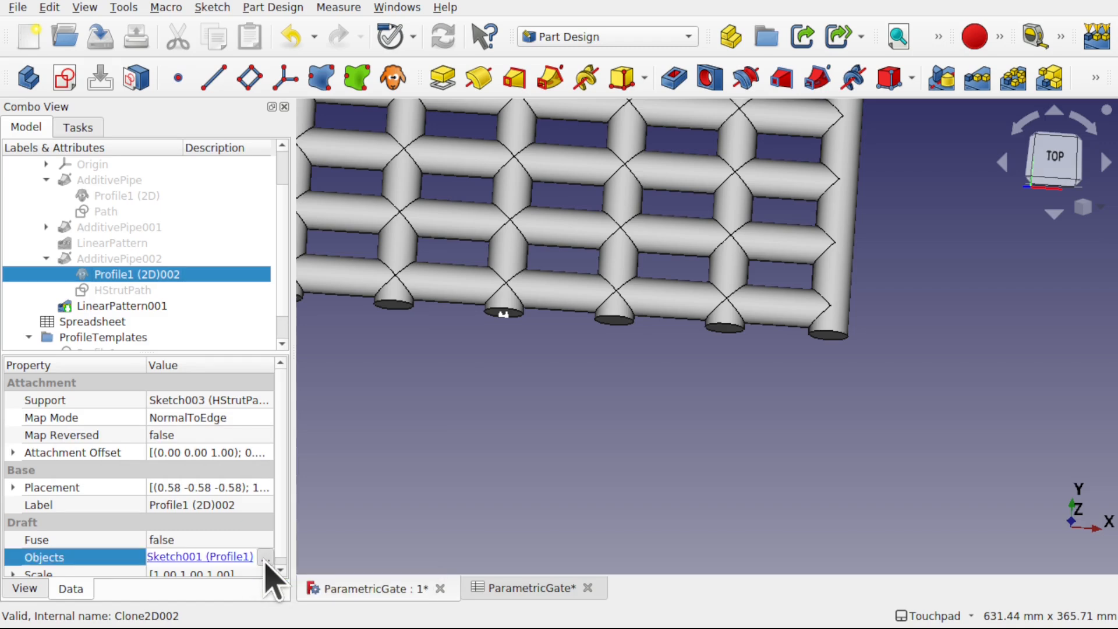
left_click(265, 558)
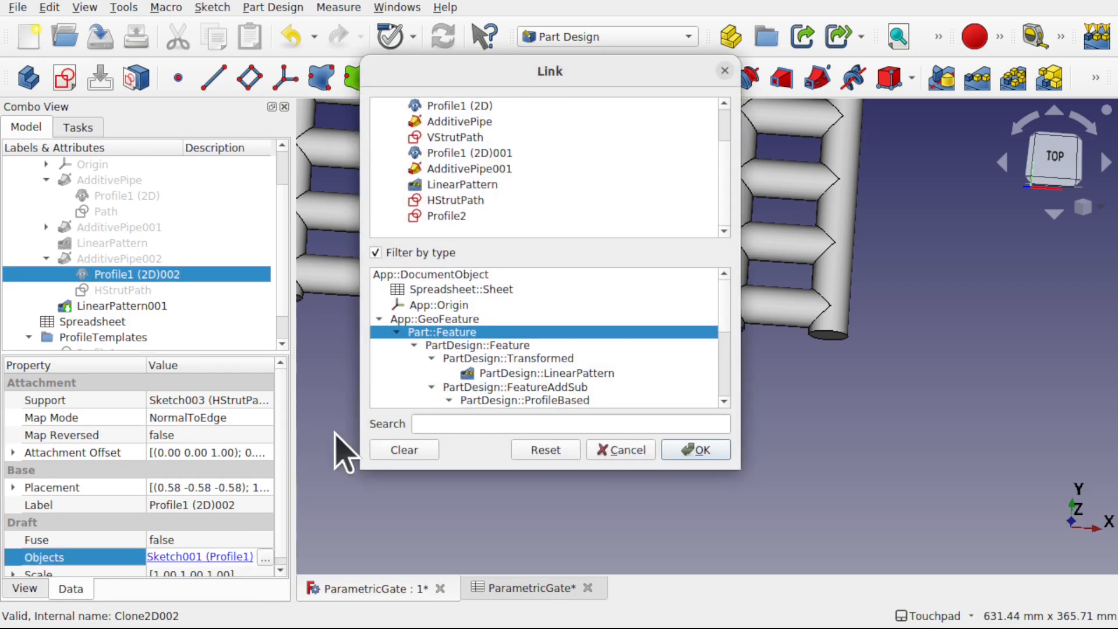
left_click(420, 453)
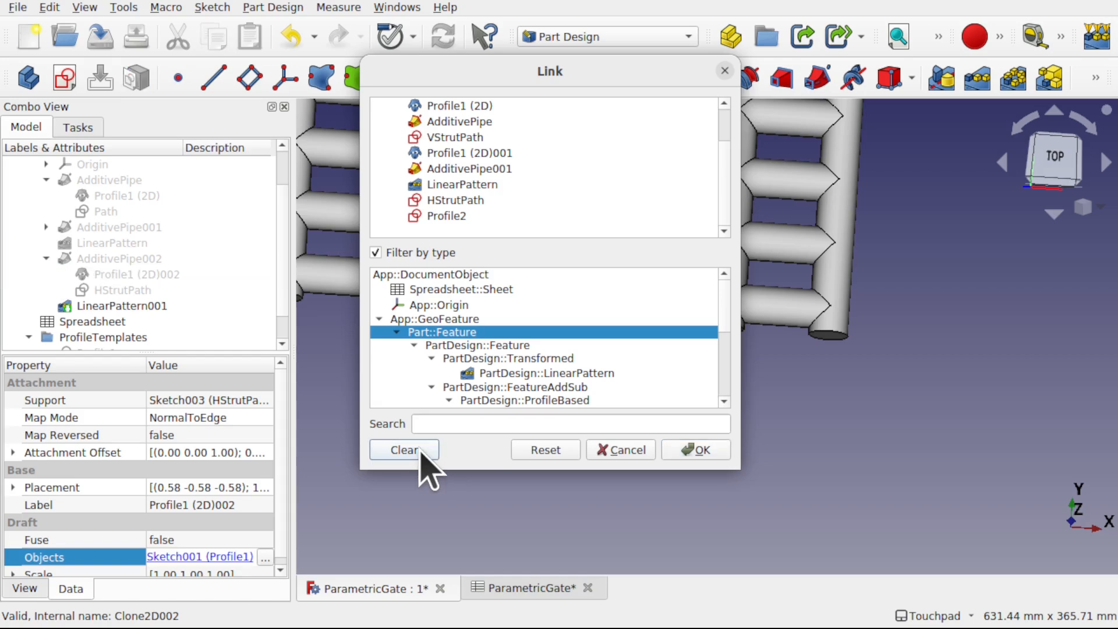
left_click(449, 215)
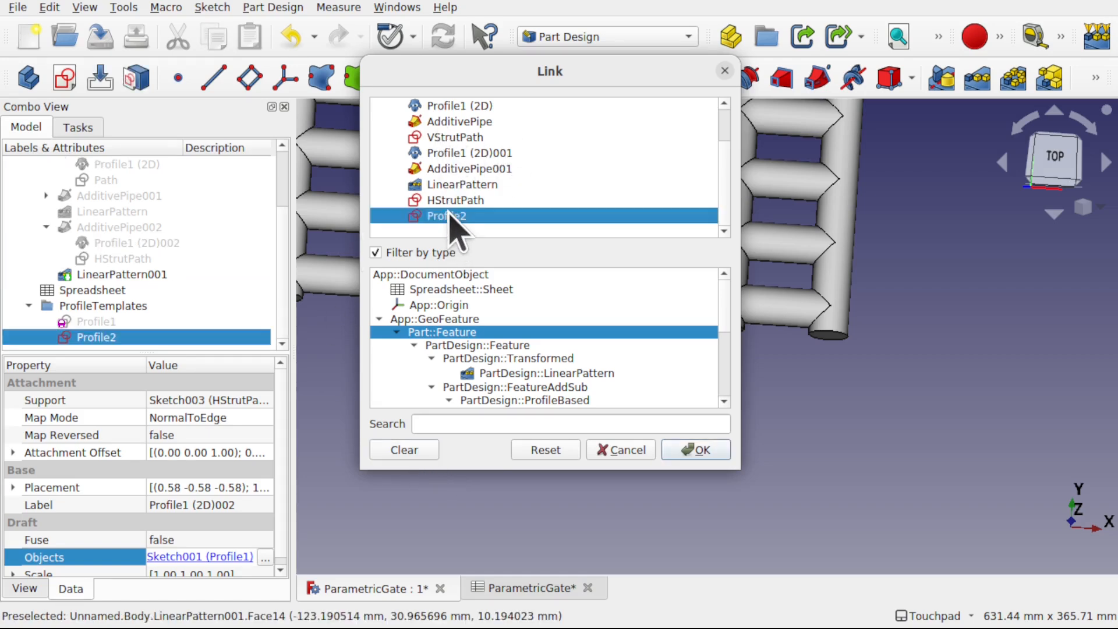
left_click(699, 450)
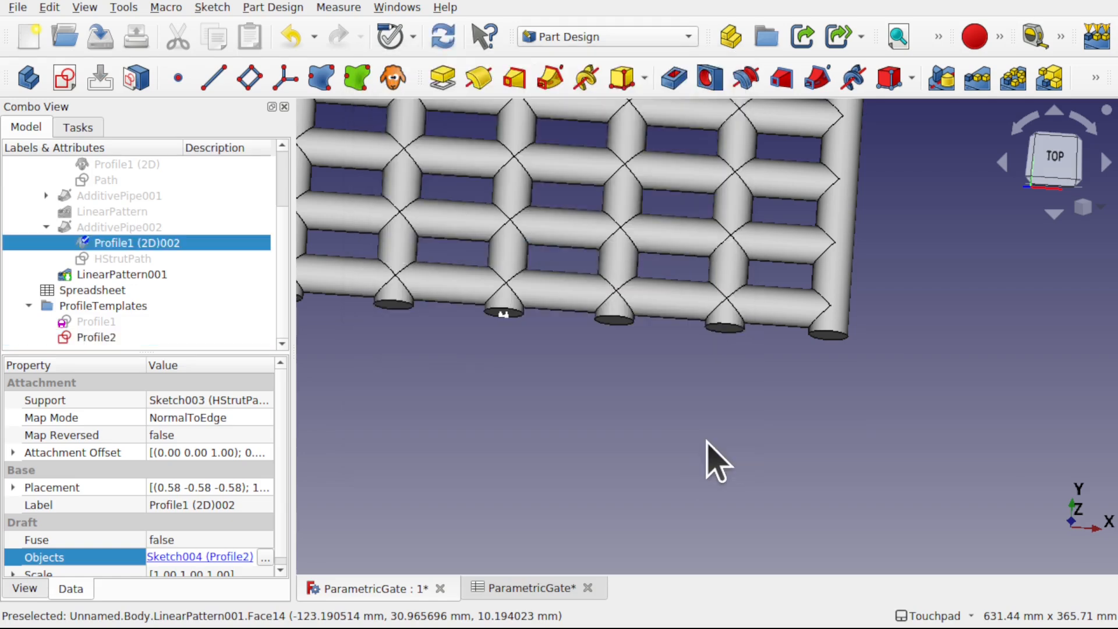
Step: Refresh the document to rebuild the horizontal struts with the Profile2 shape and inspect the gate
left_click(510, 360)
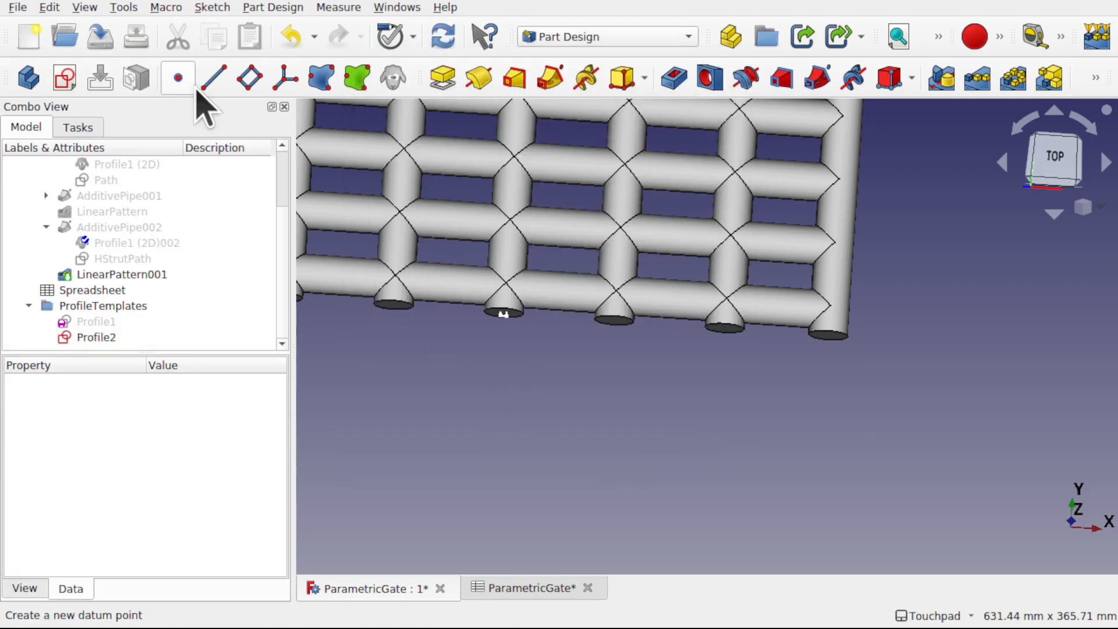
left_click(49, 9)
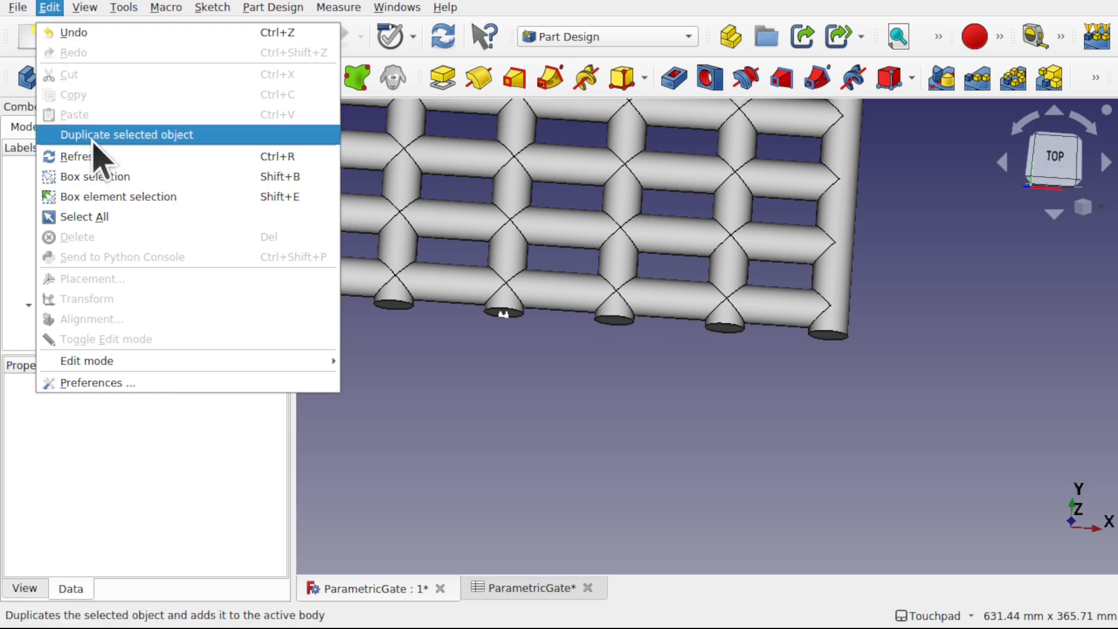
left_click(101, 156)
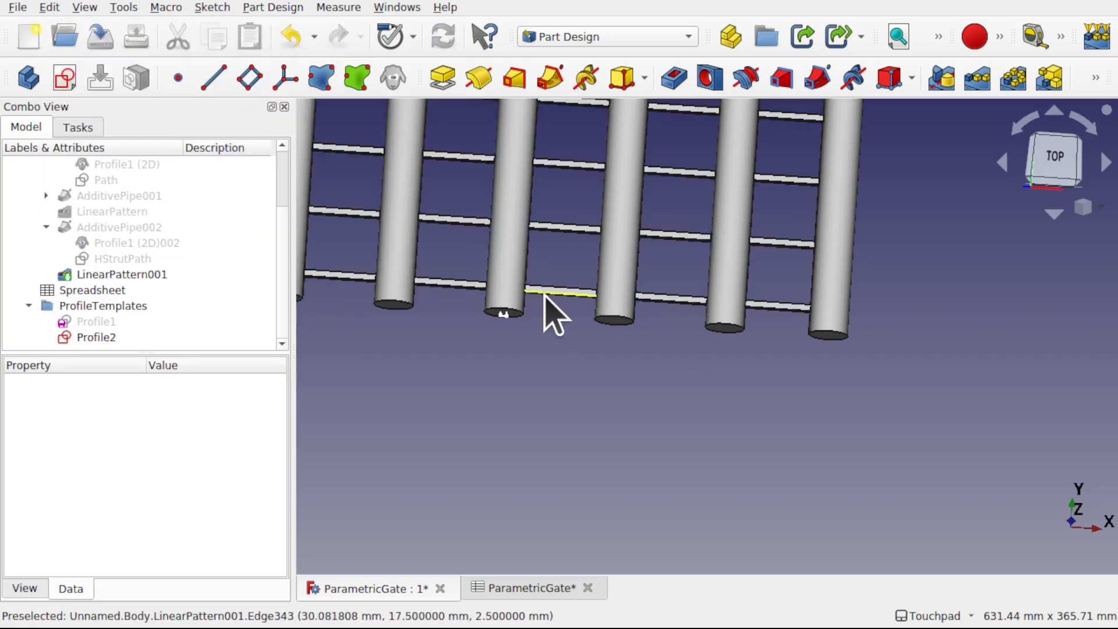
scroll(545, 294, "up", 8)
middle_click_drag(636, 357, 636, 308)
scroll(639, 324, "down", 10)
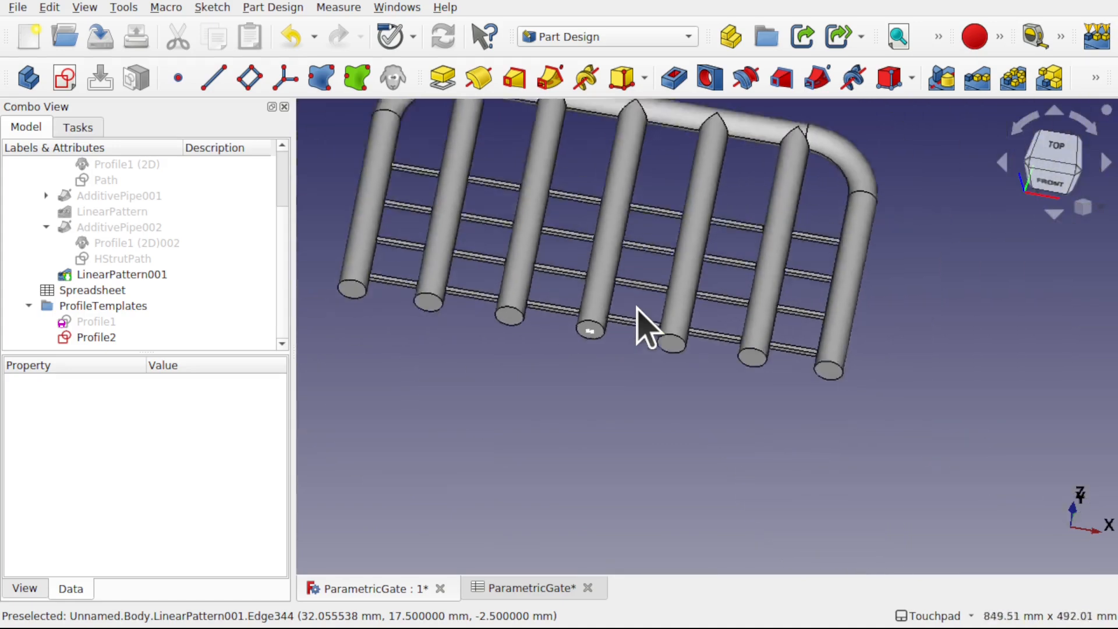
Step: Switch the displayed feature from LinearPattern001 back to AdditivePipe001 and expand its contents in the model tree
mouse_move(597, 289)
middle_mouse_down()
mouse_move(564, 275)
mouse_move(592, 290)
middle_mouse_up()
scroll(618, 291, "up", 5)
scroll(618, 291, "up", 2)
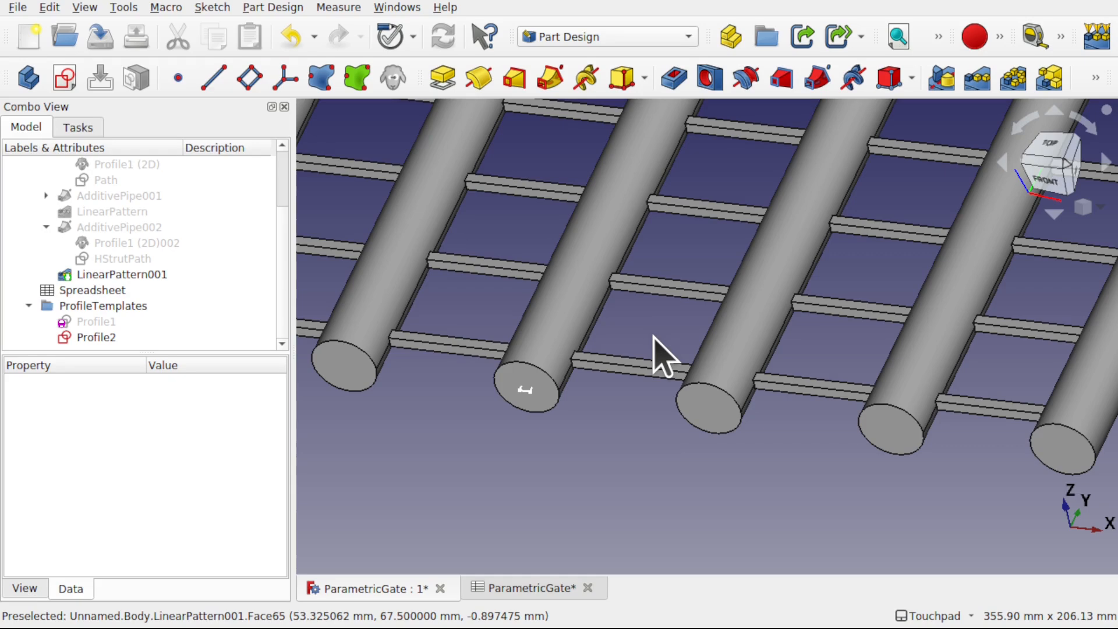
scroll(653, 336, "down", 4)
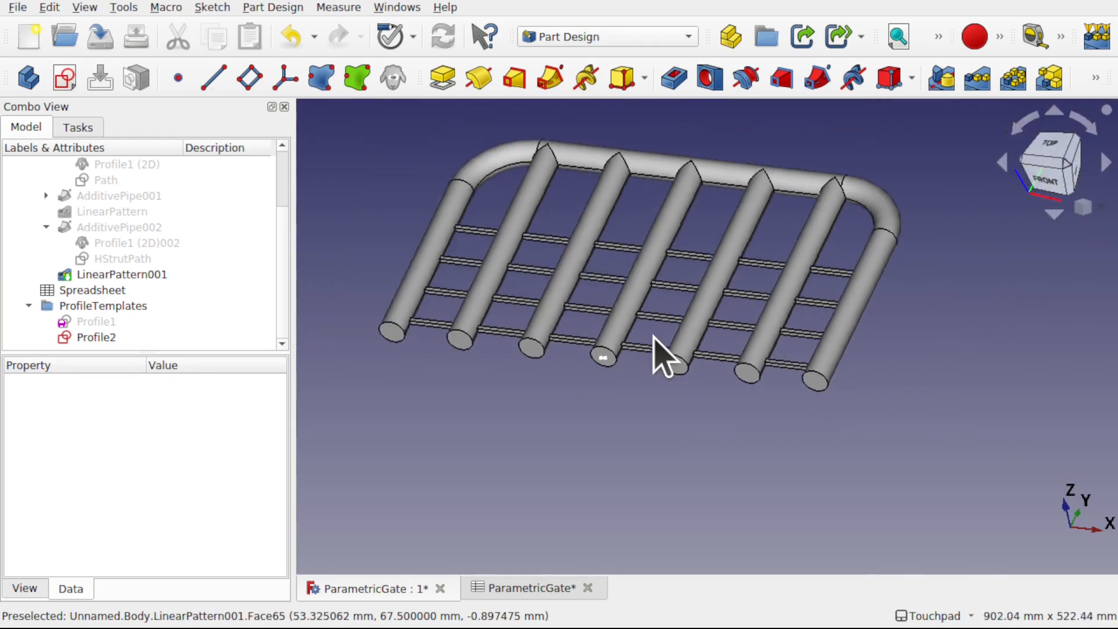
scroll(652, 336, "up", 1)
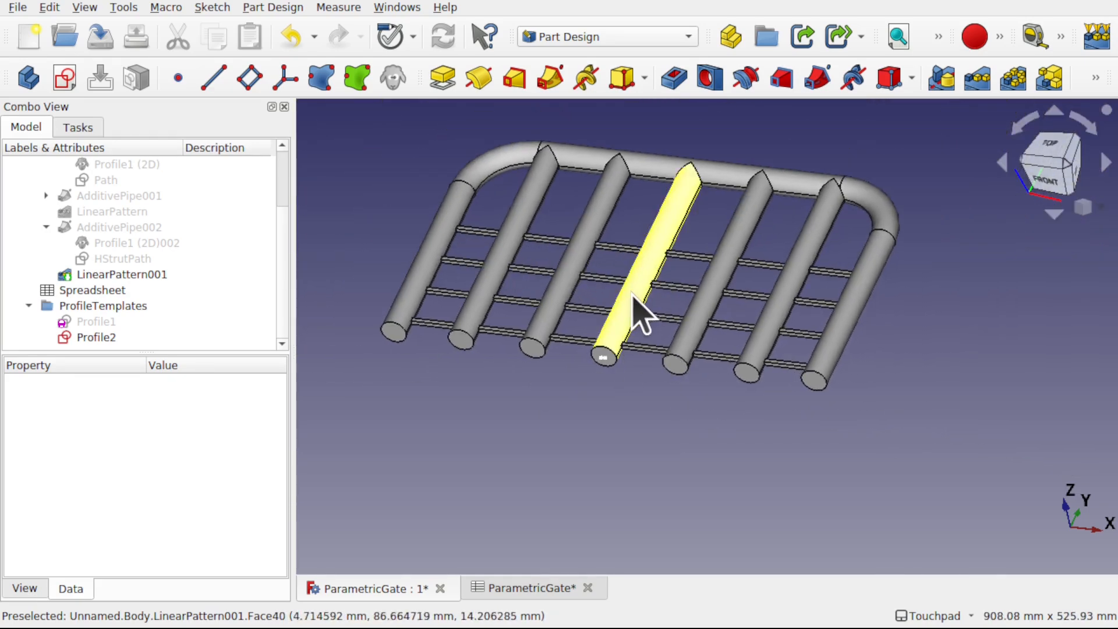
left_click(479, 323)
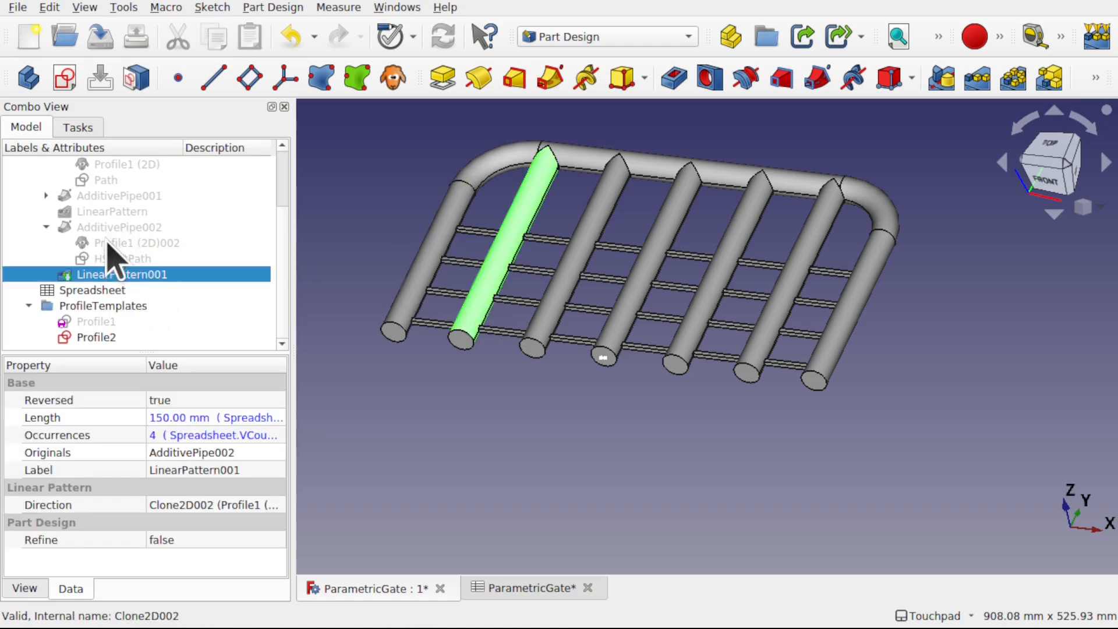
left_click(125, 212)
key("space")
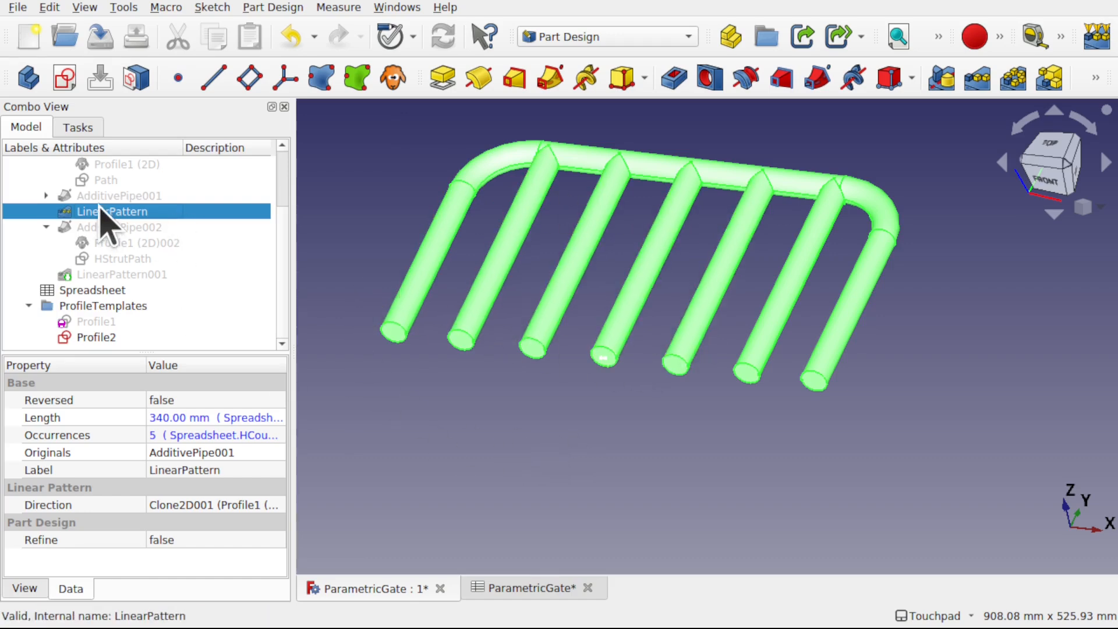
left_click(131, 200)
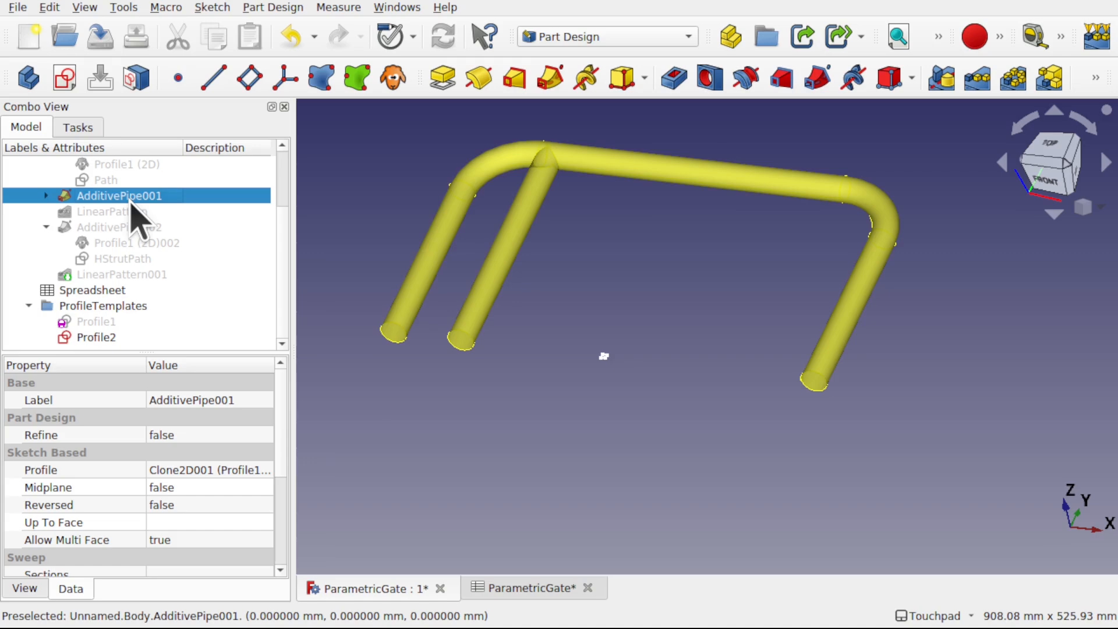
left_click(46, 196)
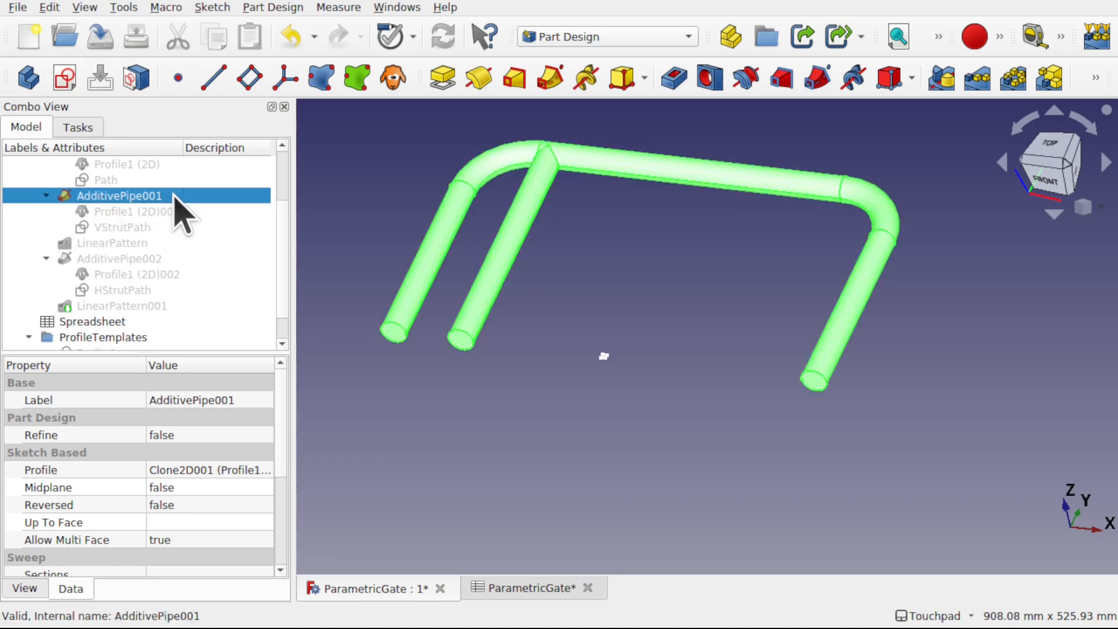
Step: Replace the linked object of the clone Profile1 (2D)001 under AdditivePipe001 with Profile2
left_click(128, 212)
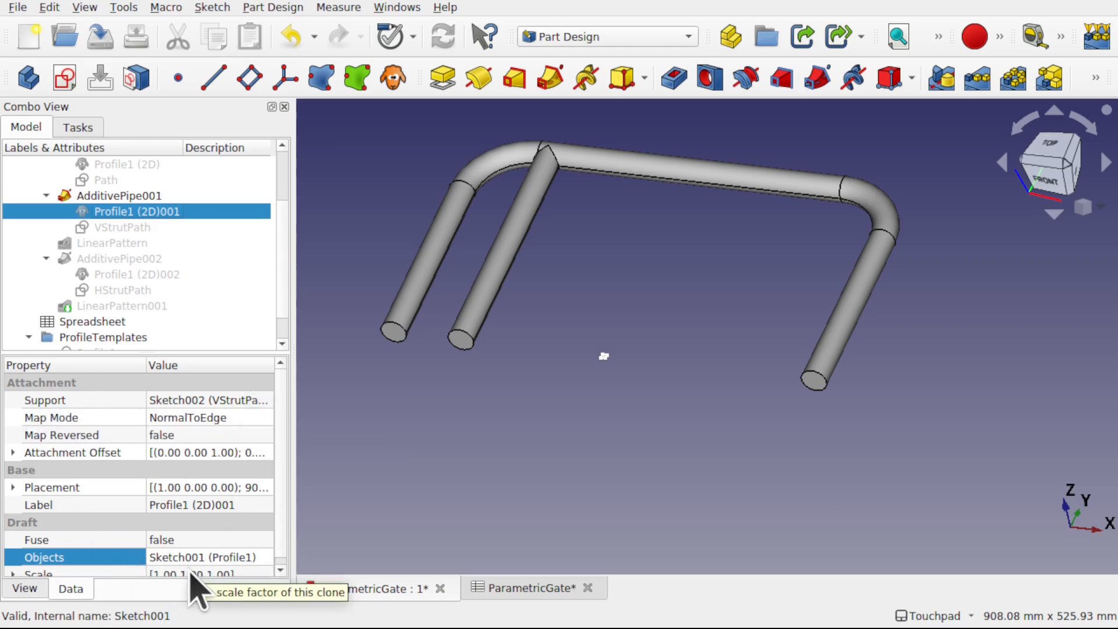
left_click(267, 557)
left_click(264, 558)
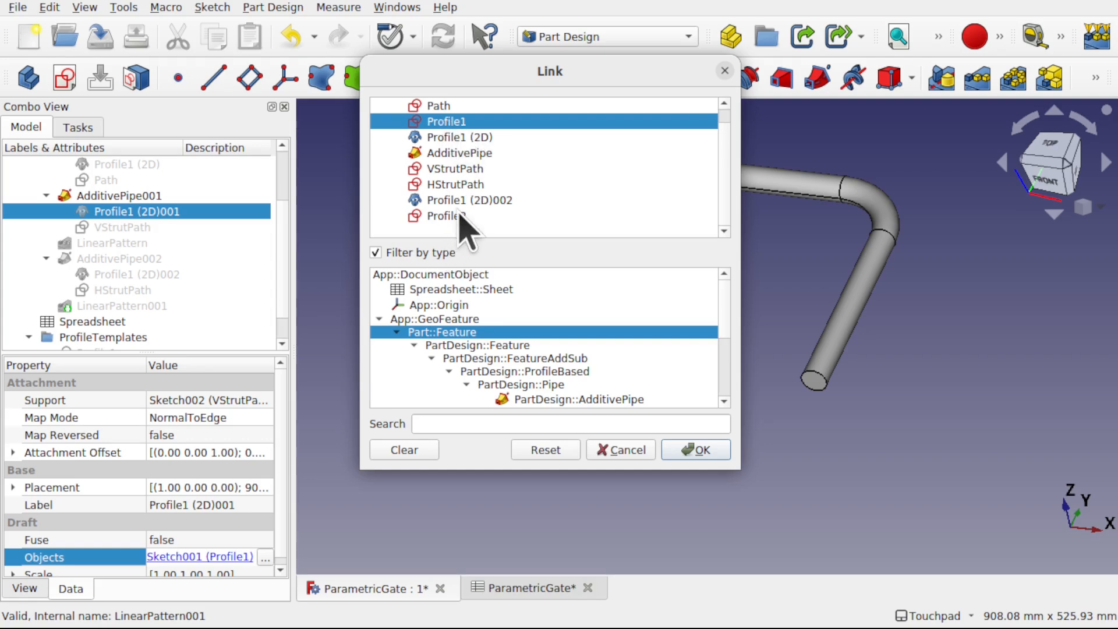
left_click(402, 451)
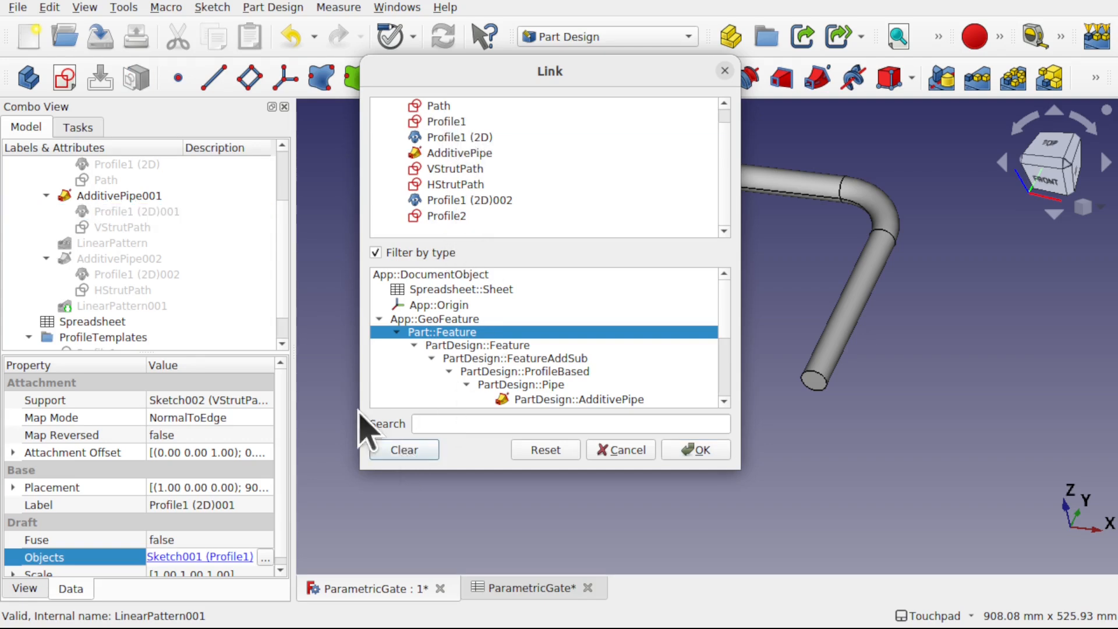
left_click(446, 216)
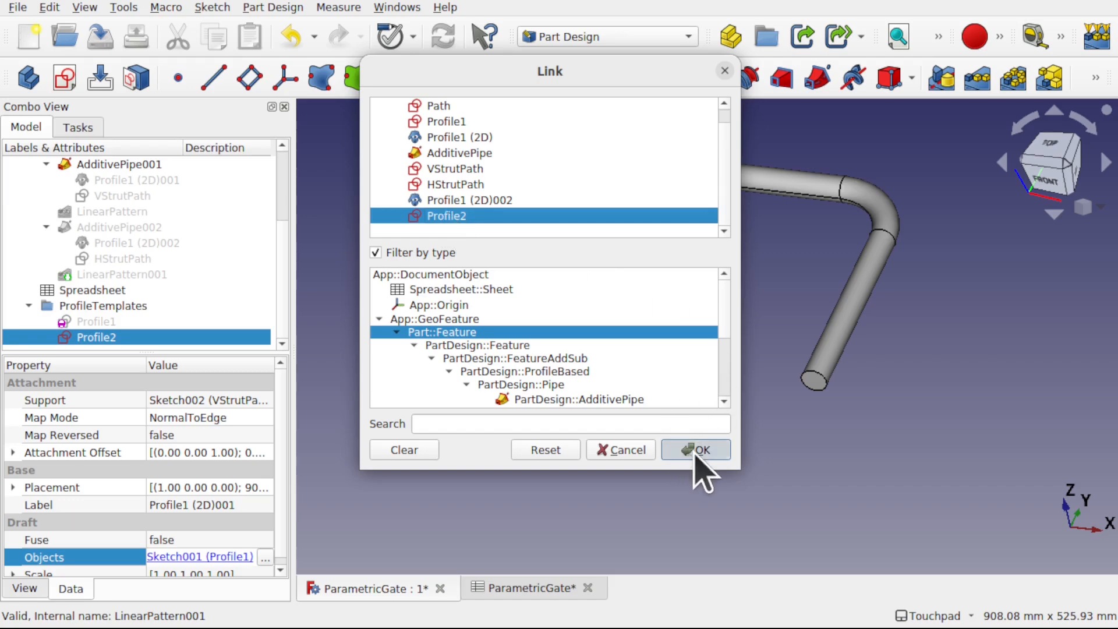
left_click(696, 451)
left_click(693, 452)
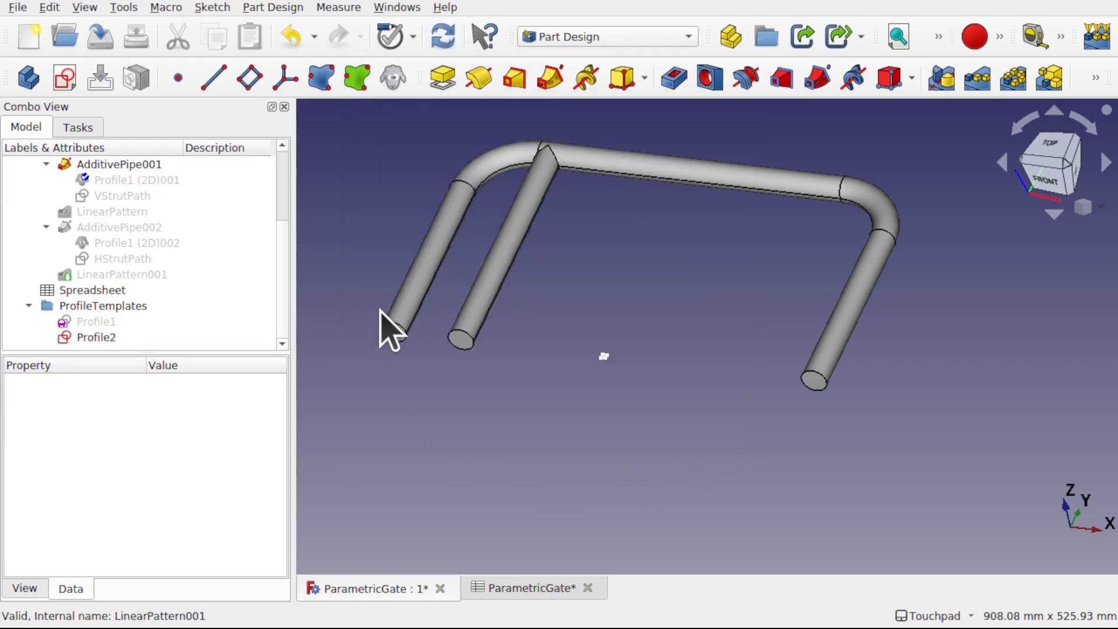
Step: Show LinearPattern001 and refresh the document to rebuild the vertical struts with the Profile2 shape
left_click(118, 272)
key("space")
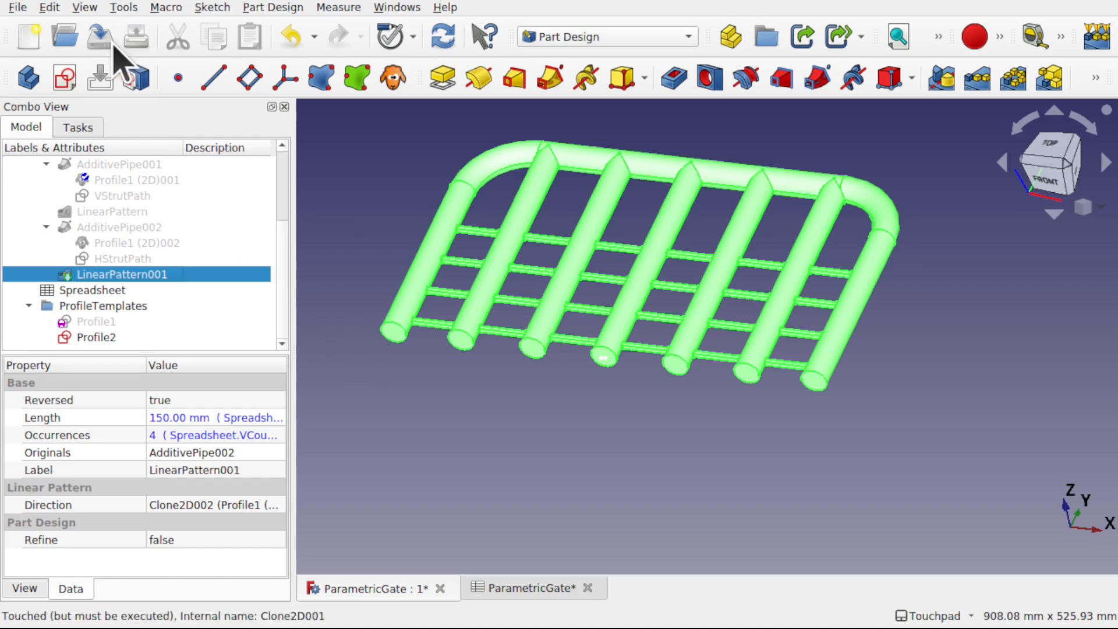
left_click(55, 10)
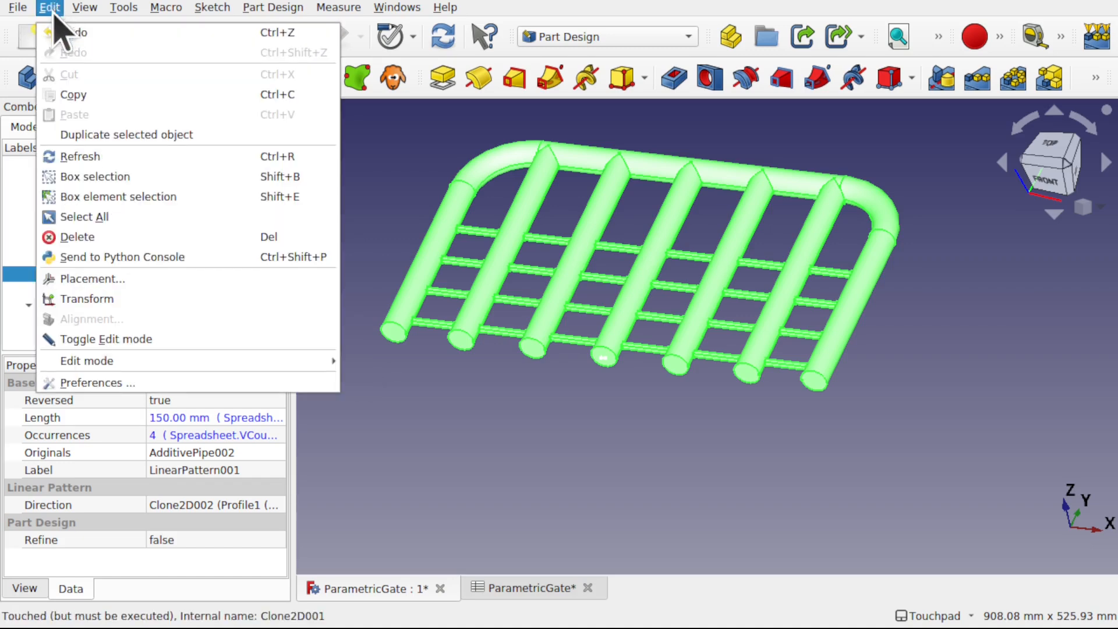
left_click(103, 156)
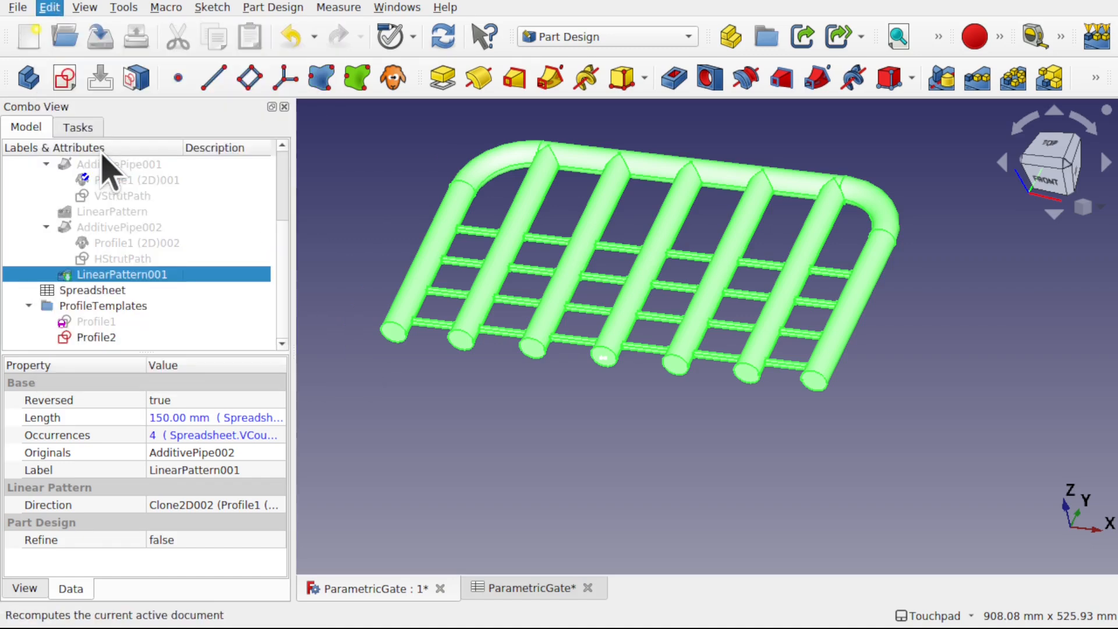
Step: Examine the cross-sections of the vertical and horizontal struts on the rebuilt gate from several angles and distances
key("2")
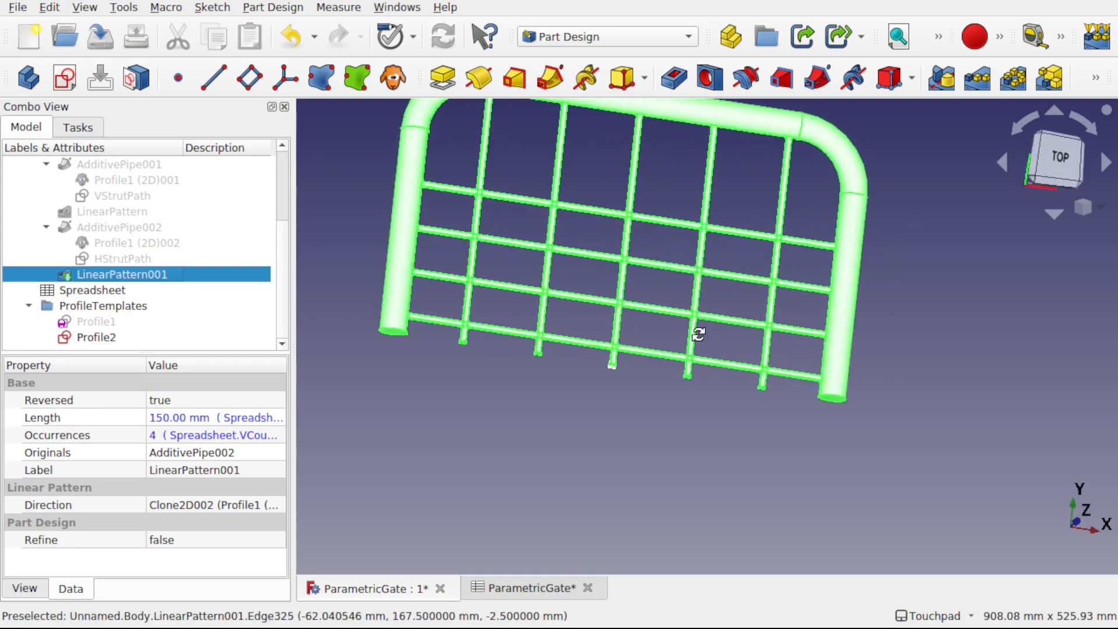
left_click(561, 406)
left_click_drag(628, 372, 627, 327, "alt")
scroll(640, 283, "up", 6)
scroll(641, 283, "down", 5)
left_click_drag(641, 283, 645, 343, "shift")
scroll(643, 349, "down", 4)
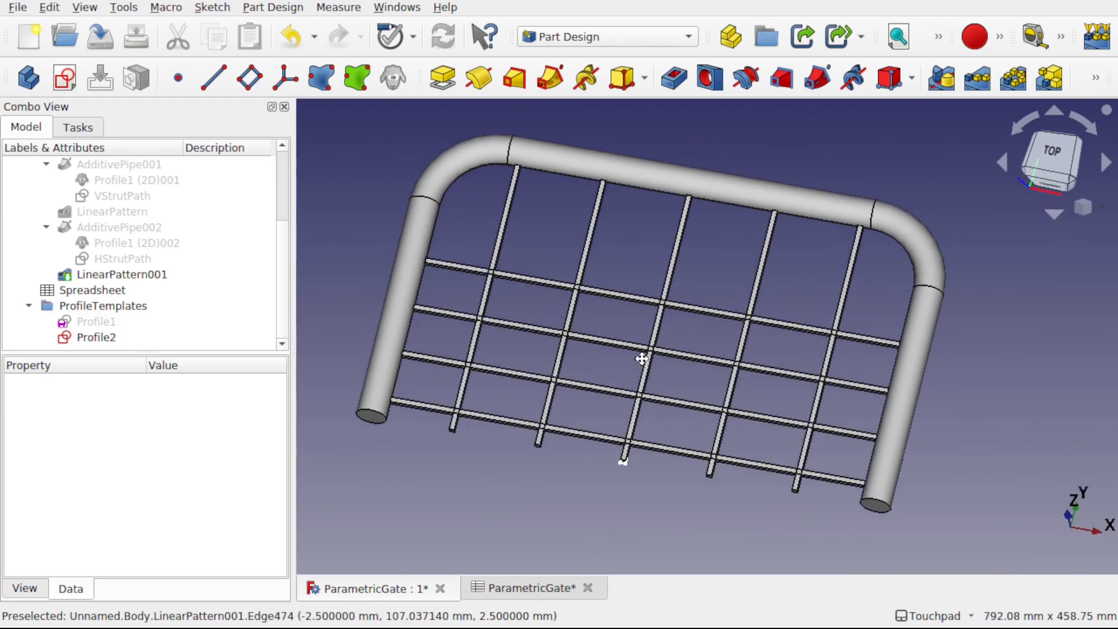
scroll(642, 353, "up", 5)
scroll(641, 354, "down", 2)
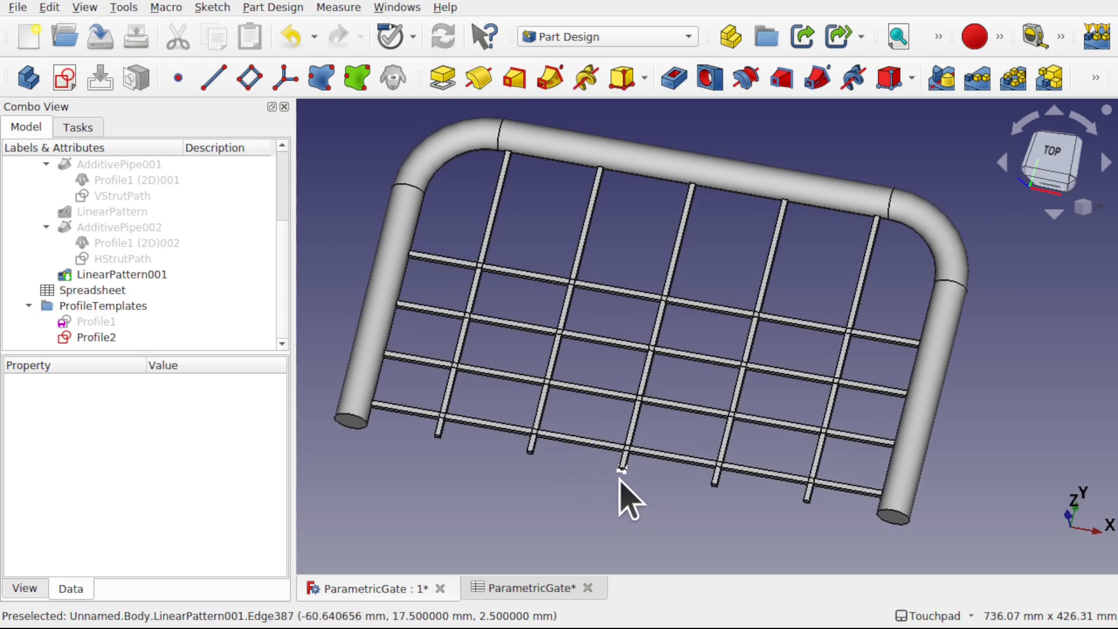
Step: Set the circle radius in the Profile1 sketch to 10 mm, close the sketch and check the outer frame tube
double_click(94, 326)
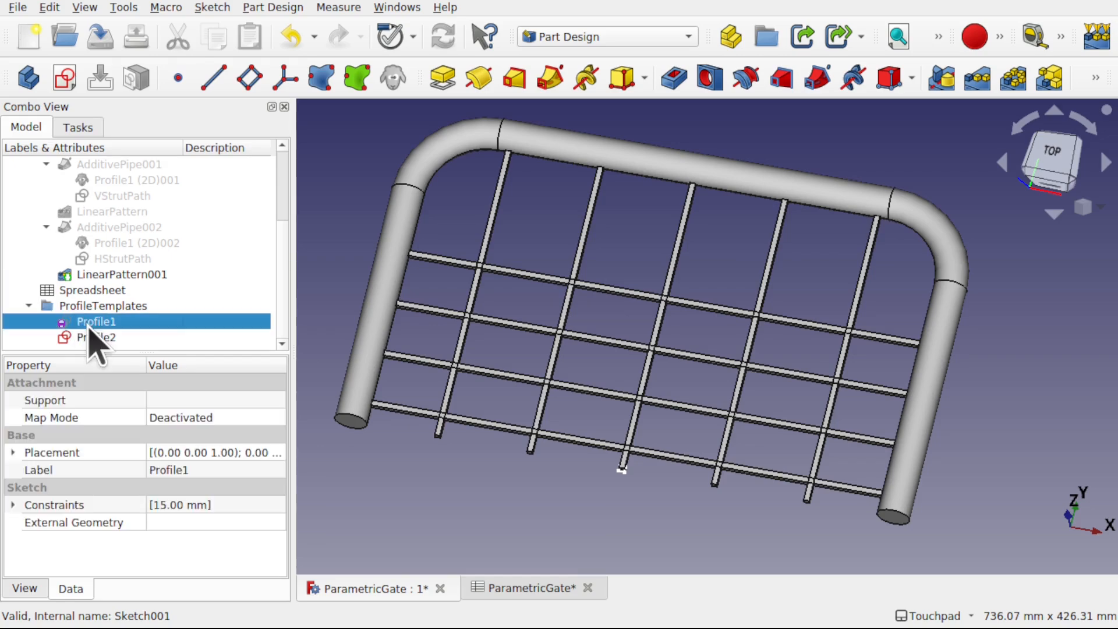
scroll(673, 472, "up", 5)
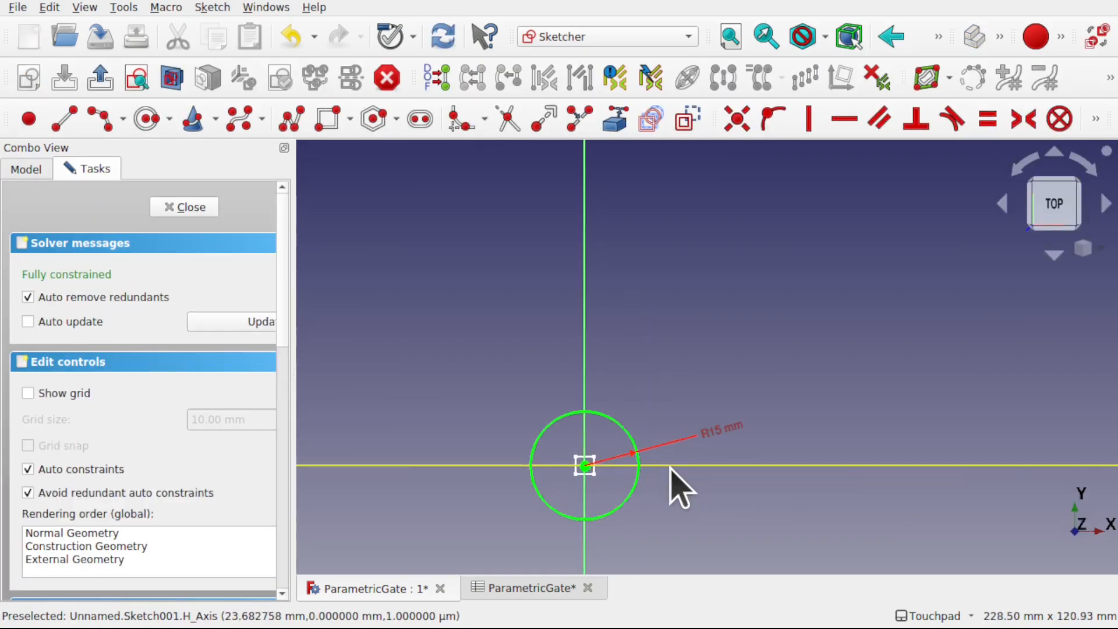
double_click(721, 434)
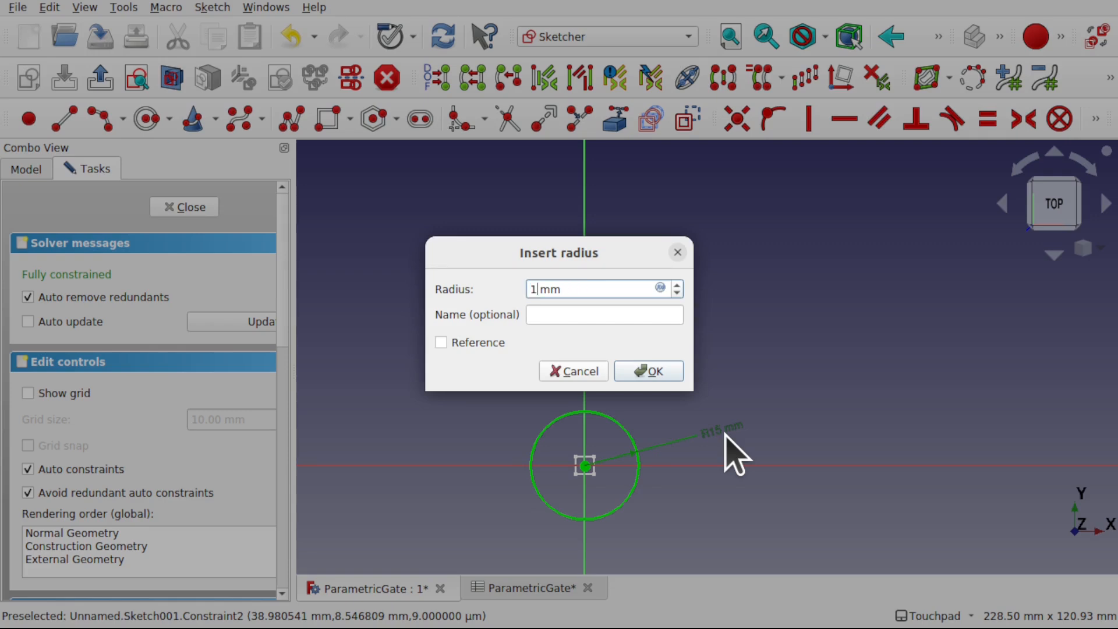
key("Return")
left_click(200, 209)
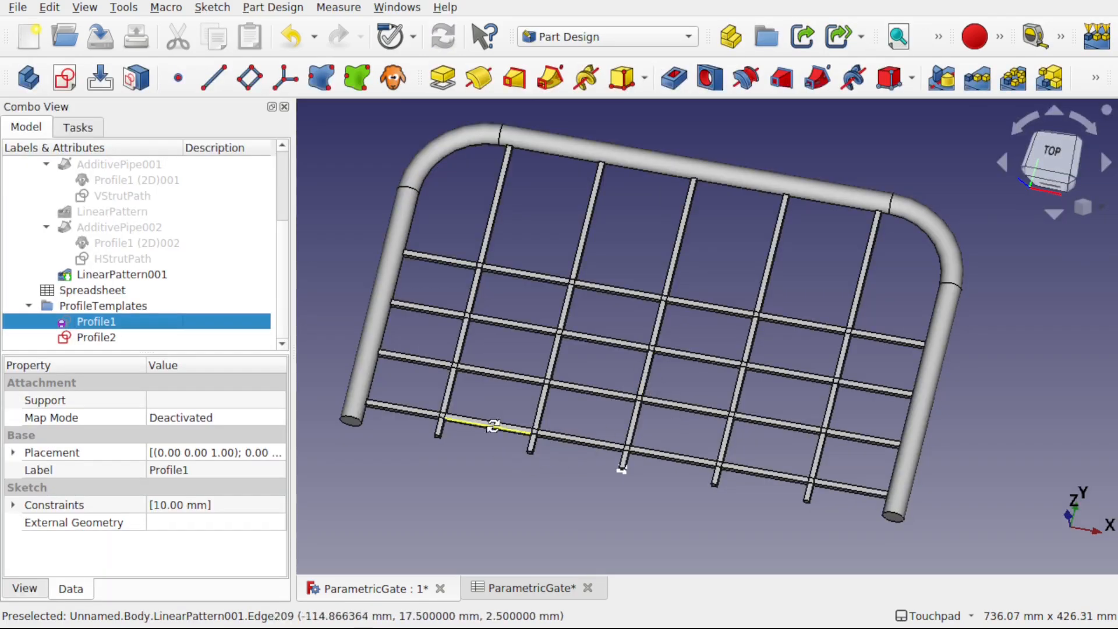
left_click_drag(493, 425, 671, 334, "shift")
scroll(677, 343, "down", 2)
scroll(686, 357, "down", 2)
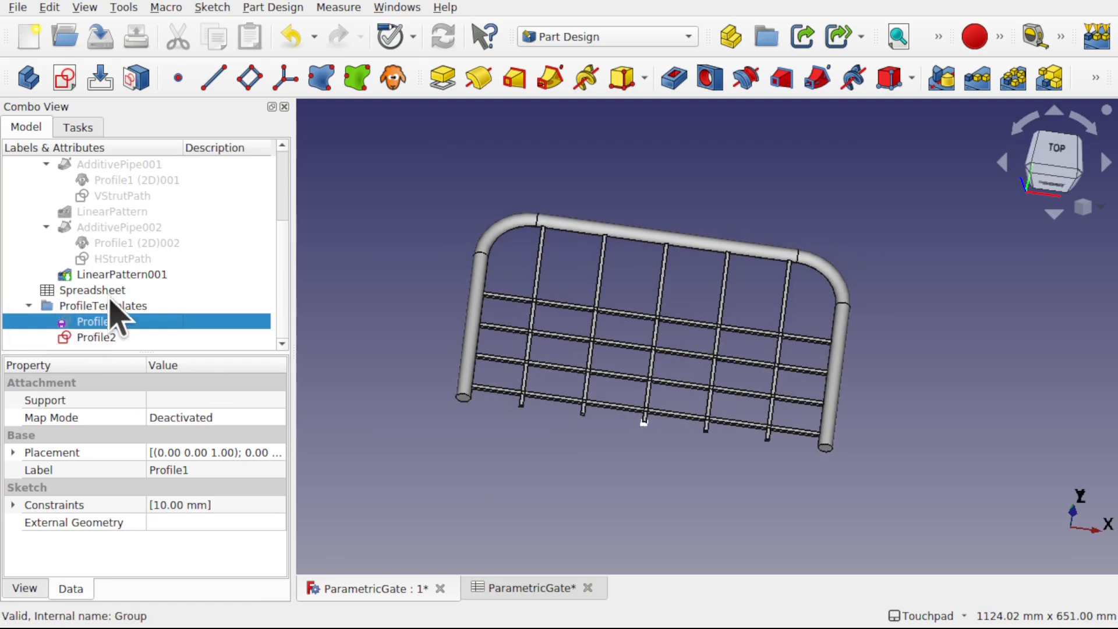
Step: Set VCount in the spreadsheet to 5 and return to the 3D view to check the horizontal struts
double_click(112, 291)
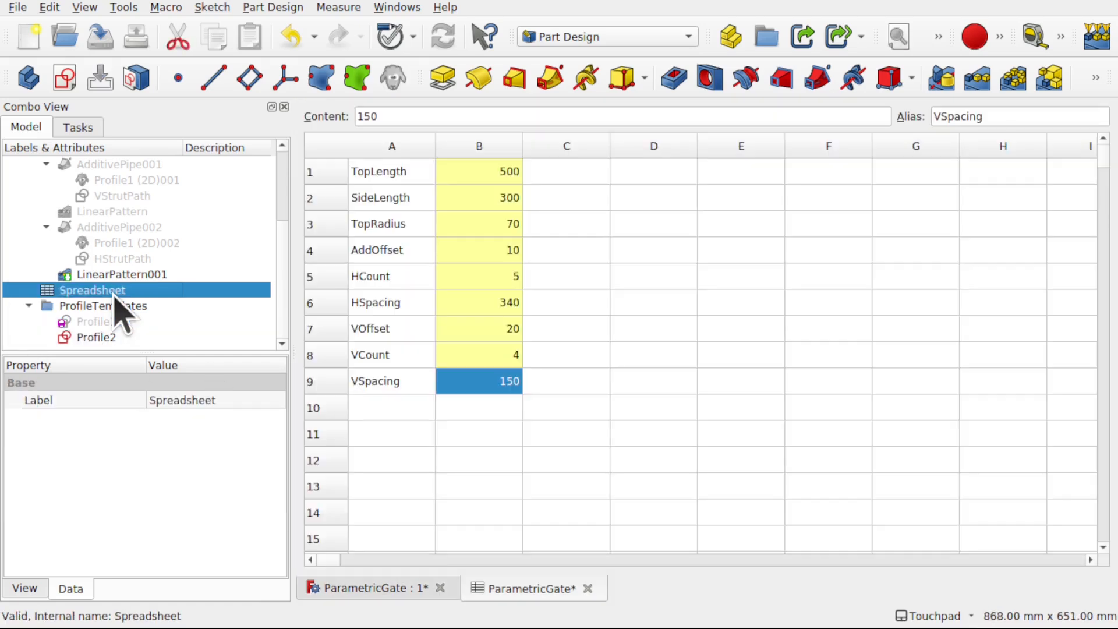
left_click(487, 357)
left_click(486, 355)
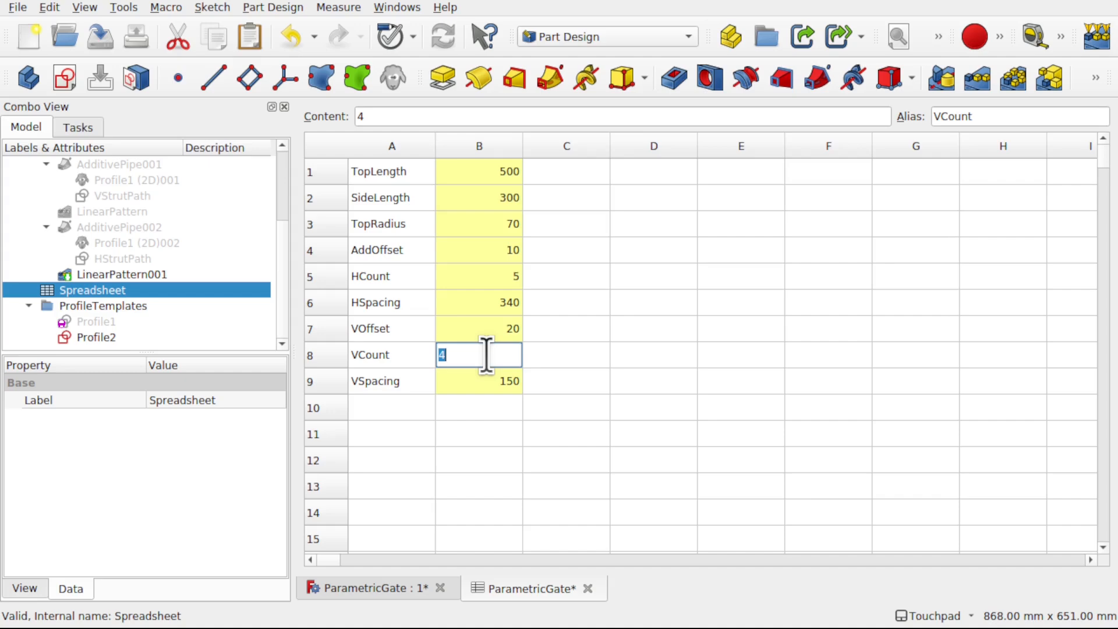
type("5")
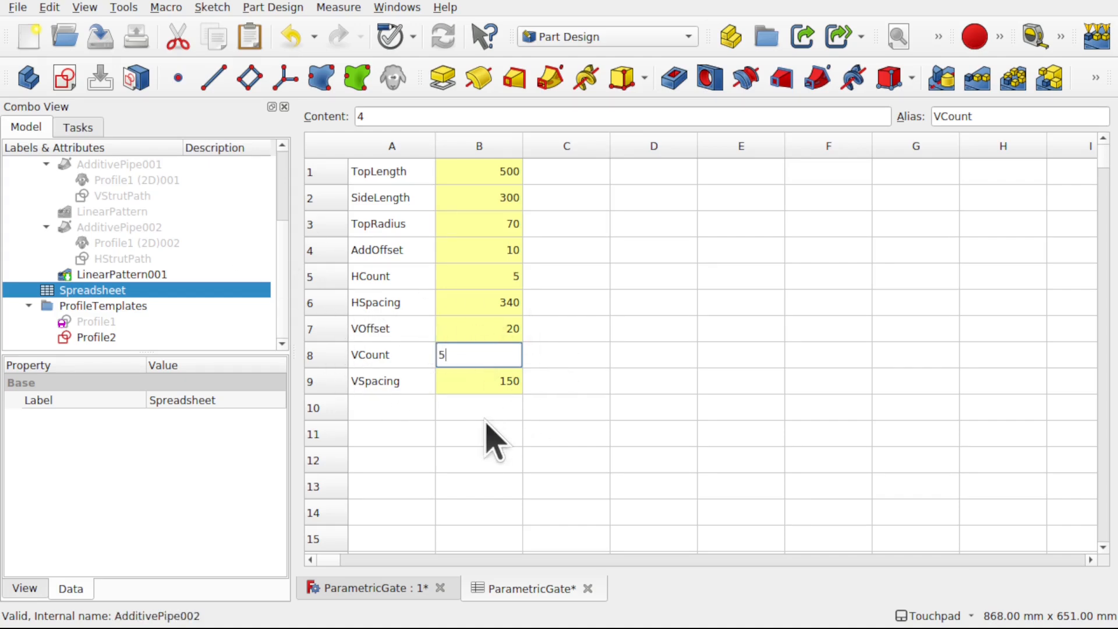
key("Return")
left_click(370, 593)
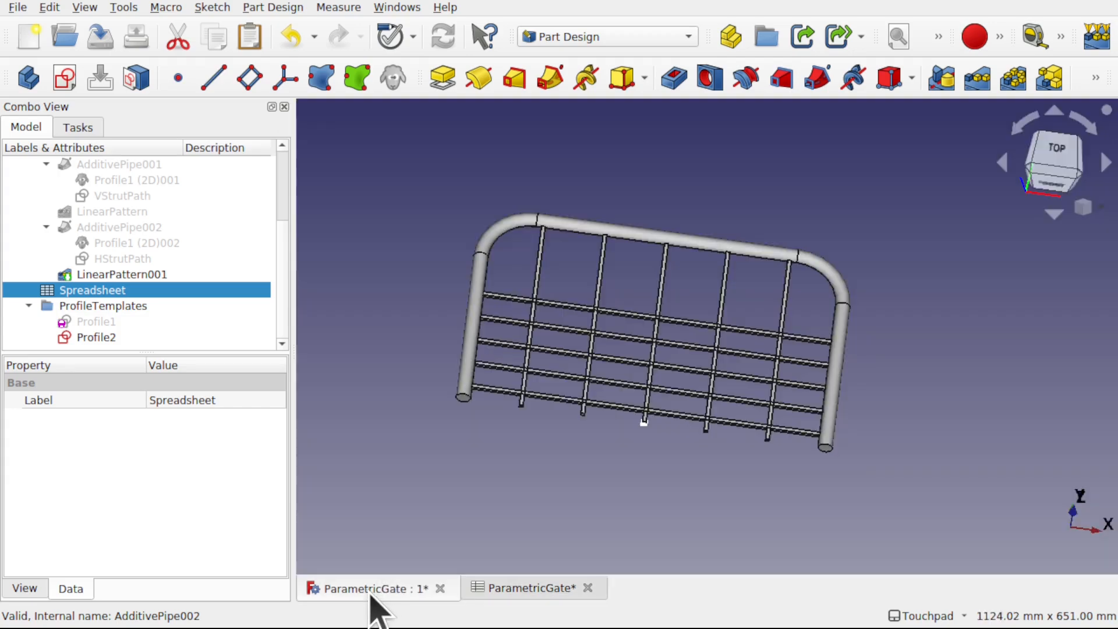
left_click_drag(688, 393, 691, 365, "alt")
scroll(688, 372, "down", 5)
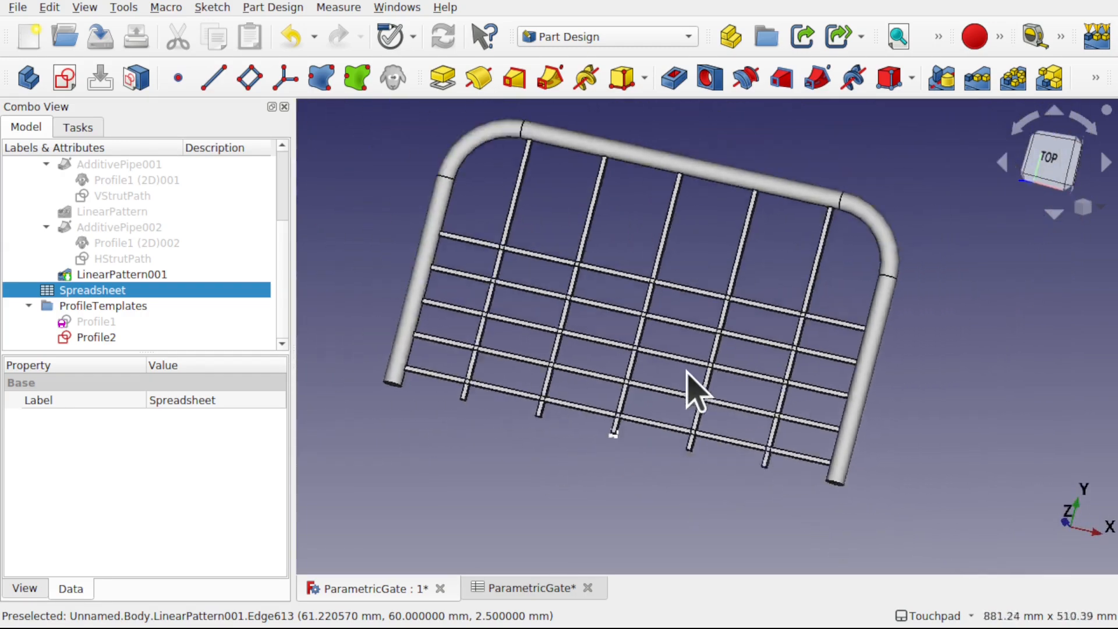